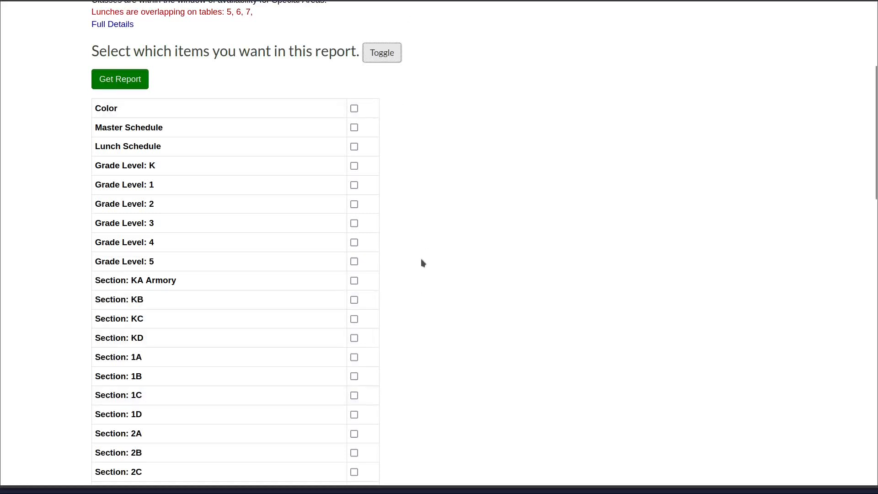
Step: Toggle the selection of all items in the report list
left_click(385, 60)
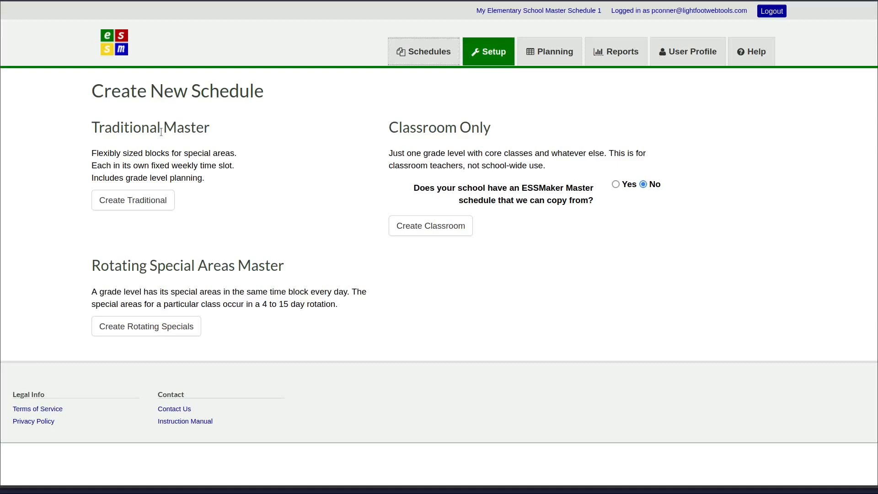
Step: Open the setup's School Settings and review the section counts, cafeteria and lunch settings, and school day settings
left_click(478, 11)
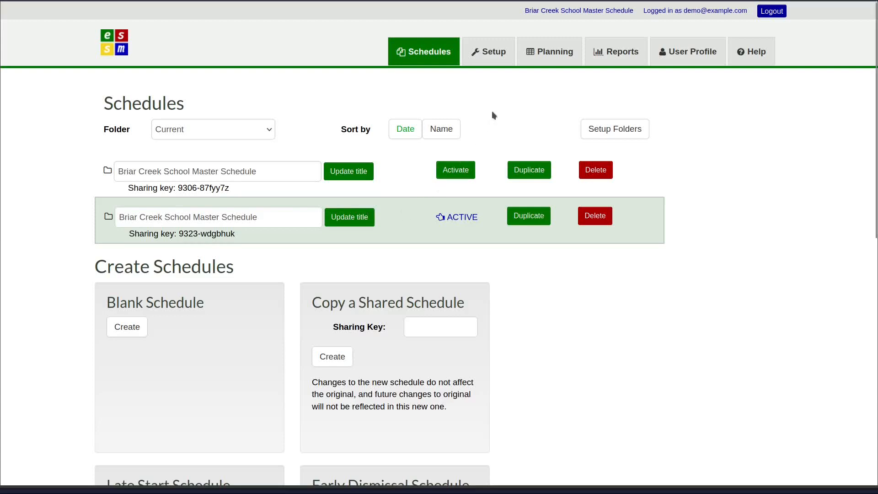
left_click(493, 57)
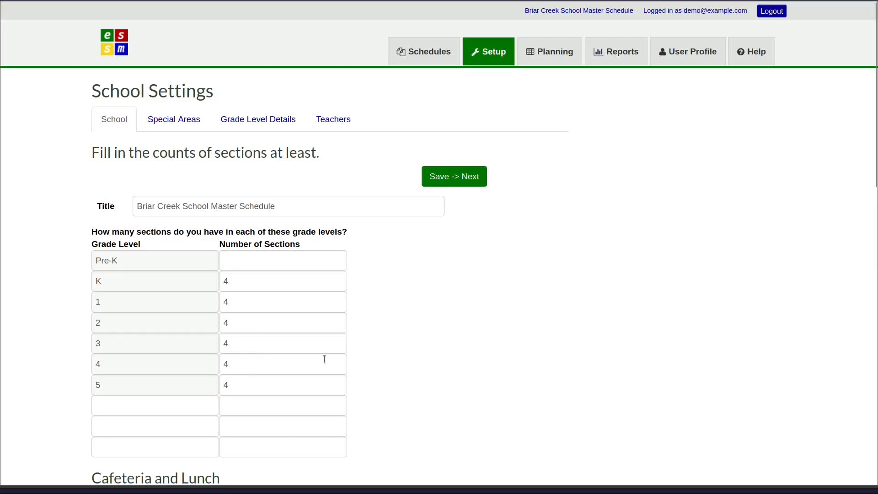
scroll(365, 353, "down", 5)
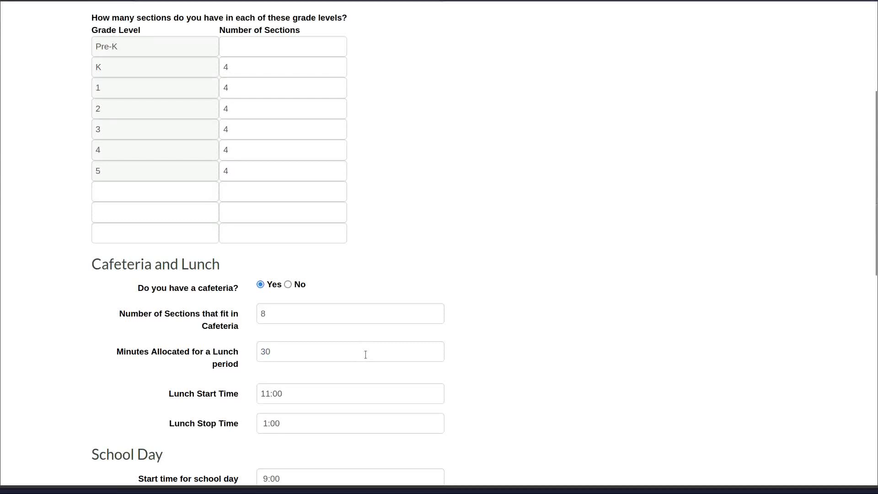
scroll(366, 354, "down", 2)
scroll(367, 355, "down", 2)
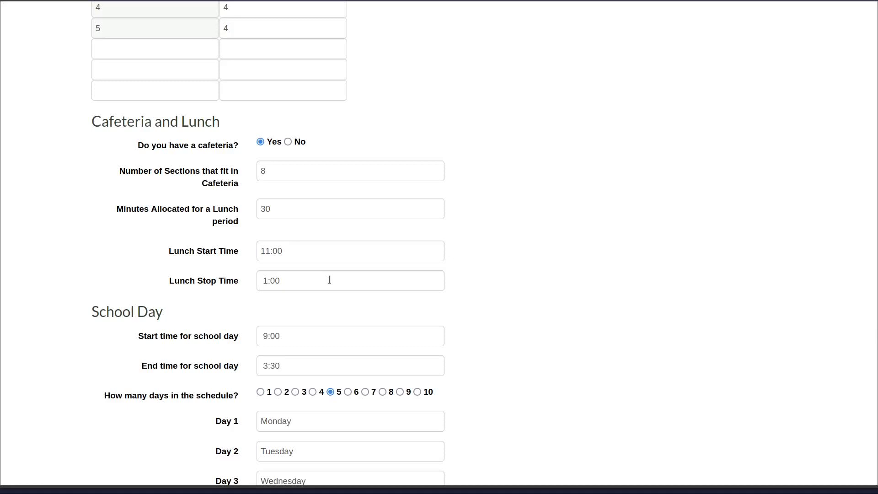
scroll(330, 279, "down", 2)
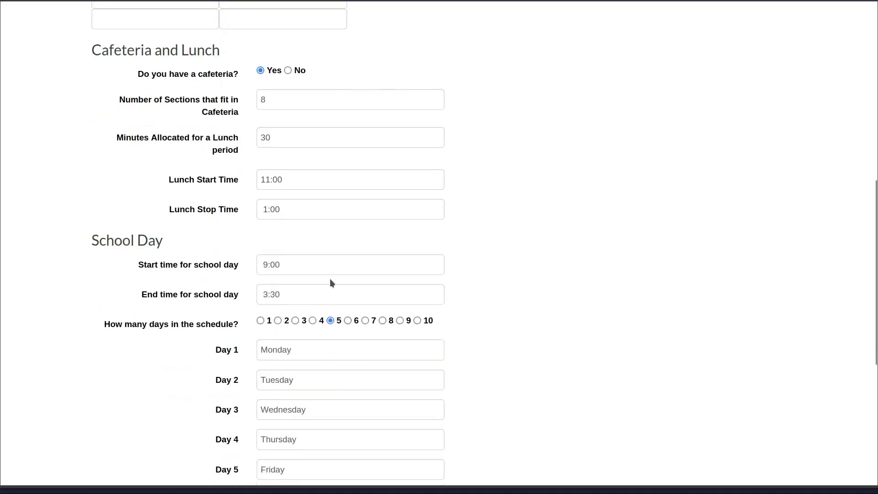
scroll(331, 279, "down", 2)
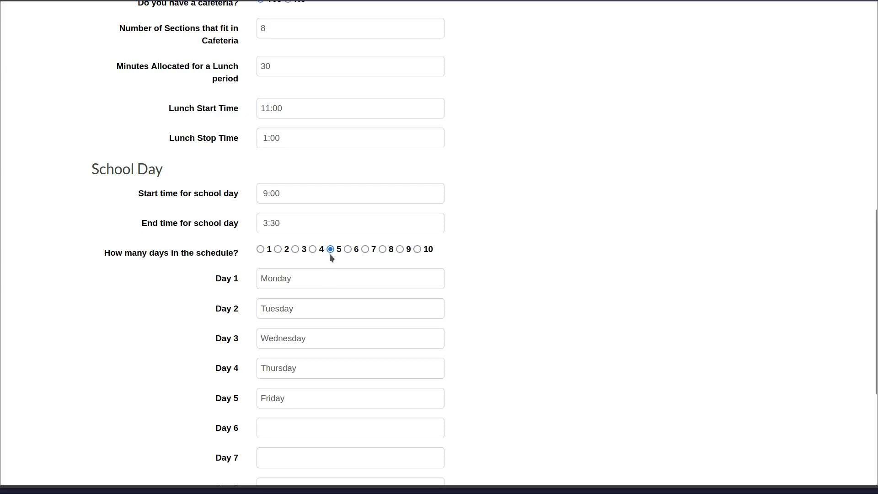
scroll(382, 190, "up", 10)
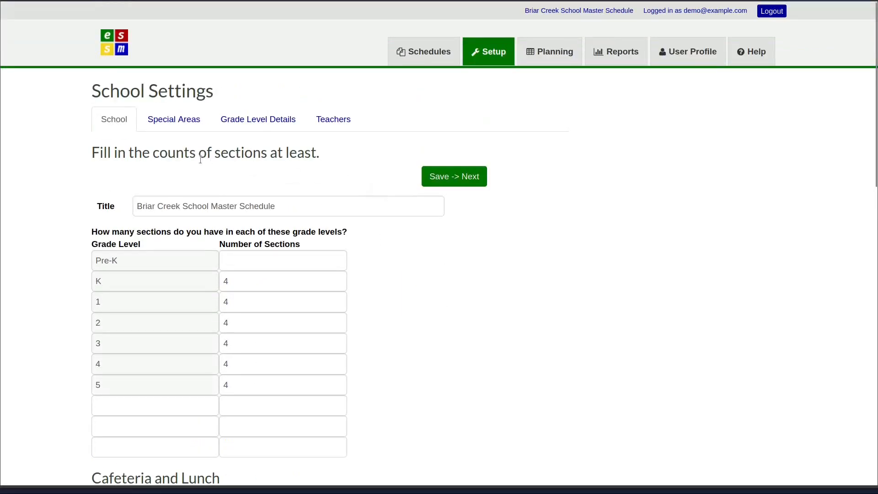
Step: Review the Special Areas setup and the block-creation choices available for Music
left_click(167, 123)
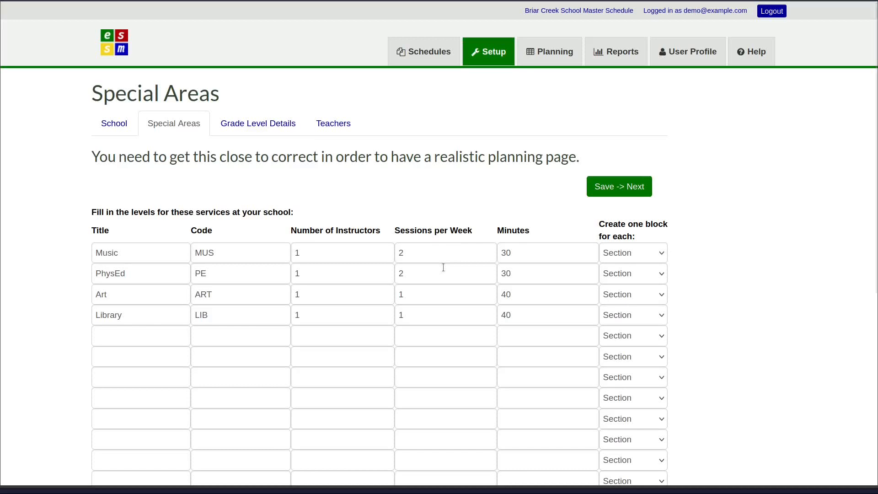
left_click(653, 252)
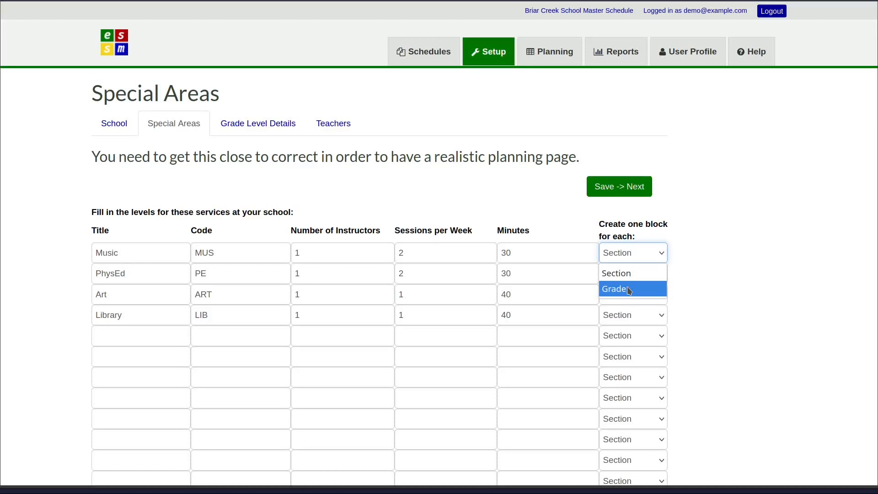
left_click(558, 214)
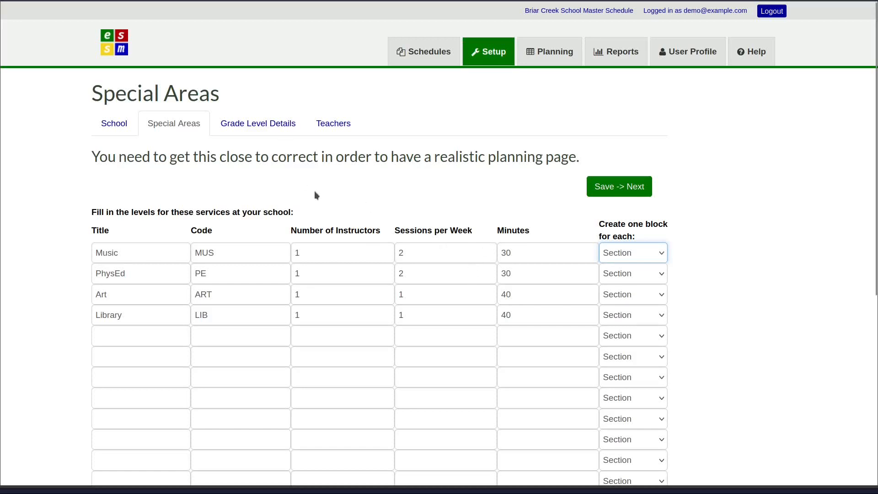
Step: Examine the Grade Level Details for each grade, from Music across to Lunch
left_click(283, 129)
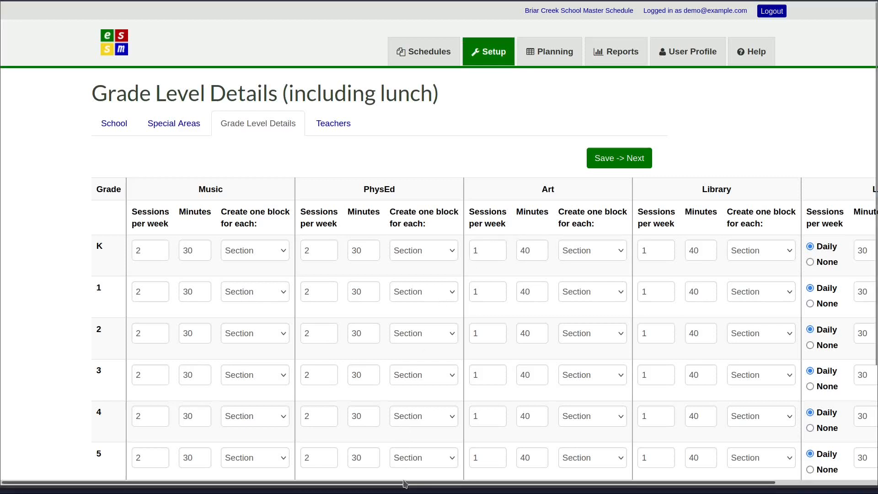
left_click_drag(404, 484, 526, 487)
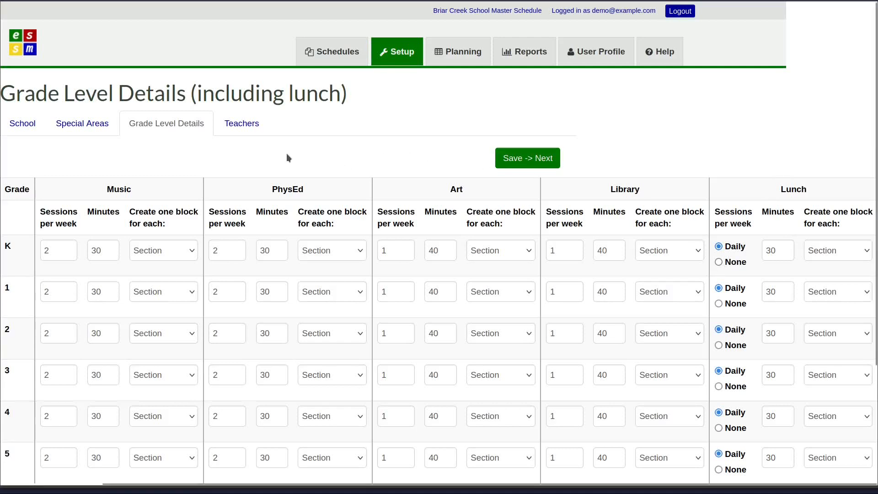
Step: Examine the teacher codes and availability times for special areas teachers, classroom teachers and other staff
left_click(254, 132)
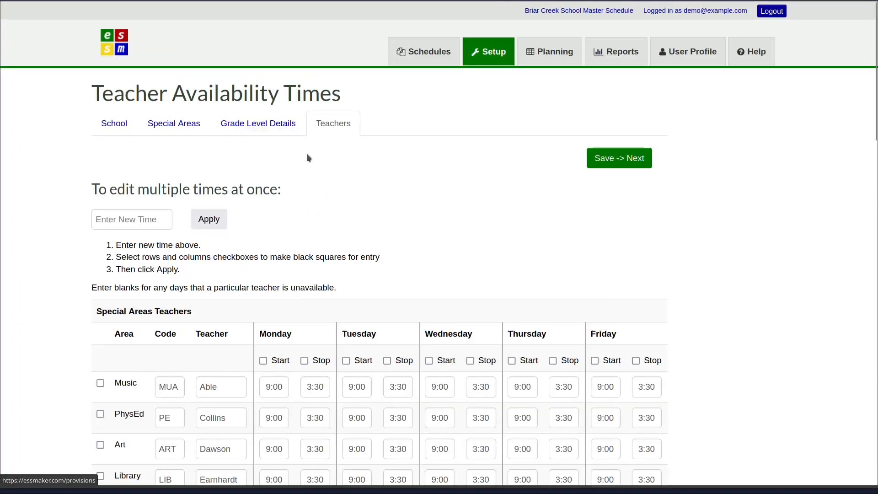
scroll(317, 170, "down", 3)
scroll(317, 169, "down", 1)
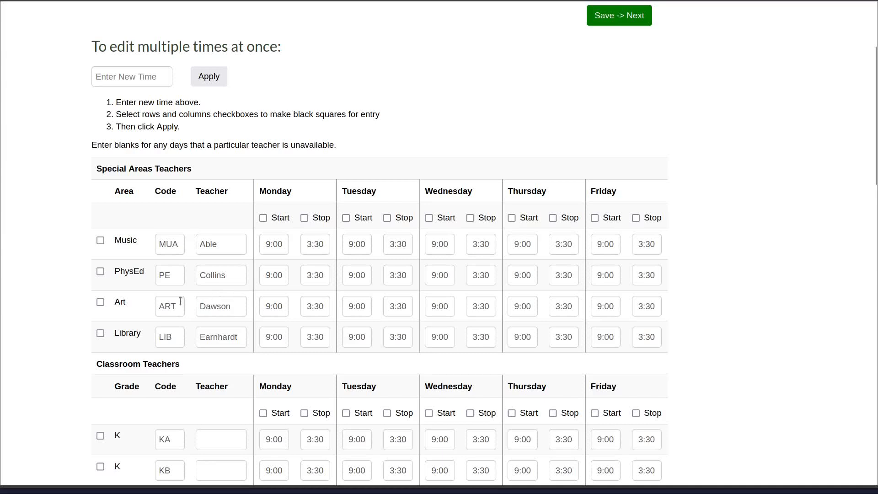
scroll(138, 274, "down", 3)
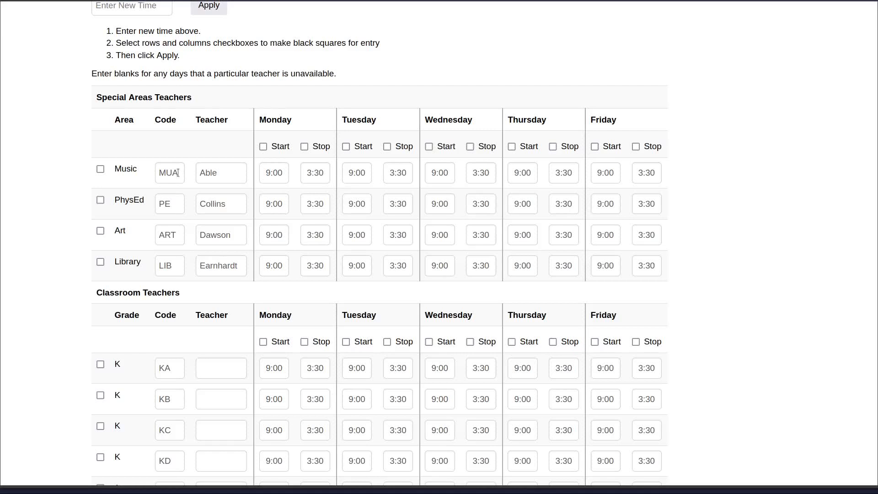
scroll(185, 228, "down", 3)
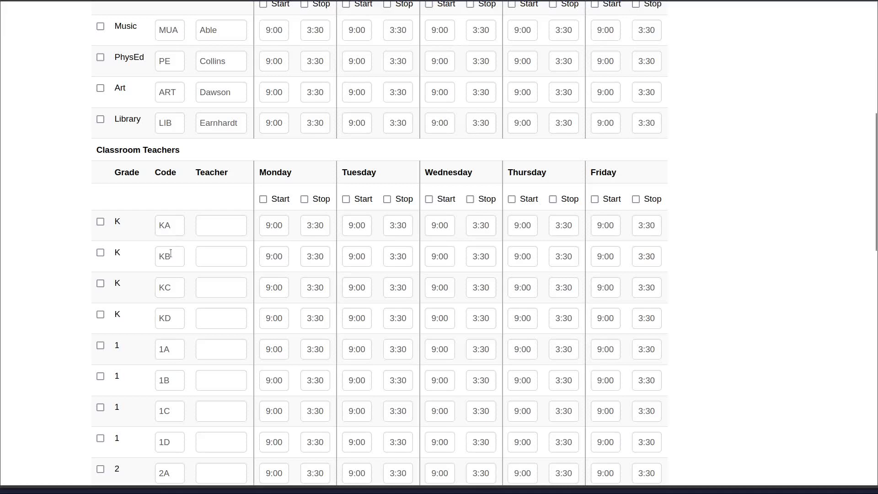
scroll(170, 253, "down", 3)
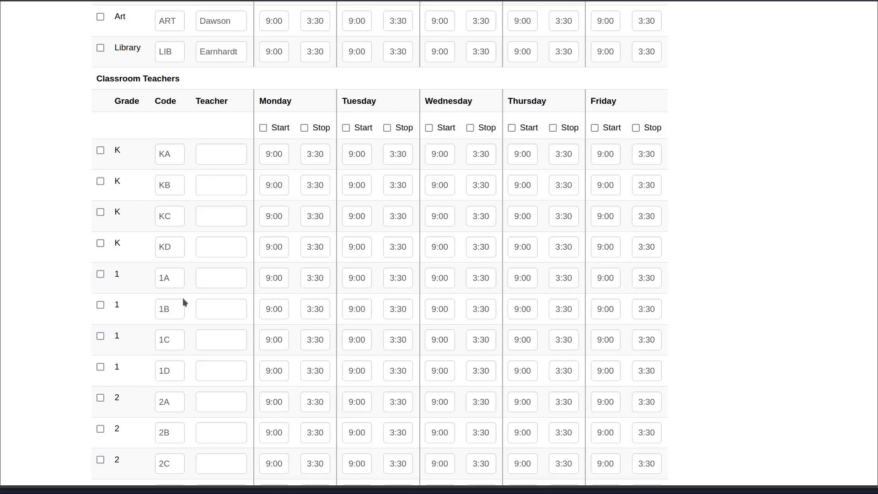
scroll(185, 243, "up", 3)
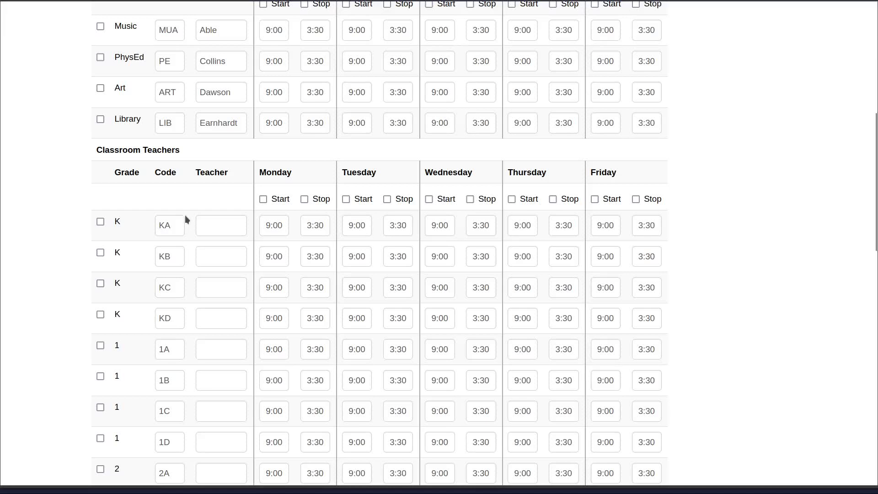
scroll(184, 219, "up", 2)
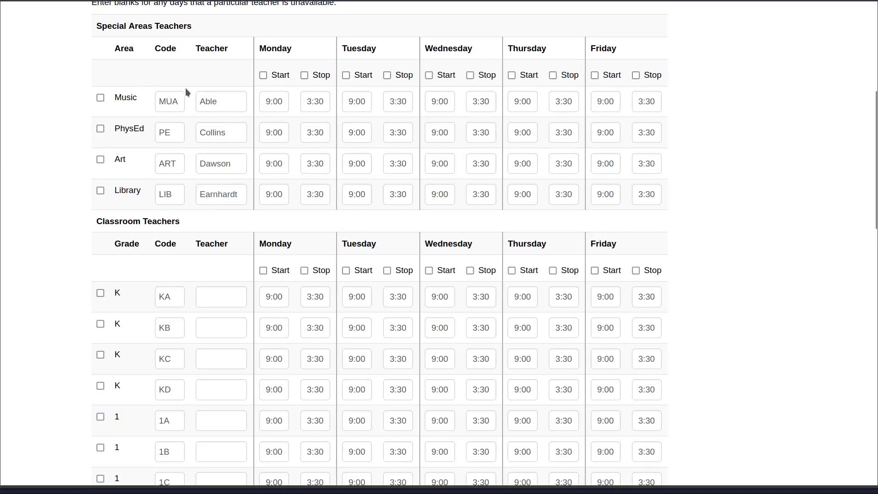
scroll(172, 99, "down", 4)
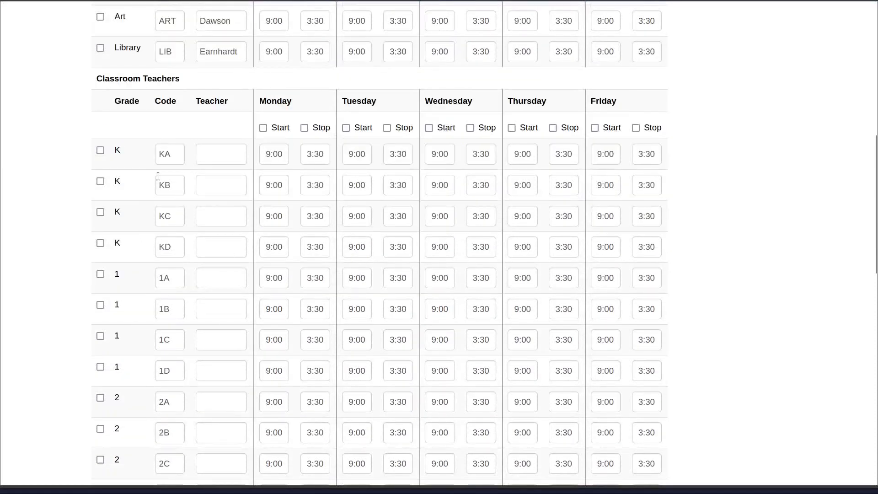
scroll(158, 176, "down", 11)
scroll(157, 177, "down", 5)
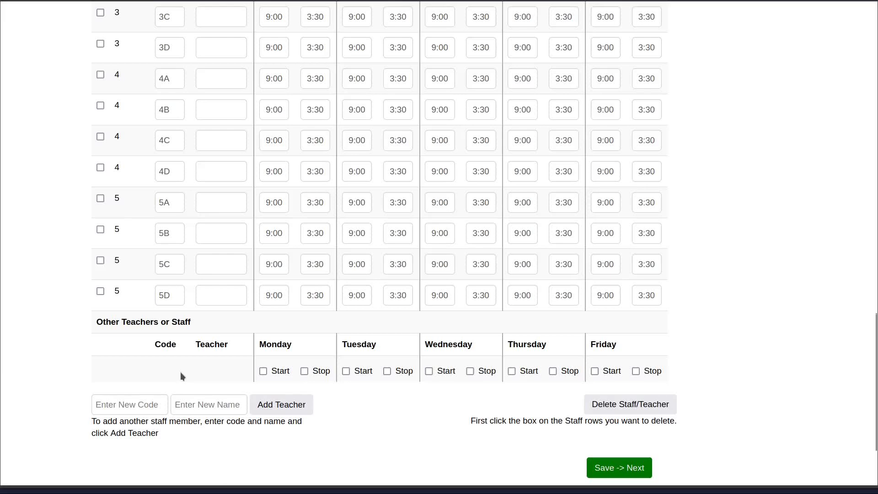
scroll(204, 213, "up", 15)
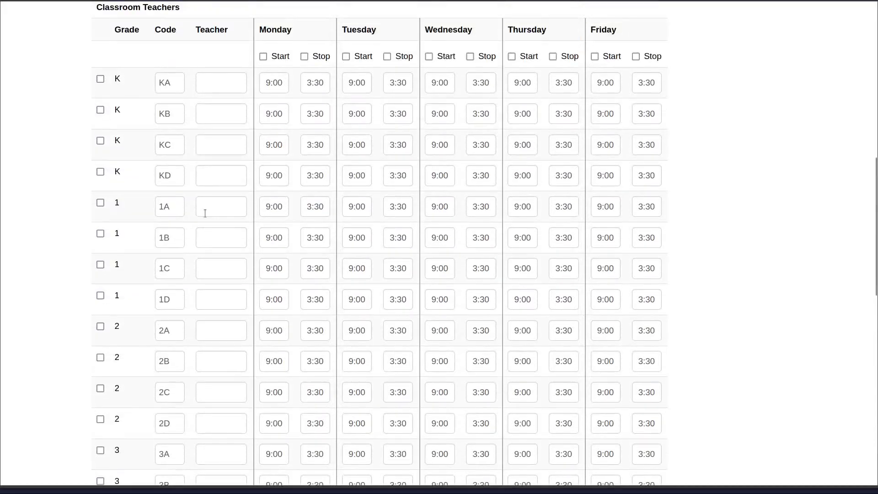
scroll(205, 213, "up", 2)
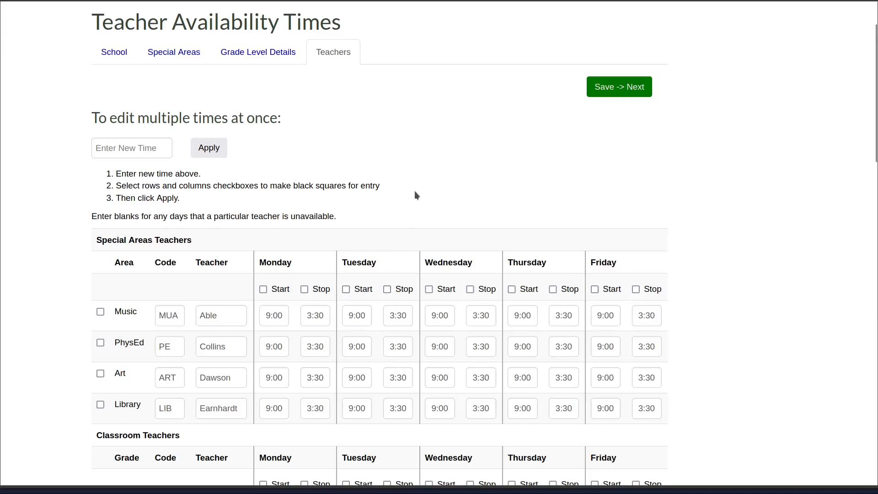
scroll(415, 192, "up", 2)
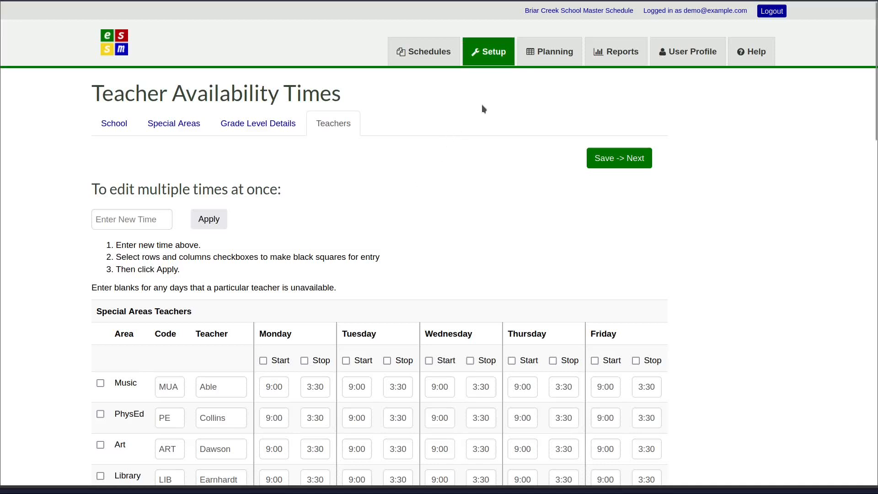
Step: Open the master schedule planning page and examine the weekly special areas grid and the daily lunch schedule
left_click(557, 61)
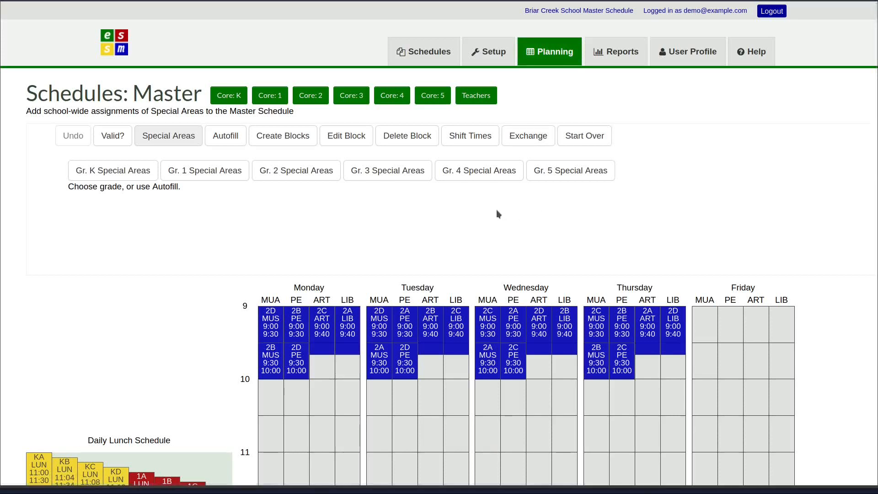
scroll(356, 207, "down", 3)
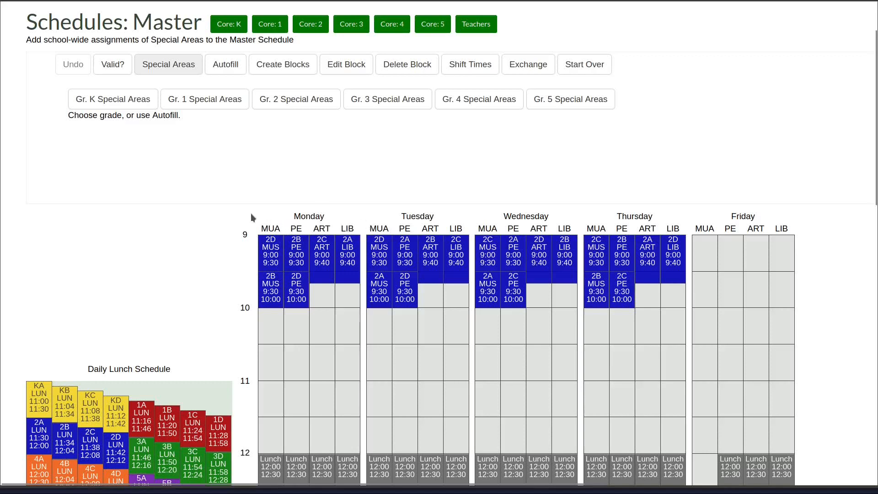
scroll(252, 213, "down", 2)
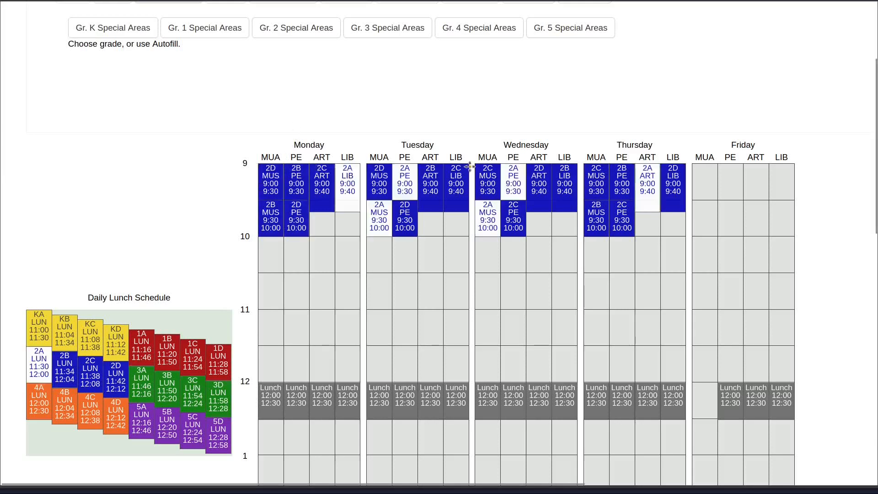
scroll(288, 111, "up", 2)
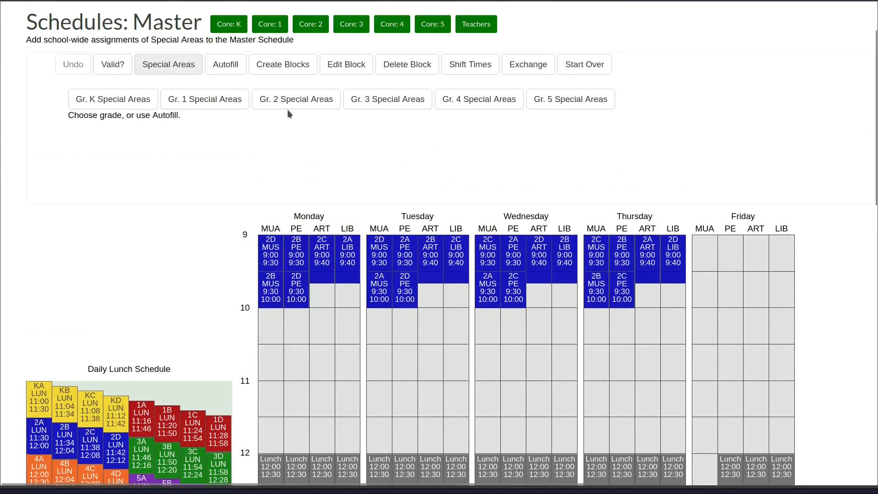
scroll(241, 132, "down", 4)
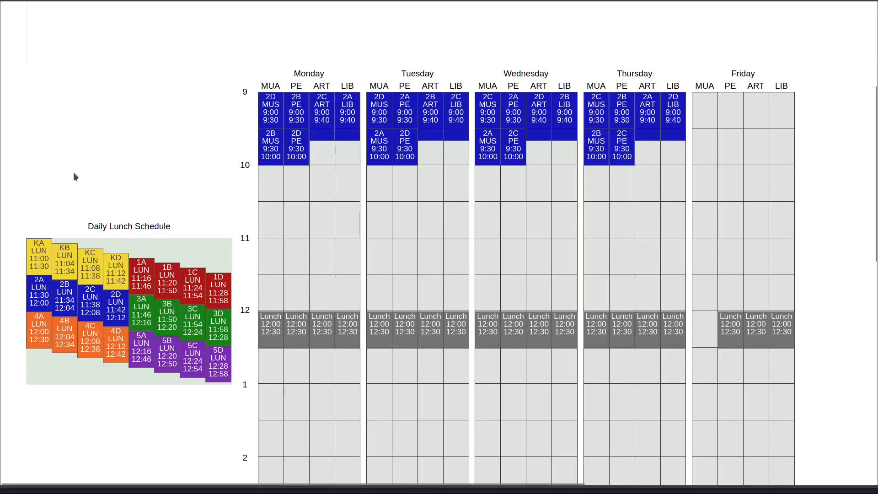
scroll(73, 173, "up", 3)
scroll(74, 176, "down", 2)
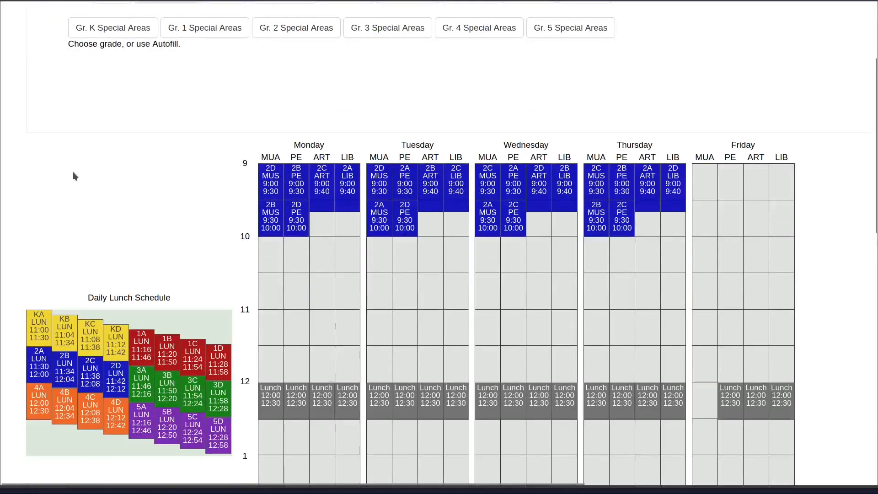
scroll(73, 176, "up", 2)
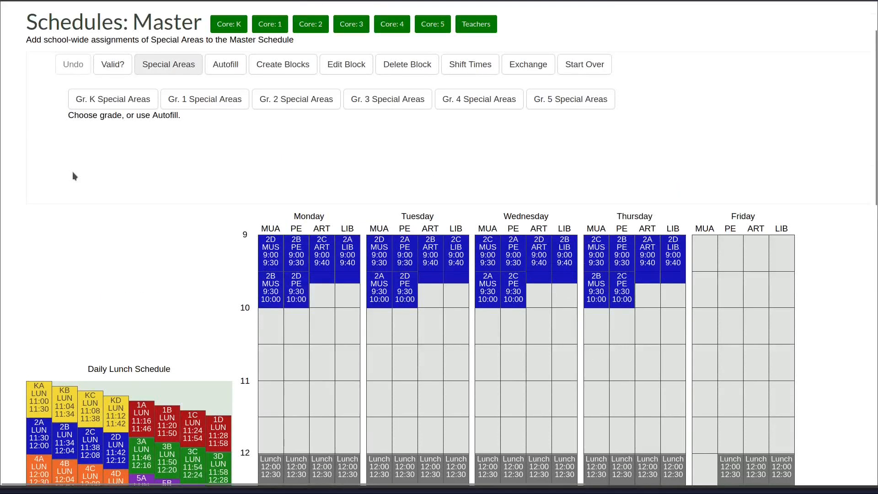
scroll(73, 172, "up", 2)
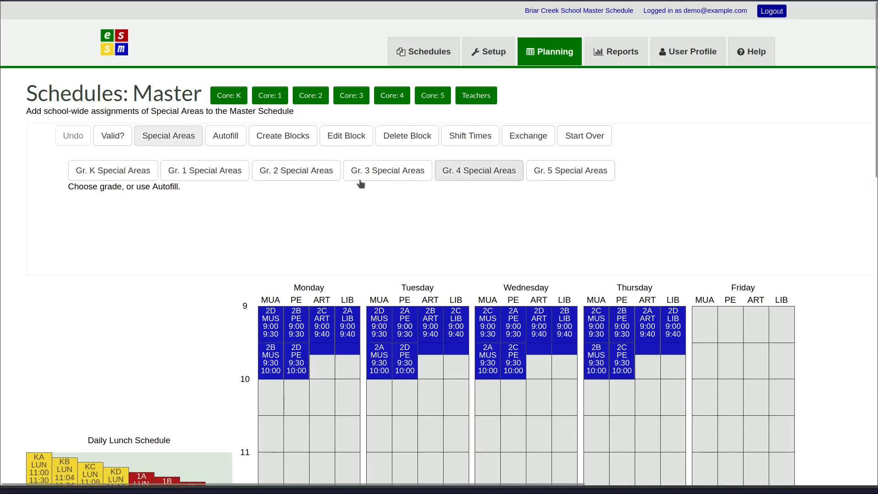
Step: Open the Grade 1 special areas placement form and examine its unplaced blocks, section choices and special area choices
left_click(195, 175)
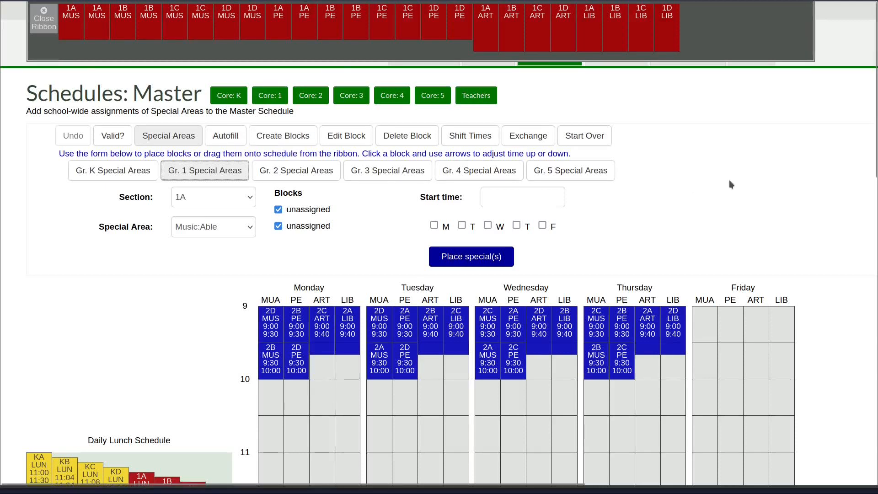
scroll(855, 110, "down", 2)
scroll(857, 114, "down", 3)
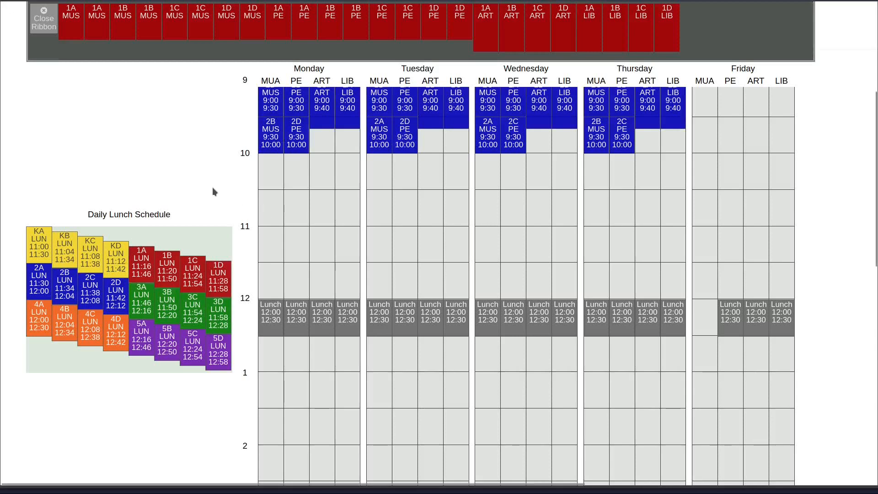
scroll(206, 183, "up", 5)
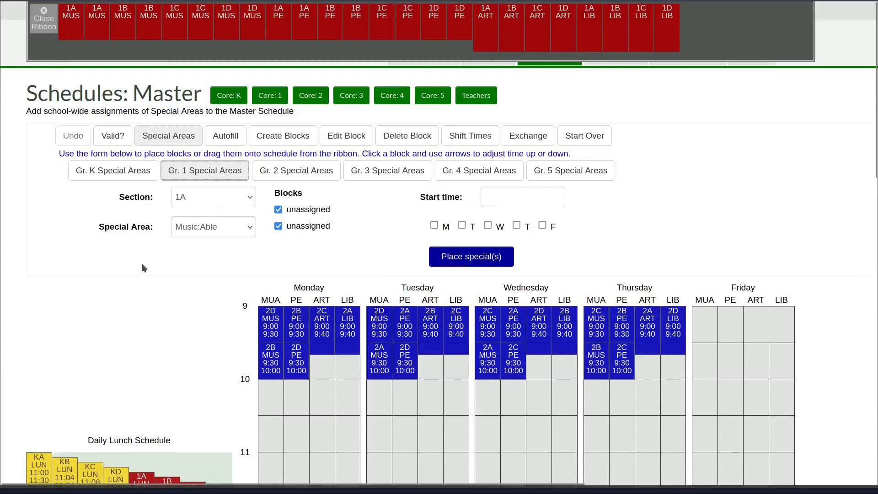
left_click(241, 199)
left_click(244, 203)
left_click(247, 227)
left_click(247, 226)
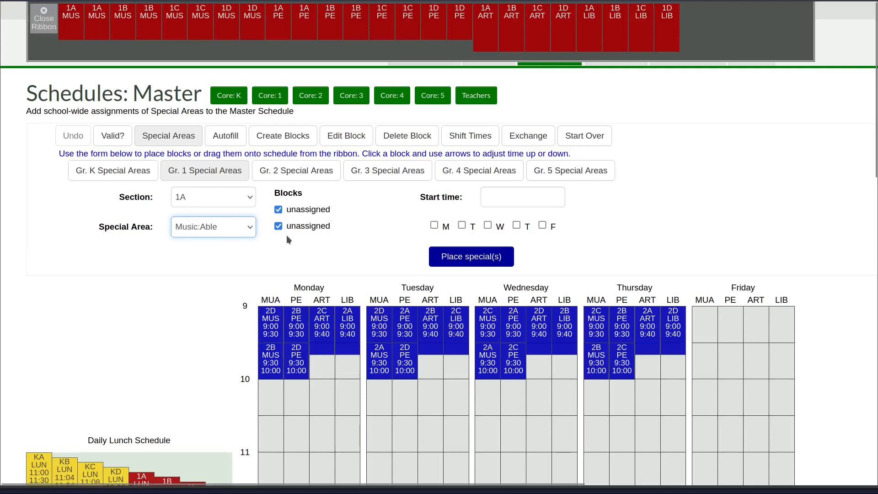
Step: Choose Monday and Wednesday for section 1A's two Music blocks, and close the ribbon of unplaced Grade 1 blocks
left_click(435, 226)
left_click(487, 226)
left_click(497, 200)
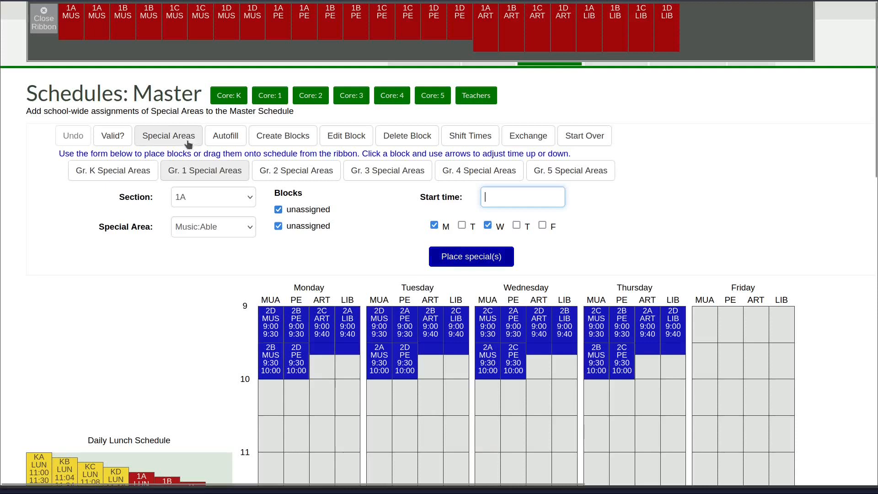
left_click(53, 24)
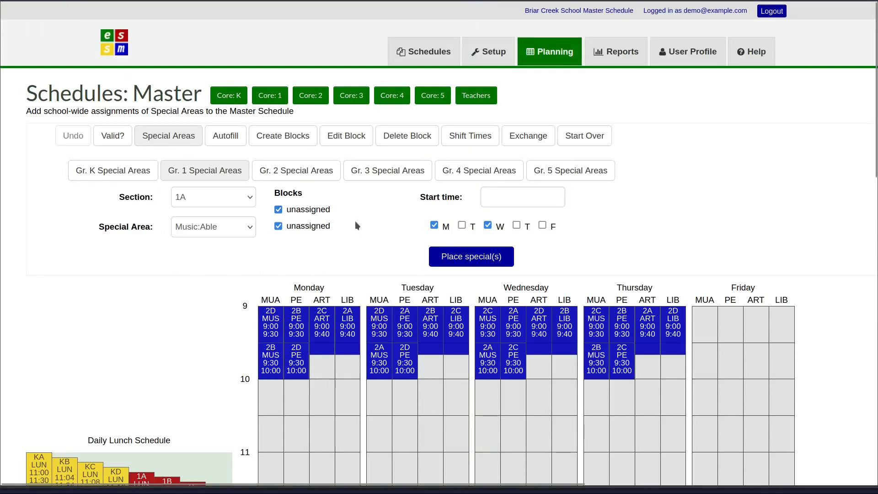
Step: Pick grade 1 in the Autofill options, and review the form for creating ad hoc blocks on the master schedule
left_click(227, 137)
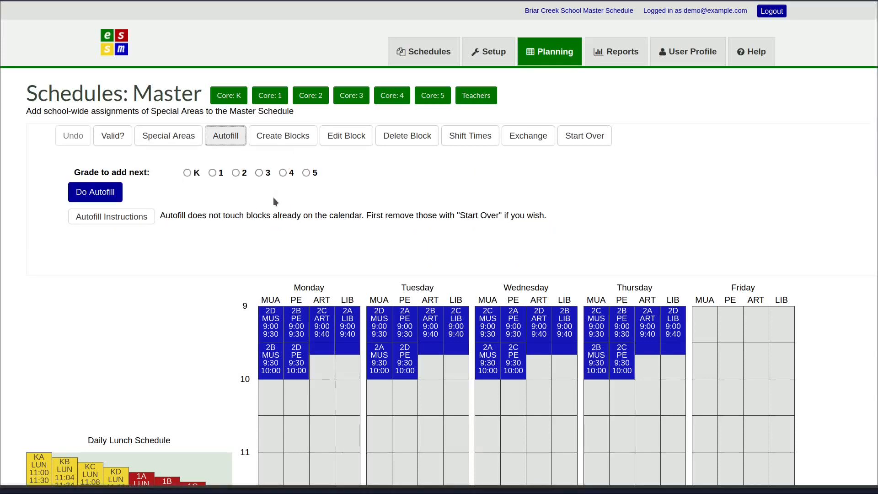
left_click(213, 173)
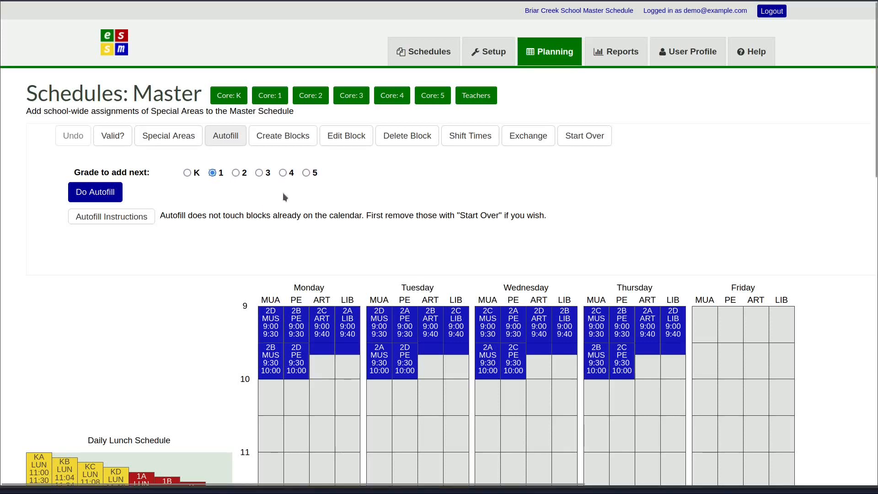
left_click(304, 134)
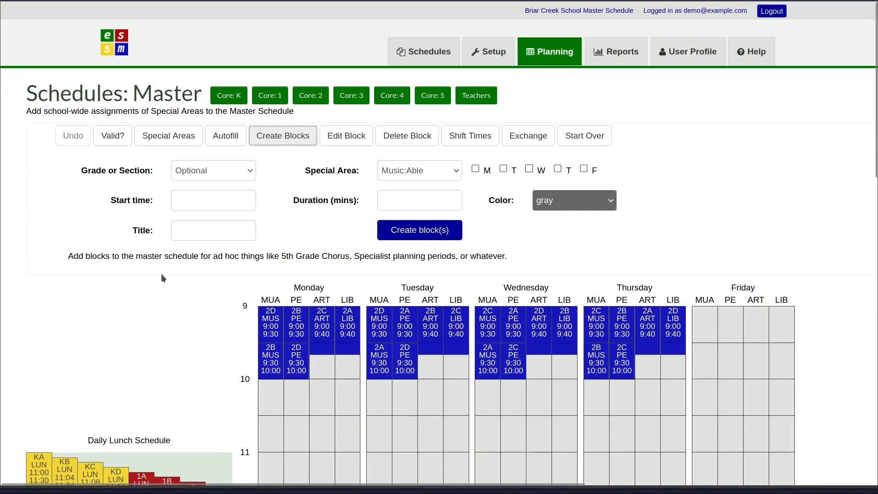
scroll(159, 284, "down", 3)
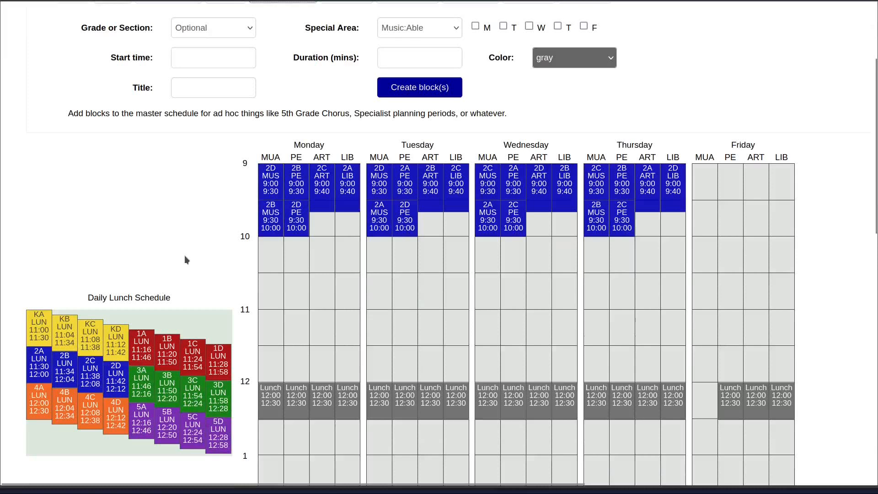
scroll(170, 251, "up", 2)
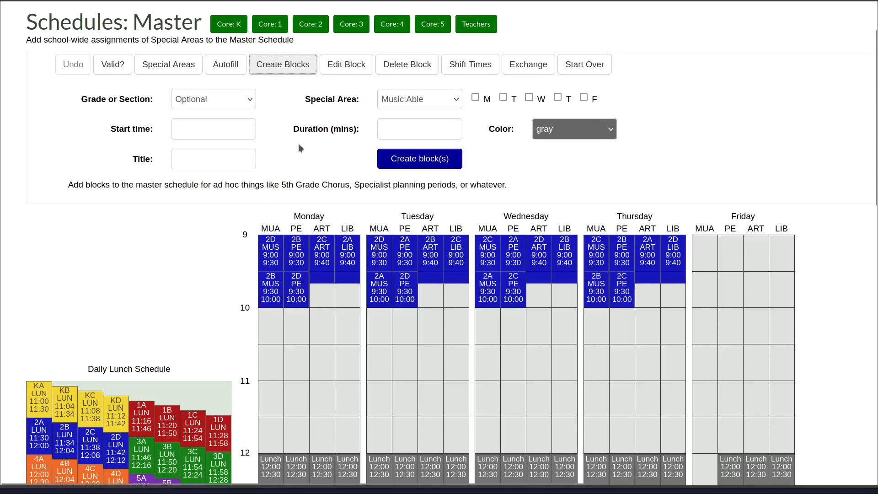
Step: Review how the master schedule's blocks can be edited, deleted or shifted in time
left_click(342, 69)
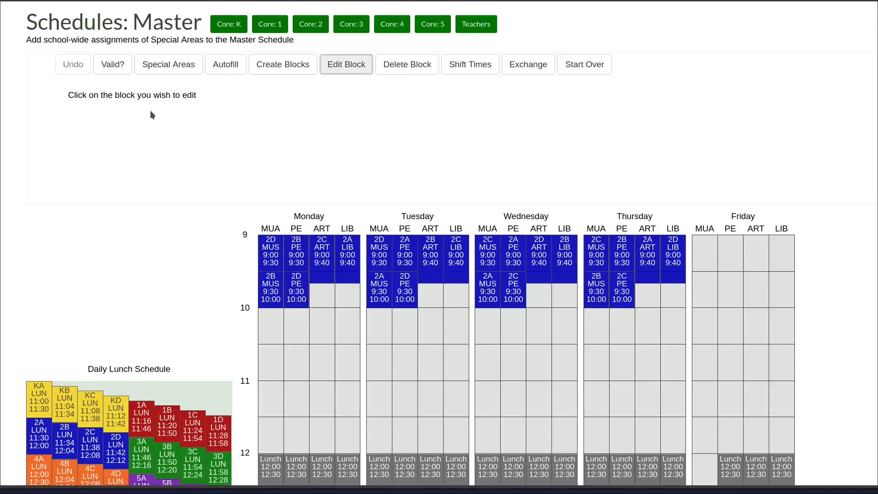
left_click(423, 68)
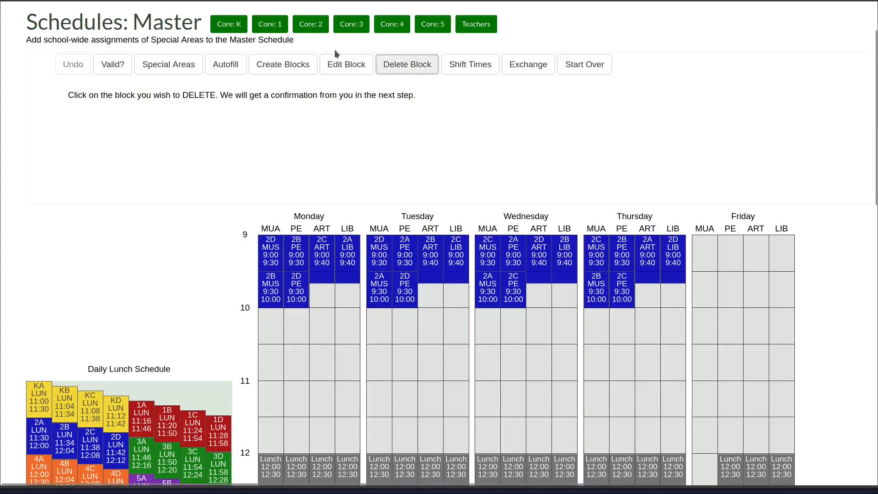
left_click(471, 69)
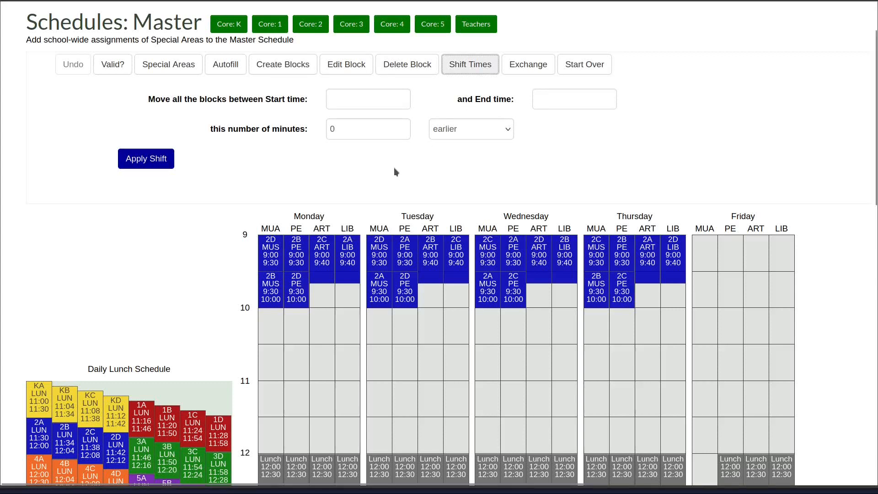
scroll(195, 211, "down", 3)
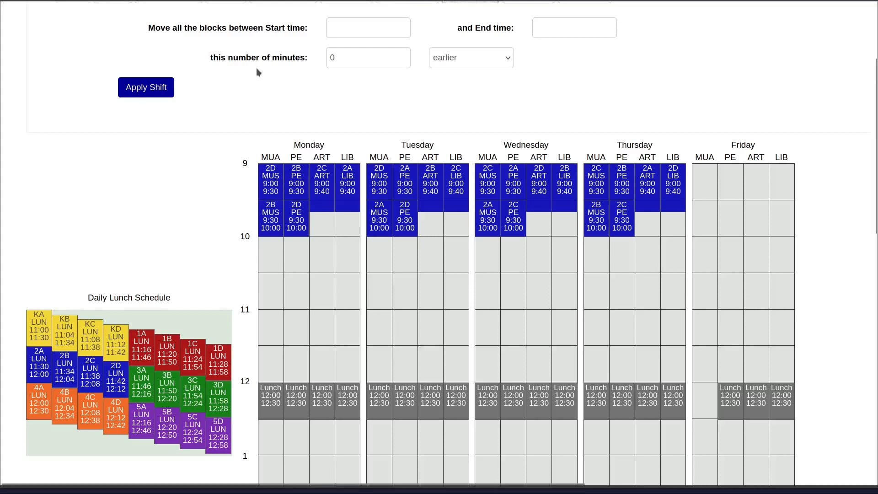
scroll(256, 68, "up", 3)
Step: Review the Exchange options with Monday and Thursday chosen as the days to switch, and check what Start Over removes
left_click(526, 65)
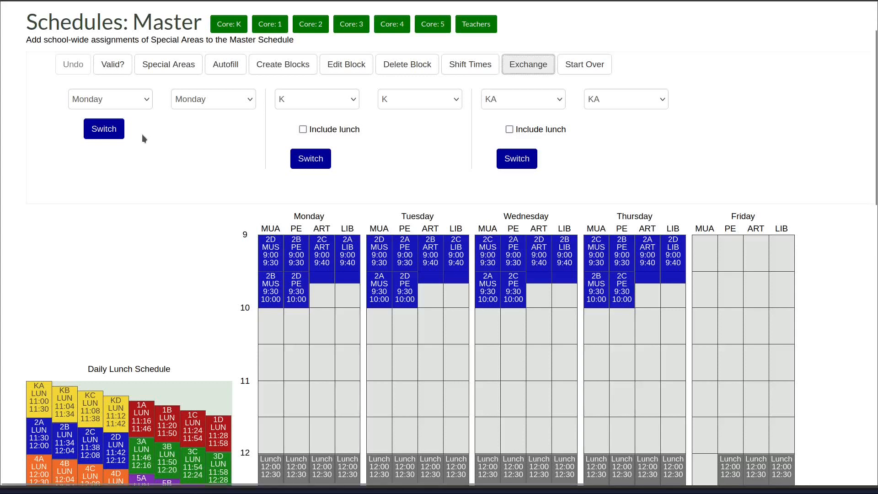
left_click(209, 104)
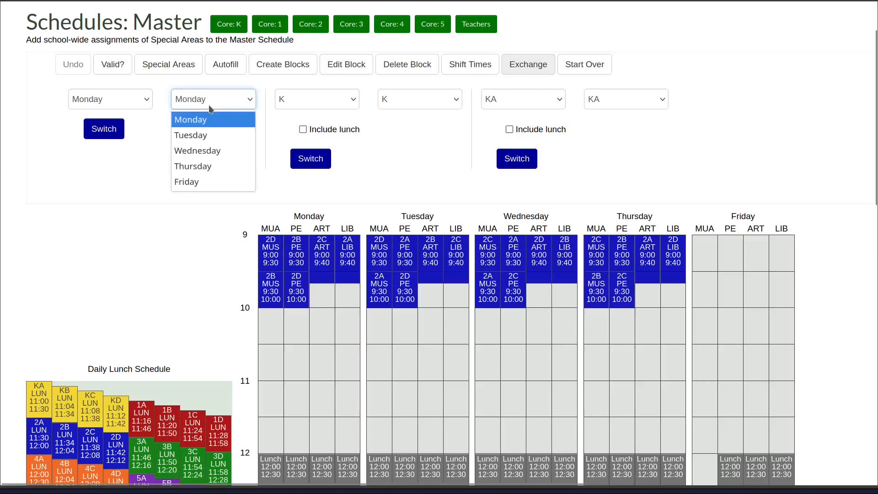
left_click(194, 166)
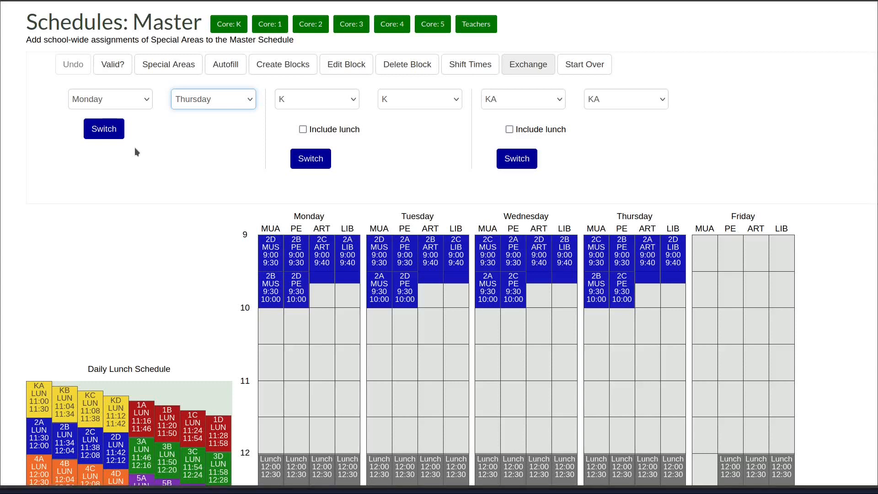
left_click(604, 69)
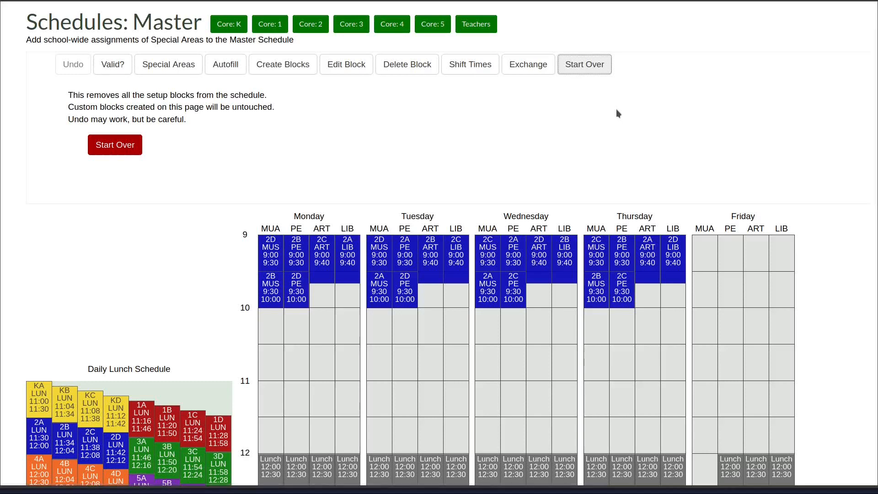
scroll(453, 116, "up", 2)
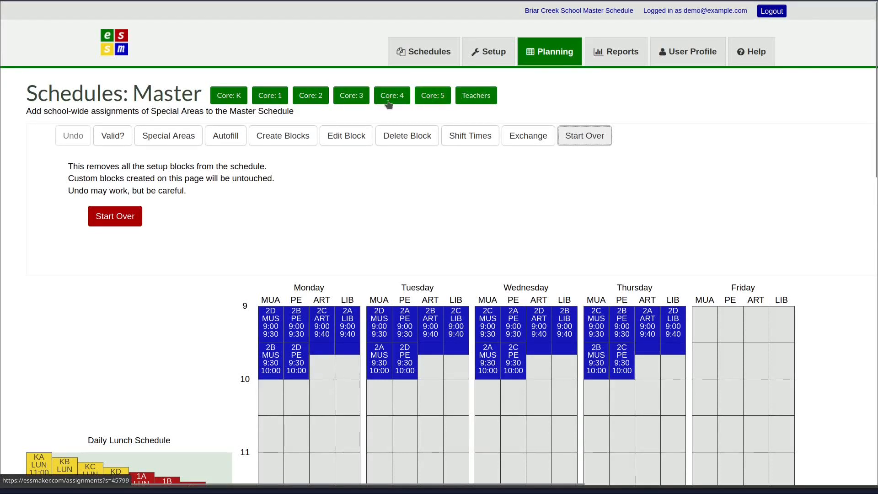
Step: Open the Core: 2 schedule and examine the grade 2 special areas, lunches and block-creation form
left_click(318, 99)
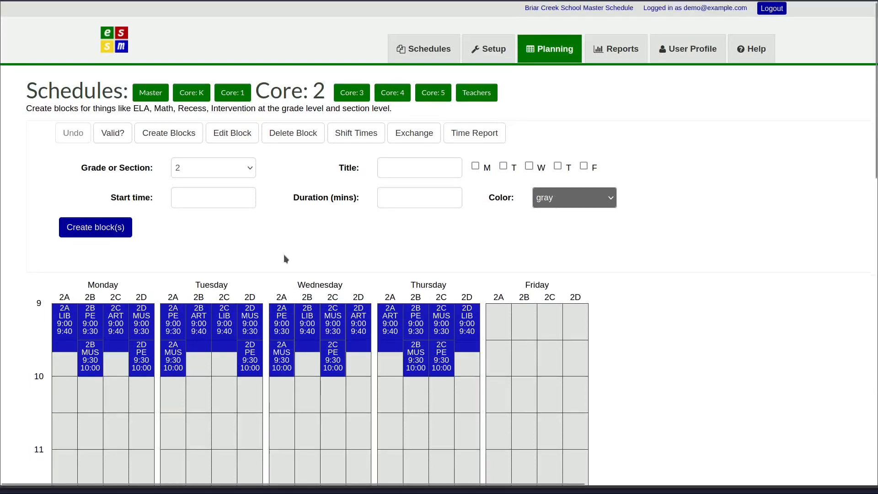
scroll(283, 255, "down", 2)
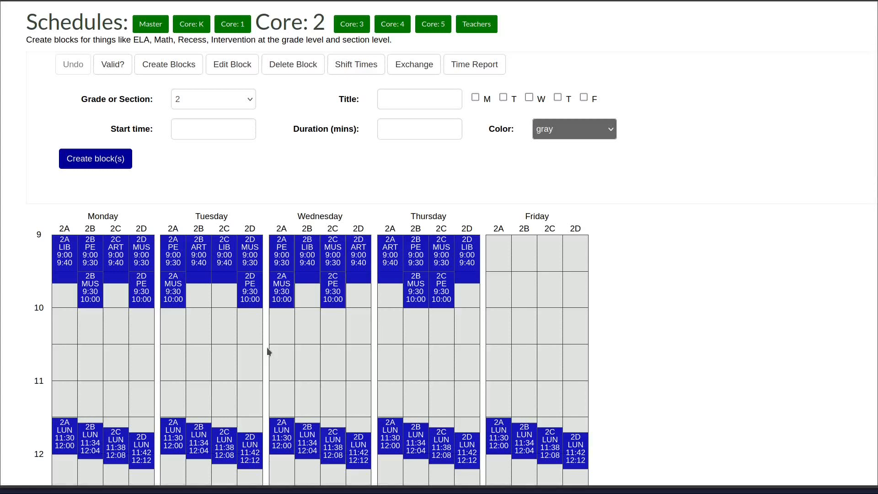
scroll(267, 351, "down", 2)
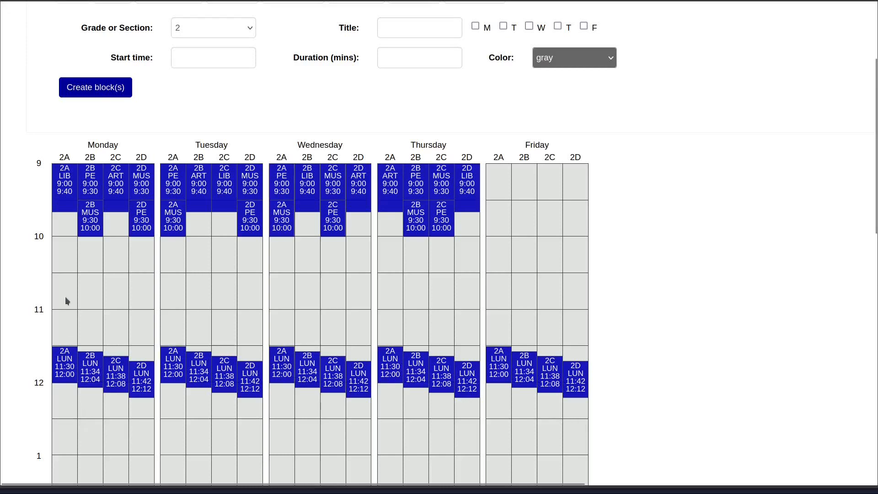
scroll(68, 284, "up", 3)
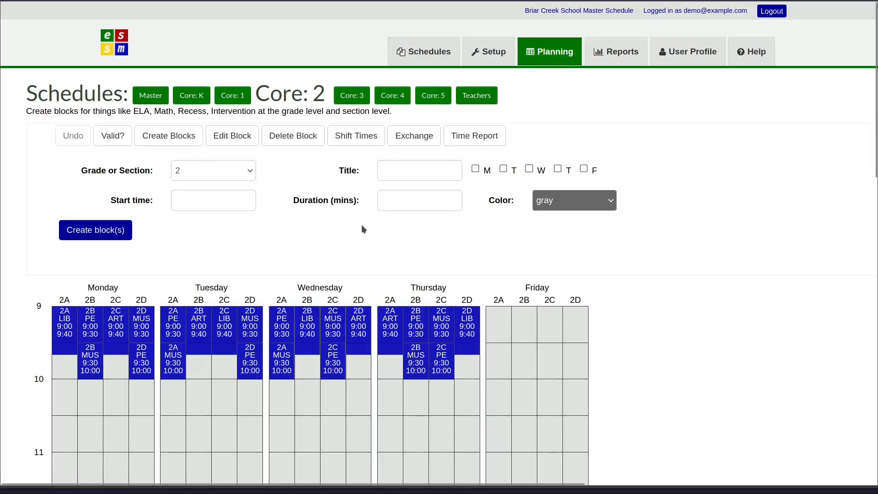
Step: Open the Teachers schedules and examine the available times of the 2A classroom teacher across the week
left_click(484, 100)
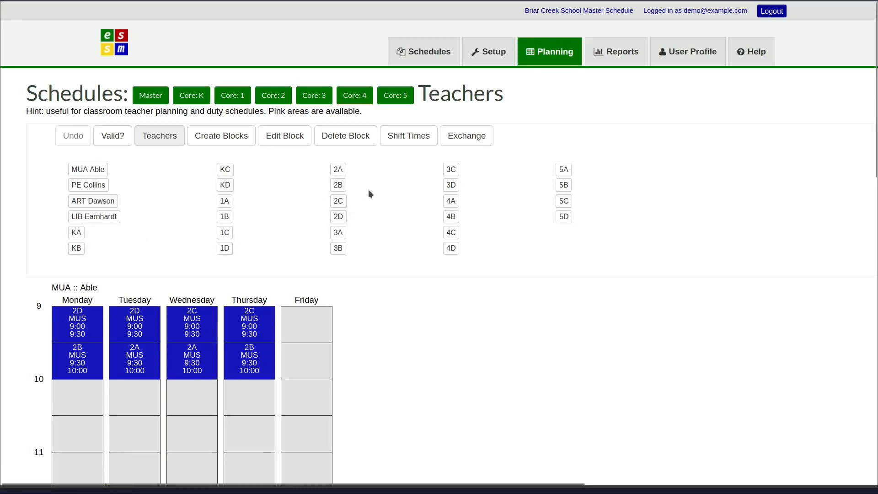
left_click(337, 170)
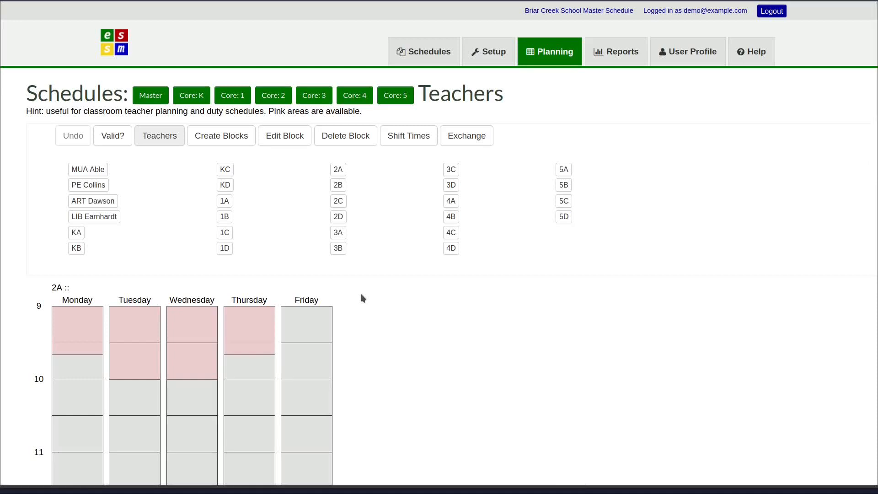
scroll(362, 296, "down", 2)
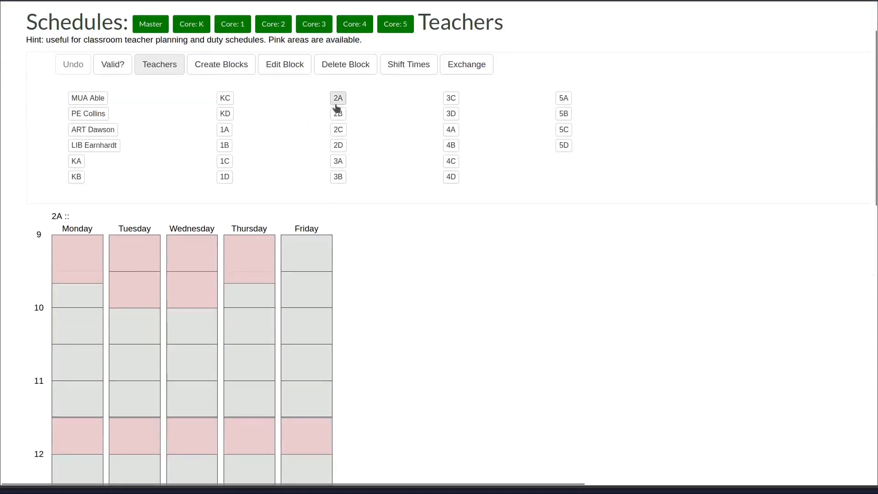
scroll(357, 257, "down", 2)
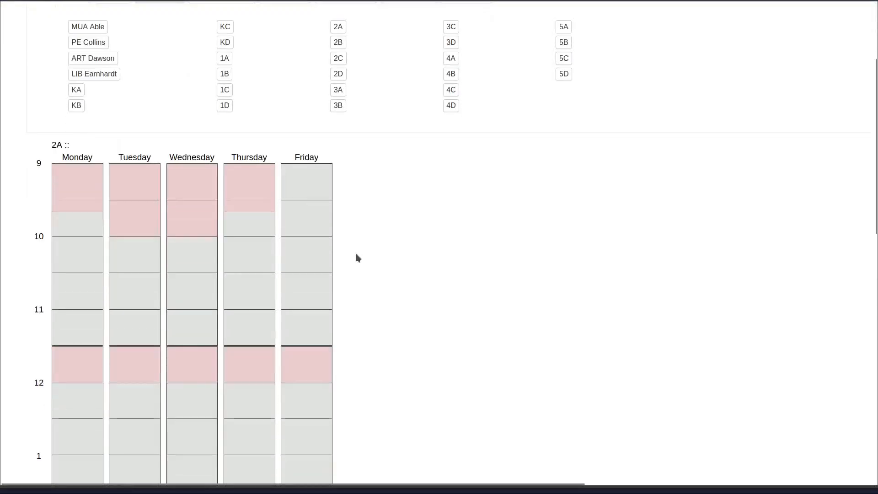
scroll(356, 256, "down", 2)
scroll(337, 387, "down", 4)
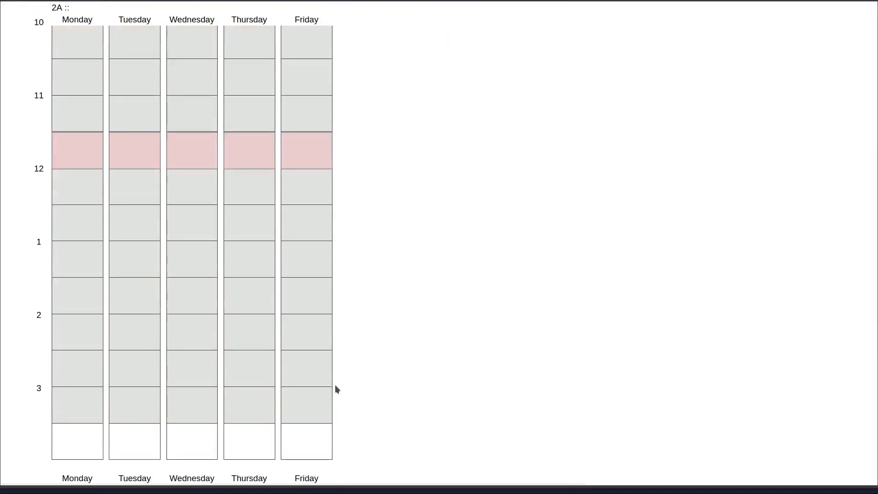
scroll(357, 371, "up", 1)
scroll(358, 374, "up", 4)
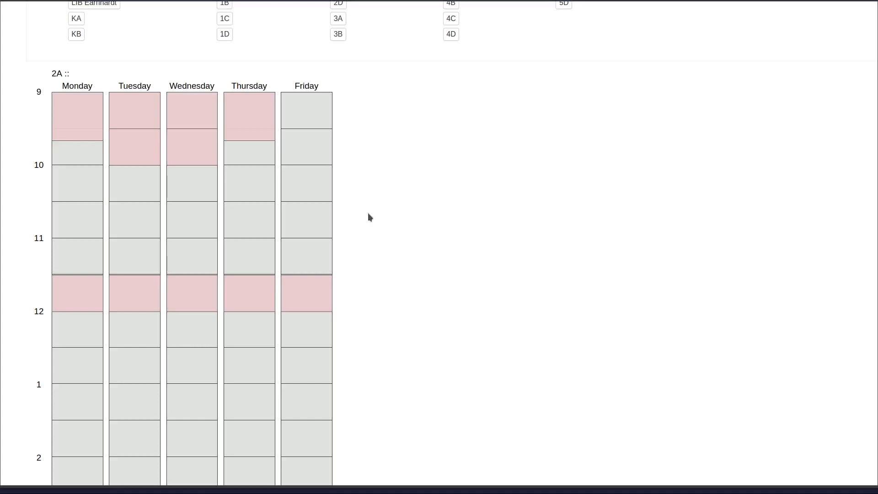
scroll(373, 216, "up", 2)
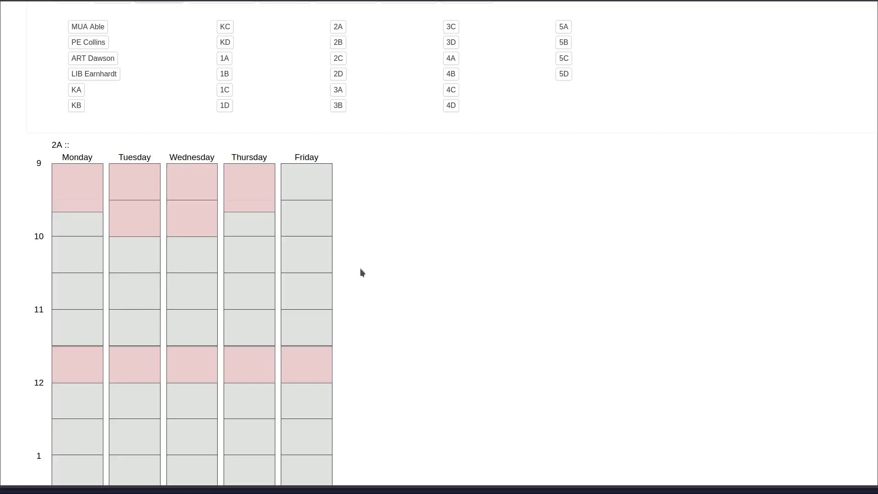
scroll(359, 270, "up", 3)
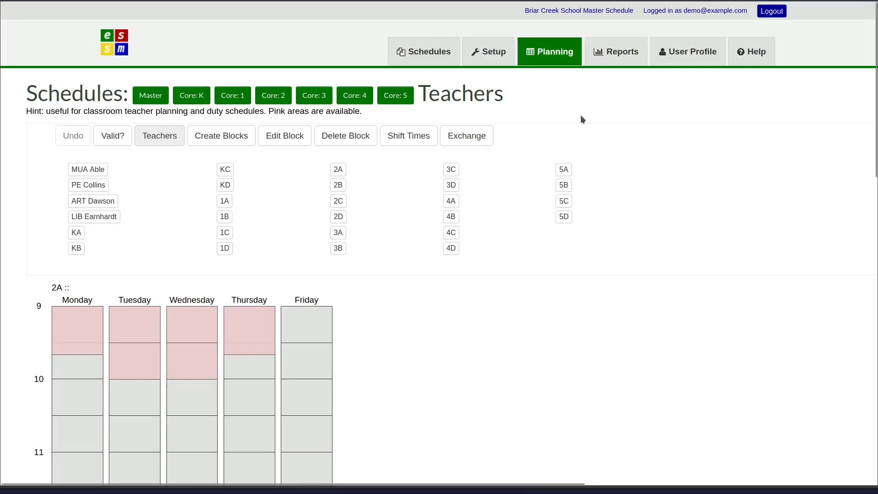
Step: Open the Reports page, review the validation checks and select all items for inclusion in the report
left_click(614, 52)
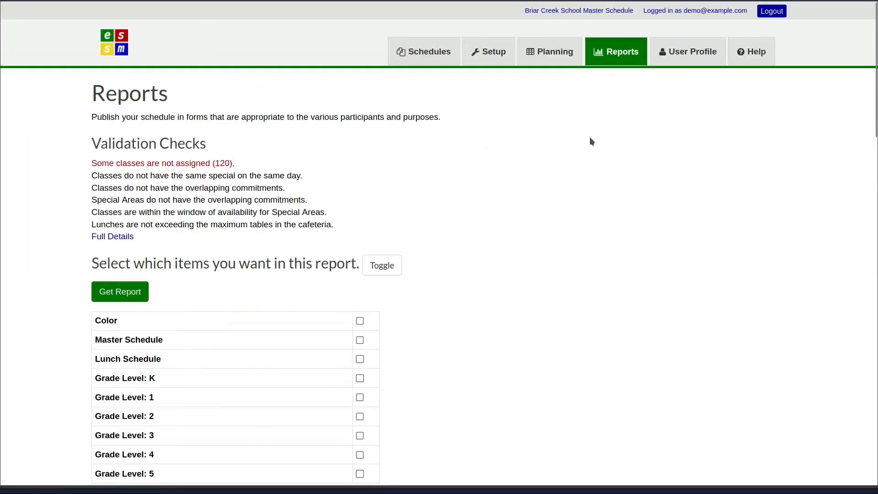
scroll(588, 142, "down", 3)
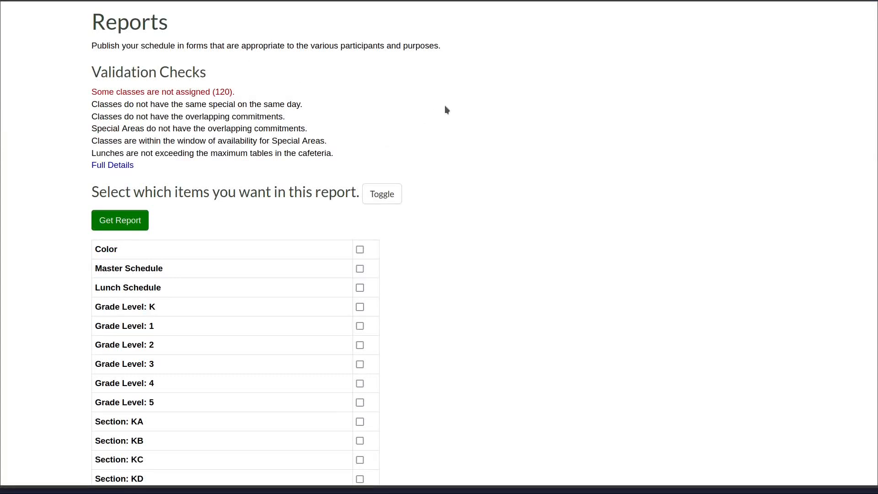
scroll(443, 109, "down", 3)
scroll(442, 108, "up", 2)
scroll(442, 108, "down", 2)
left_click(382, 54)
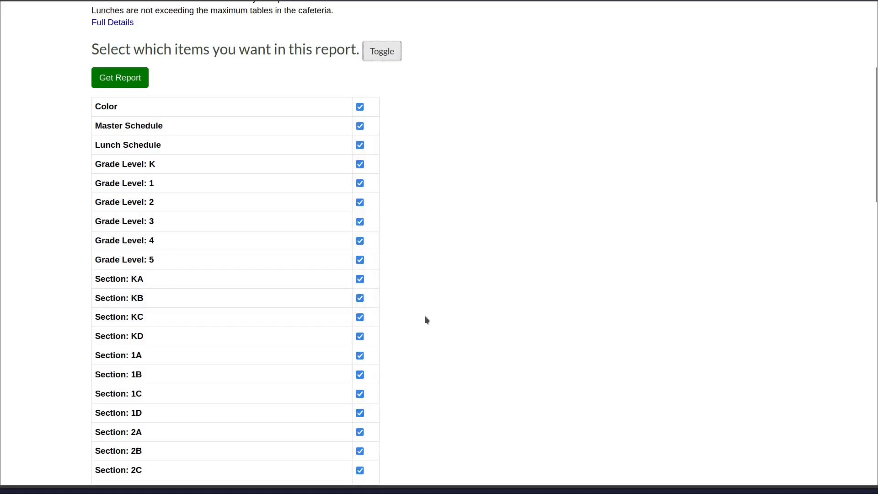
Step: Examine the list of grade levels, sections, special areas and teachers selected for the report
scroll(427, 320, "down", 10)
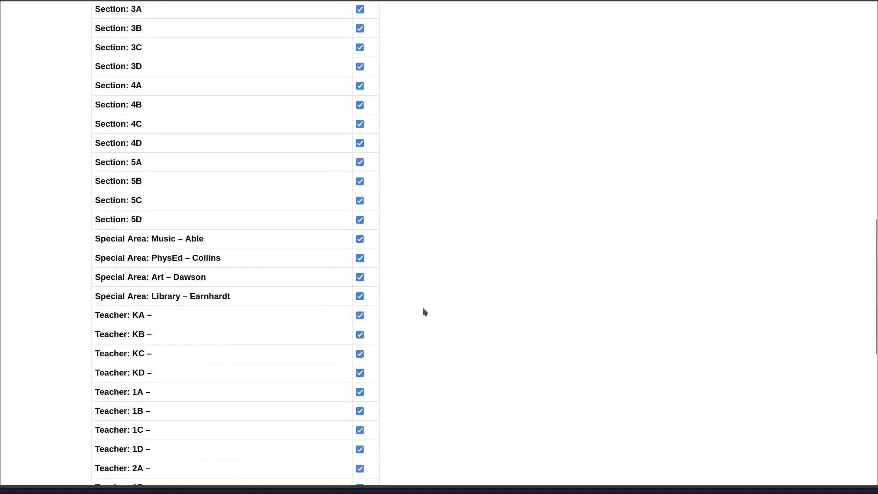
scroll(423, 304, "down", 3)
scroll(423, 305, "up", 6)
scroll(423, 304, "up", 9)
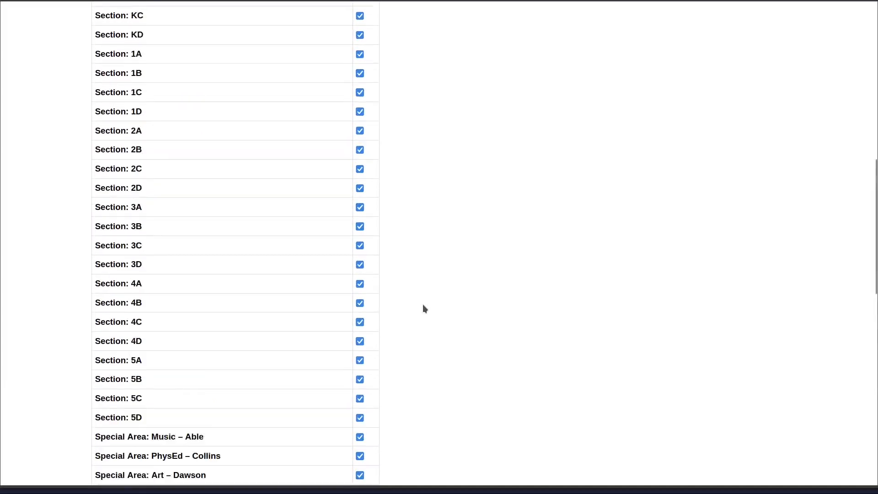
scroll(384, 295, "up", 2)
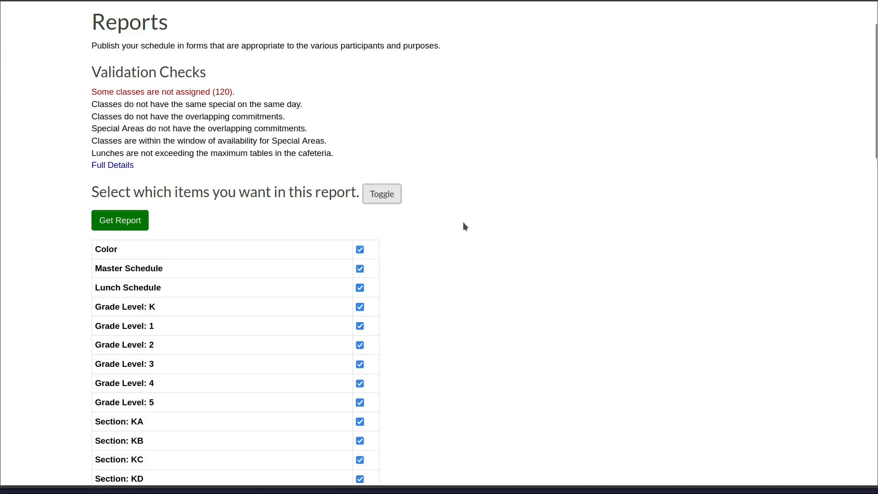
scroll(466, 214, "up", 2)
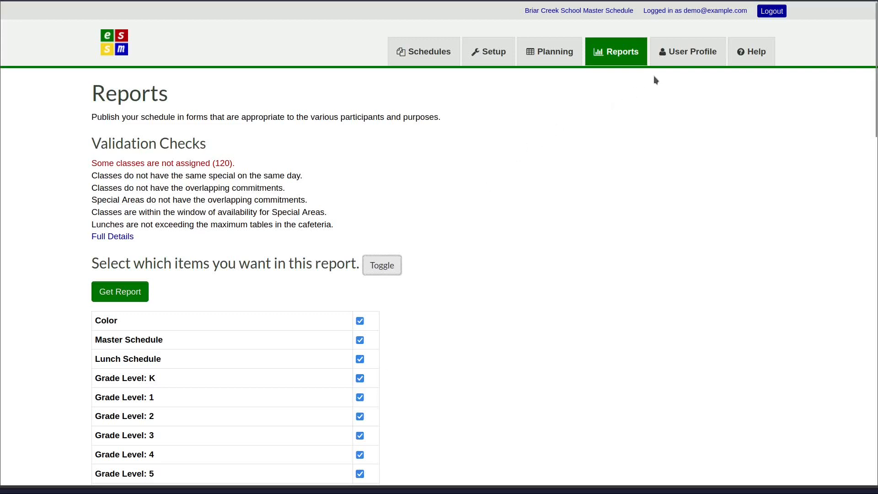
Step: Open the User Profile and examine the email, password and nomenclature settings
left_click(695, 56)
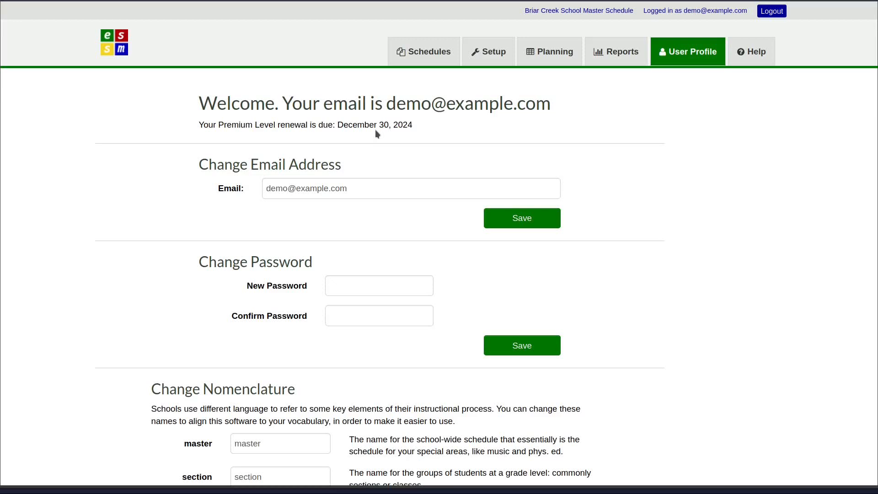
scroll(371, 138, "down", 3)
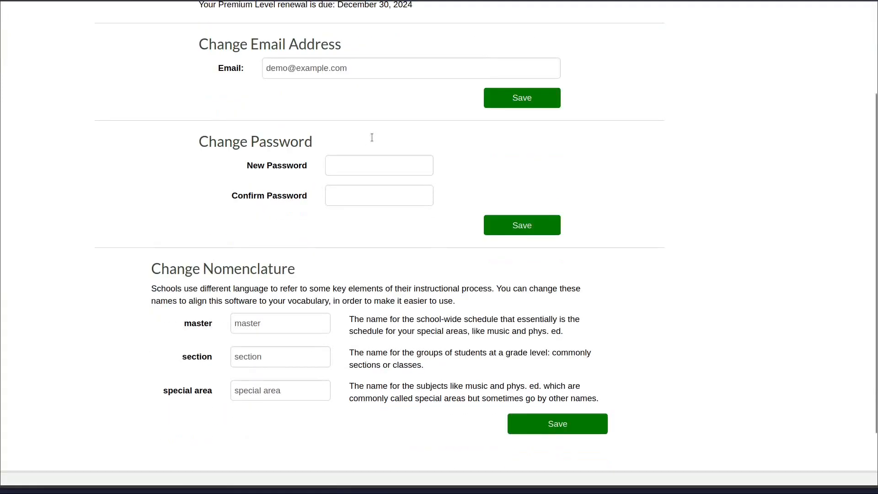
scroll(589, 131, "up", 1)
scroll(587, 132, "down", 1)
scroll(544, 174, "down", 1)
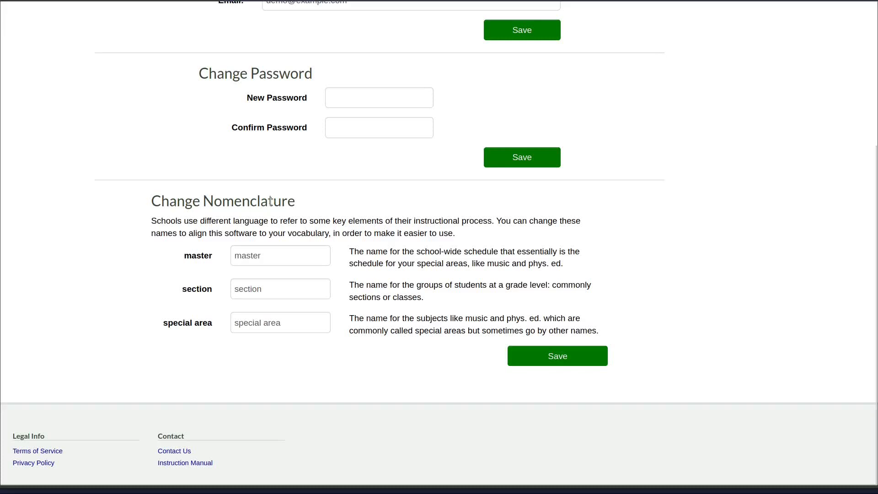
scroll(271, 202, "up", 3)
scroll(270, 202, "up", 1)
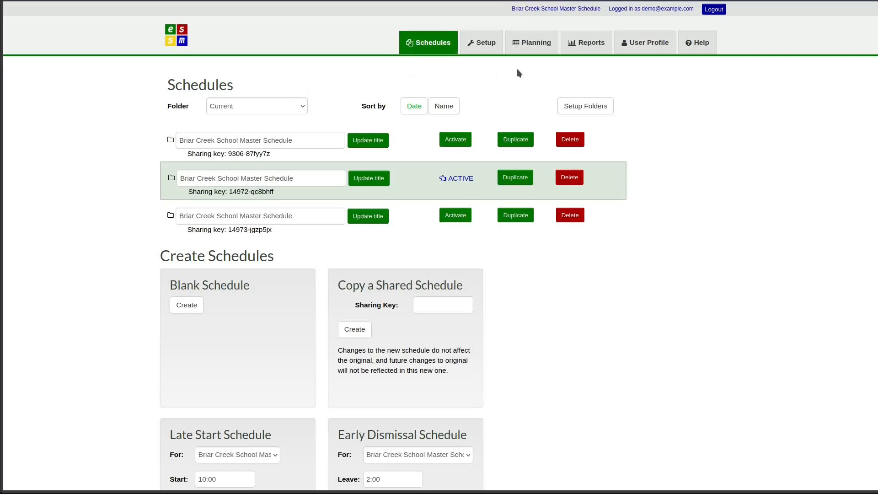
Step: Open the master schedule in Planning, show the grade 1 special areas and place the 1D Library block on Monday at 10:03
left_click(537, 47)
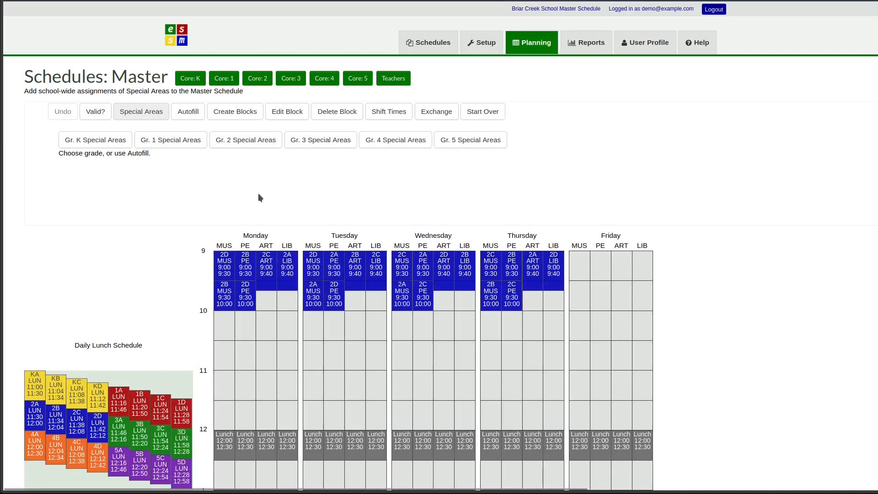
left_click(177, 142)
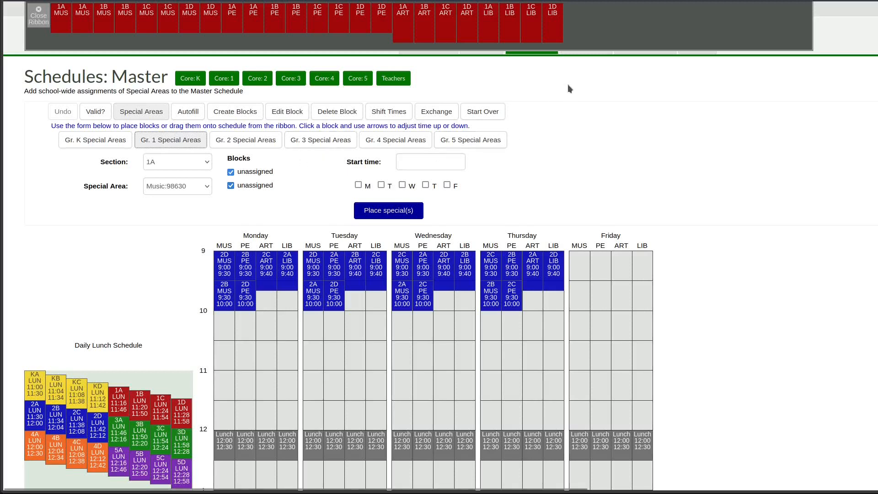
left_click(559, 9)
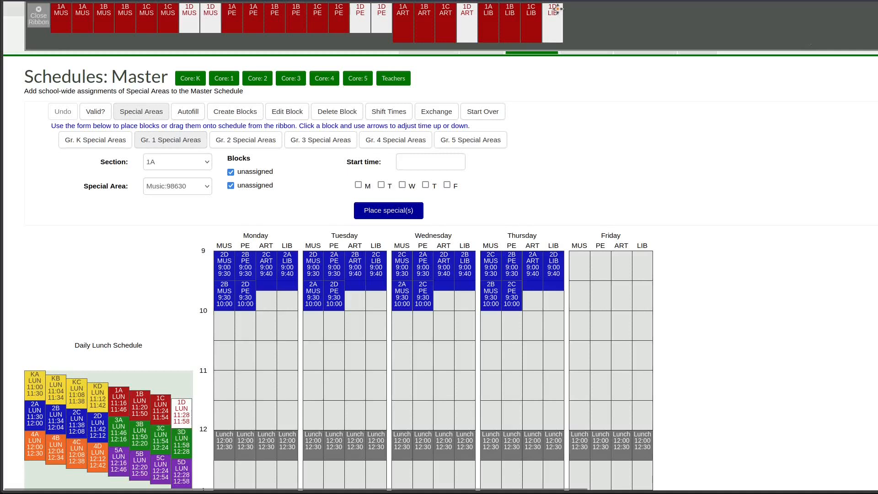
left_click_drag(558, 9, 523, 137)
left_click_drag(492, 222, 384, 322)
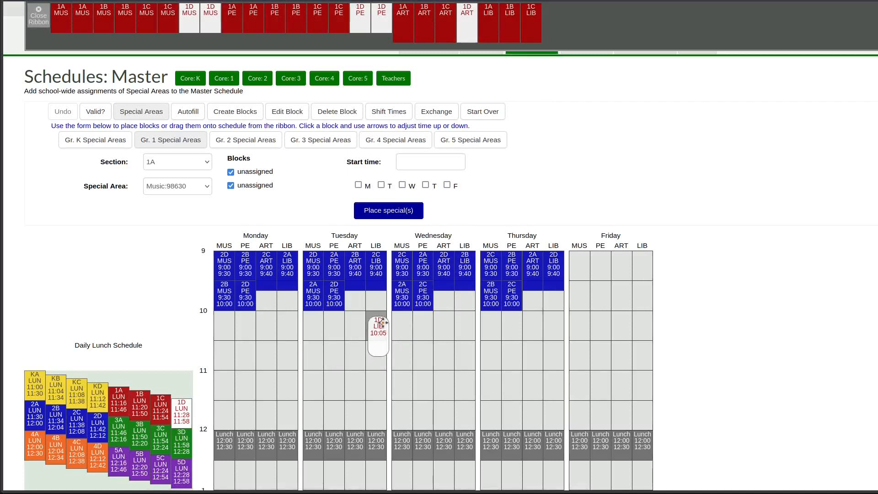
left_click_drag(384, 323, 297, 320)
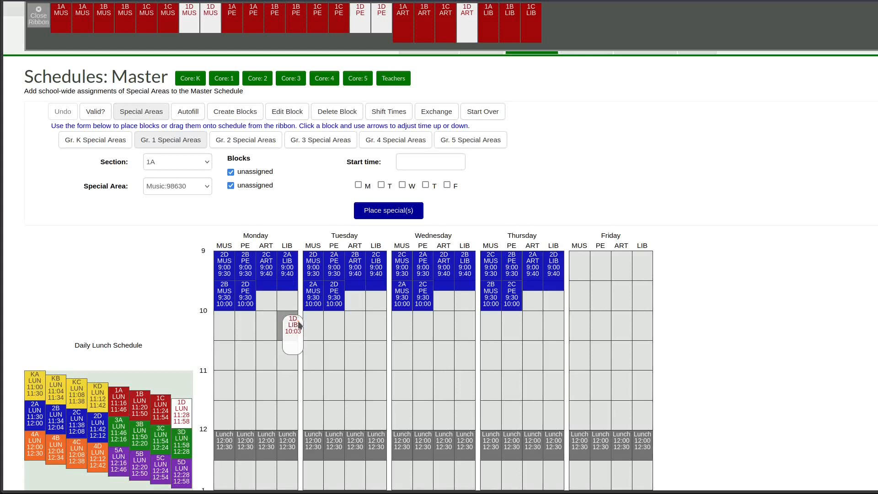
left_click_drag(298, 325, 298, 324)
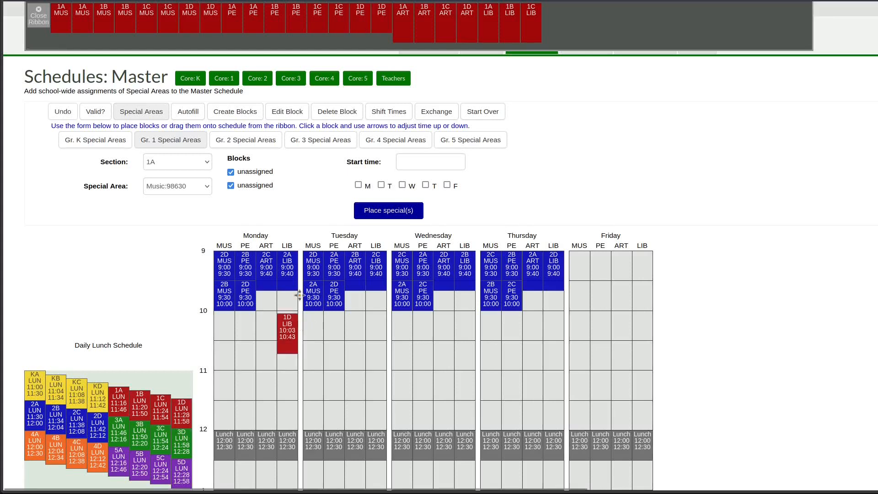
Step: Try to move the 1D Library block into the Tuesday, Monday and Friday Music columns
left_click(286, 326)
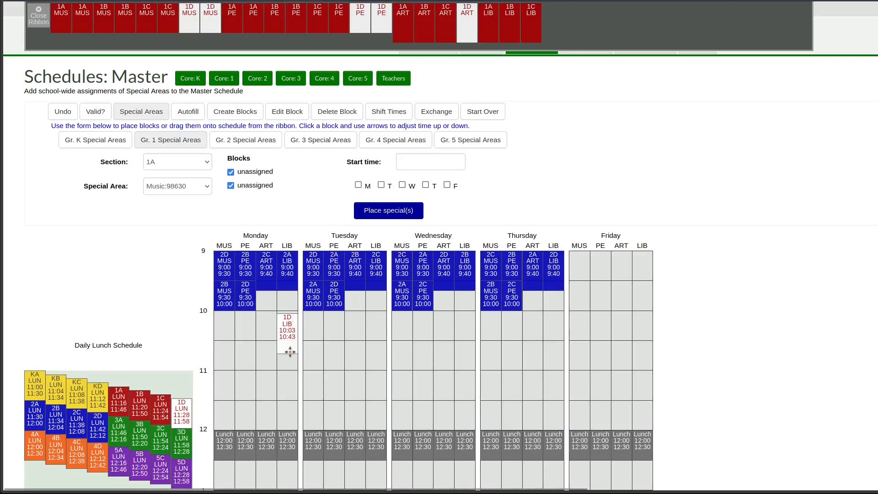
left_click_drag(290, 352, 309, 352)
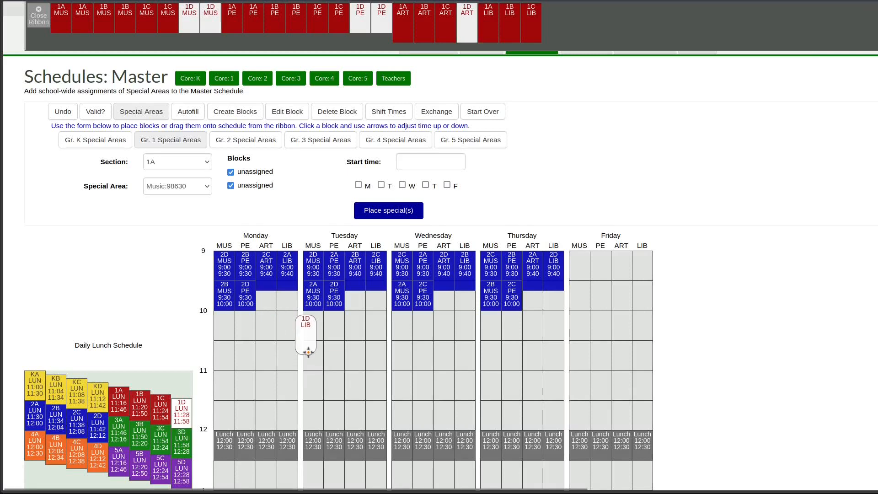
left_click_drag(309, 352, 298, 353)
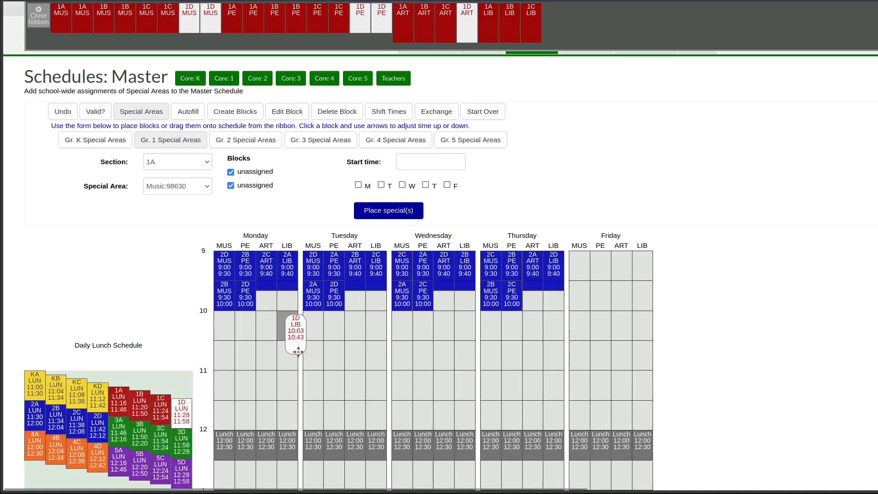
left_click_drag(298, 352, 234, 356)
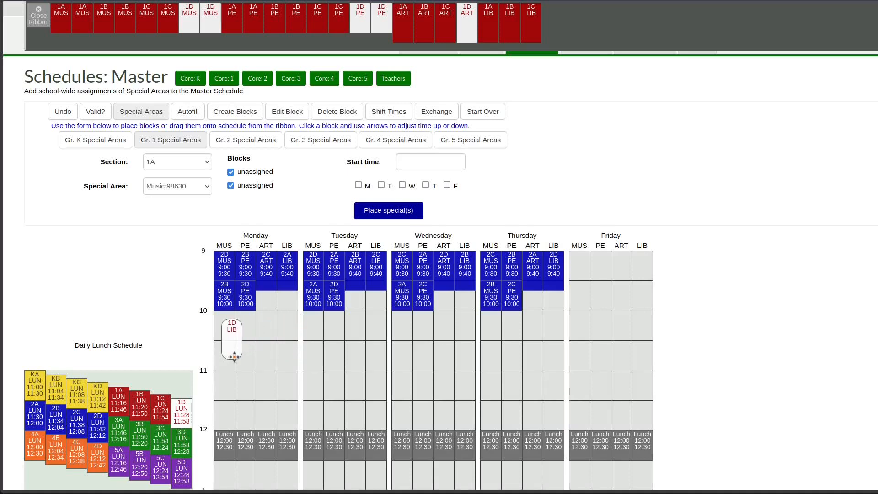
left_click_drag(234, 356, 237, 358)
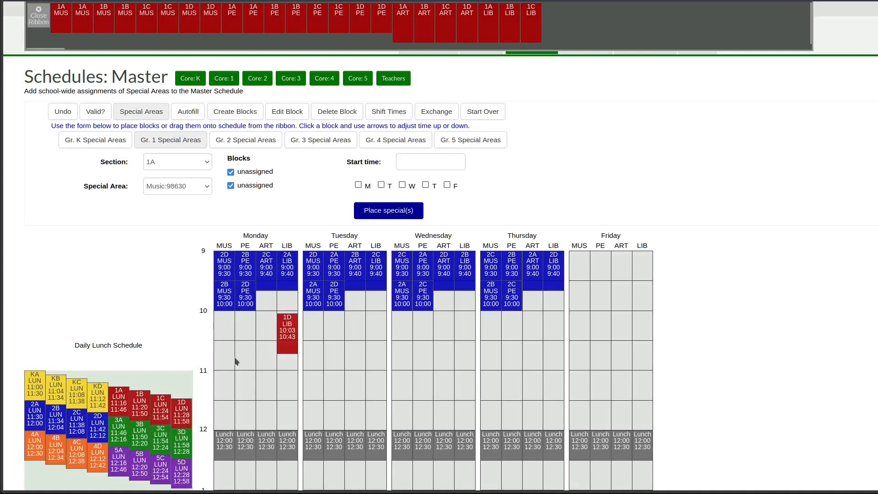
left_click_drag(288, 346, 584, 259)
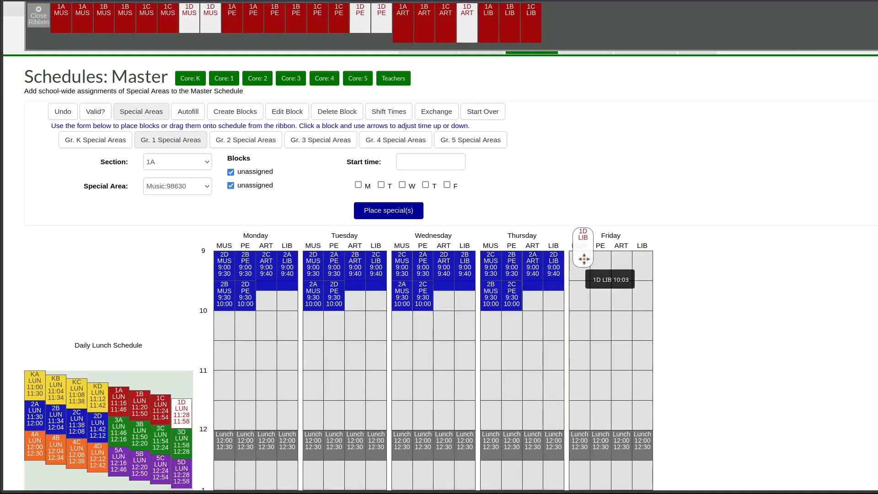
left_click_drag(585, 259, 585, 261)
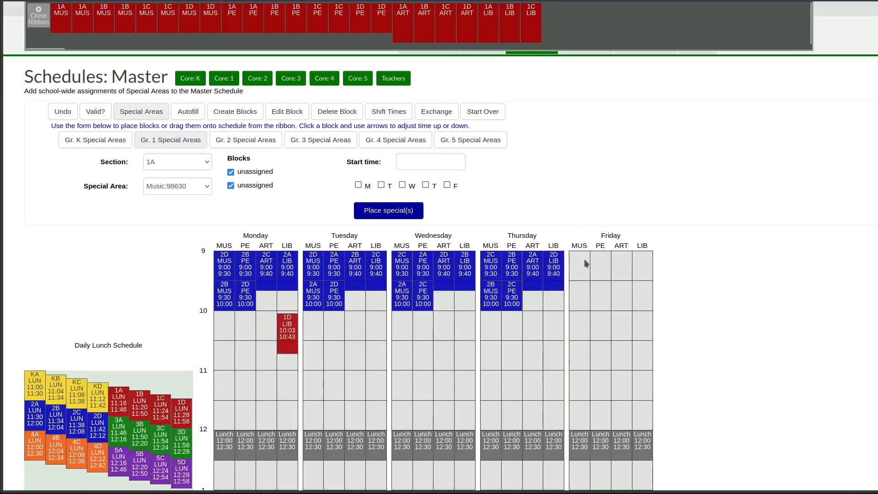
Step: Shift the Monday 1D Library block up so that it starts at 10:00
left_click(284, 353)
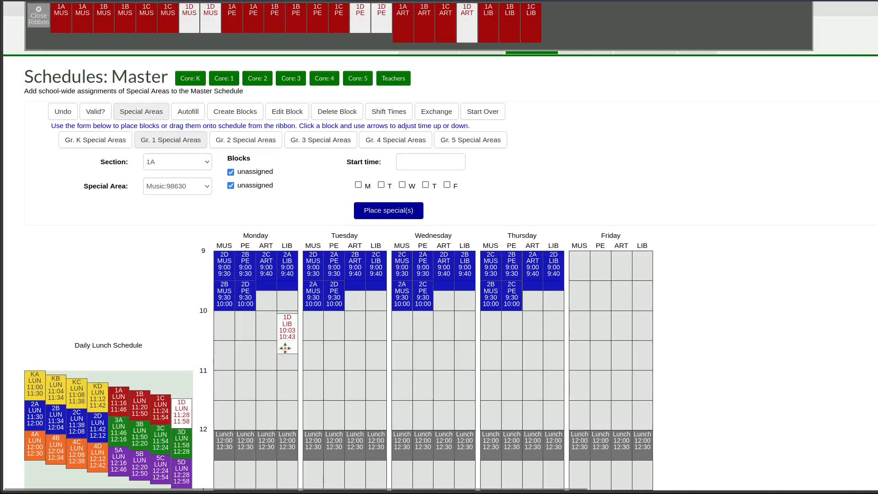
left_click(311, 349)
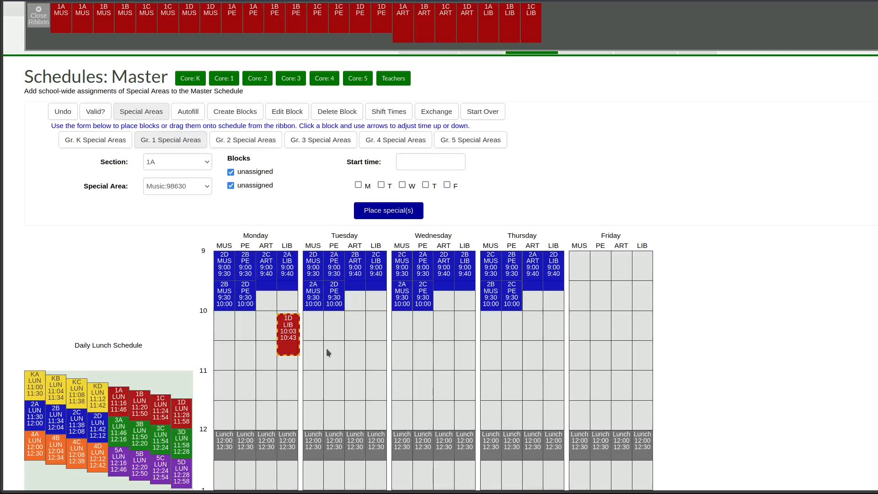
key("Up")
key("Up")
key("Up")
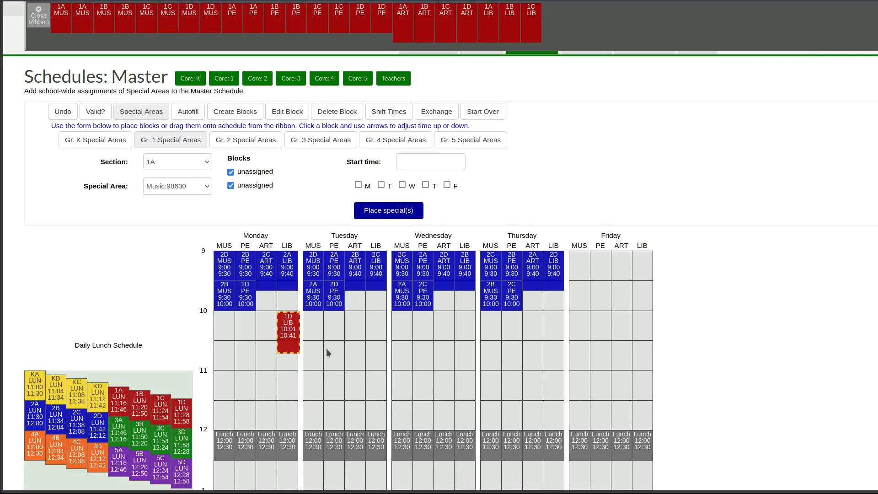
left_click(327, 349)
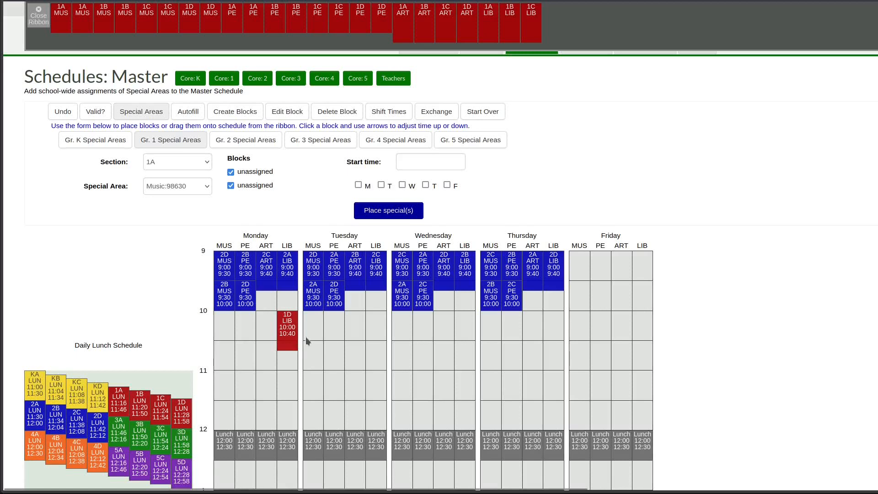
Step: Return the 1D Library block to the ribbon and place it again in Monday's Library column at 10:11
left_click_drag(296, 345, 591, 61)
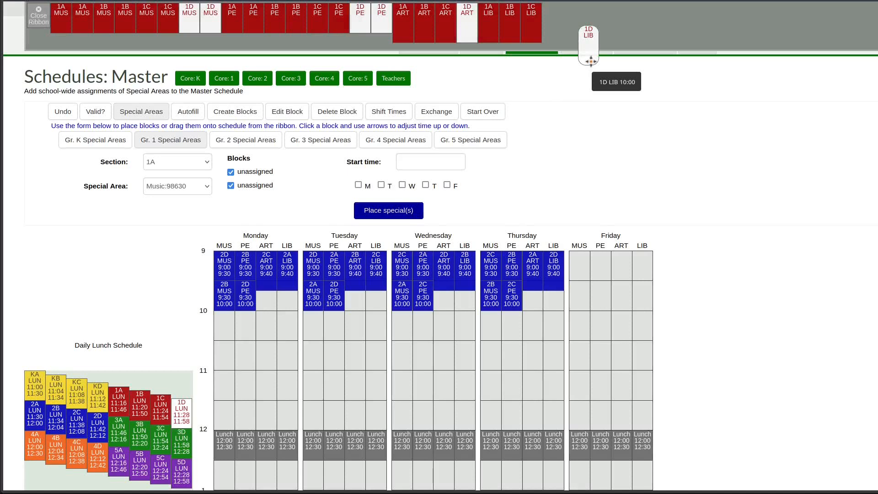
left_click_drag(591, 61, 593, 66)
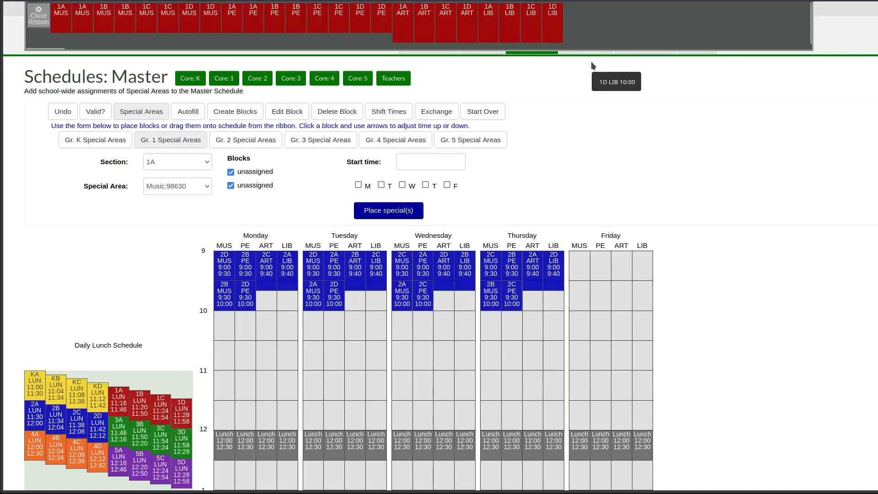
left_click_drag(559, 33, 305, 354)
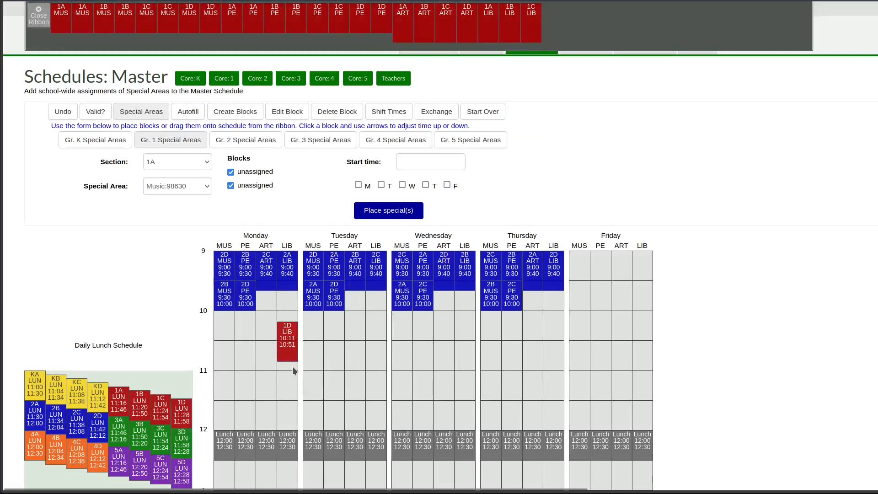
Step: Remove the 1D Library block from Monday by returning it to the ribbon, and close the ribbon
left_click_drag(289, 359, 562, 25)
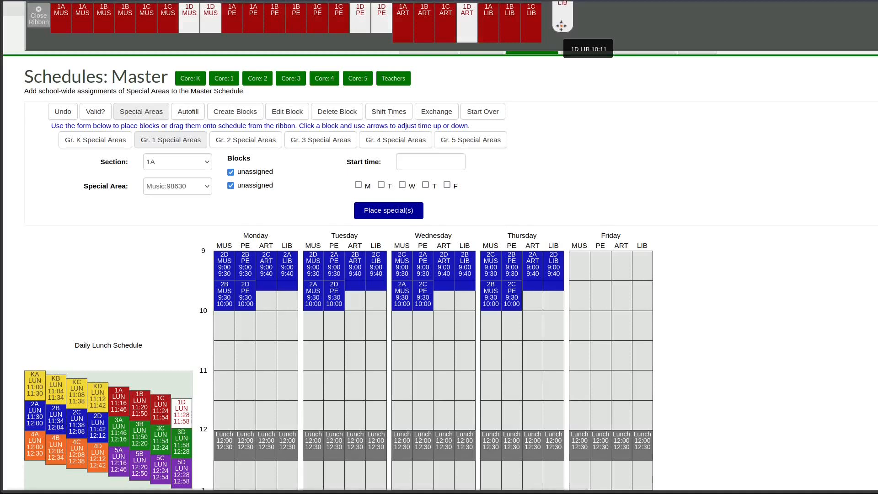
left_click_drag(561, 26, 563, 24)
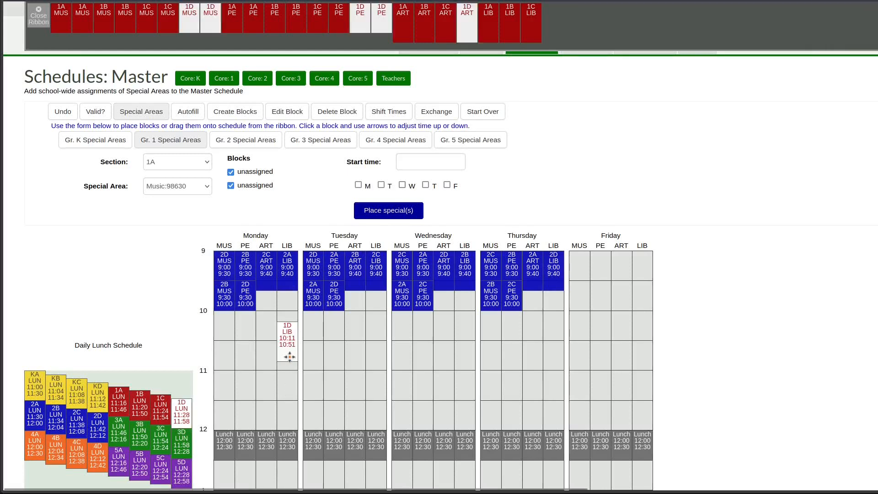
left_click_drag(290, 357, 561, 54)
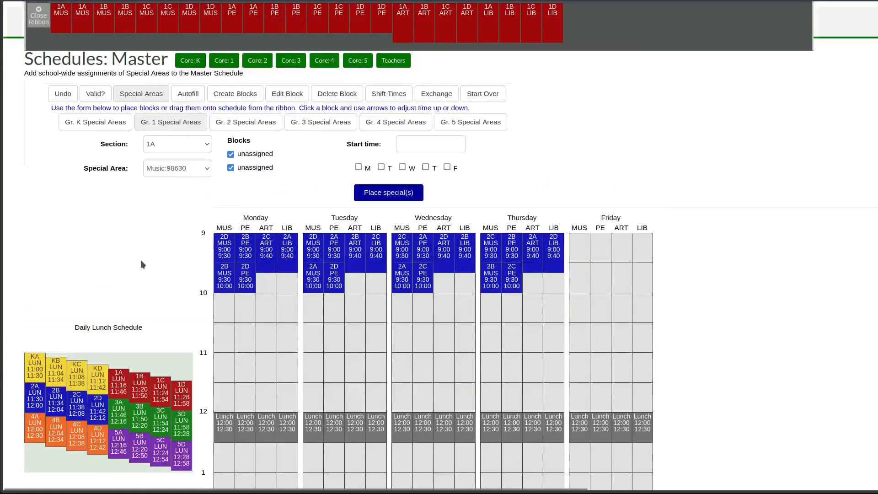
left_click(39, 18)
Step: Move the KB and KC lunches in the Daily Lunch Schedule to 11:00–11:30, level with KA
scroll(51, 214, "down", 3)
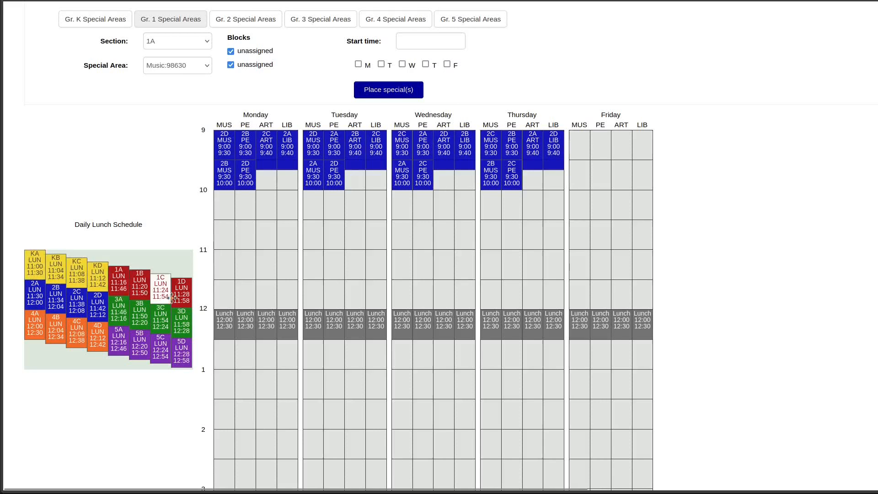
left_click(27, 295)
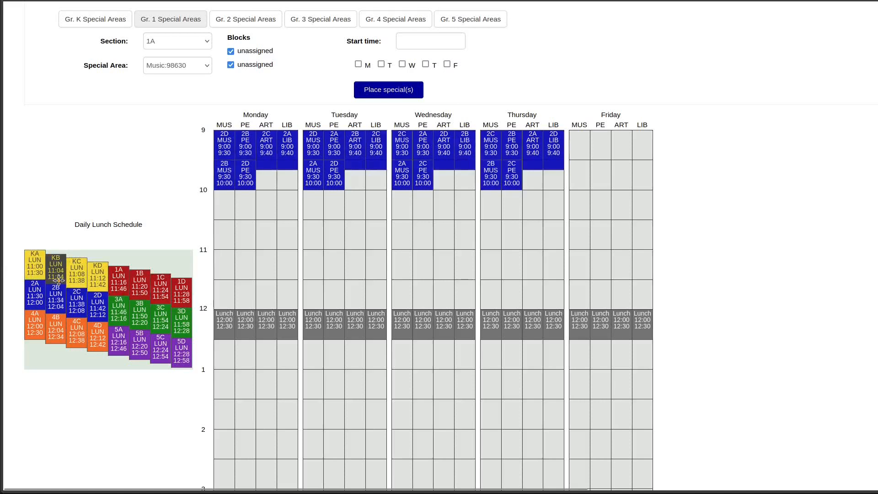
left_click_drag(59, 280, 58, 276)
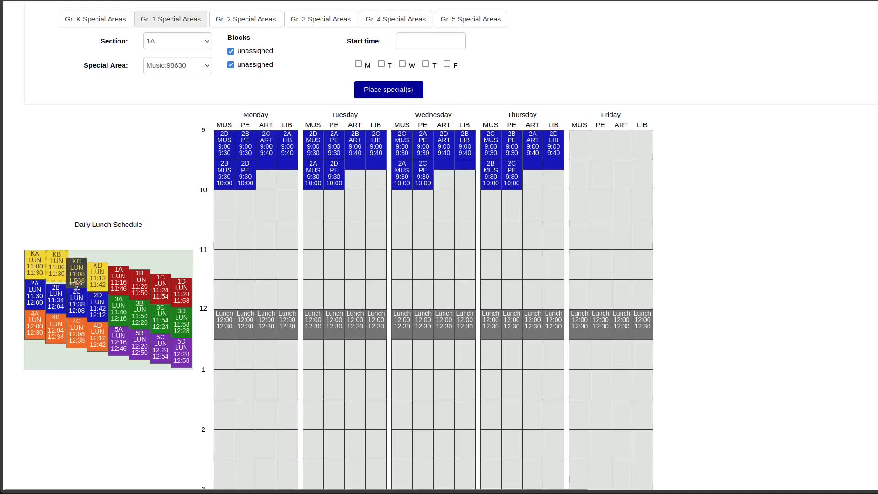
left_click_drag(75, 282, 74, 276)
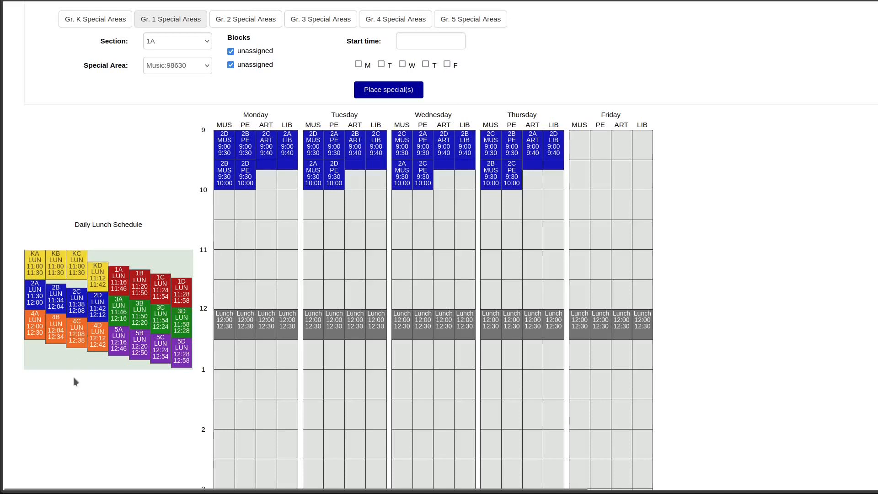
Step: Move the KD lunch in the Daily Lunch Schedule to 11:00–11:30, level with KA, KB and KC
left_click_drag(100, 285, 109, 264)
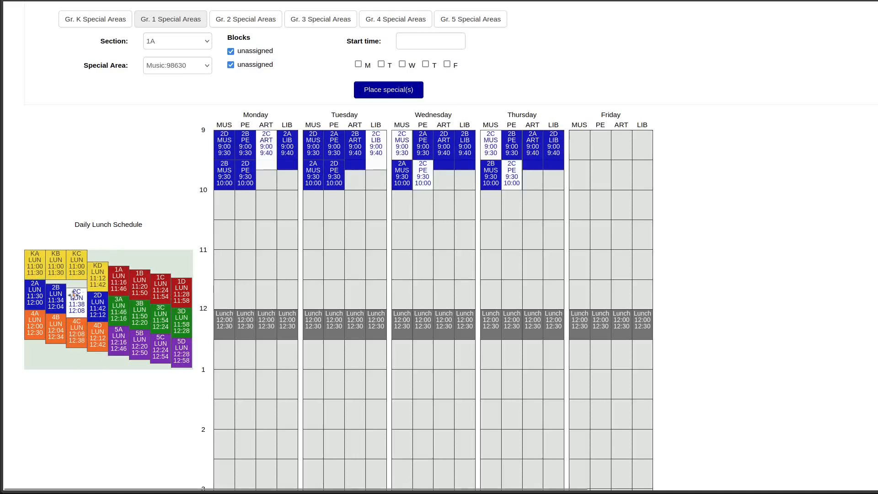
left_click_drag(96, 273, 35, 369)
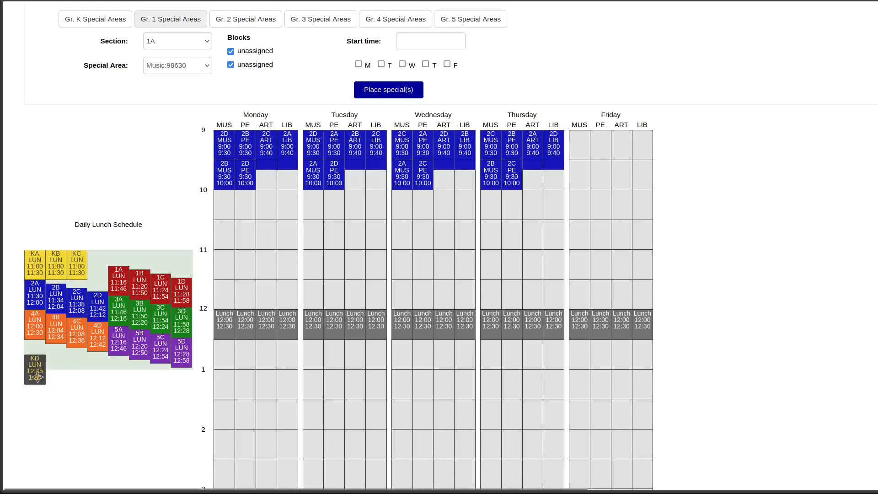
left_click_drag(41, 369, 97, 271)
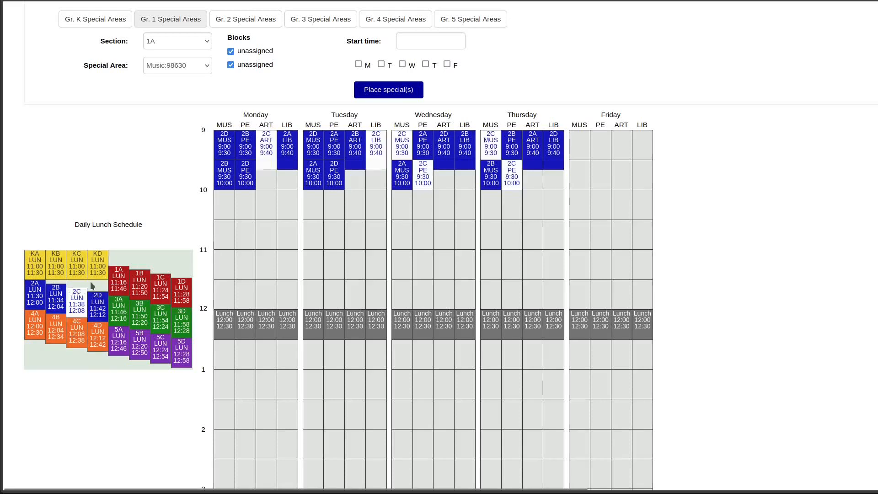
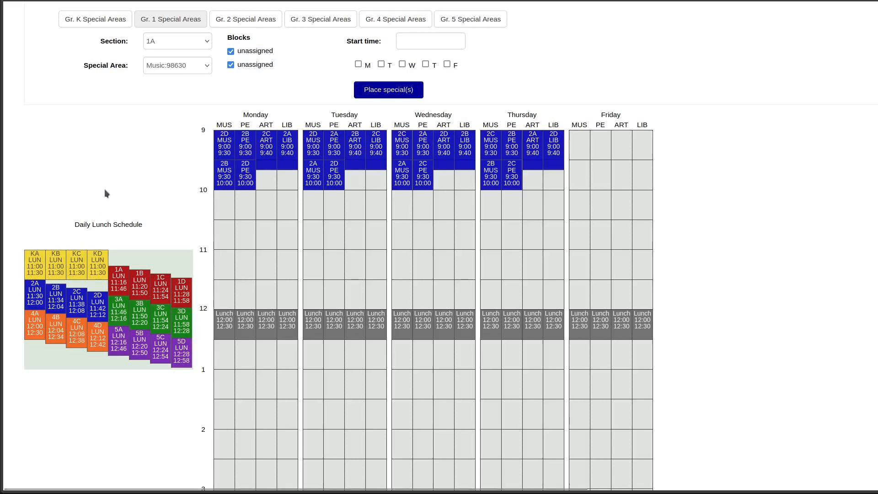
Step: Open the Core 1 schedule and set up a new block for section 1A titled REC
scroll(101, 198, "up", 3)
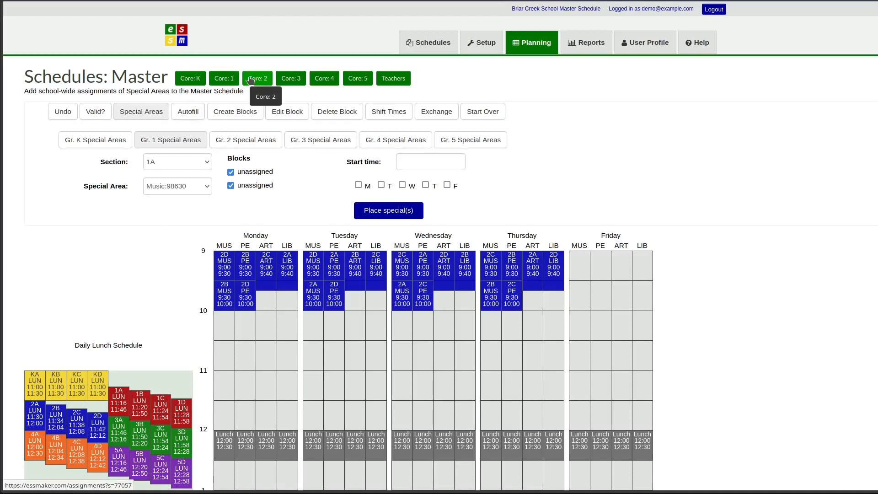
left_click(222, 78)
scroll(223, 81, "down", 2)
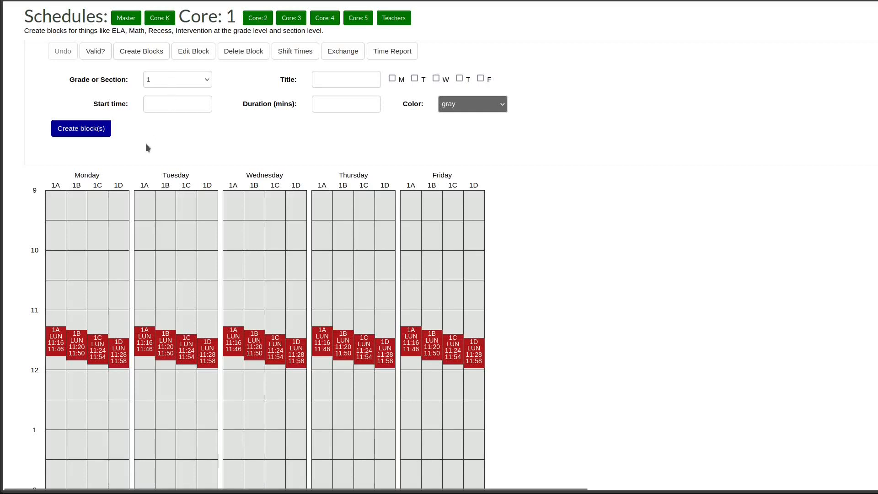
left_click(166, 86)
left_click(170, 111)
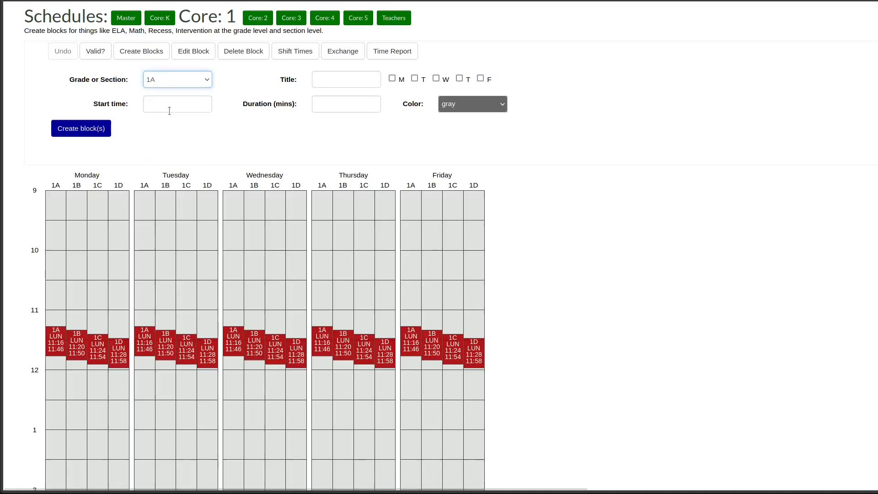
left_click(346, 80)
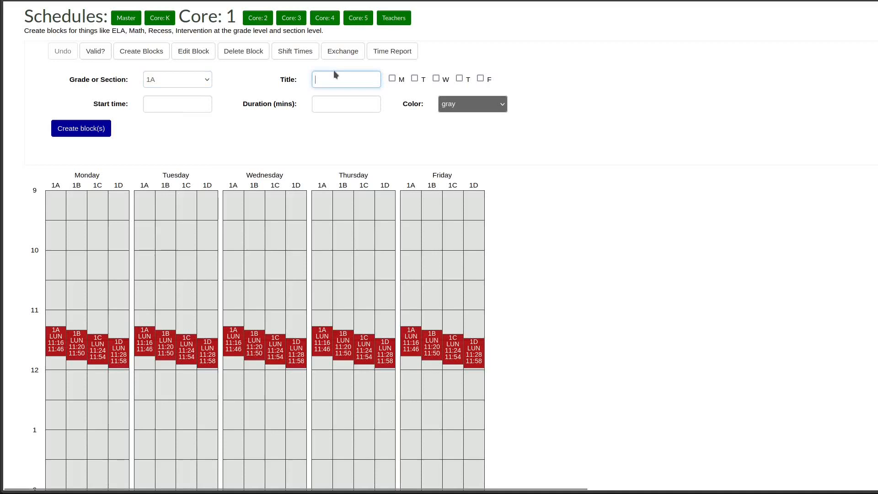
type("REC")
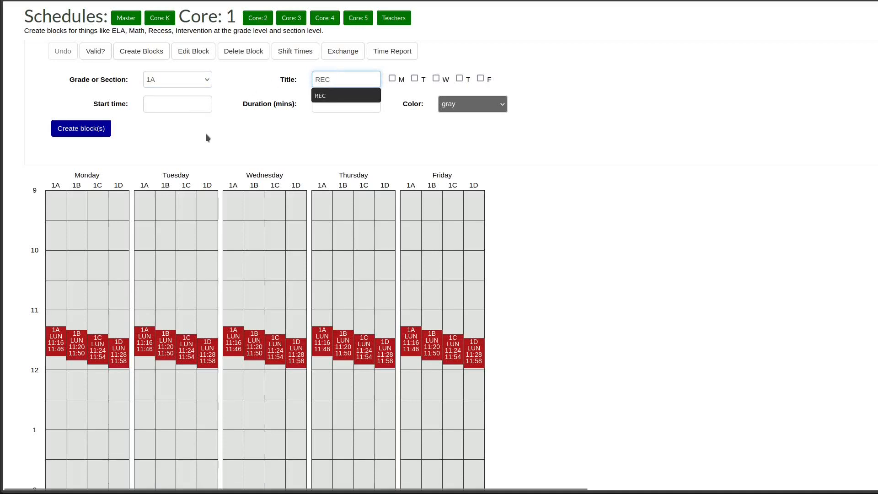
left_click(224, 153)
Step: Set the 1A REC block's start time to 11:46 and its duration to 15 minutes
left_click(159, 103)
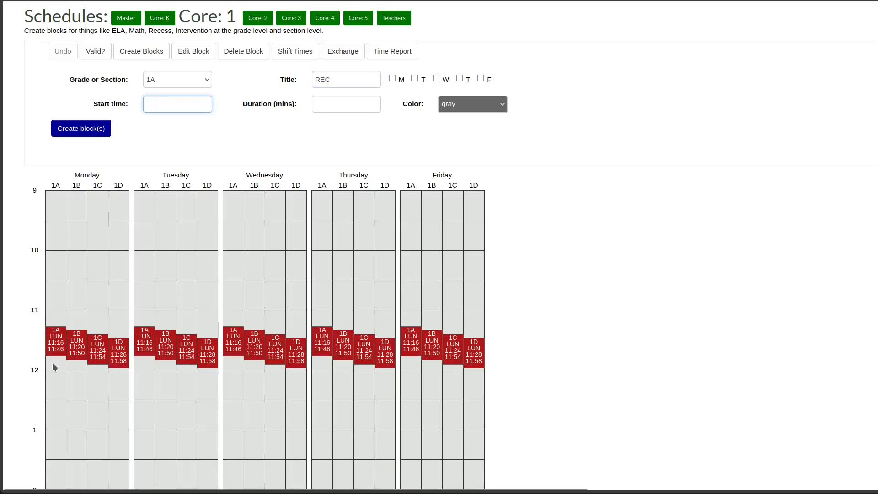
left_click(165, 106)
type("11:")
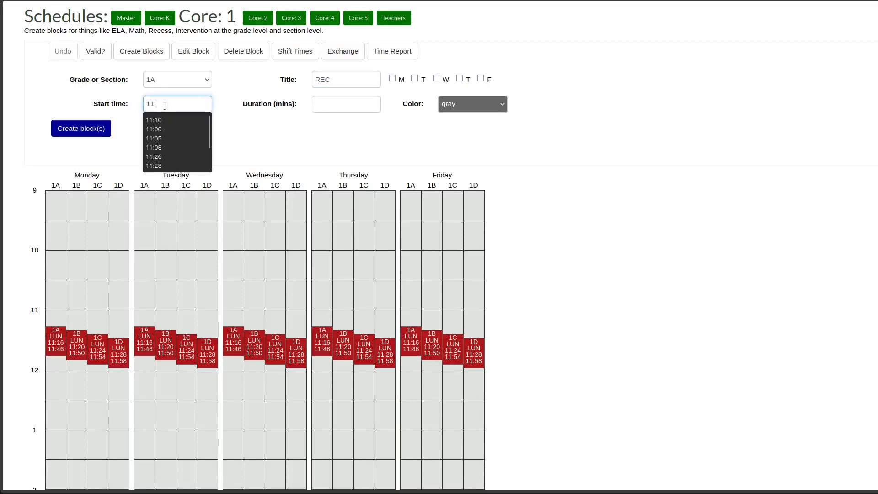
type("46")
left_click(334, 104)
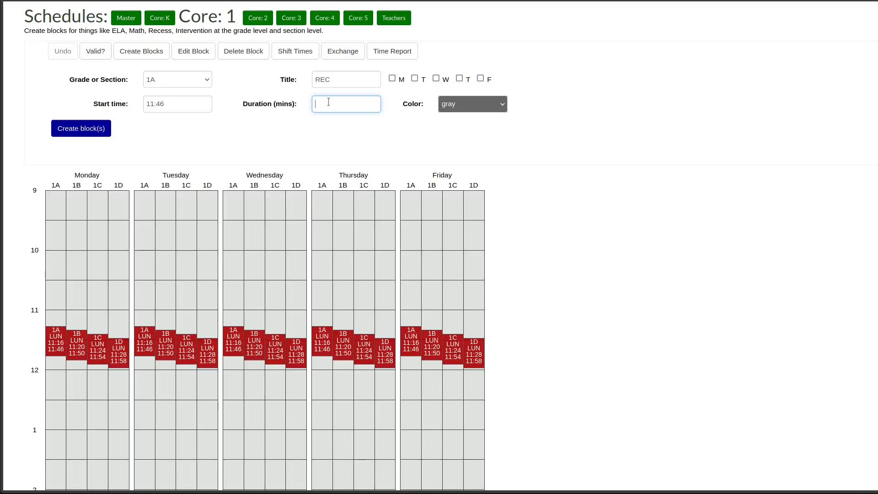
type("15")
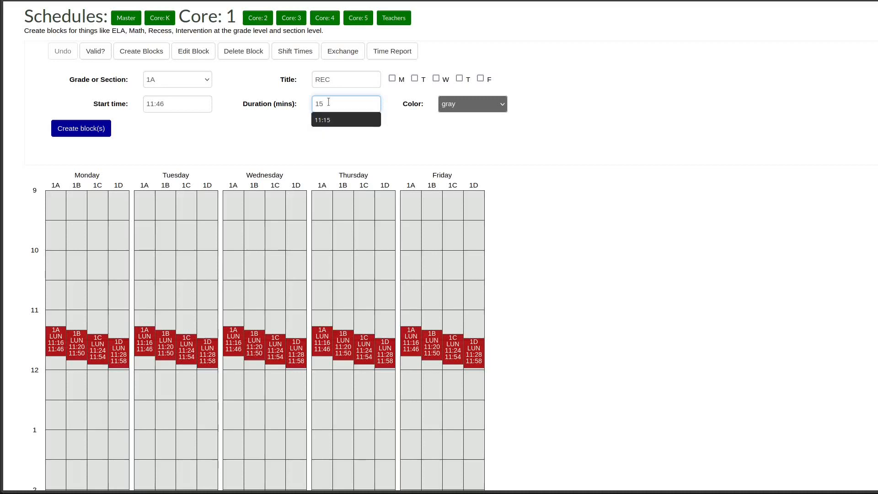
left_click(266, 110)
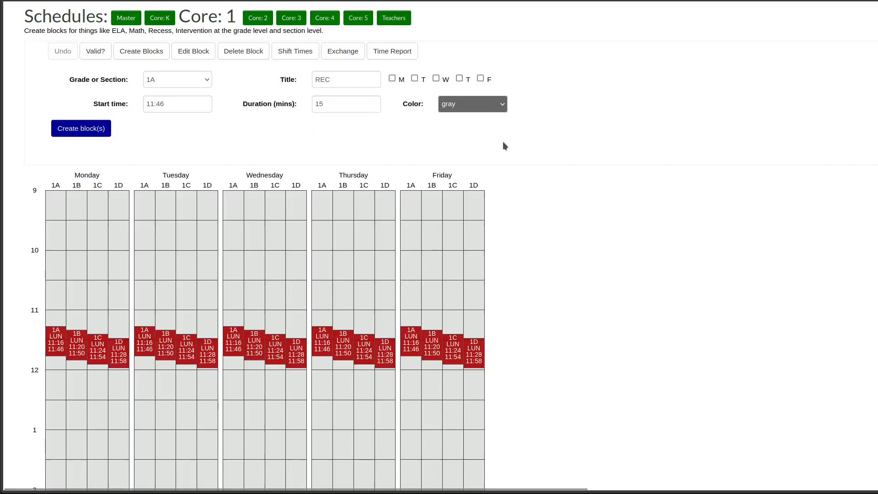
Step: Select Monday through Friday for the 1A REC block, keep the color gray, and create the blocks
left_click(393, 79)
left_click(415, 79)
left_click(438, 78)
left_click(480, 78)
left_click(461, 78)
left_click(480, 105)
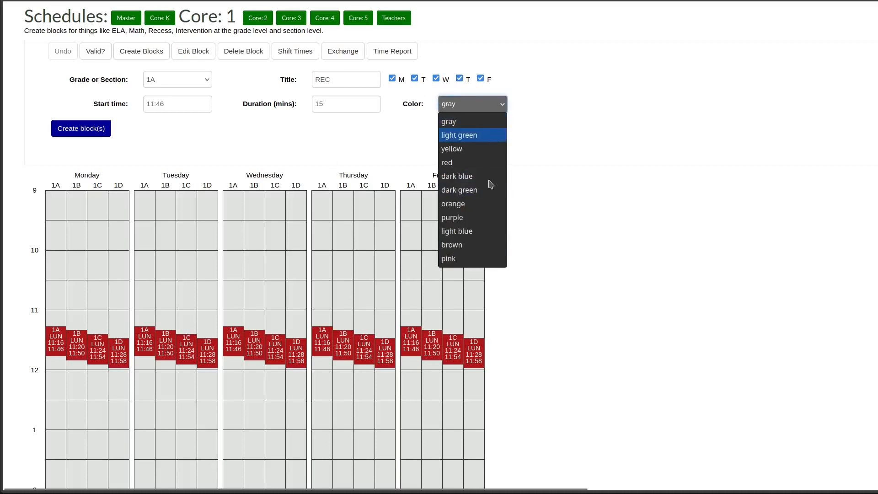
left_click(534, 125)
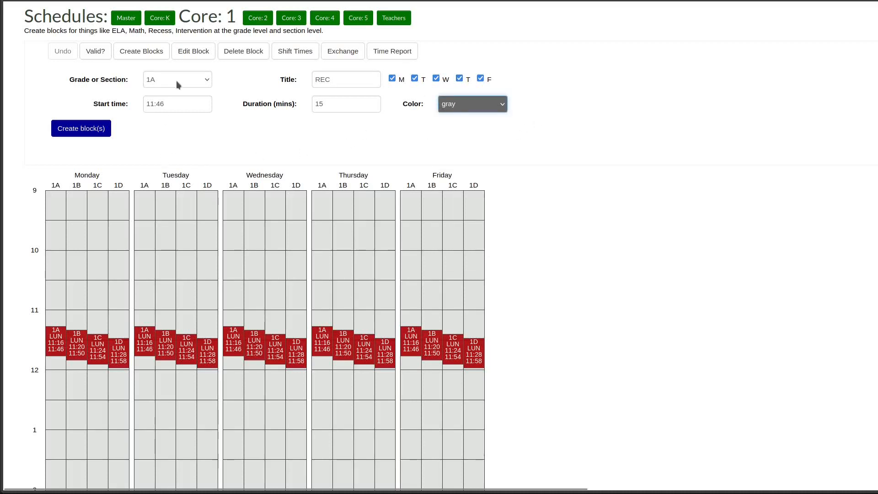
left_click(100, 130)
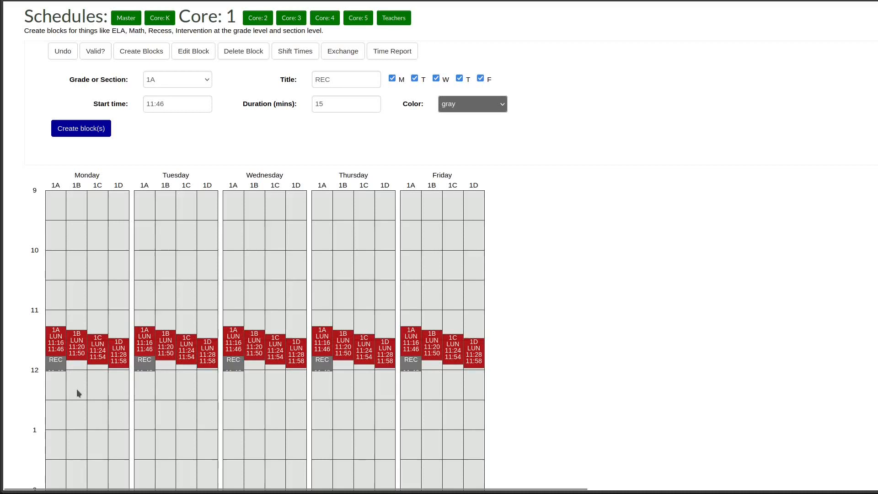
Step: Return to the Master schedule and check the kindergarten lunches in the Daily Lunch Schedule
left_click(160, 82)
left_click(114, 88)
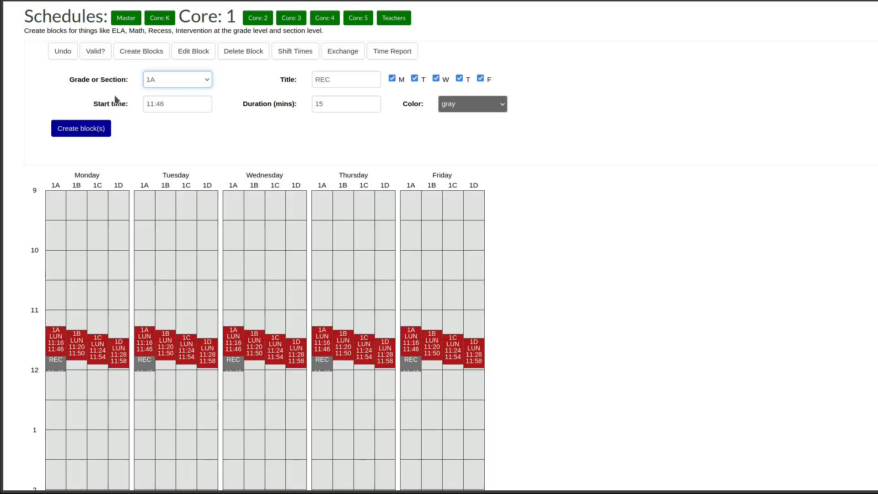
left_click(134, 19)
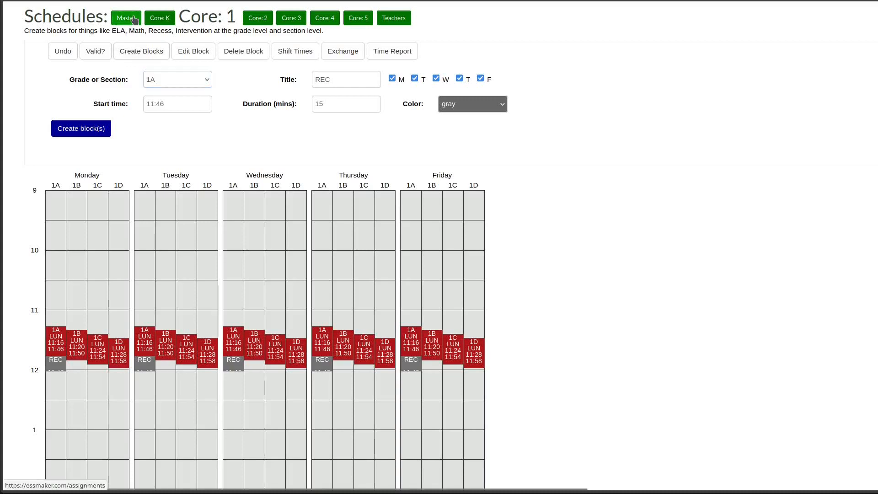
scroll(80, 249, "down", 2)
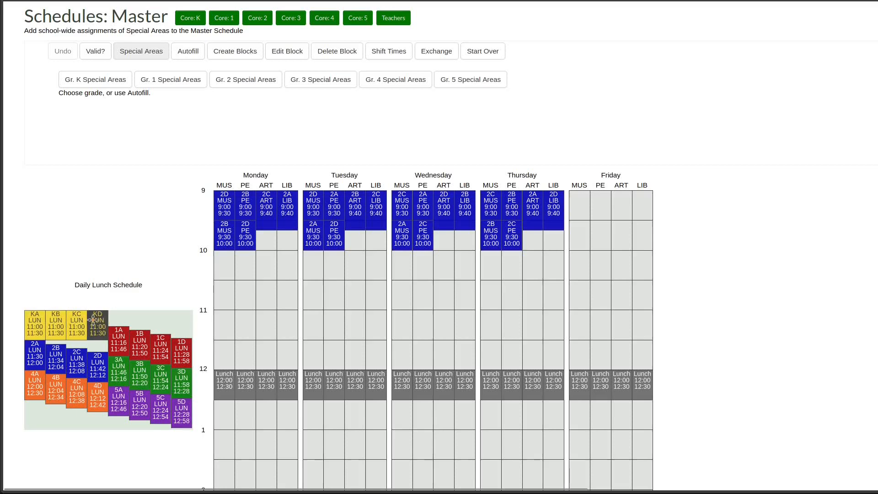
scroll(128, 193, "up", 2)
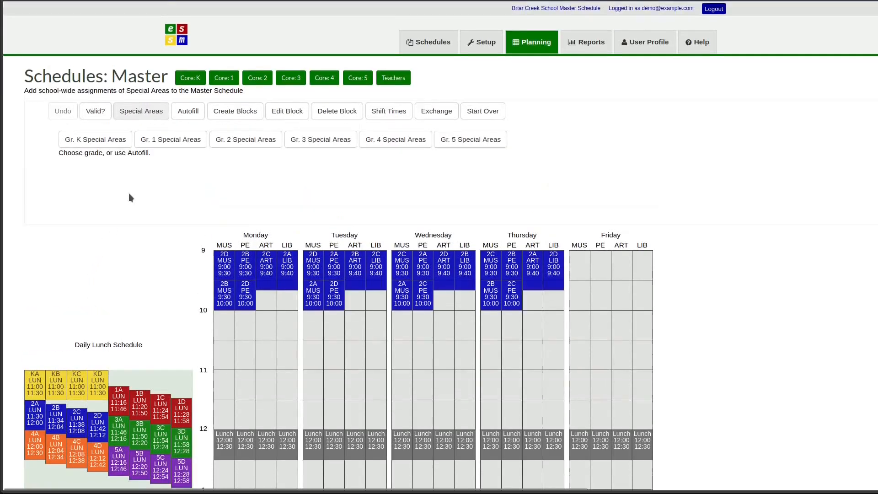
Step: Open the Core K schedule and set up a new block for the whole grade K titled REC
left_click(197, 84)
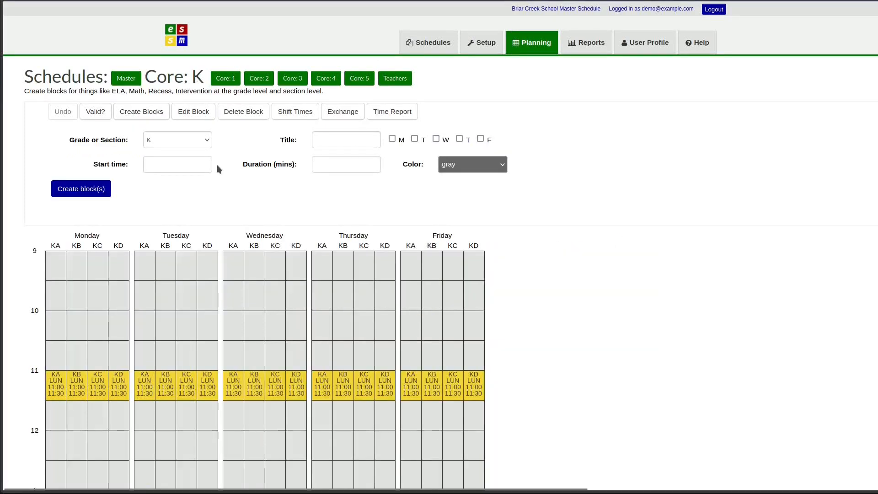
scroll(218, 169, "down", 2)
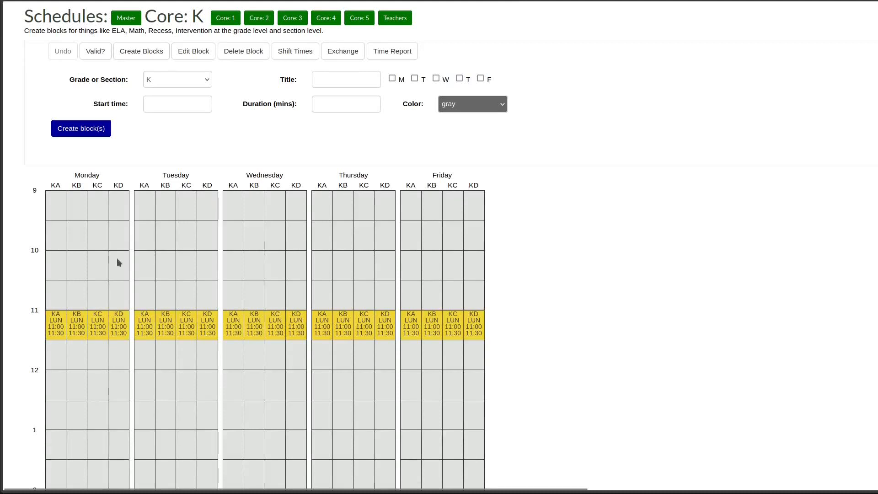
left_click(180, 79)
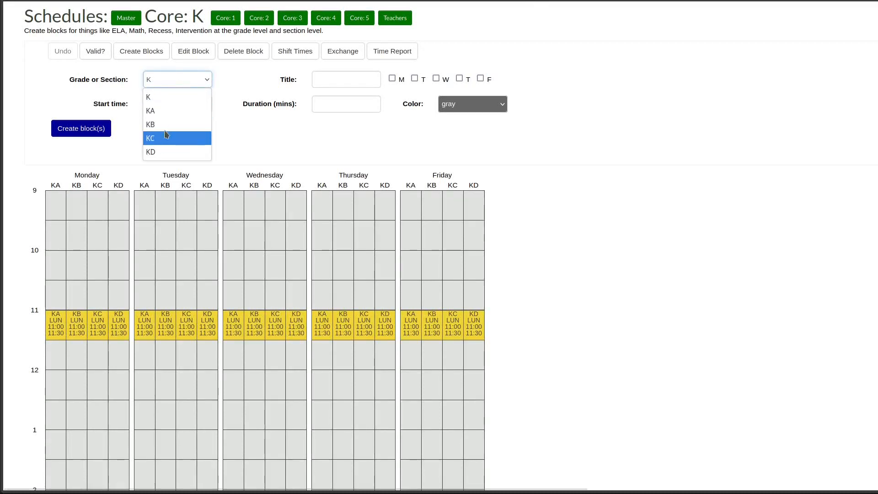
left_click(175, 97)
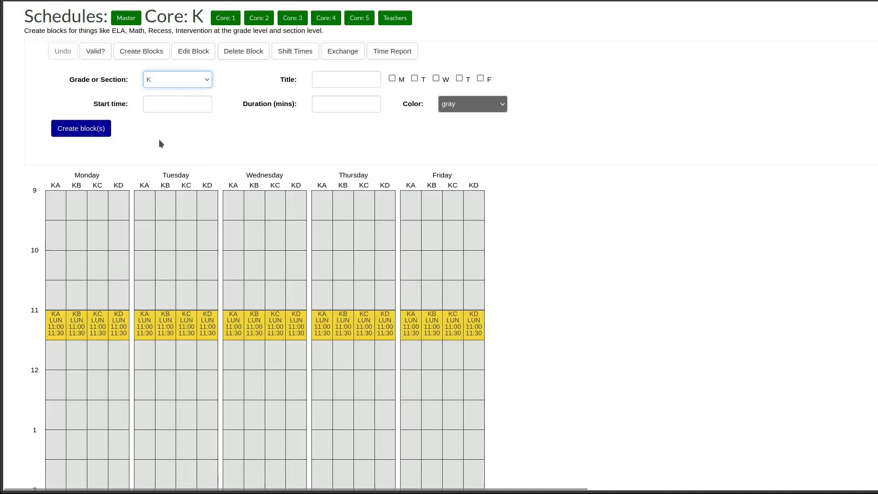
left_click(332, 82)
type("R")
left_click(324, 94)
Step: Set the grade K REC block's duration to 20 minutes and its start time to 11:30
left_click(315, 109)
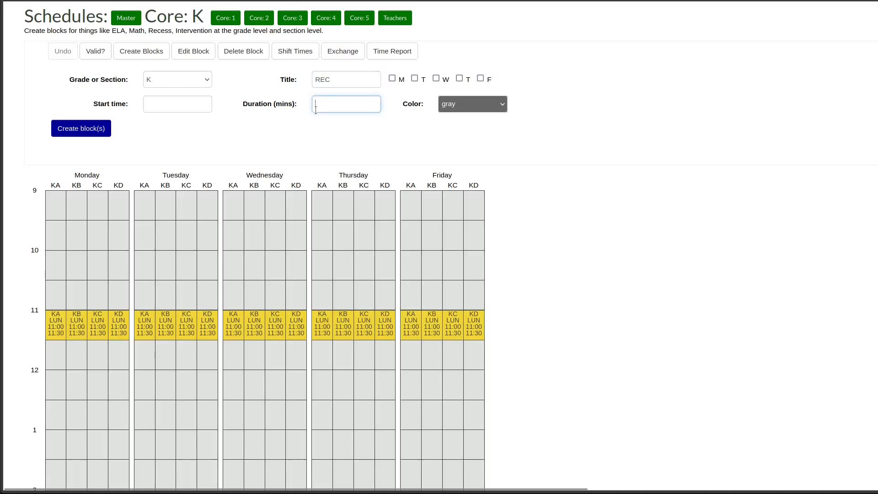
type("20")
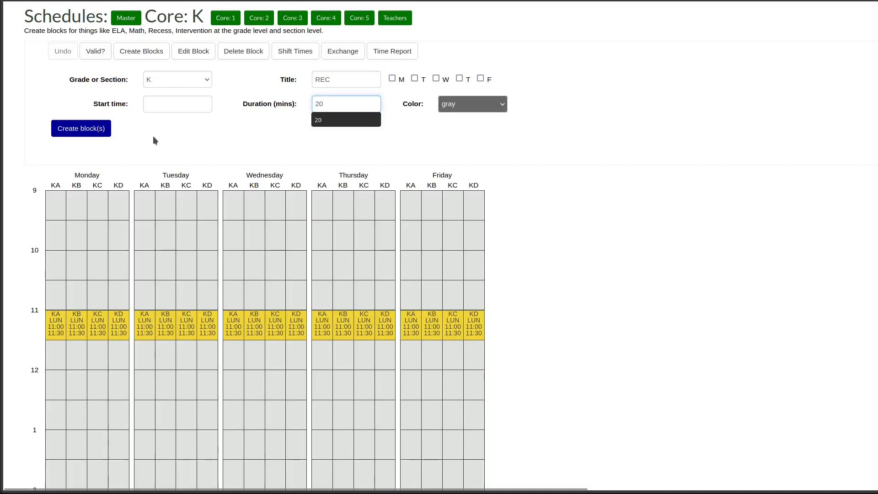
key("Tab")
left_click(173, 102)
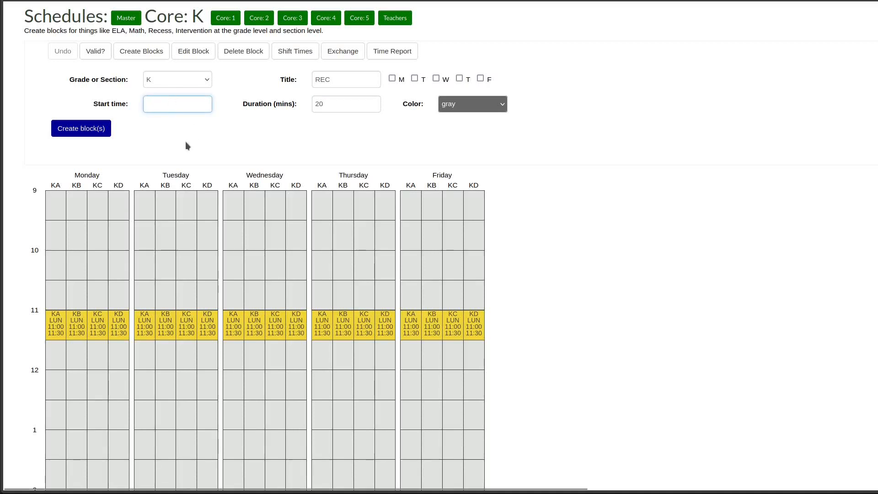
type("11")
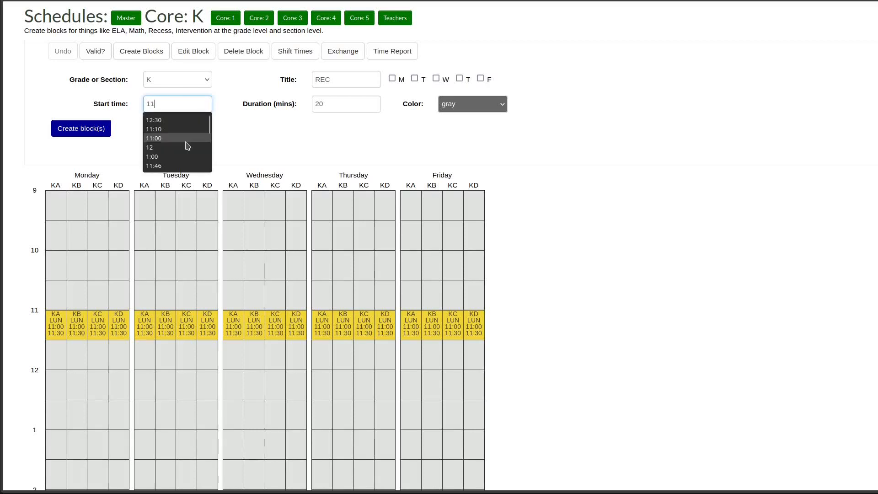
type(":30")
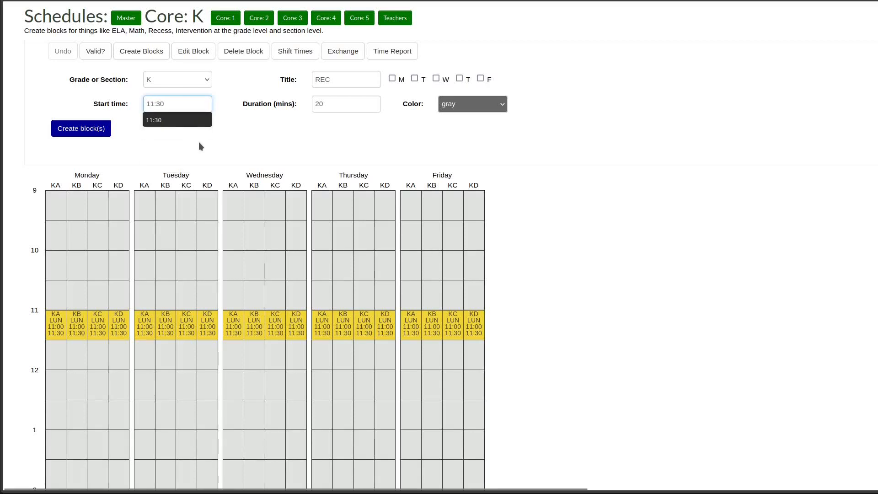
left_click(199, 143)
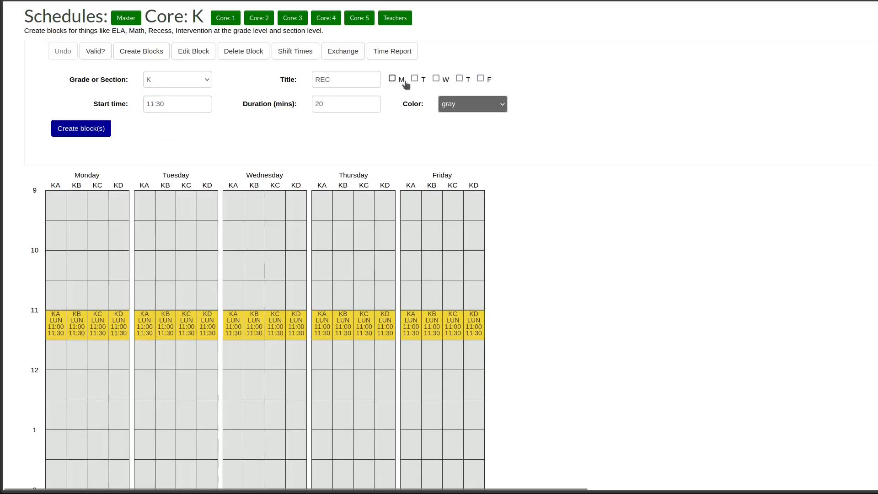
Step: Select Monday through Friday for the REC block, keep grade K as the target, and create the blocks
left_click(415, 79)
left_click(436, 79)
left_click(392, 78)
left_click(460, 79)
left_click(480, 79)
left_click(163, 78)
left_click(167, 81)
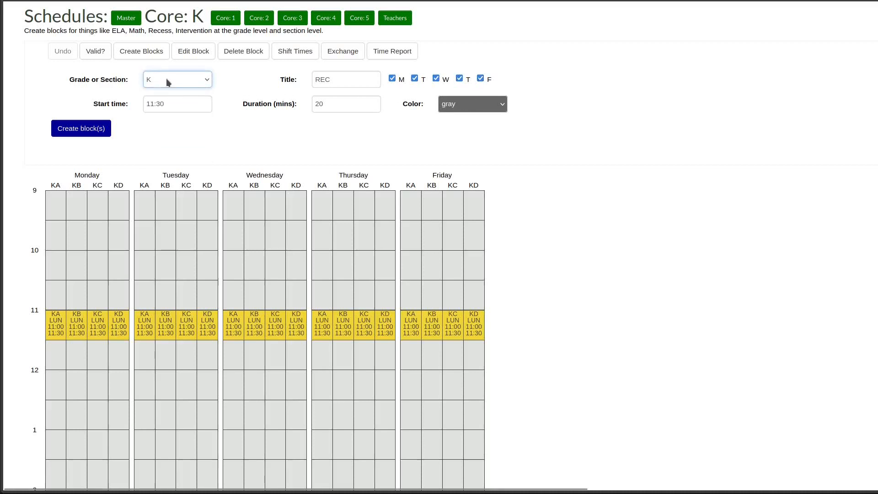
left_click(81, 130)
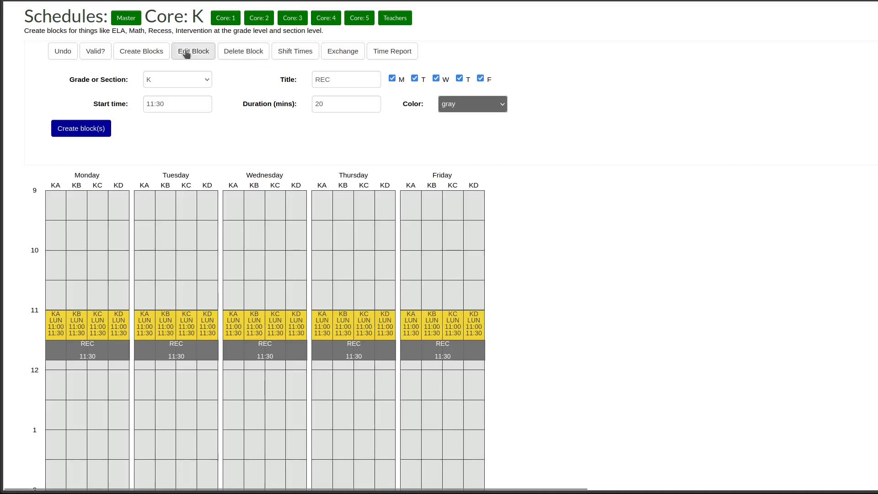
Step: Return to the Master schedule and view the special areas grid with the Daily Lunch Schedule
left_click(128, 19)
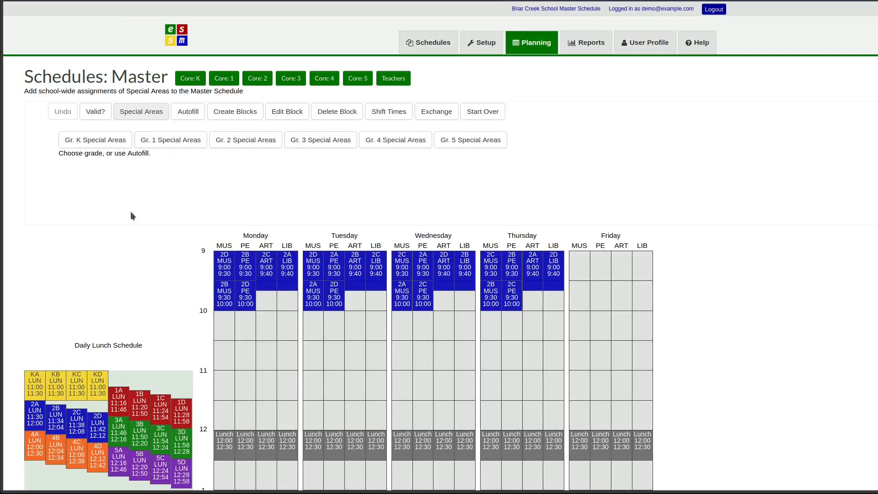
scroll(130, 235, "down", 1)
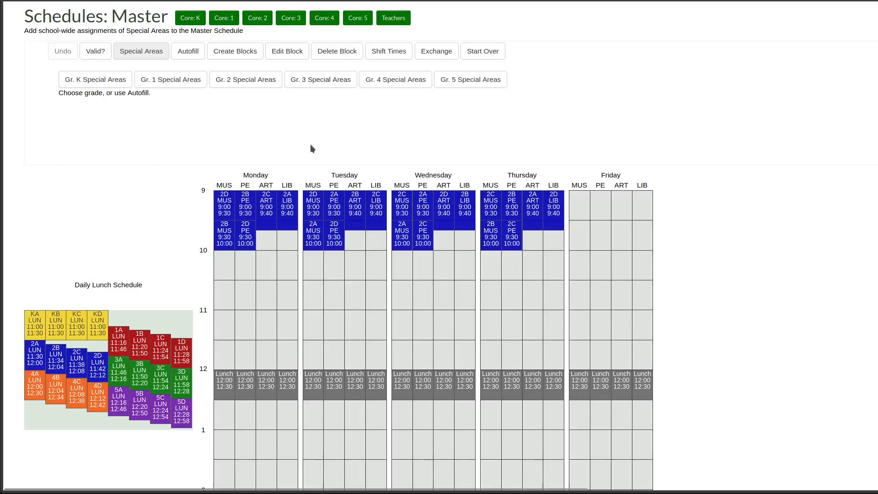
Step: In the special areas setup, add a Recess entry with code REC and 2 instructors
scroll(278, 135, "up", 2)
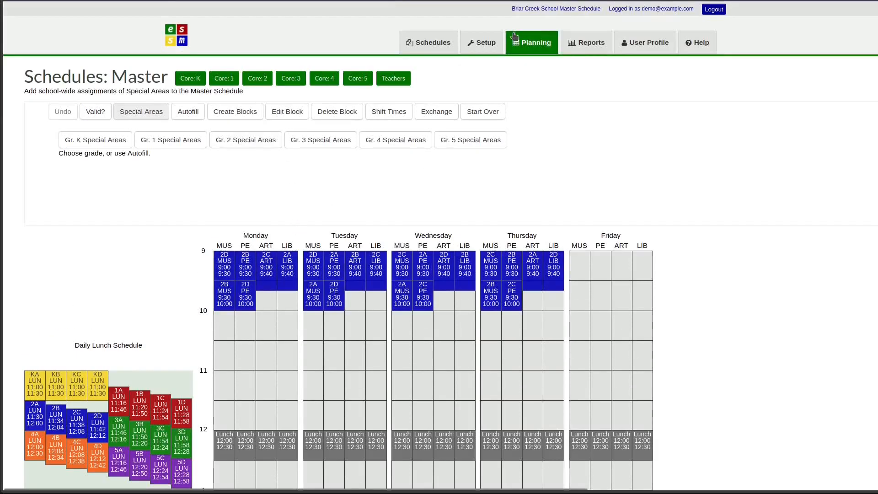
left_click(485, 44)
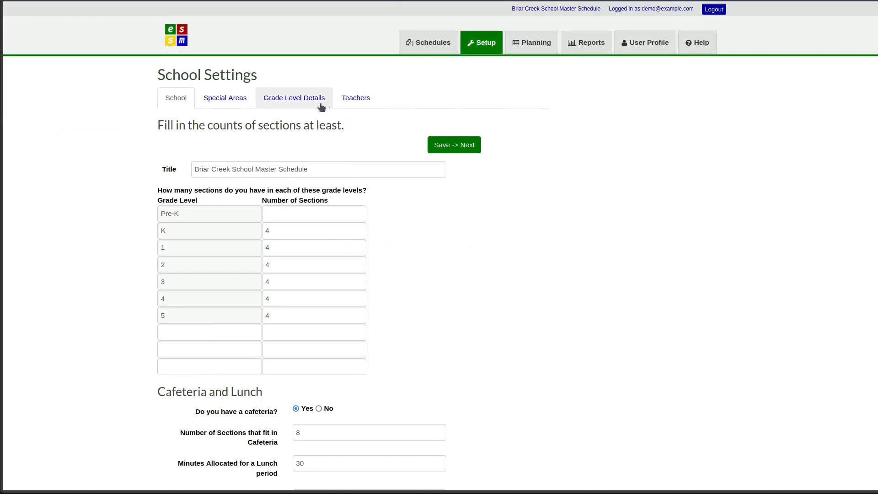
left_click(235, 98)
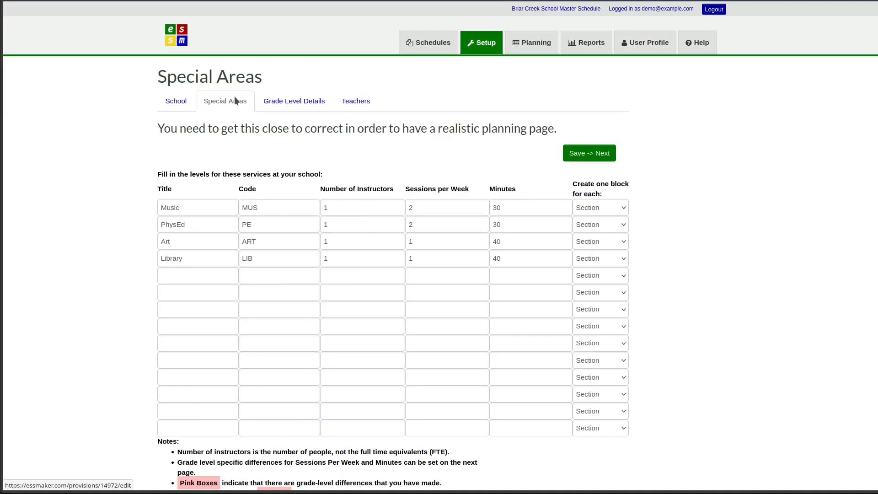
left_click(163, 275)
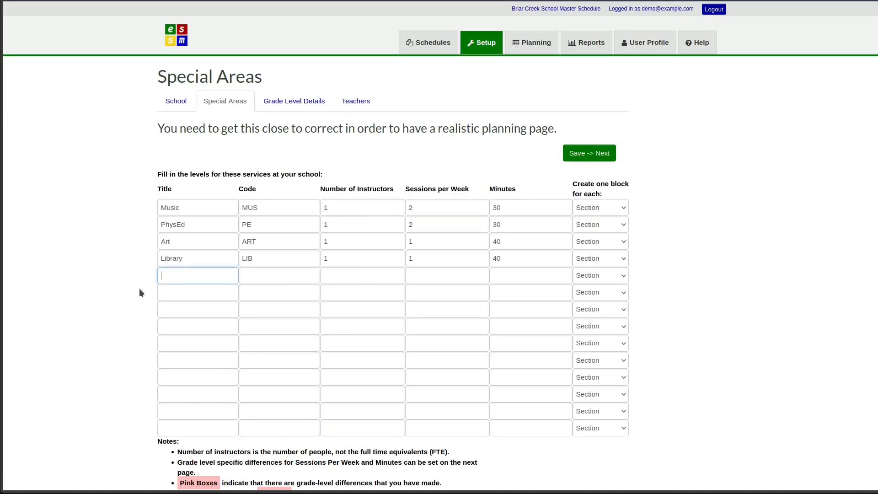
type("Recess")
left_click(257, 279)
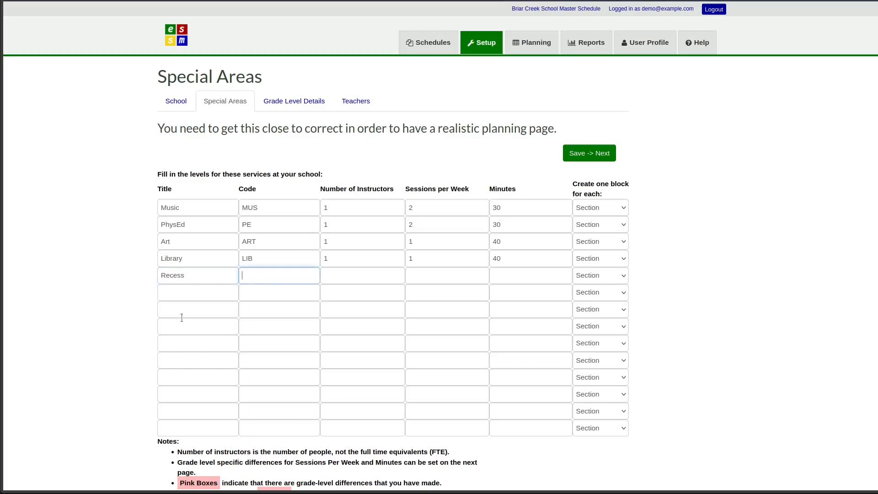
type("REC")
left_click(346, 280)
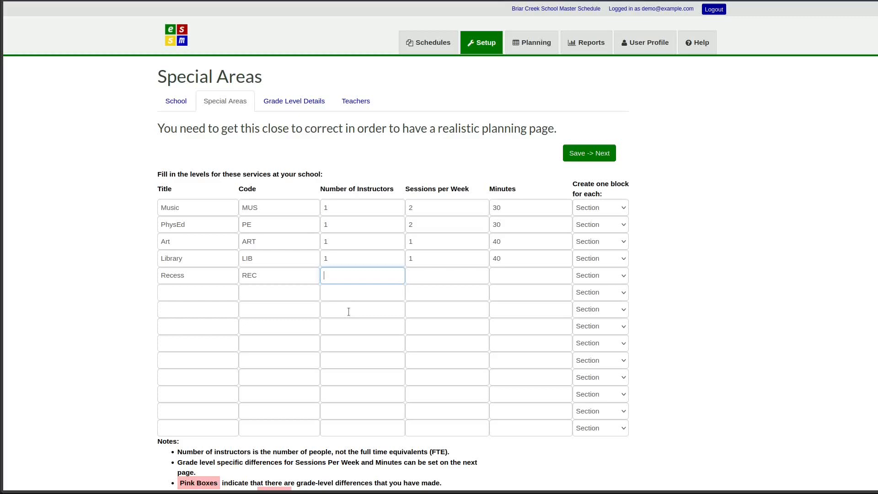
type("2")
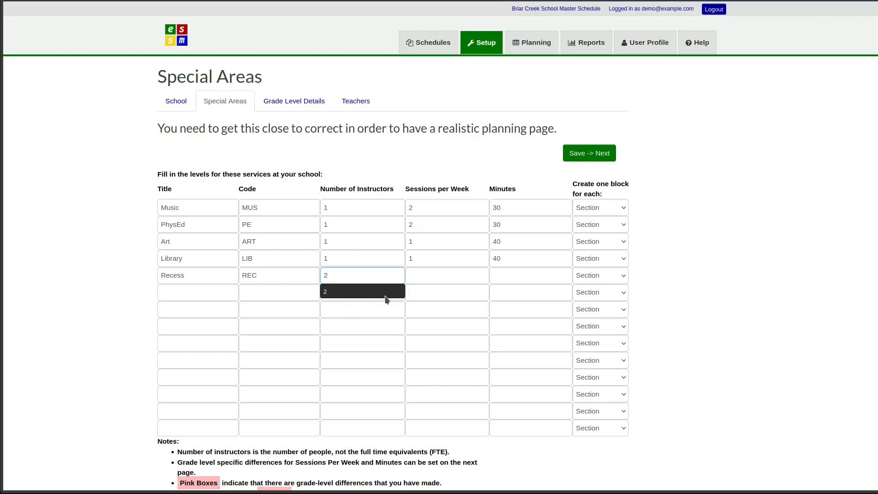
Step: Set Recess to 5 sessions per week of 20 minutes with one block per Grade, and save the special areas
left_click(426, 274)
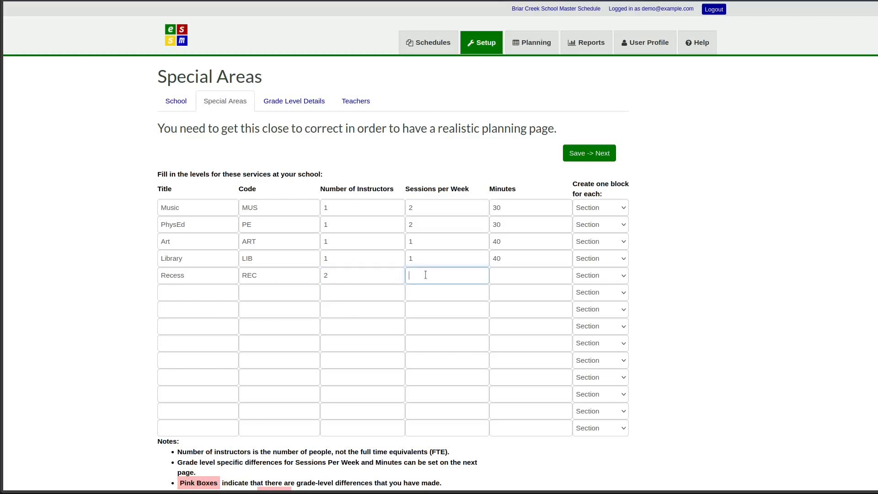
type("56")
key("BackSpace")
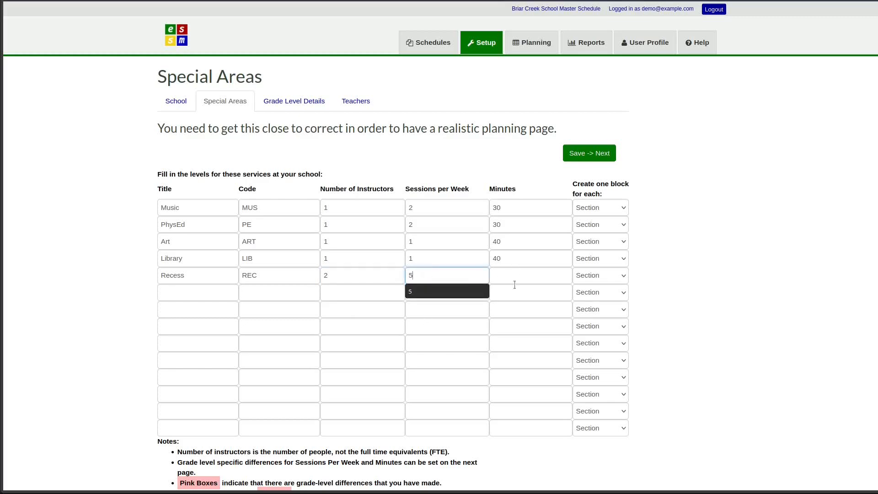
key("Escape")
key("Tab")
type("20")
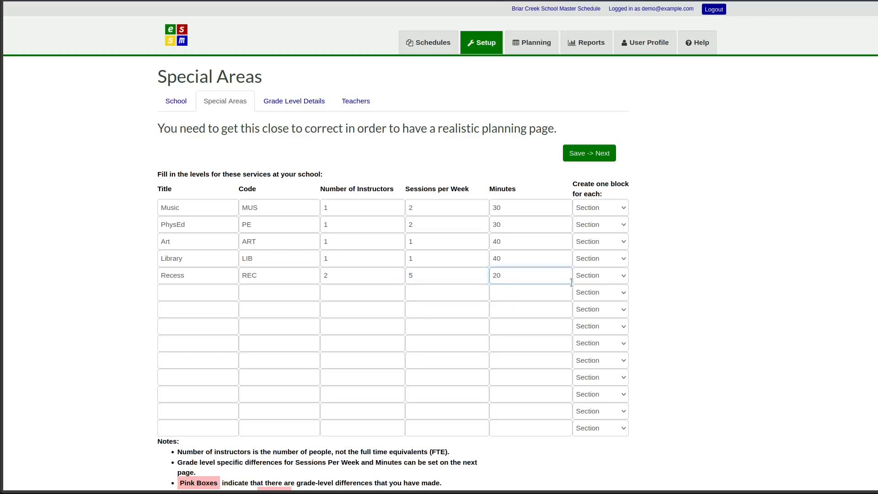
left_click(599, 276)
key("Escape")
key("Down")
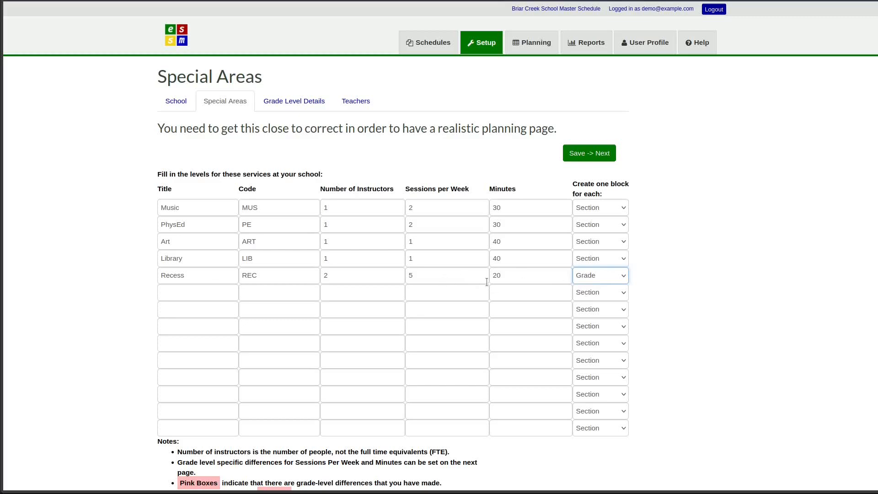
left_click(586, 154)
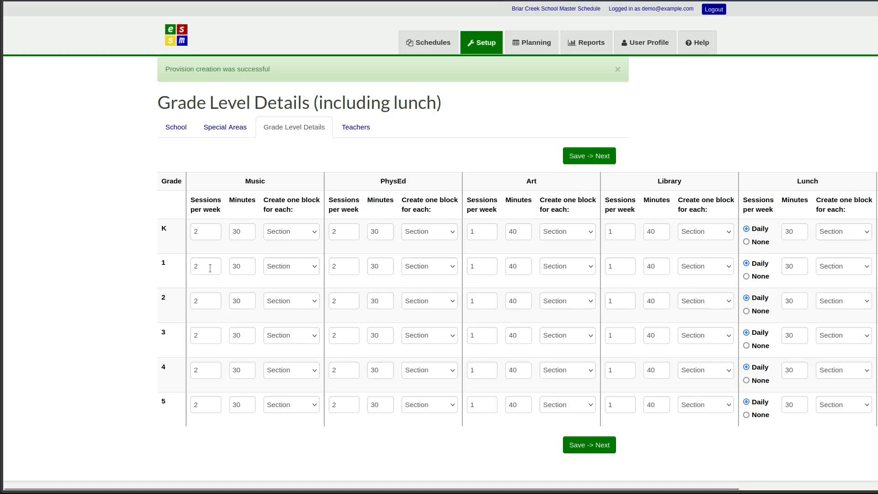
Step: Return to the Master schedule in Planning and delete the gray Lunch blocks from Monday's two REC columns
left_click(534, 43)
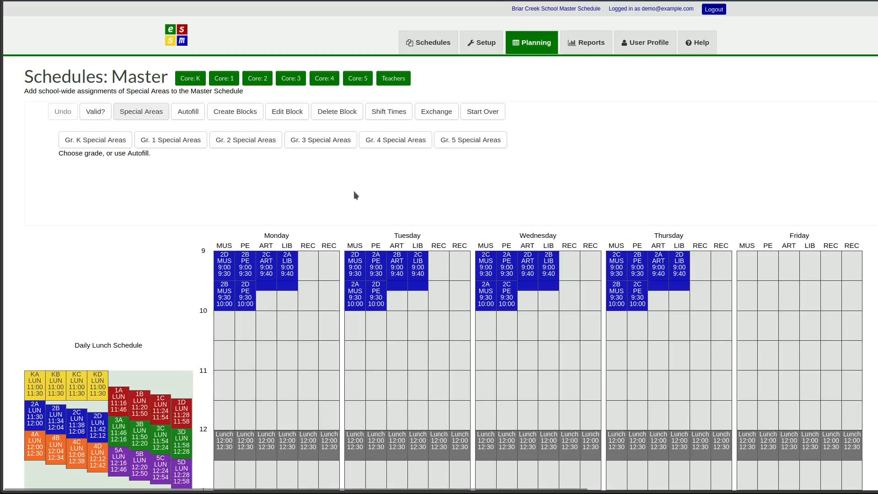
scroll(354, 191, "down", 2)
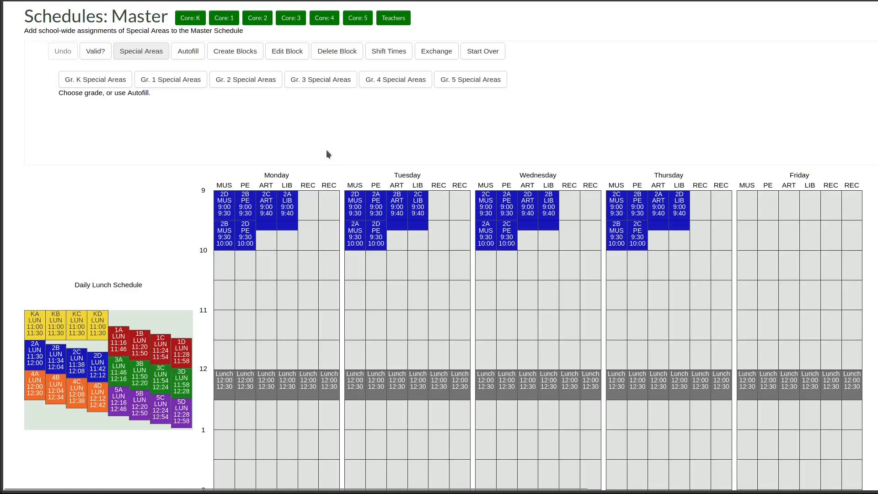
left_click(337, 51)
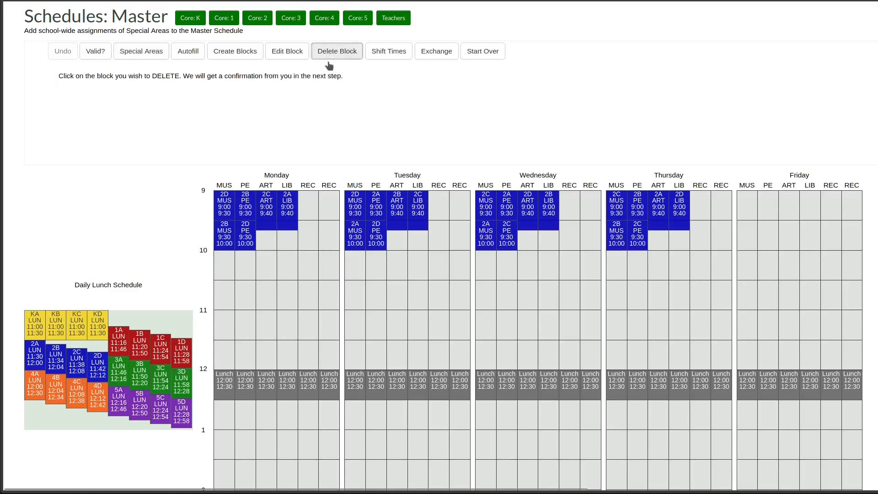
left_click(309, 380)
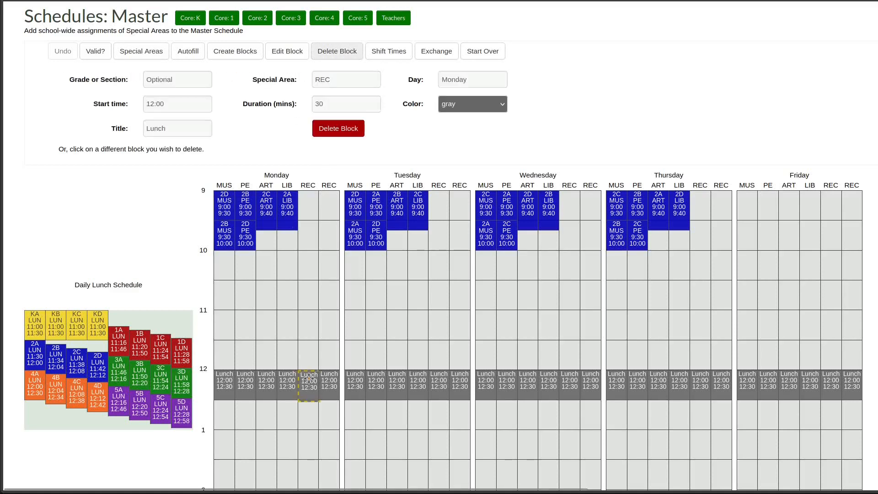
left_click(346, 135)
left_click(325, 386)
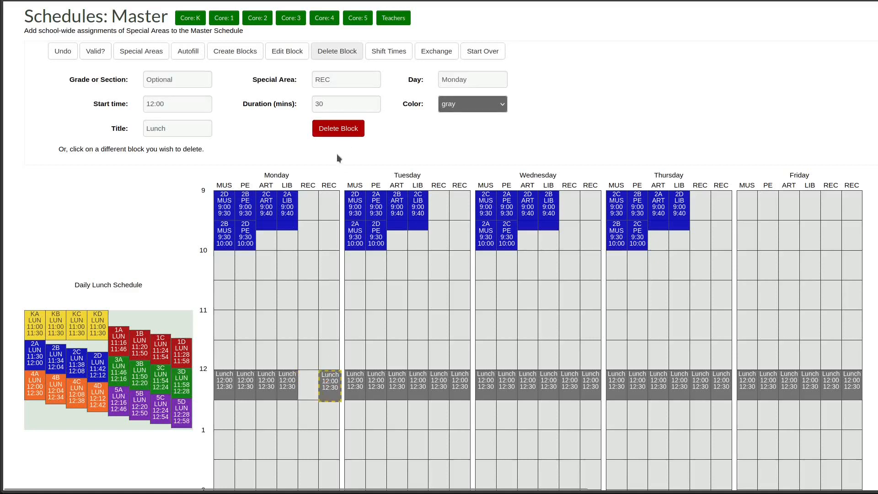
left_click(340, 128)
Step: Delete the gray Lunch blocks from the two REC columns on Tuesday and Wednesday
left_click(437, 379)
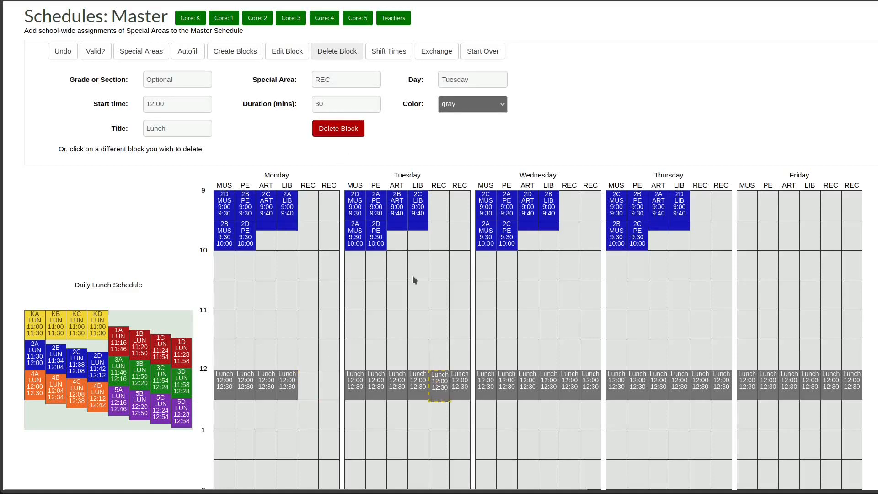
left_click(342, 129)
left_click(460, 384)
left_click(355, 134)
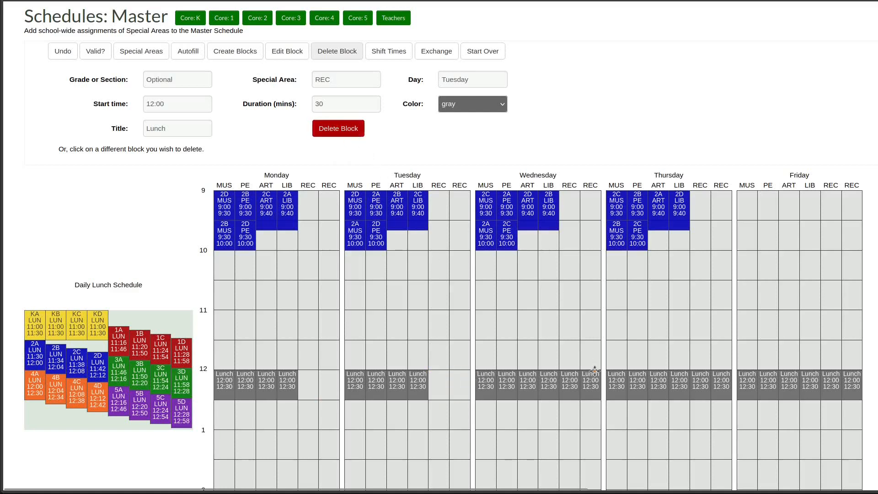
left_click(571, 384)
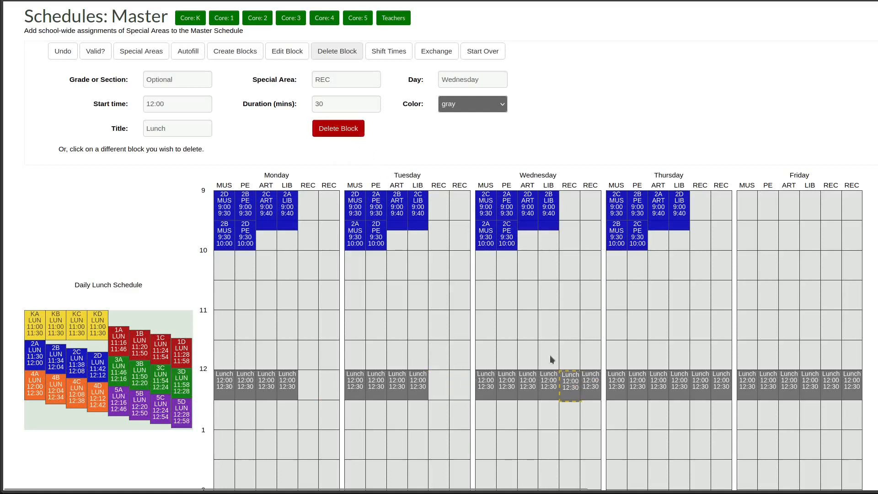
left_click(345, 133)
left_click(591, 385)
left_click(327, 131)
Step: Delete the gray Lunch blocks from the two REC columns on Thursday and Friday
left_click(709, 382)
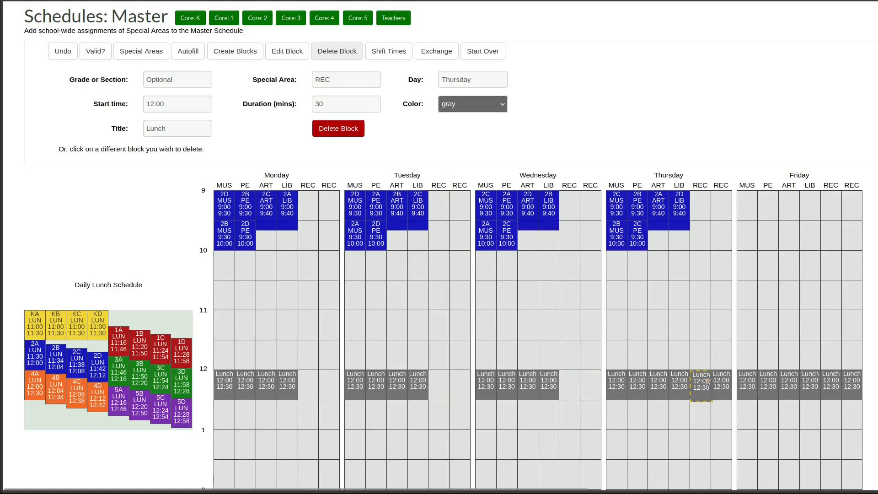
left_click(343, 130)
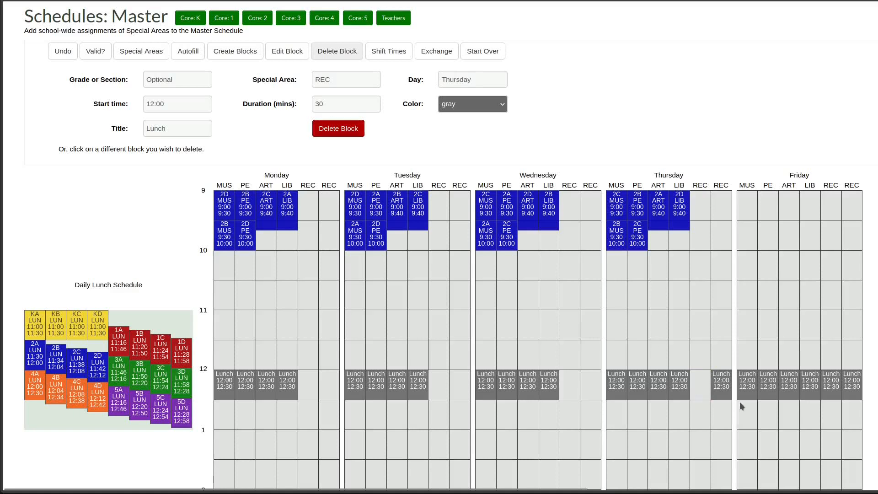
left_click(727, 388)
left_click(362, 130)
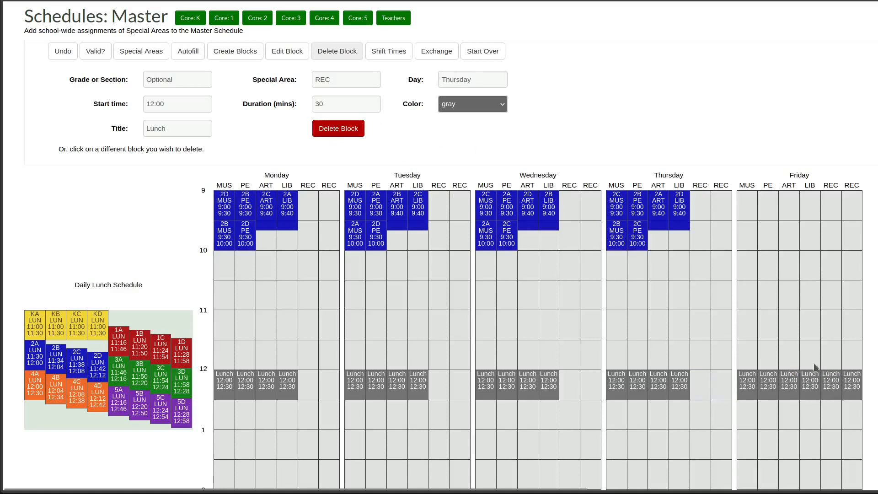
left_click(833, 387)
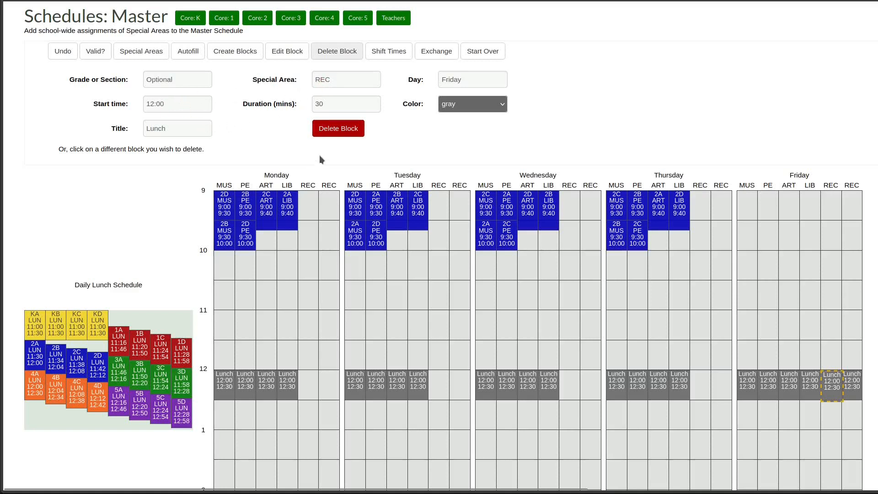
left_click(344, 129)
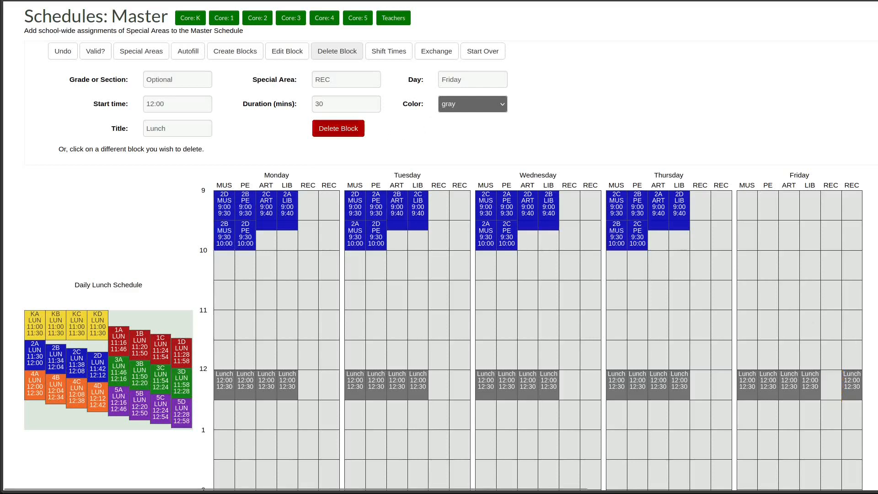
left_click(853, 381)
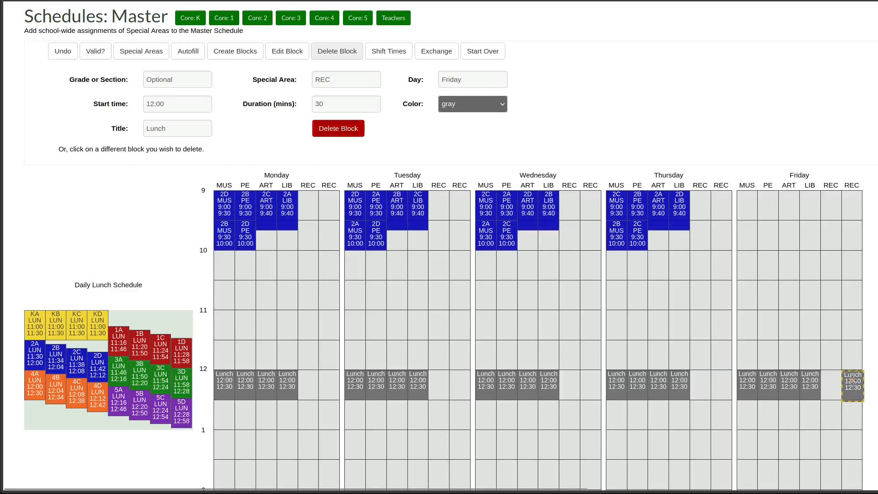
left_click(338, 132)
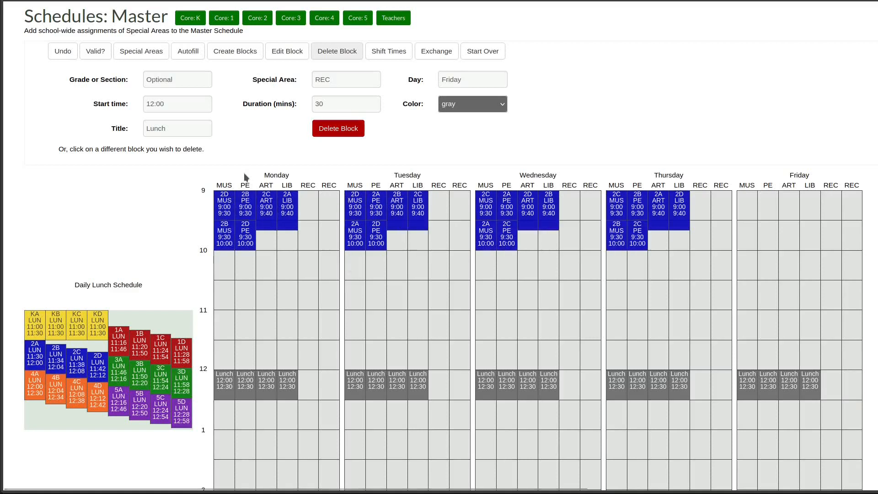
Step: Bring up the grade K special area blocks and place K REC at 11:40 in the first REC column on Monday and Tuesday
left_click(154, 60)
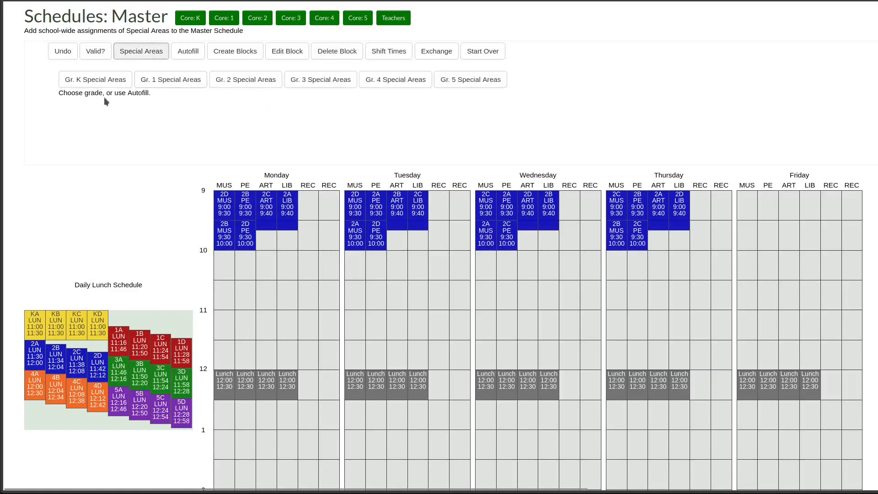
left_click(102, 83)
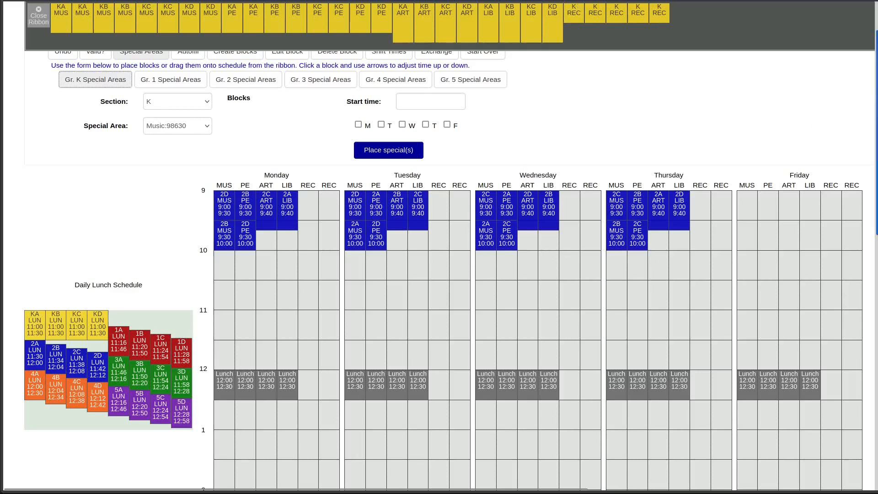
scroll(876, 149, "down", 3)
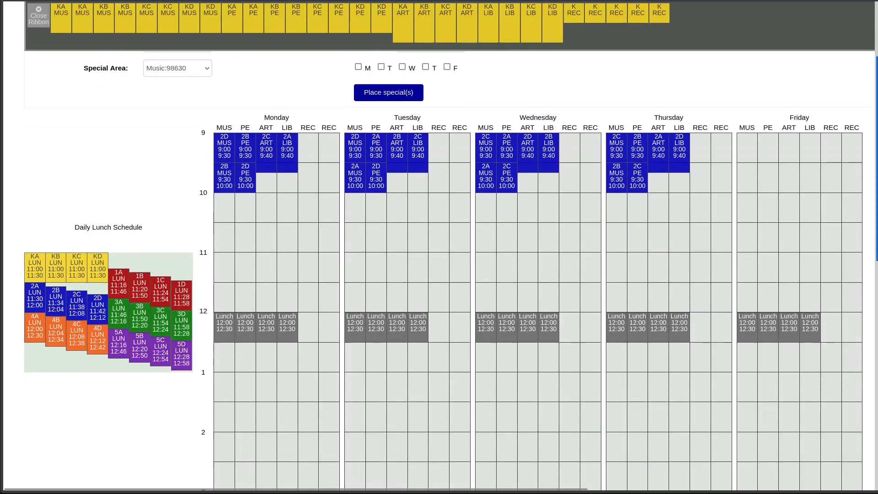
scroll(877, 148, "down", 1)
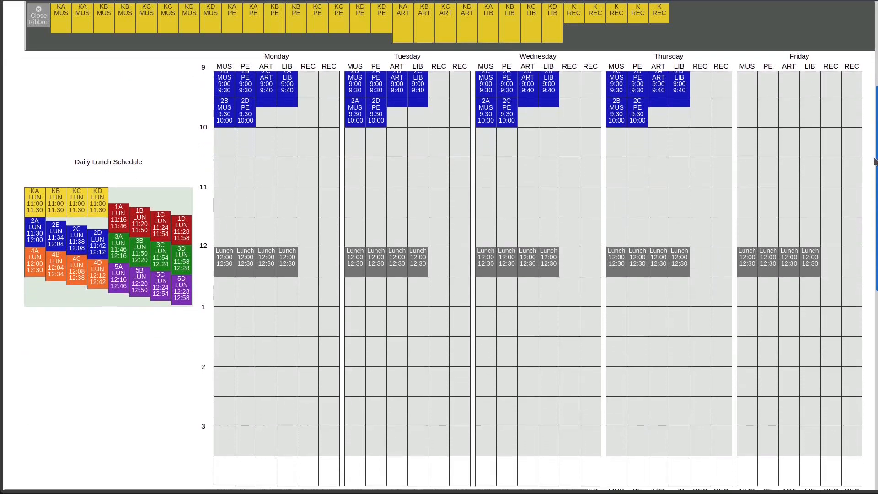
left_click_drag(574, 13, 309, 221)
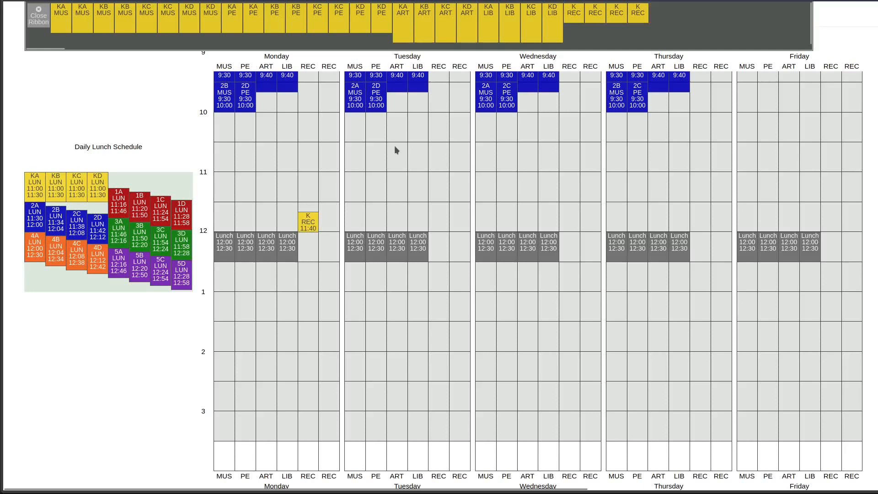
left_click_drag(576, 13, 441, 222)
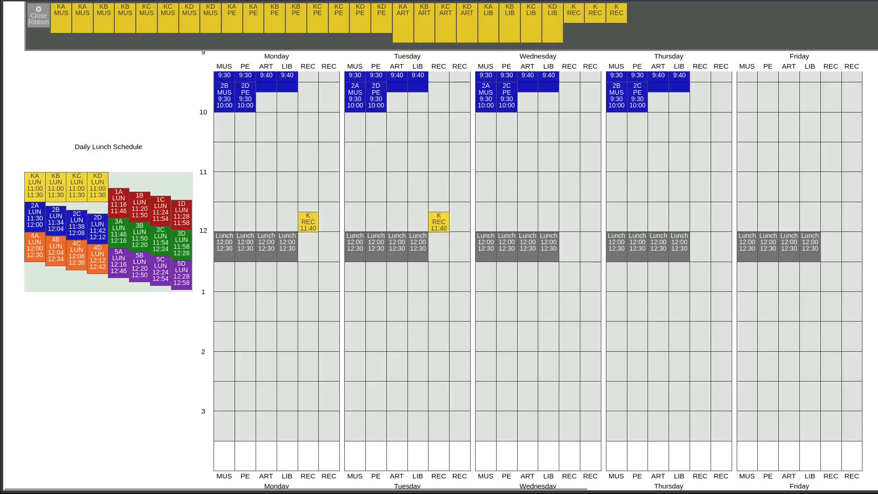
Step: Close the grade K block ribbon and bring up the grade 1 special area blocks
left_click(45, 12)
scroll(65, 76, "up", 3)
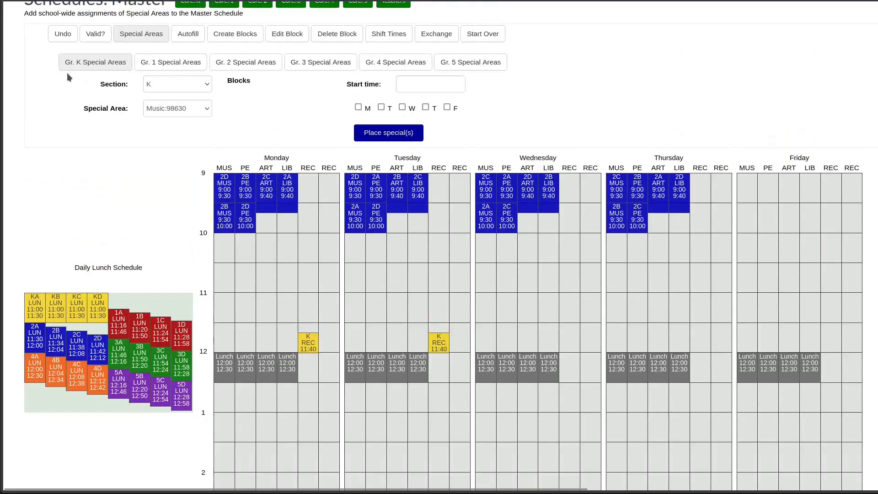
left_click(157, 68)
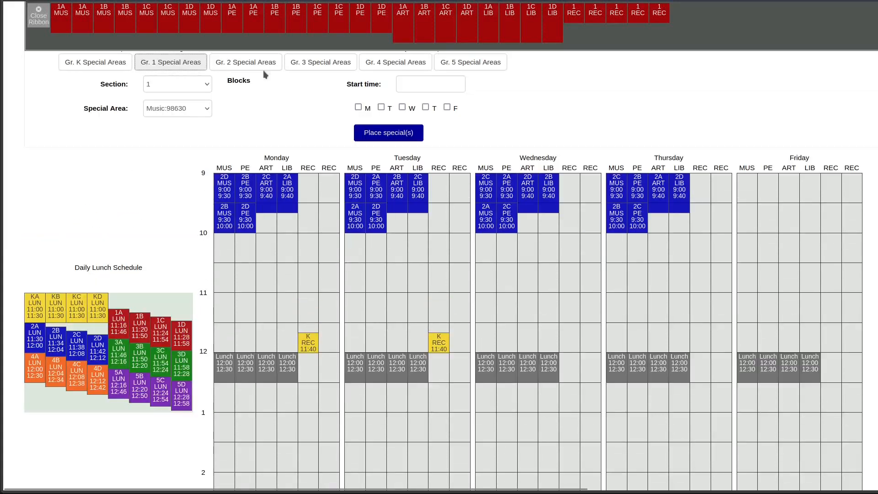
Step: Place a grade 1 REC block at 11:59 in the first REC column on Monday and close the block ribbon
scroll(587, 91, "down", 1)
scroll(587, 91, "down", 1)
left_click_drag(575, 13, 315, 311)
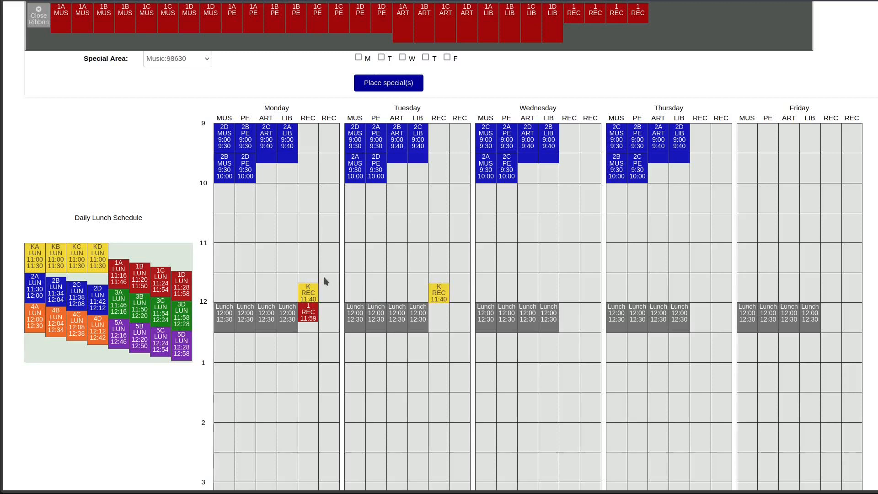
left_click(36, 19)
Step: Set the cafeteria question to No in the school settings and save the change
scroll(64, 170, "up", 2)
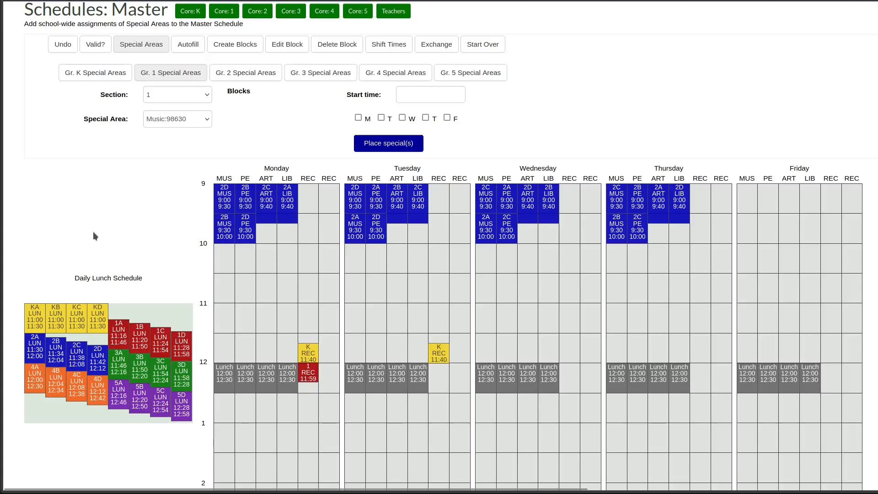
scroll(94, 236, "up", 2)
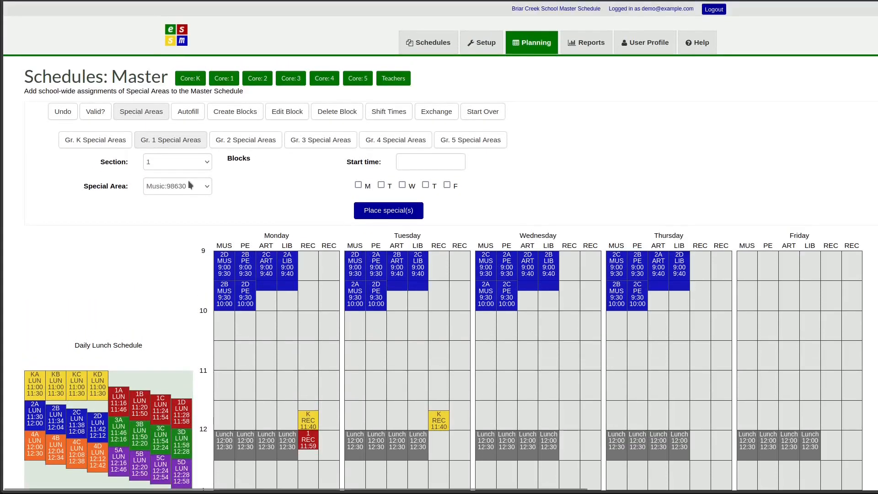
left_click(481, 46)
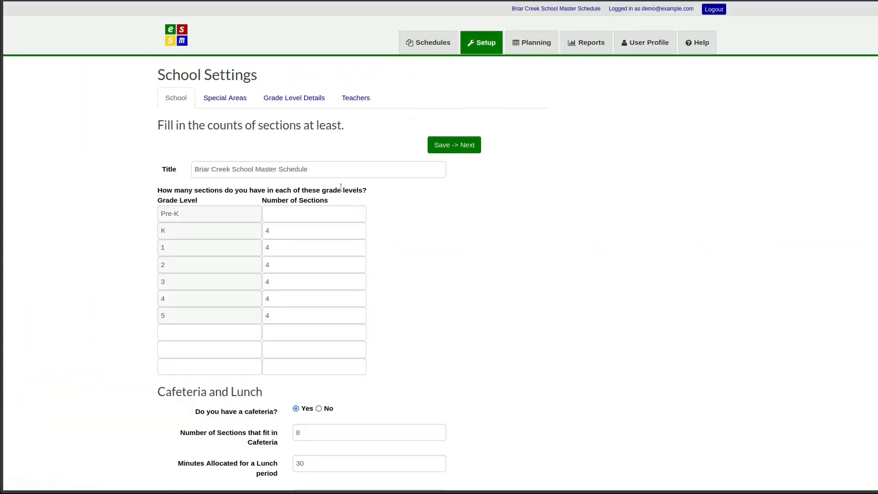
scroll(467, 252, "down", 4)
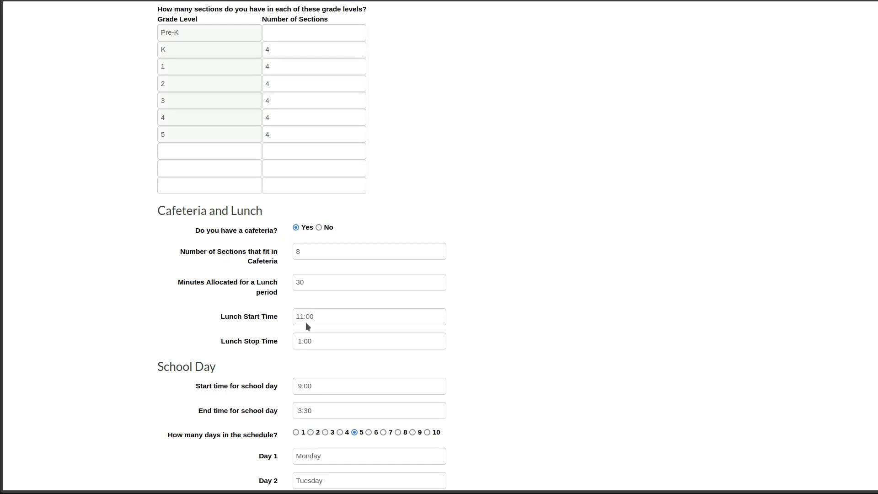
left_click(319, 228)
scroll(411, 222, "up", 4)
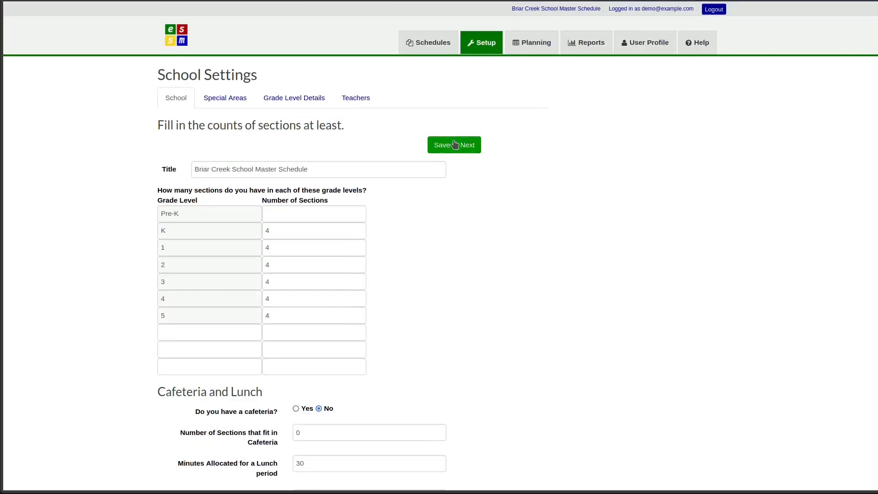
left_click(455, 144)
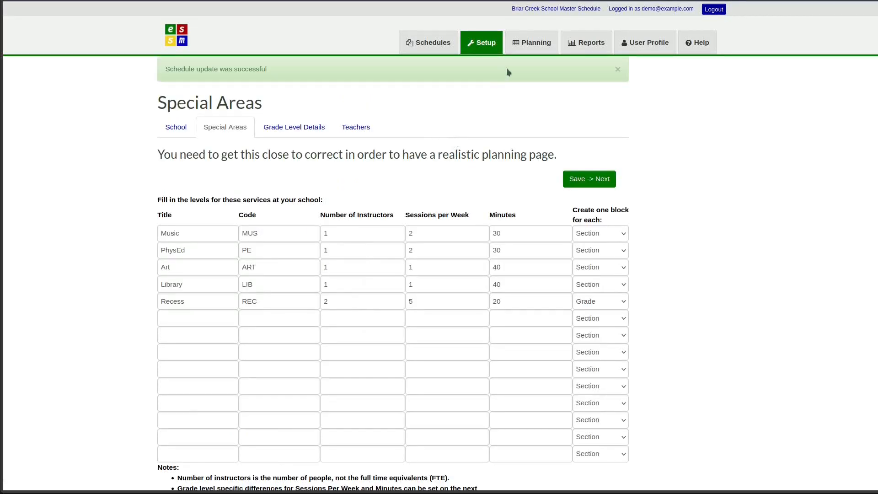
Step: Return to the Master schedule in Planning and check the layout around the daily lunch area
left_click(531, 42)
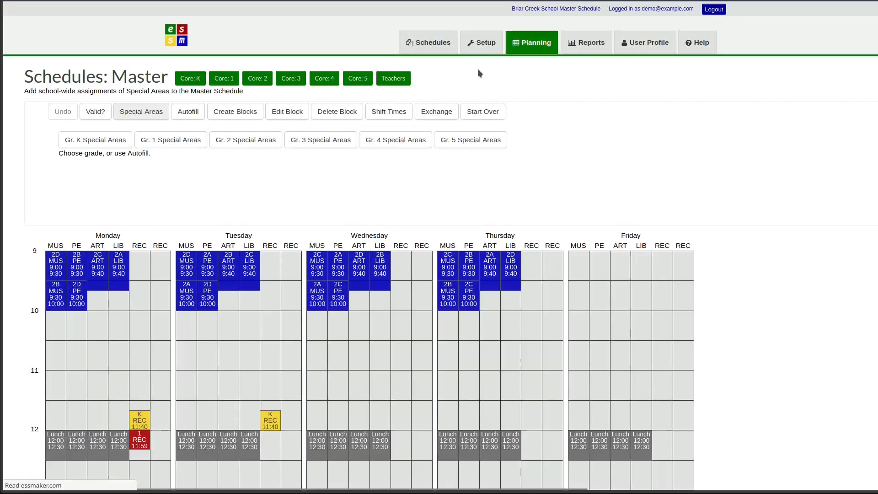
scroll(291, 137, "down", 1)
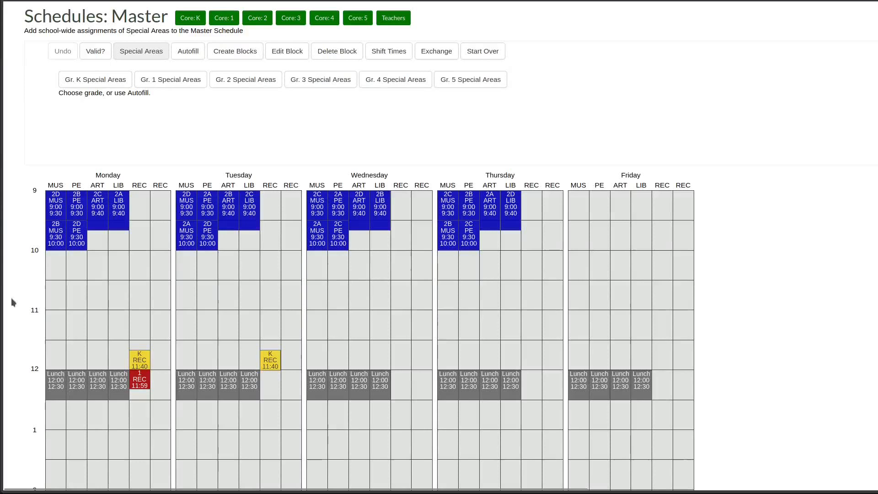
scroll(29, 347, "down", 3)
scroll(29, 346, "up", 3)
scroll(461, 63, "up", 2)
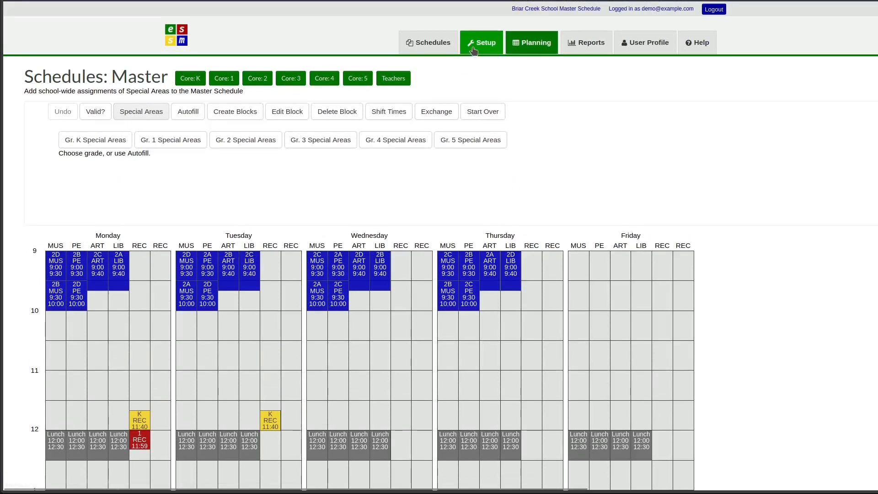
Step: Set the cafeteria question to Yes in the school settings, enter 8 sections that fit in the cafeteria, and save
left_click(474, 48)
scroll(487, 222, "down", 1)
scroll(310, 292, "down", 3)
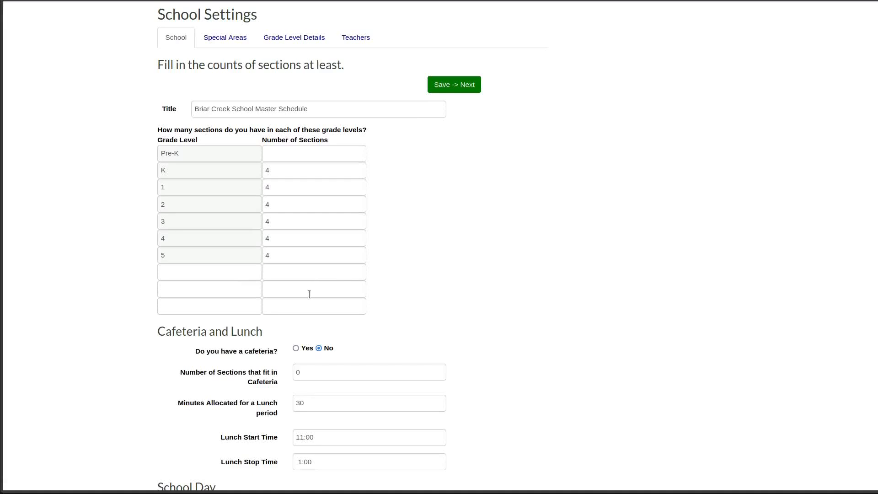
left_click(296, 289)
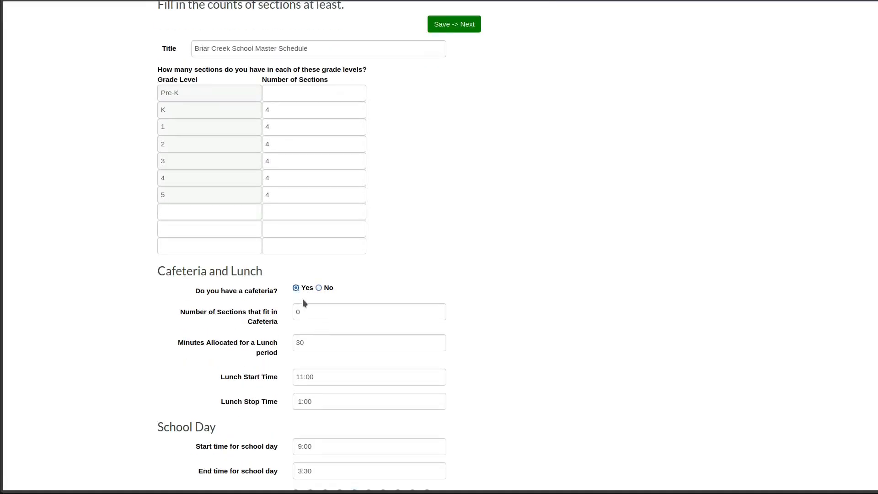
double_click(304, 310)
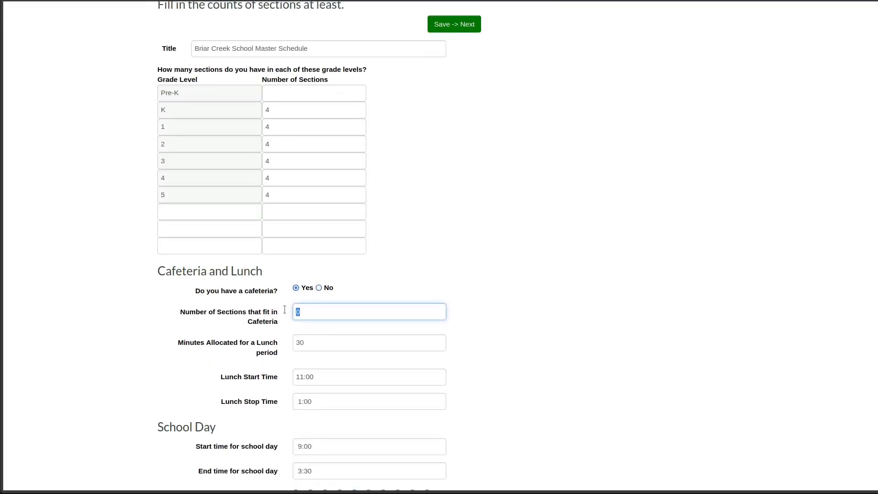
type("8")
left_click(405, 271)
scroll(419, 266, "down", 1)
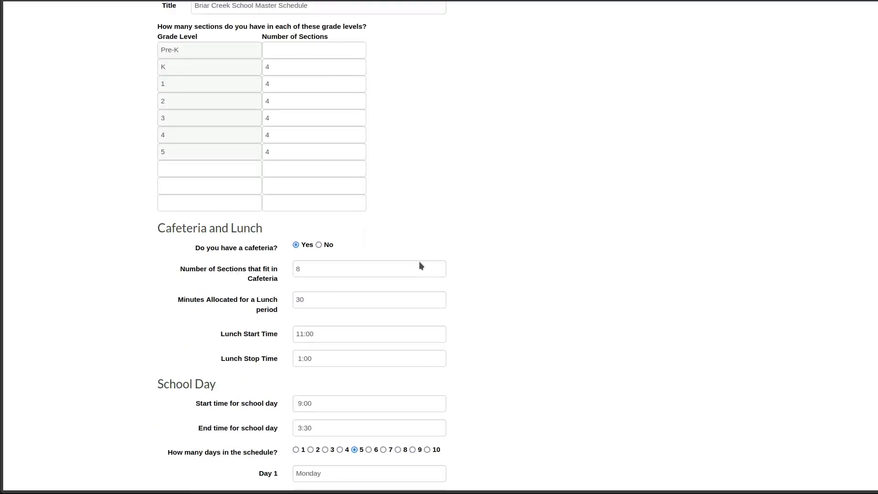
scroll(421, 266, "up", 4)
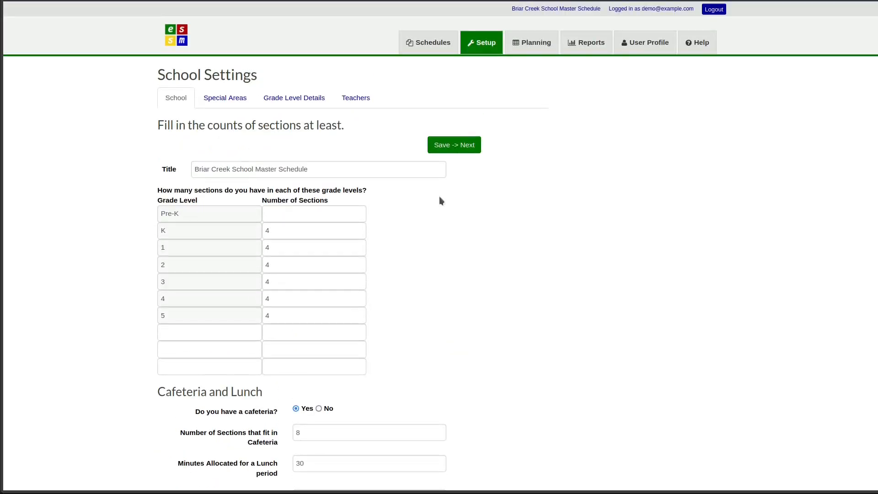
left_click(465, 146)
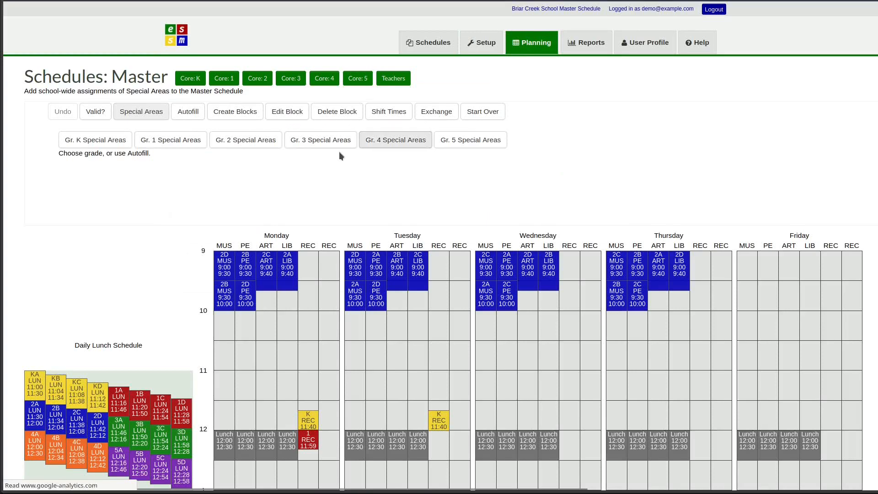
Step: Check the Daily Lunch Schedule on the Master schedule and examine the cafeteria section capacity in the school settings
scroll(339, 152, "down", 1)
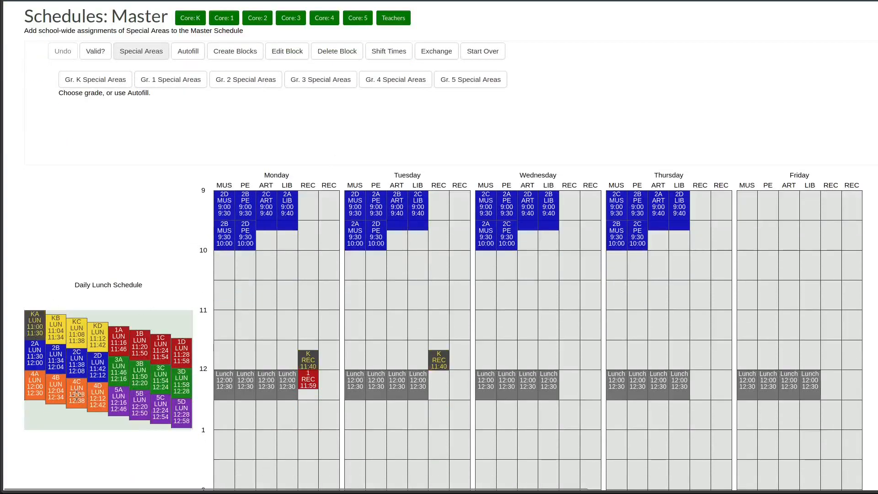
scroll(113, 297, "up", 1)
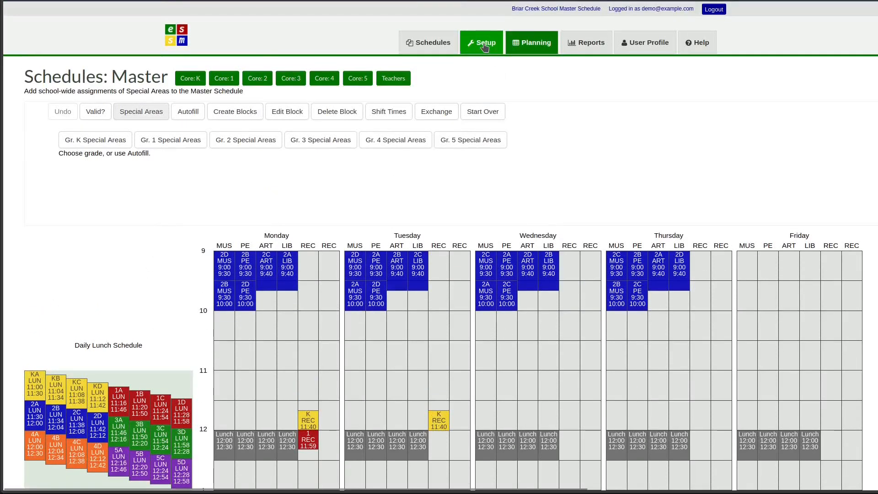
left_click(484, 46)
scroll(334, 183, "down", 3)
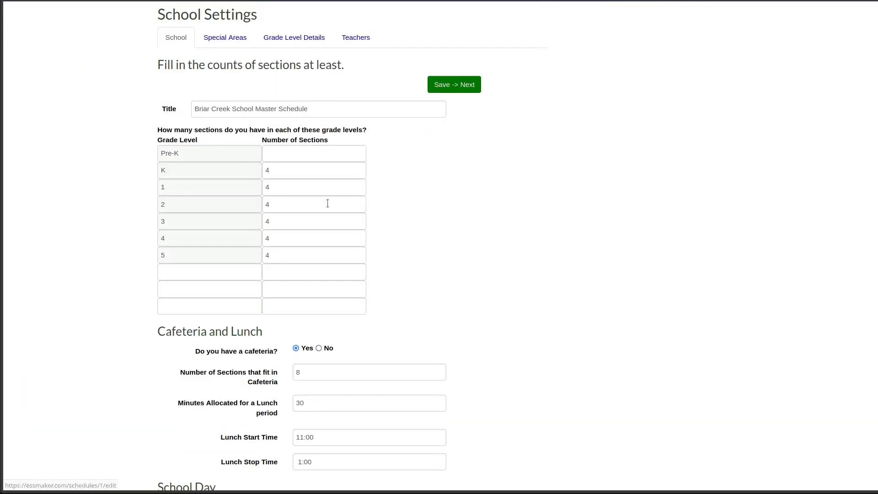
scroll(335, 257, "down", 1)
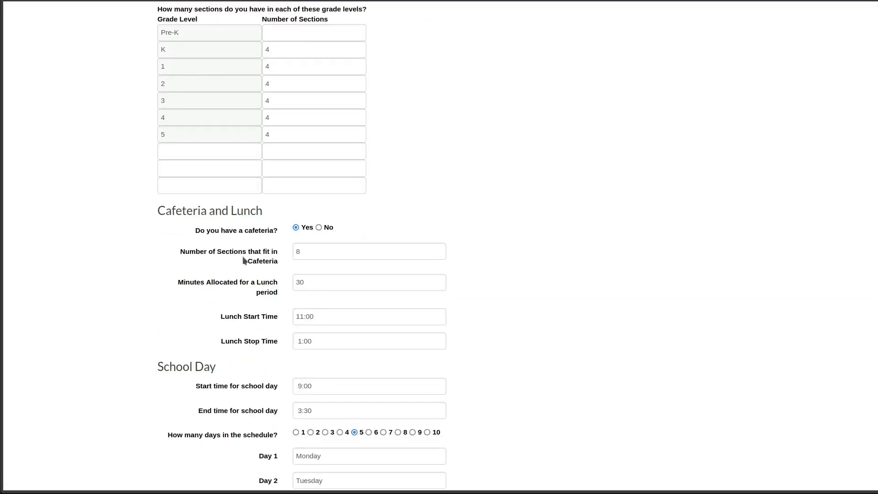
left_click(304, 250)
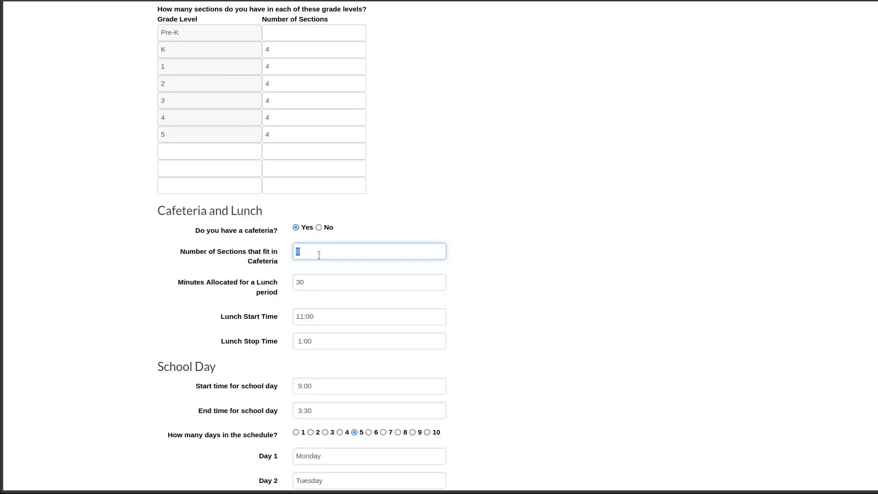
left_click(386, 252)
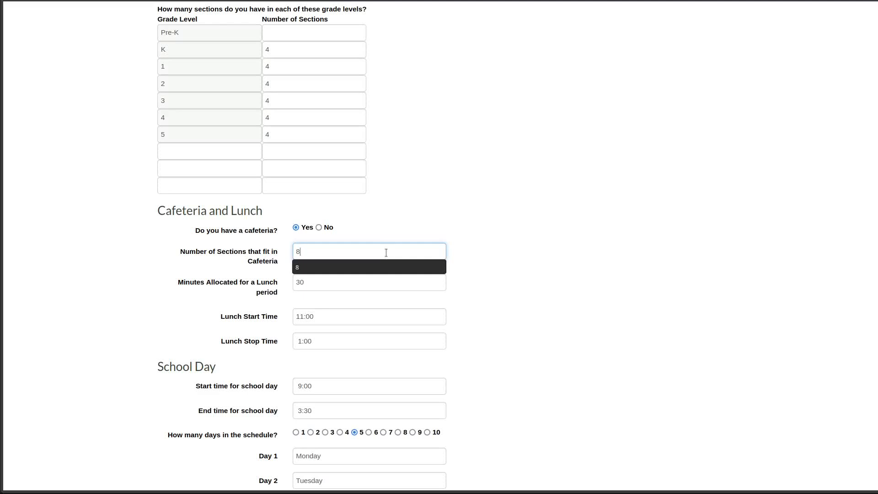
left_click(422, 223)
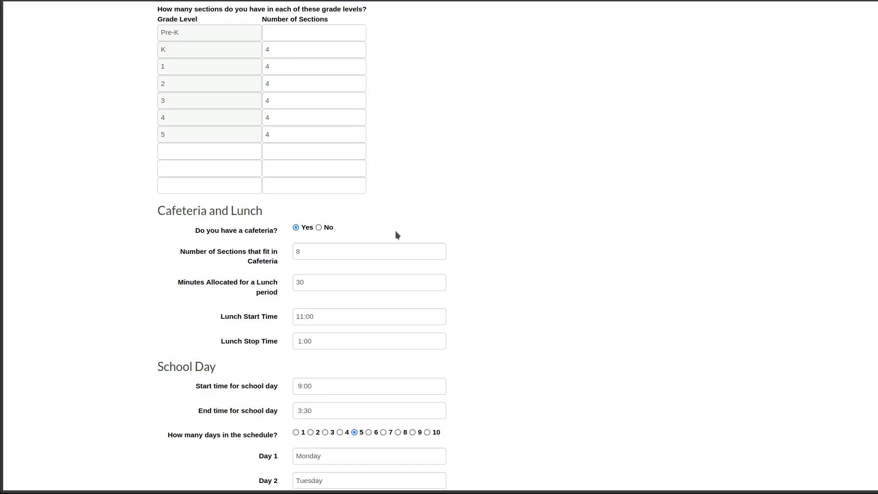
scroll(458, 41, "up", 4)
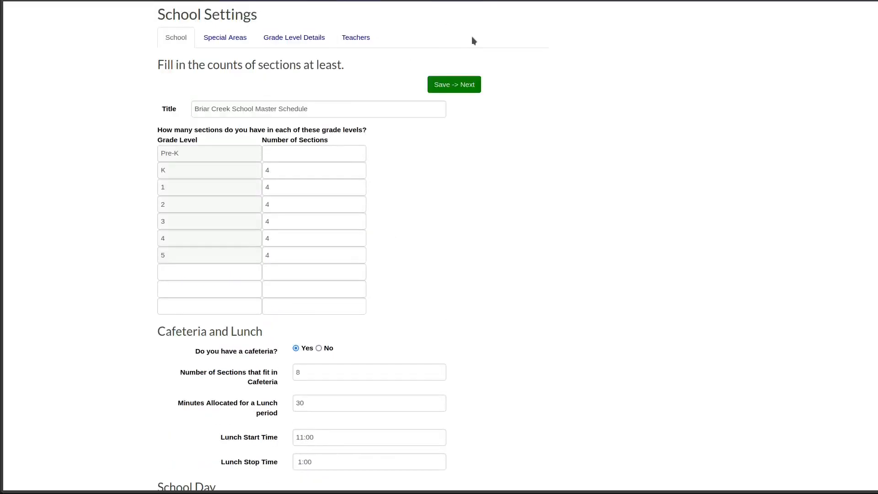
Step: Go back to the Master schedule and examine the staggered lunch times in the Daily Lunch Schedule
left_click(514, 40)
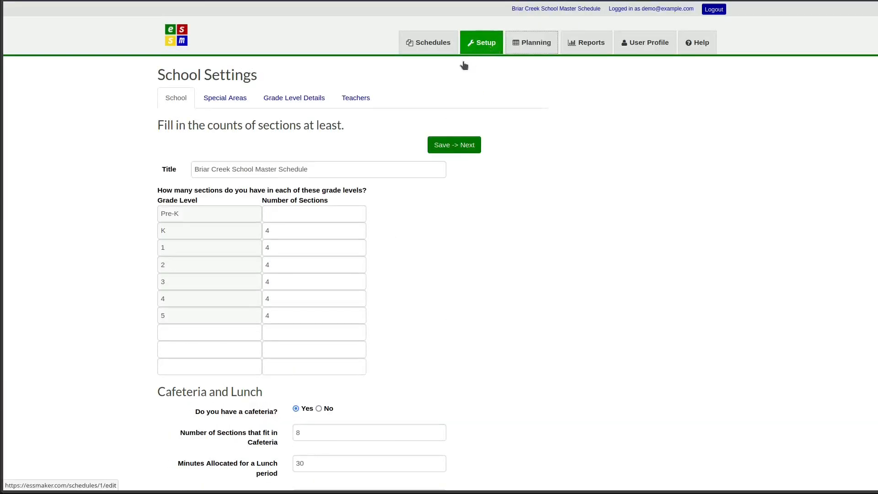
scroll(169, 303, "down", 1)
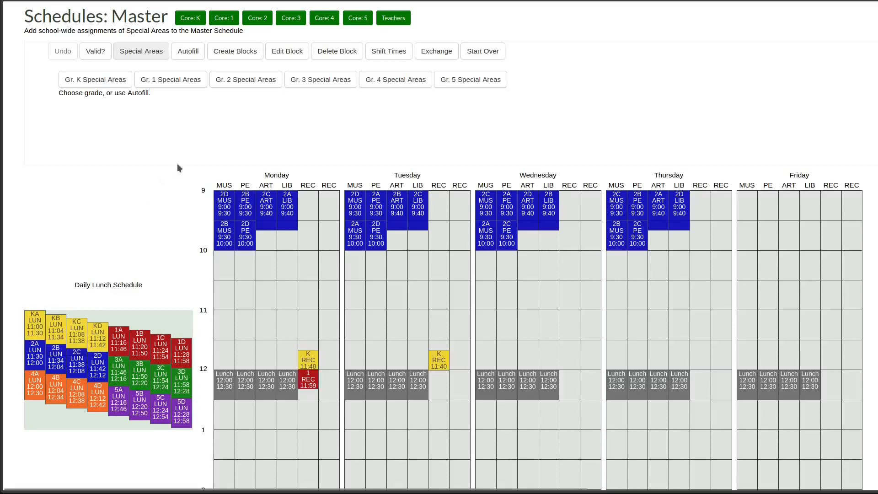
scroll(209, 157, "up", 1)
scroll(210, 157, "up", 1)
Step: Examine the minutes allocated for a lunch period and the other lunch options in the school settings
left_click(481, 42)
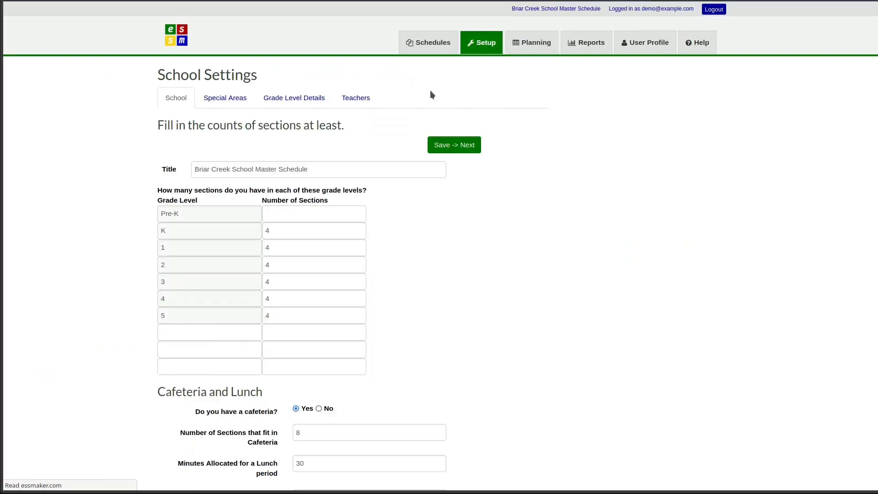
scroll(332, 257, "down", 4)
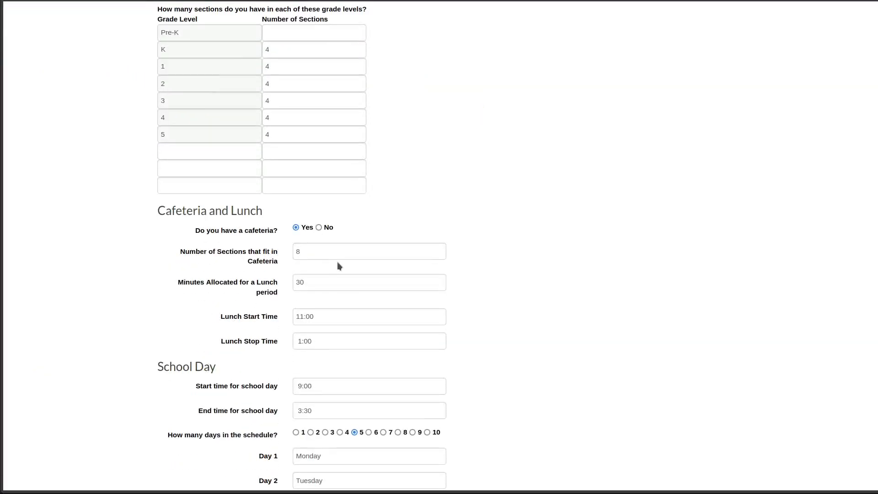
left_click(315, 280)
double_click(316, 280)
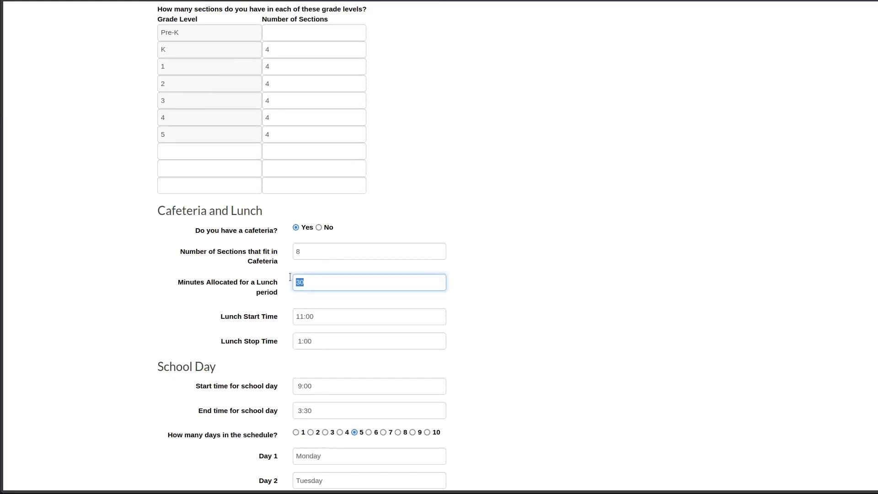
left_click(316, 280)
scroll(468, 130, "up", 2)
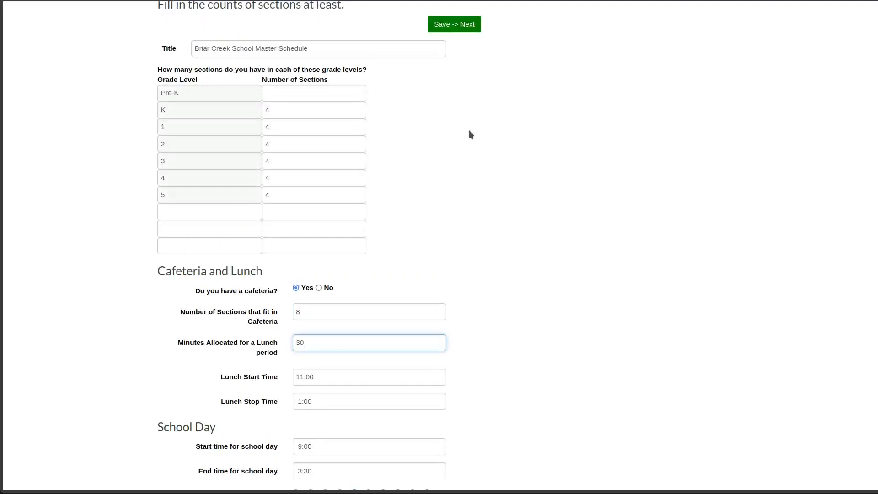
scroll(462, 132, "down", 1)
scroll(463, 131, "up", 2)
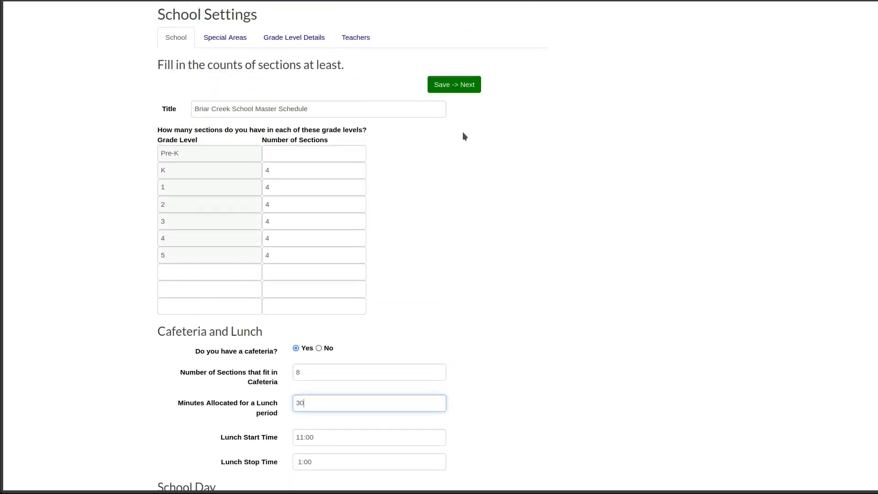
scroll(463, 132, "up", 1)
scroll(462, 134, "down", 3)
scroll(462, 133, "up", 3)
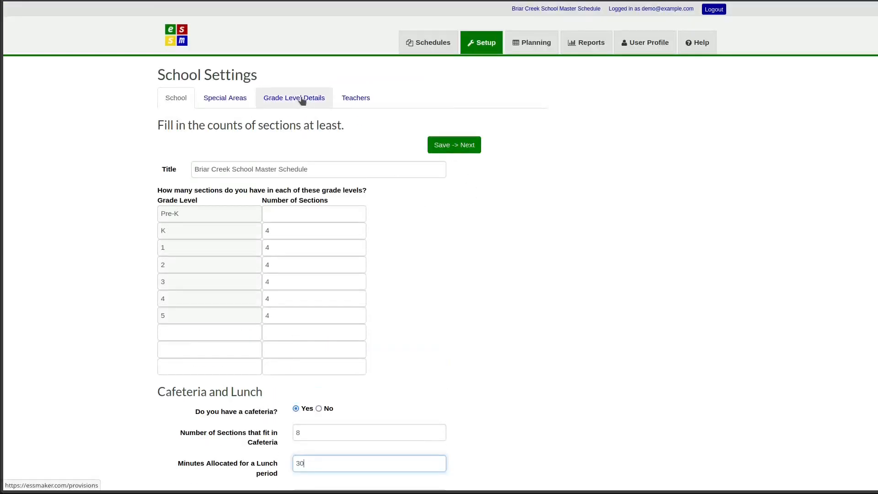
Step: In the grade level details, set kindergarten's lunch sessions per week to None
left_click(294, 95)
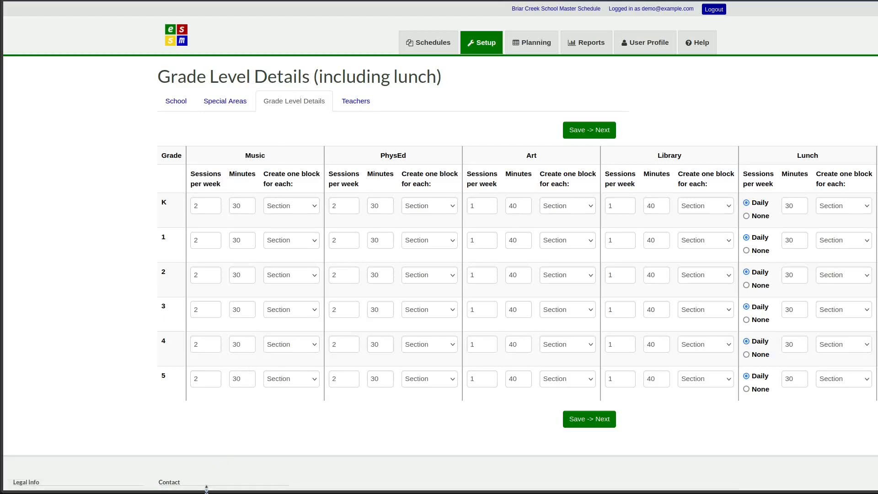
left_click_drag(229, 487, 358, 491)
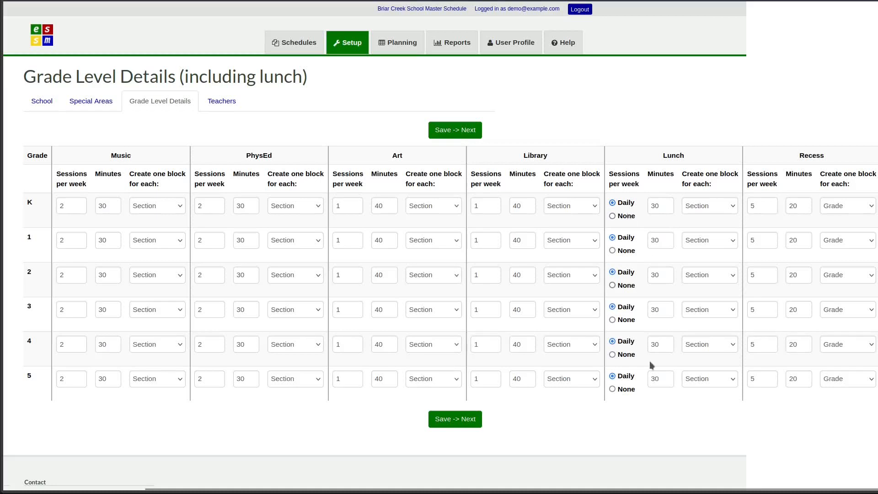
left_click(613, 216)
Step: Set lunch to create one block for each Grade instead of Section for K through grade 5, and save
left_click(721, 244)
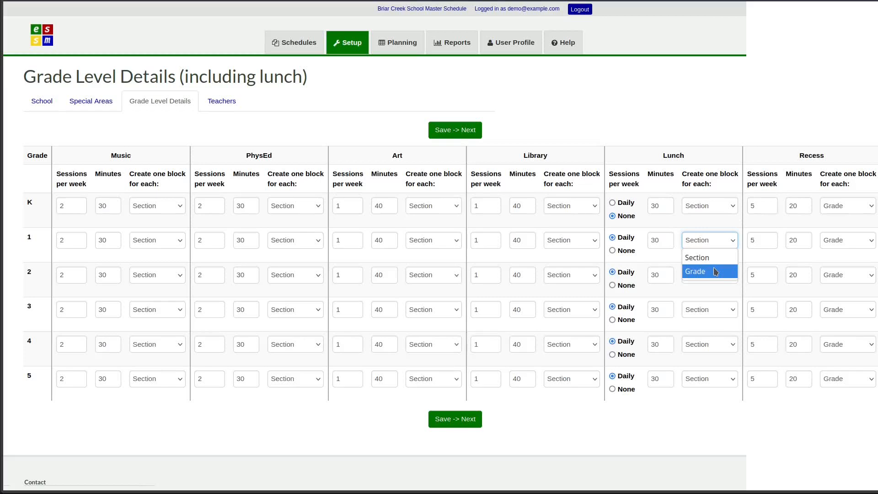
left_click(718, 220)
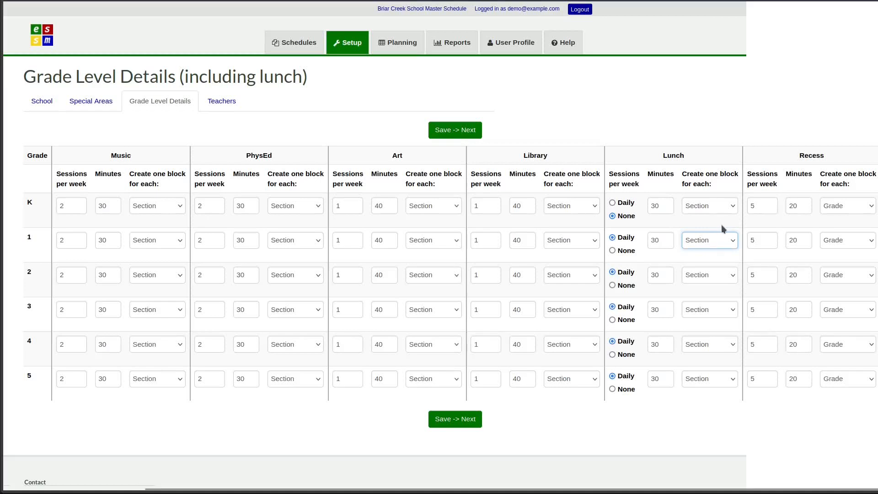
left_click(726, 239)
left_click(712, 275)
left_click(714, 276)
left_click(714, 306)
left_click(716, 308)
left_click(710, 340)
left_click(710, 343)
left_click(697, 373)
left_click(698, 378)
left_click(694, 406)
left_click(717, 212)
left_click(714, 234)
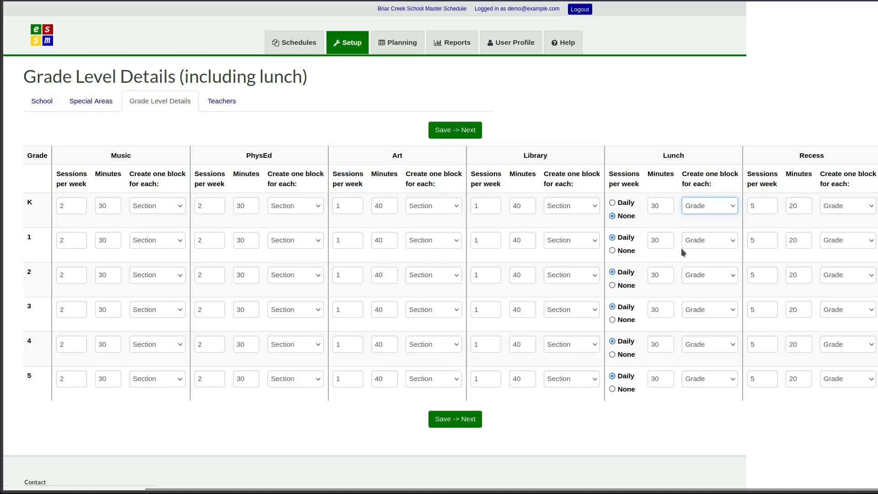
left_click(472, 133)
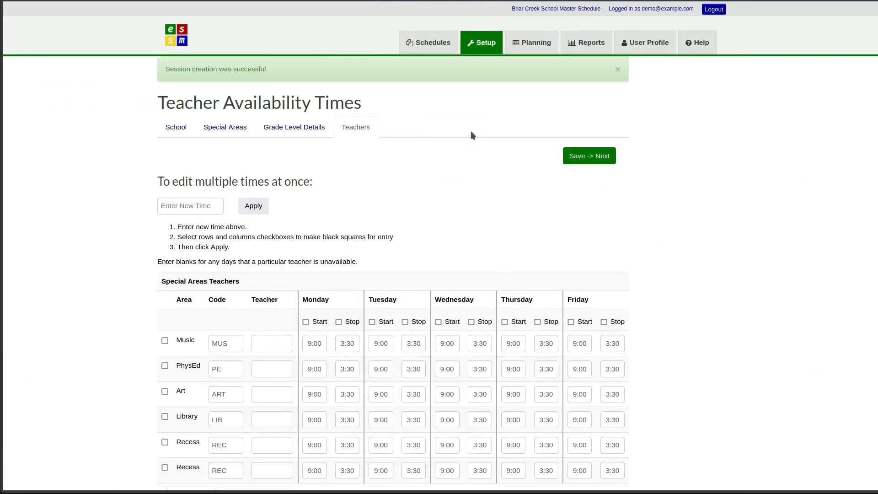
Step: In the Master schedule's Daily Lunch Schedule, move grade 2 lunch to 11:00 and grade 3 lunch to 11:32
left_click(533, 42)
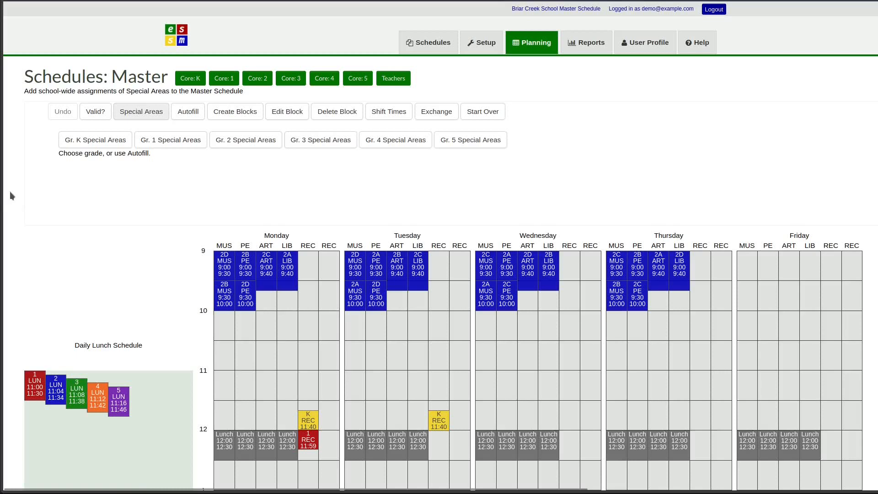
scroll(10, 196, "down", 1)
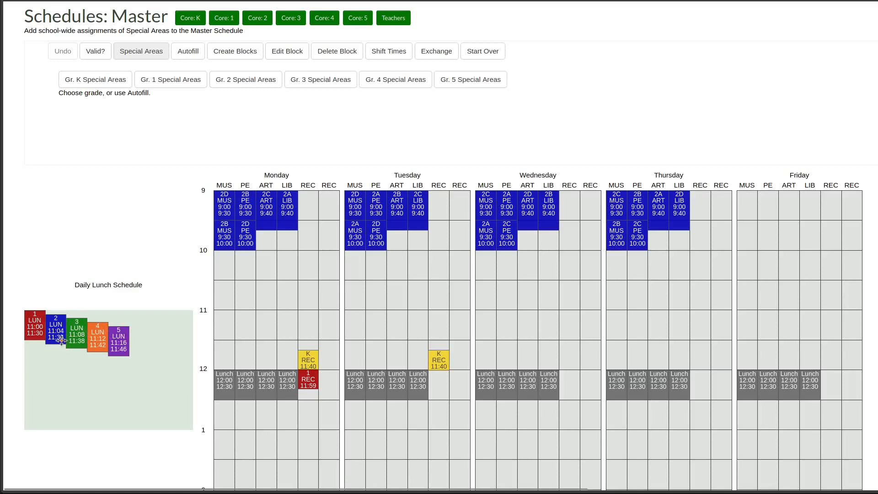
left_click_drag(61, 341, 49, 371)
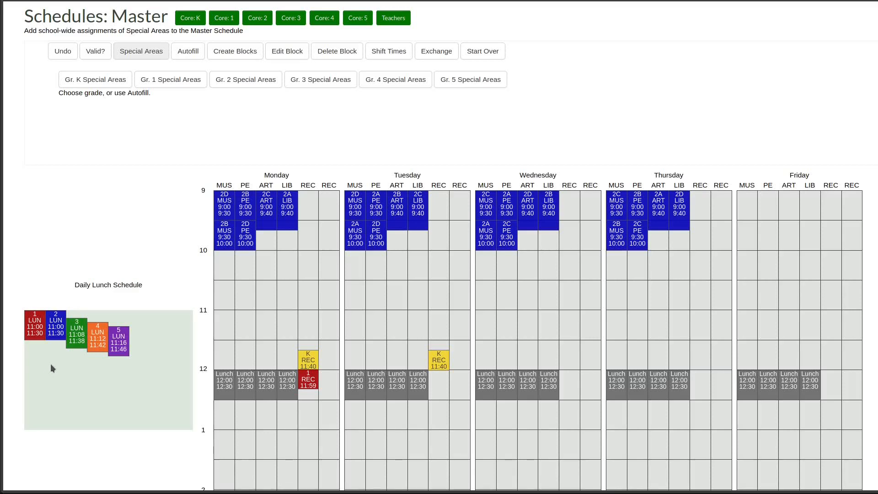
left_click_drag(68, 339, 76, 356)
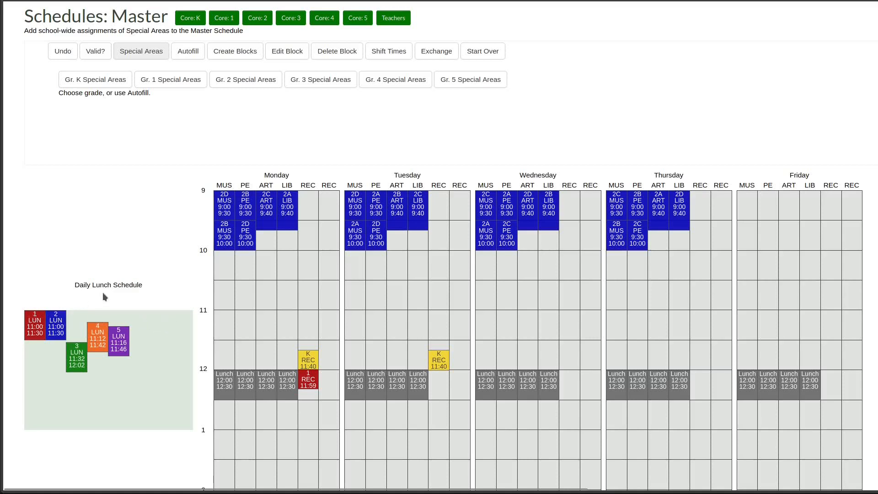
Step: Set the number of sections that fit in the cafeteria to 2 in the school settings and save
scroll(137, 229, "up", 2)
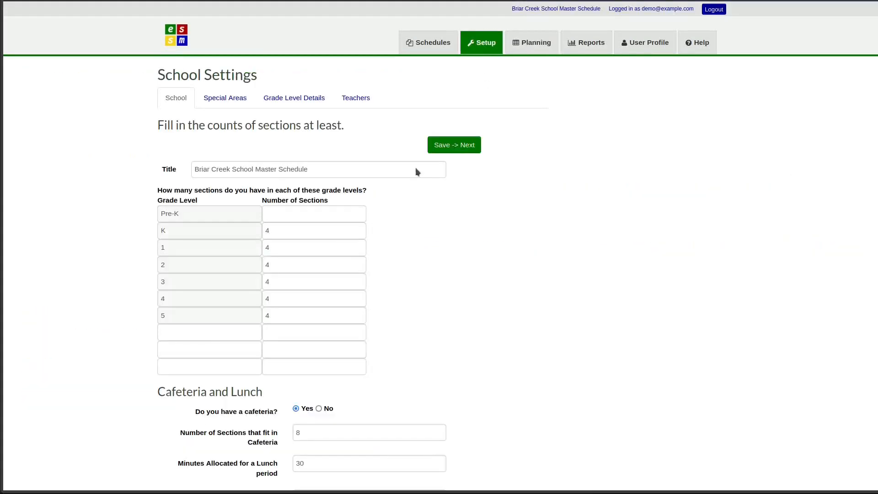
scroll(408, 224, "down", 4)
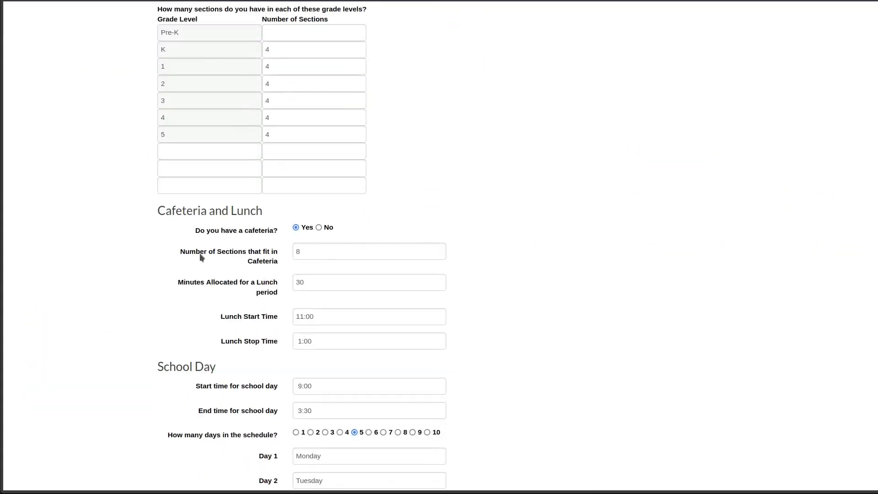
left_click_drag(300, 252, 287, 254)
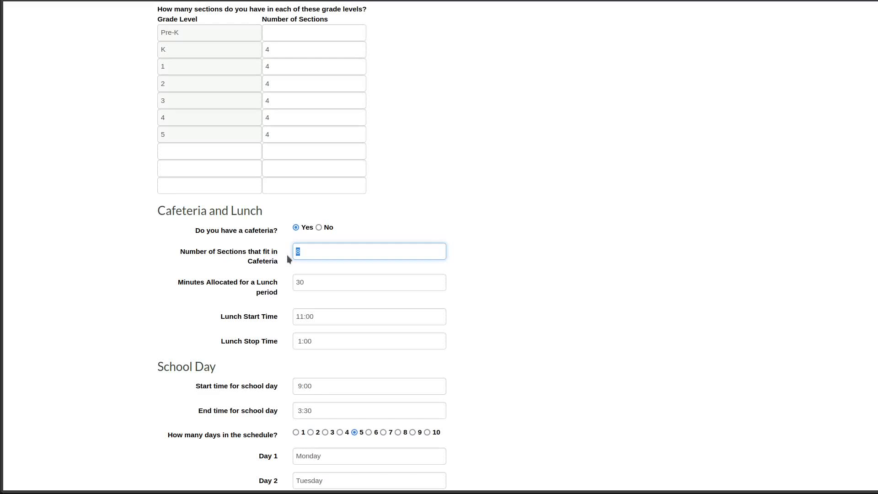
type("2")
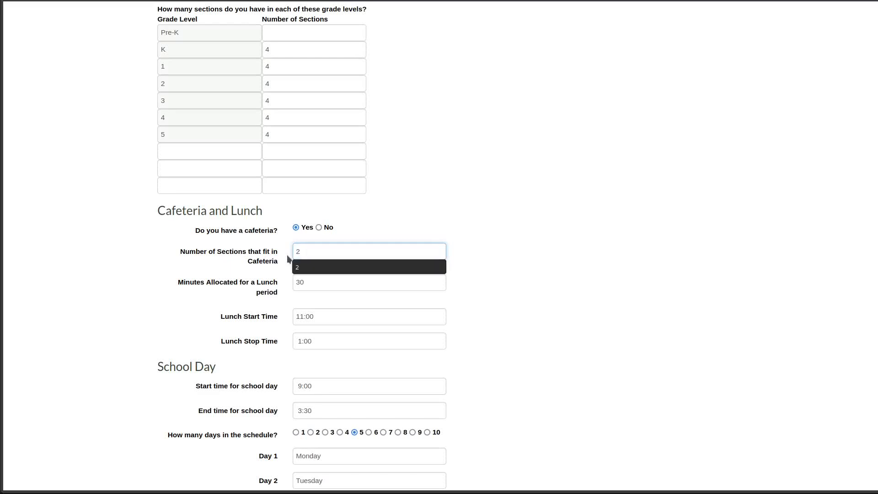
left_click(390, 194)
scroll(410, 185, "up", 5)
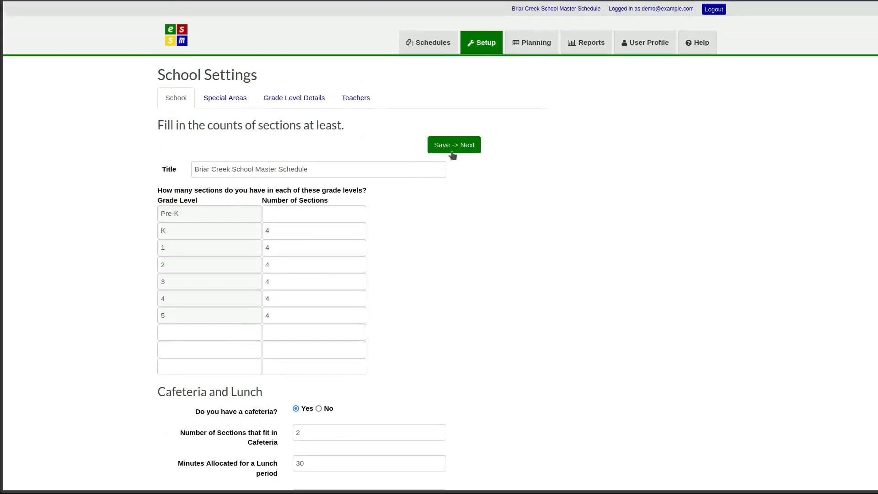
left_click(455, 146)
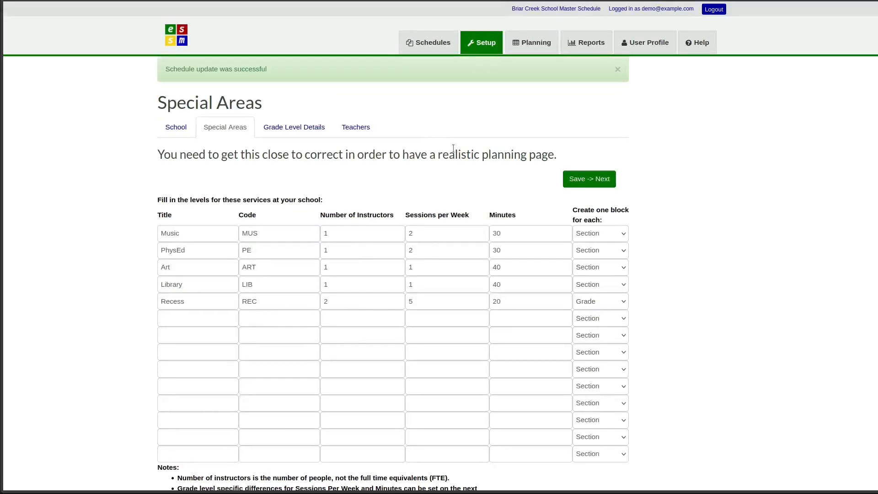
Step: Rearrange the daily lunches on the Master schedule so grades 3 and 4 eat at 11:30 and grade 5 at 12:00
left_click(514, 54)
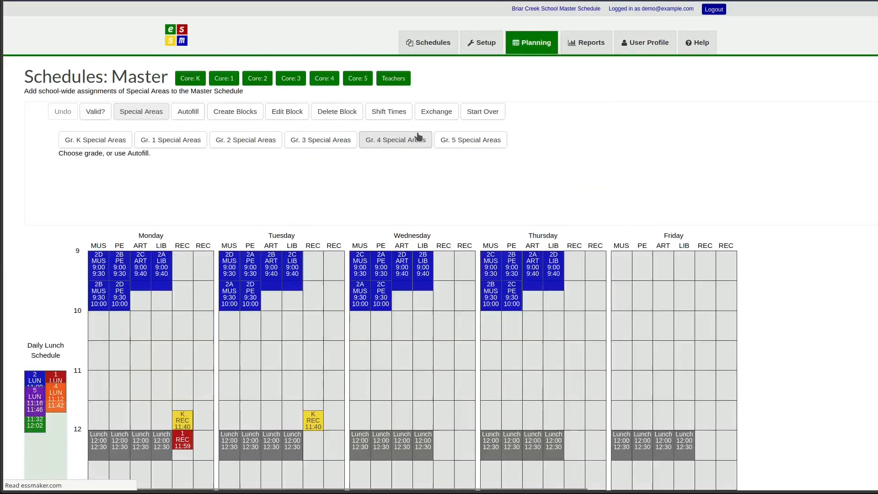
scroll(331, 124, "down", 1)
scroll(78, 139, "down", 1)
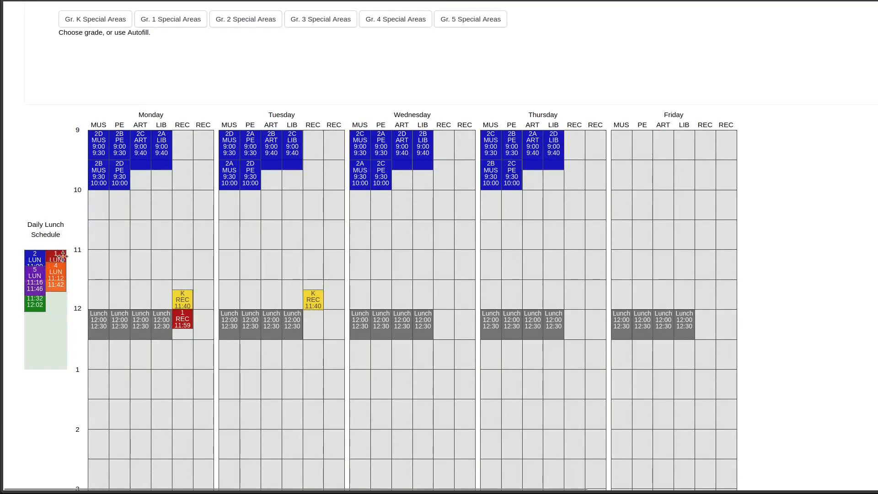
left_click_drag(36, 303, 36, 338)
left_click_drag(56, 285, 40, 308)
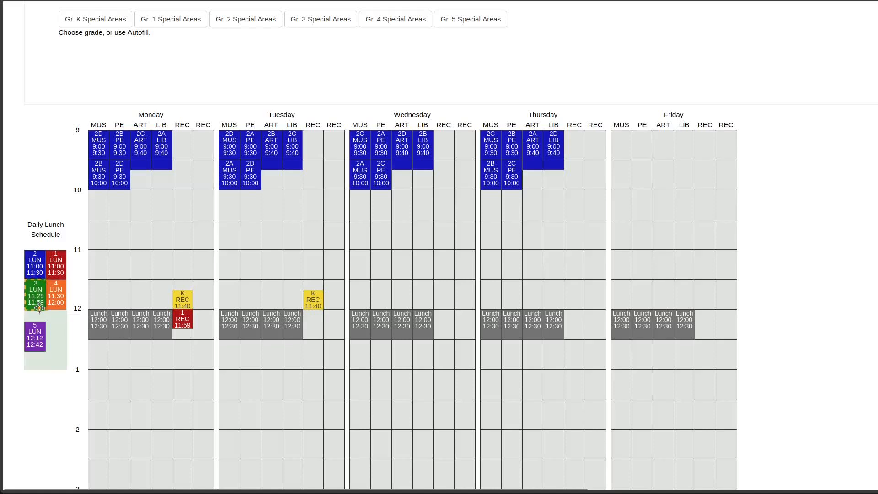
key("Down")
left_click(52, 351)
left_click_drag(42, 350, 43, 337)
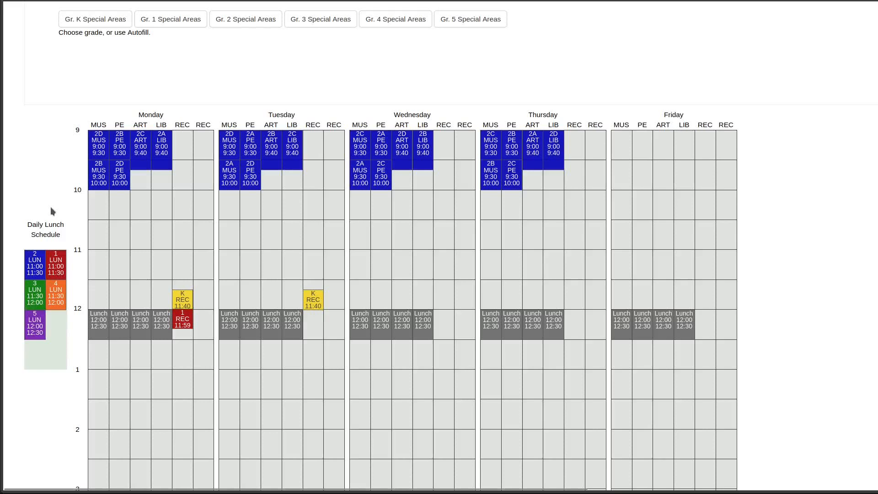
Step: Check the lunch blocks on the grade 1 core schedule and return to the Master schedule
scroll(51, 211, "up", 2)
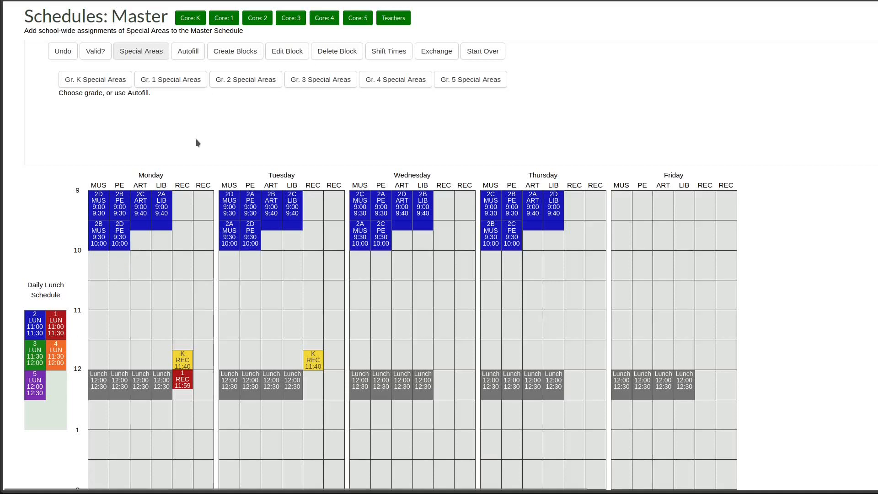
left_click(219, 18)
scroll(208, 196, "down", 3)
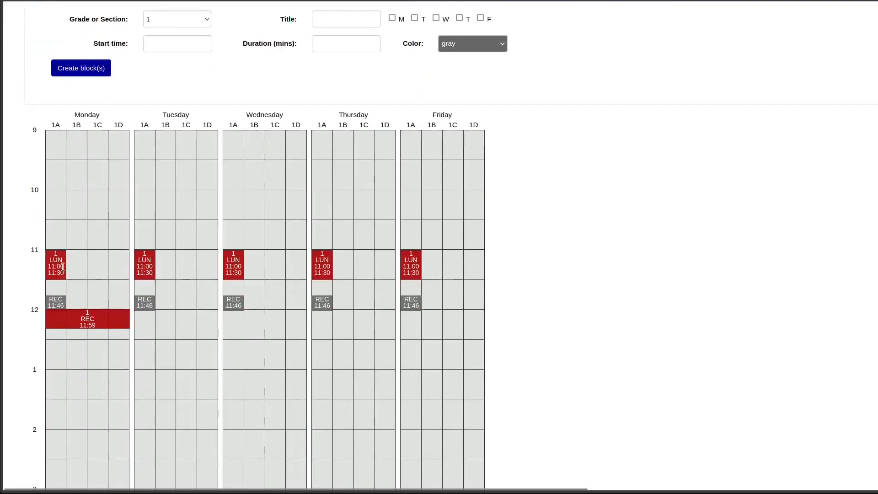
scroll(257, 254, "up", 3)
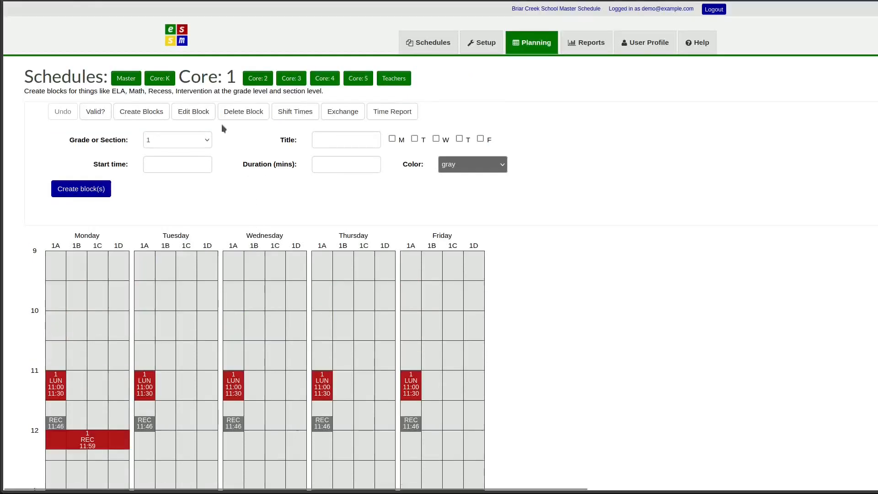
left_click(131, 81)
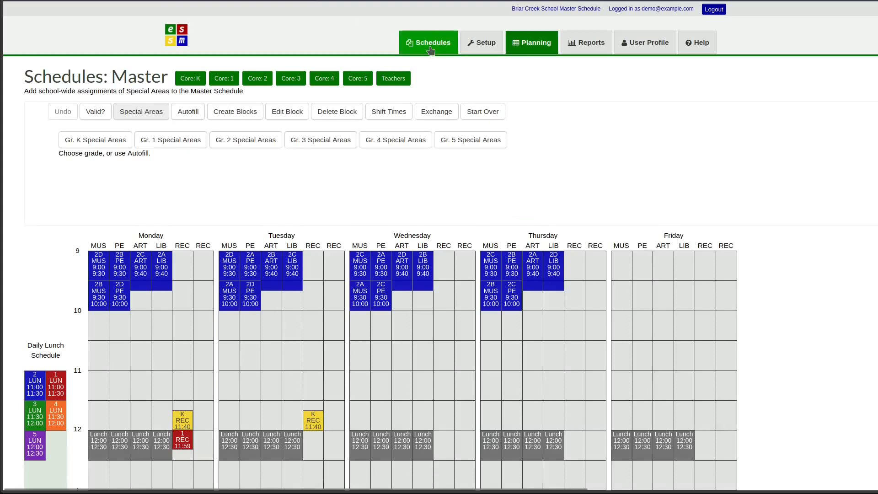
Step: In the schedules list, retitle the last schedule "Briar Creek School Master Schedule 2" and activate the first schedule
left_click(419, 67)
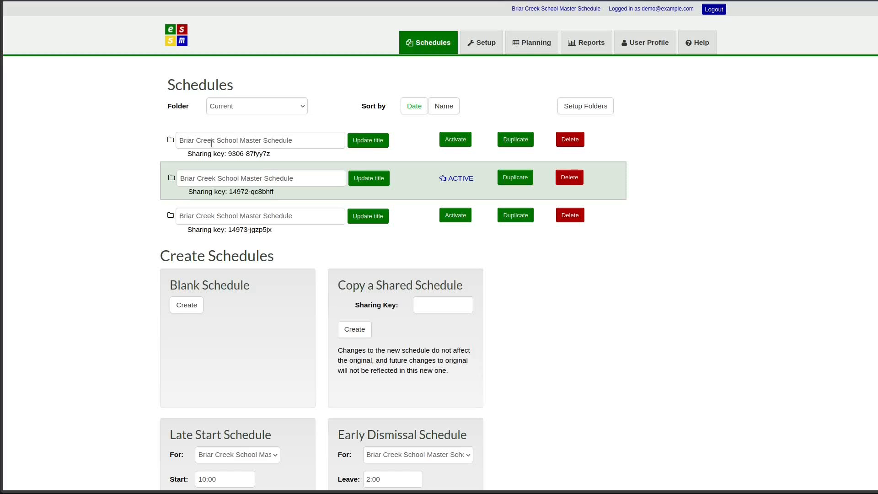
left_click(308, 214)
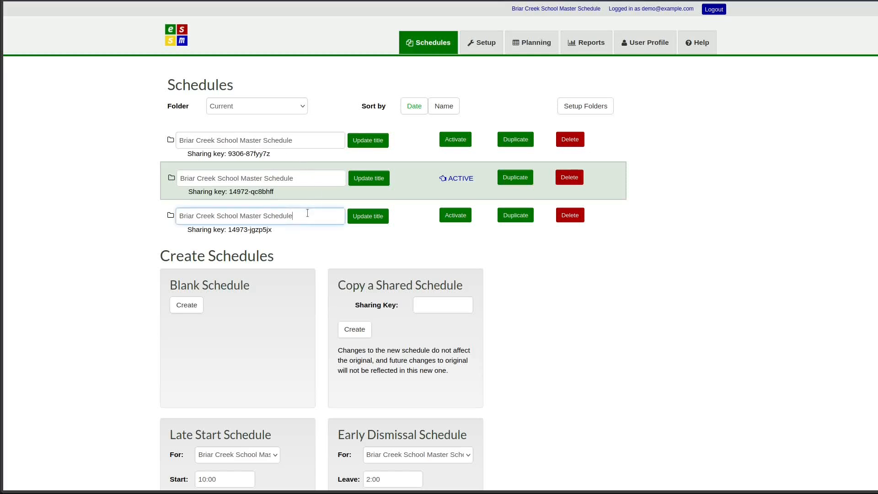
type("2")
left_click(351, 218)
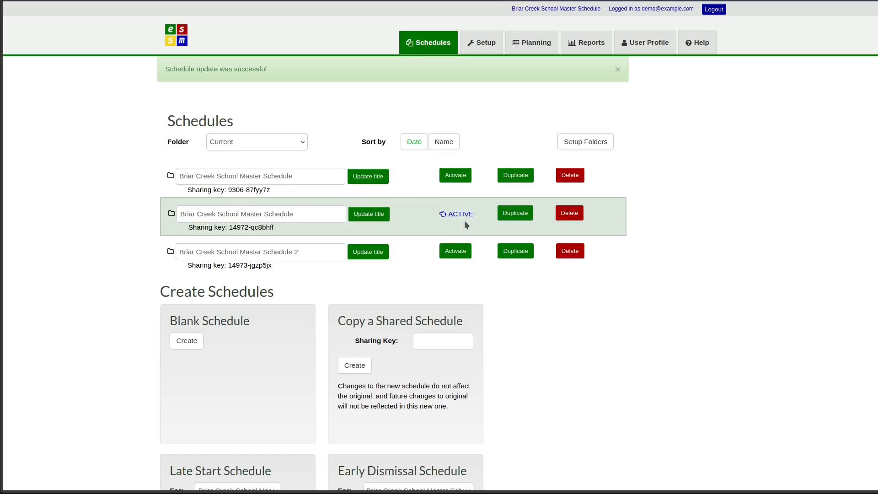
left_click(457, 176)
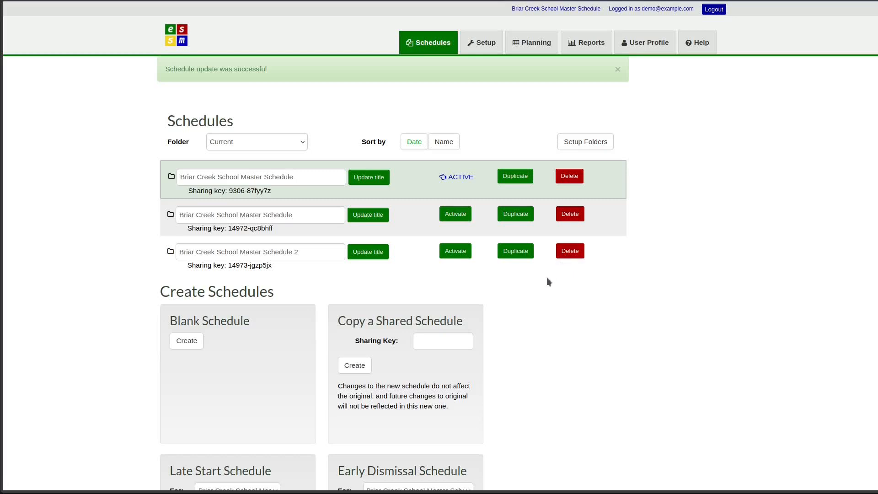
Step: Duplicate Briar Creek School Master Schedule 2 and delete the resulting copy
left_click(516, 252)
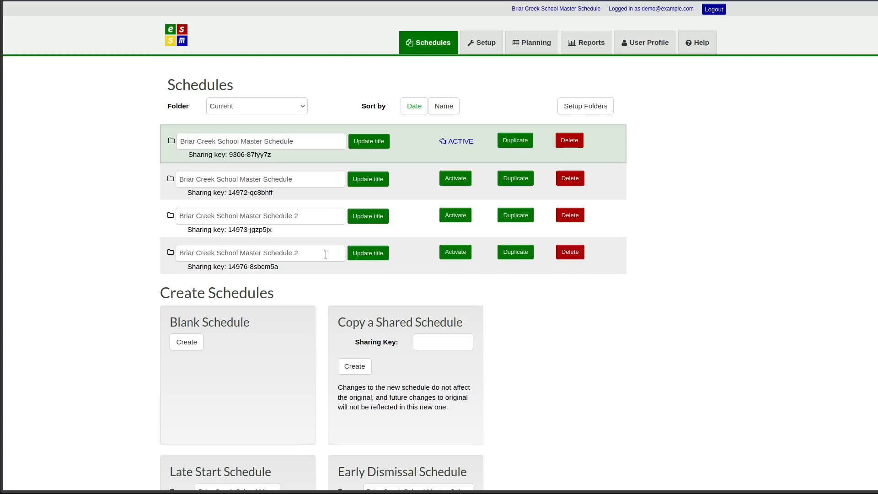
left_click(577, 254)
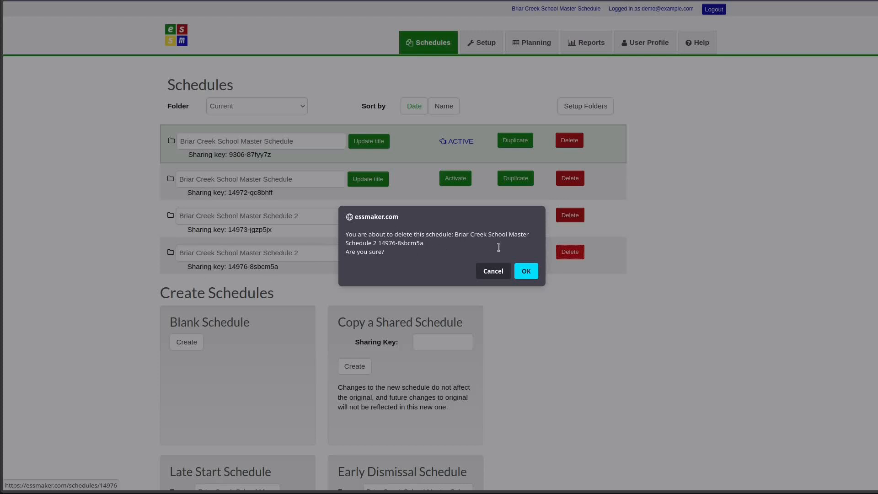
left_click(524, 273)
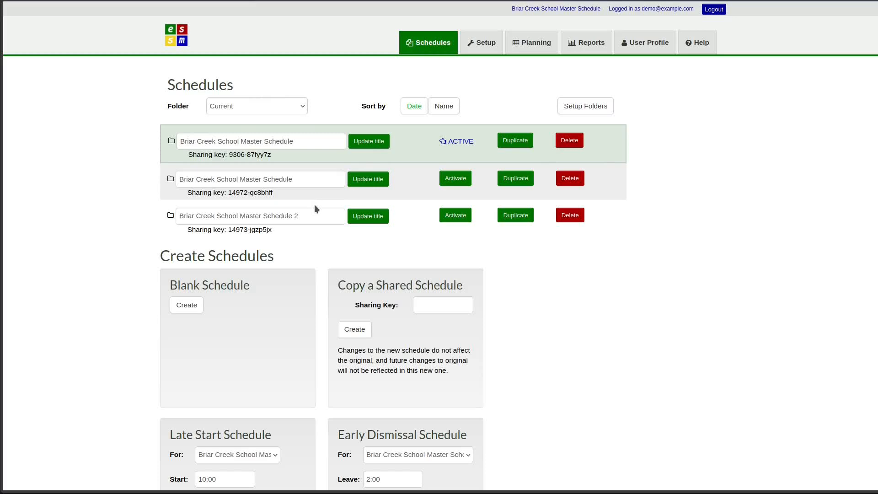
Step: Display the schedules stored in the Previous years folder
left_click(302, 108)
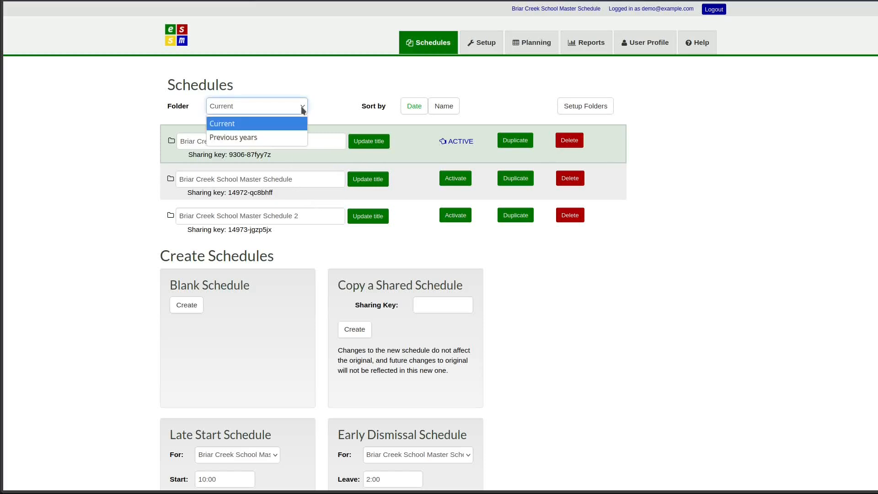
left_click(301, 107)
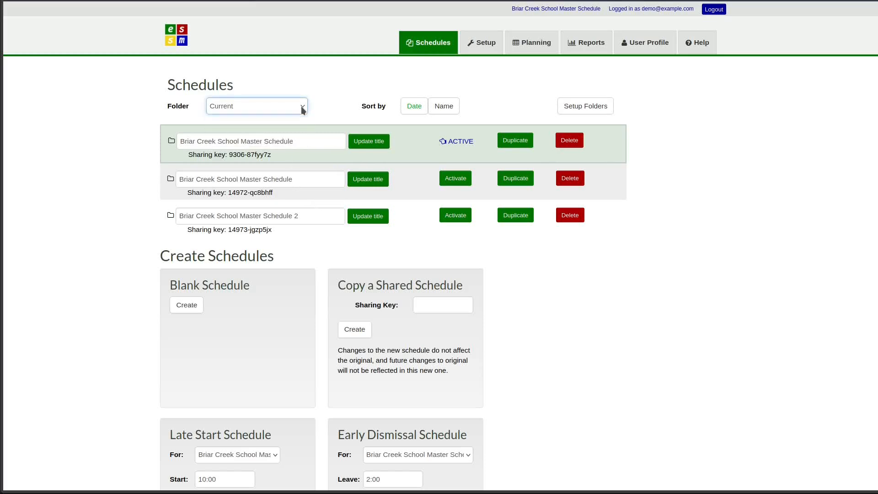
left_click(301, 107)
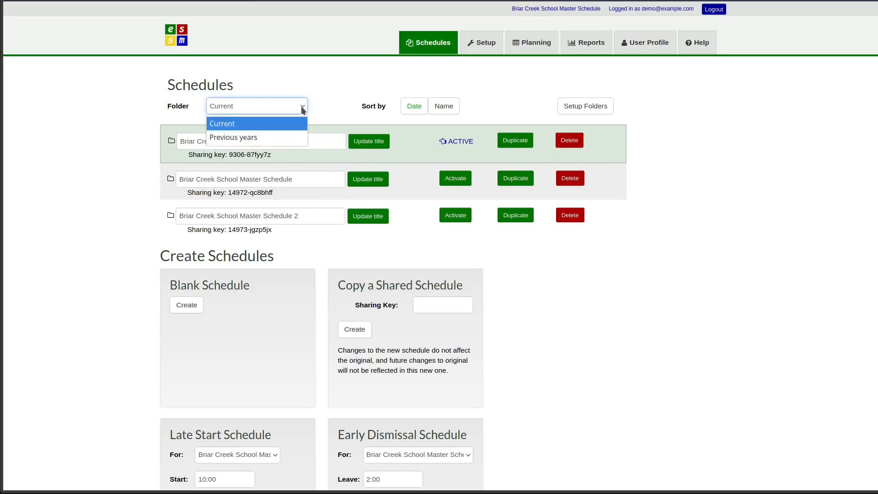
left_click(291, 135)
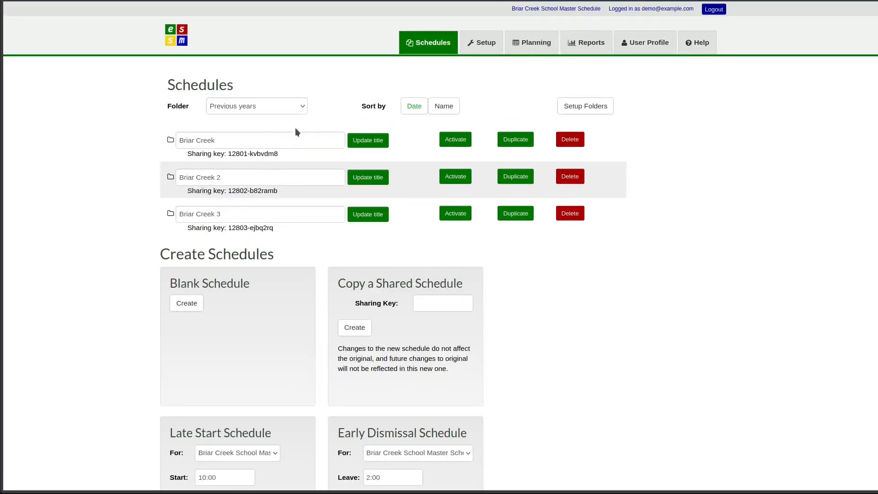
Step: Switch the schedules list back to the Current folder
left_click(302, 109)
left_click(292, 123)
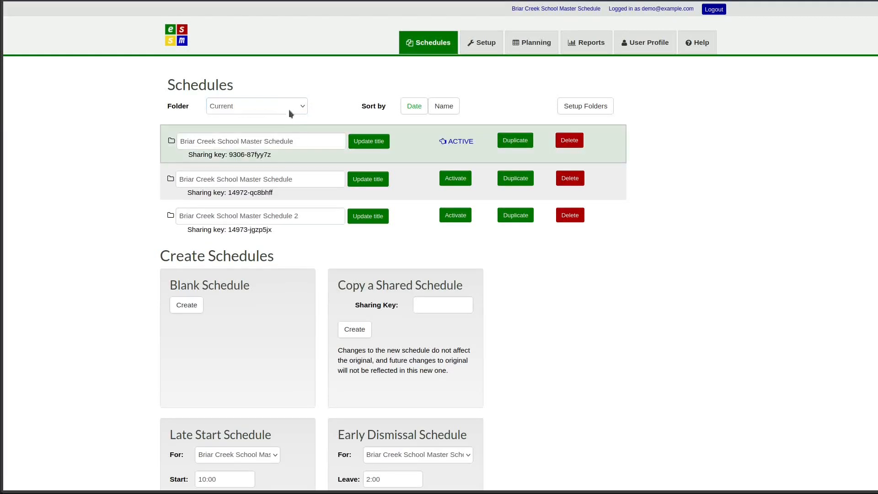
left_click(298, 109)
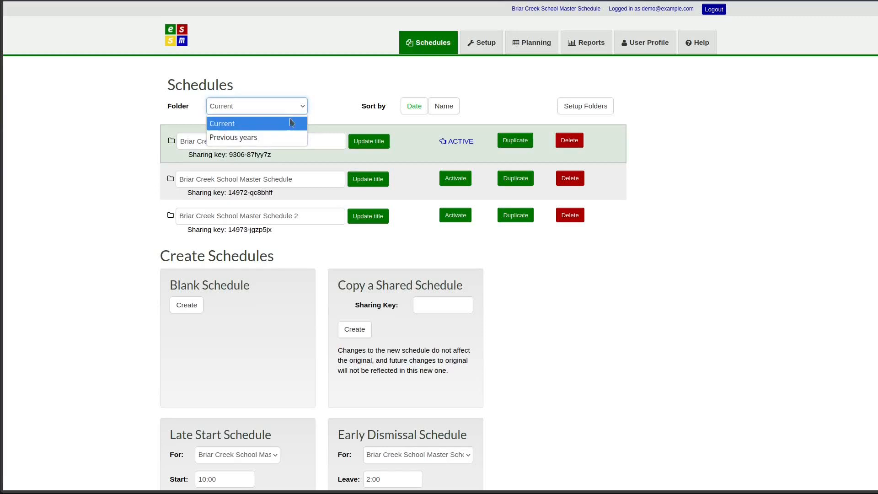
left_click(298, 105)
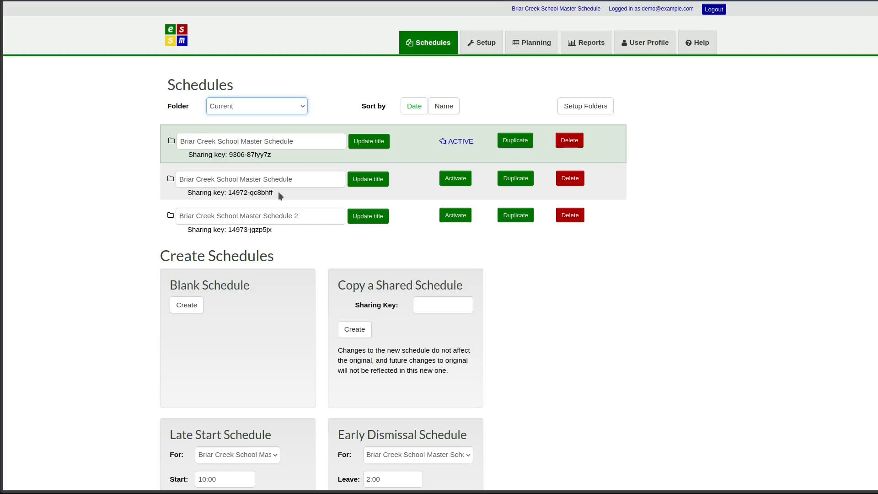
Step: Retitle Briar Creek School Master Schedule 2 as "Briar Creek School Master Schedule BACKUP"
left_click(308, 219)
key("BackSpace")
key("BackSpace")
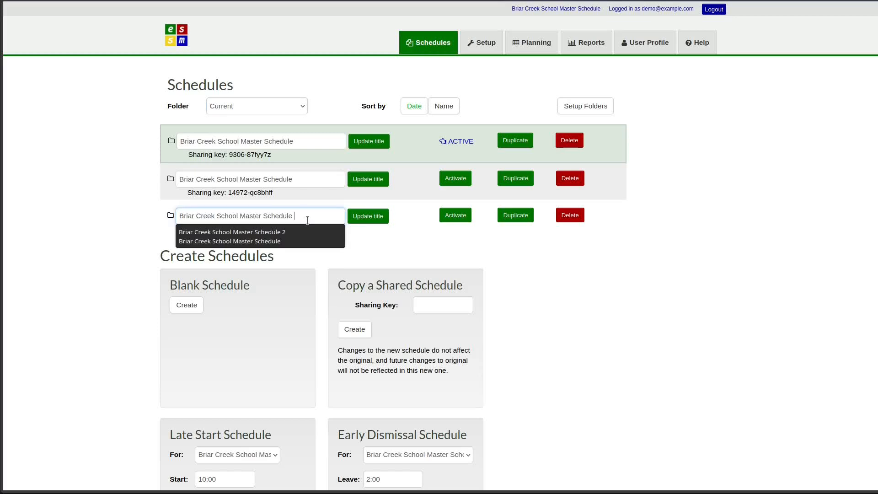
type("BAC")
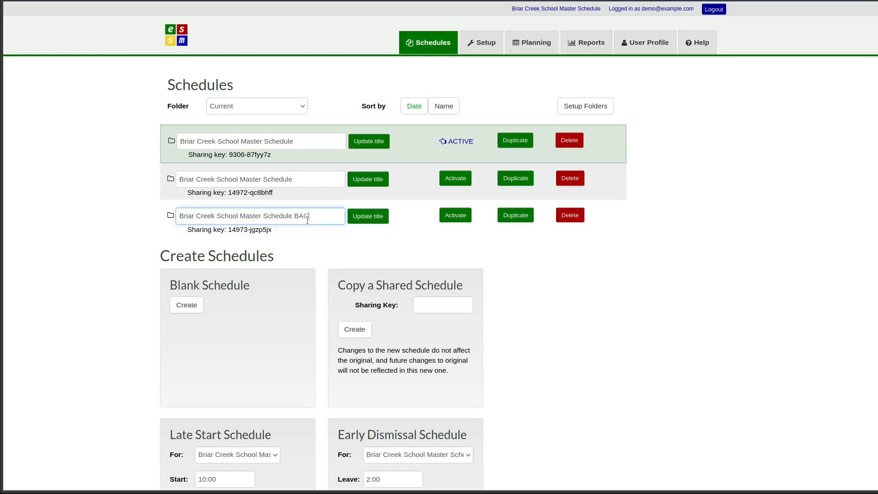
type("KUP")
left_click(362, 218)
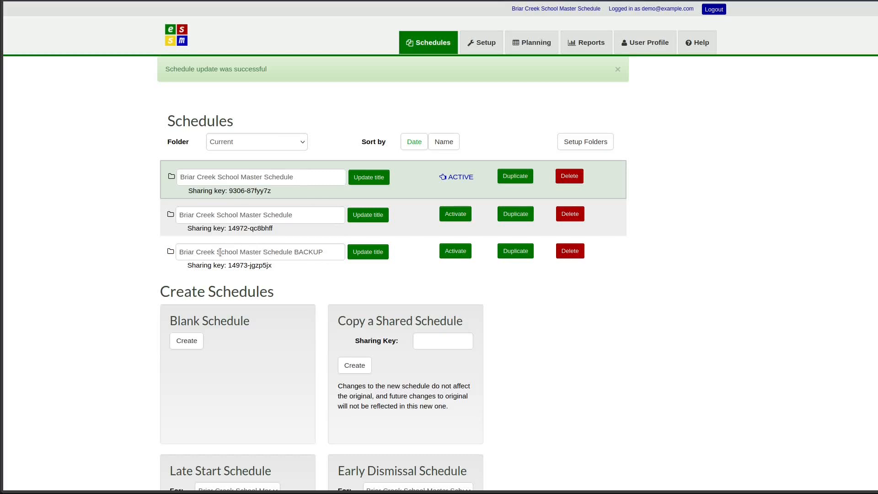
Step: Move the BACKUP schedule into the Previous years folder and display that folder's schedules
left_click(171, 252)
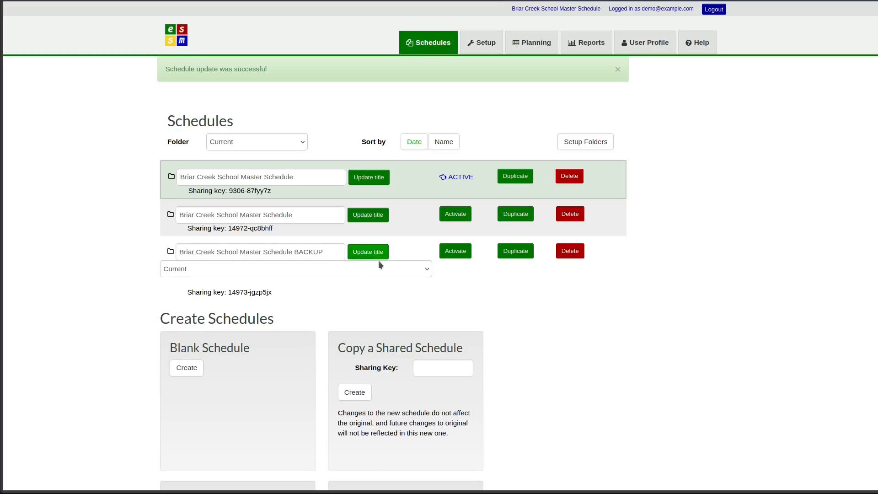
left_click(399, 270)
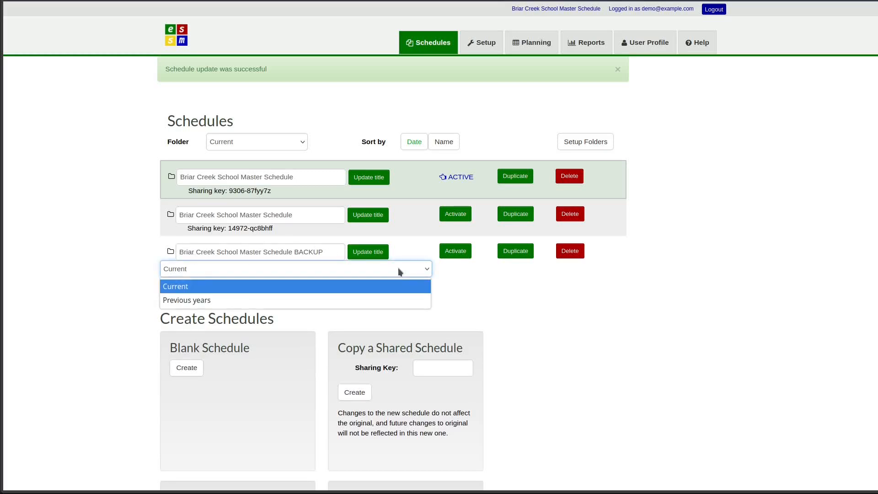
left_click(213, 301)
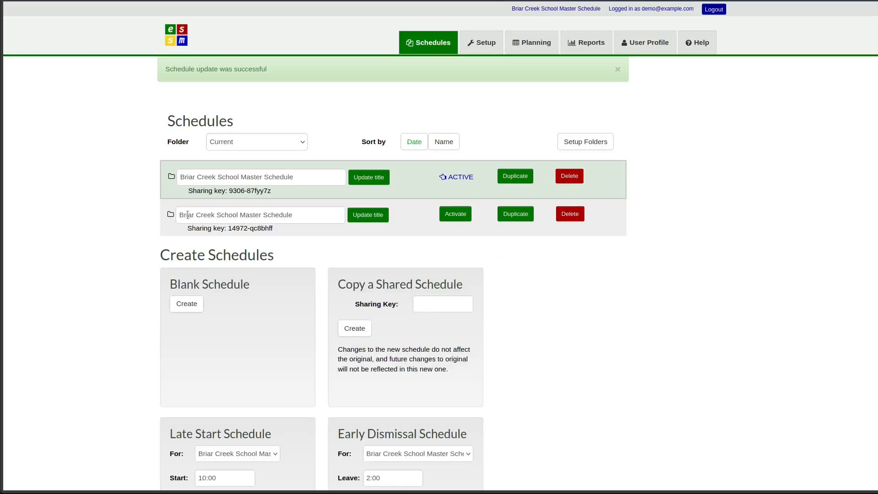
left_click(302, 143)
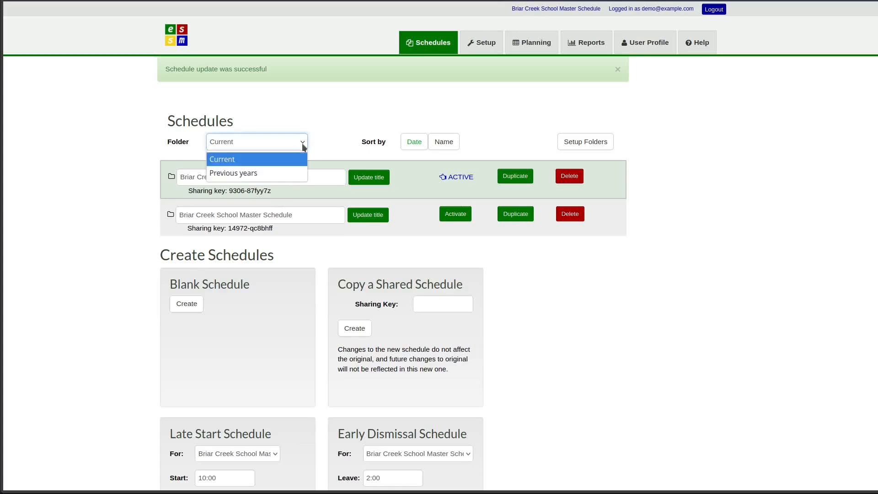
left_click(260, 174)
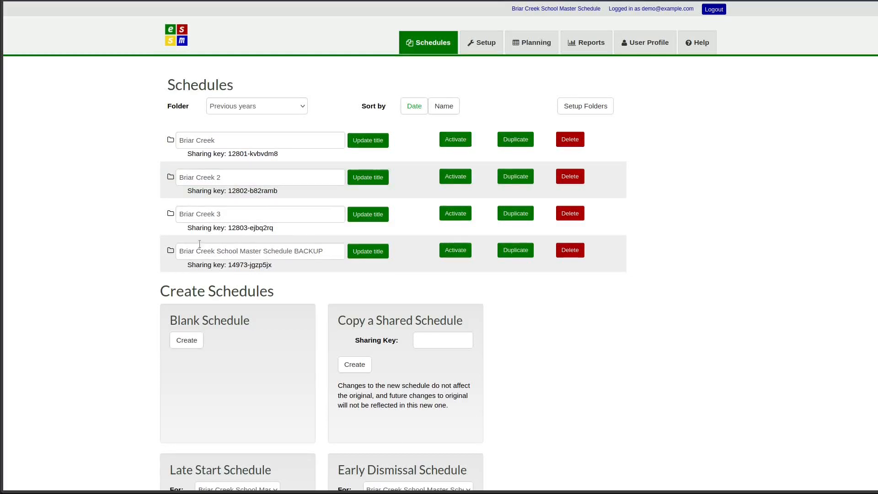
Step: Move the BACKUP schedule back to the Current folder and display the Current schedules
left_click(171, 252)
left_click(174, 267)
left_click(175, 283)
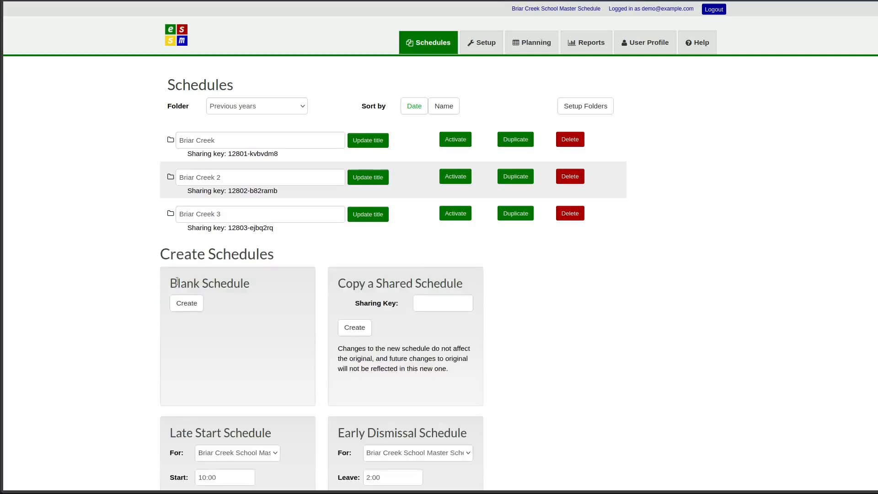
left_click(284, 104)
left_click(266, 124)
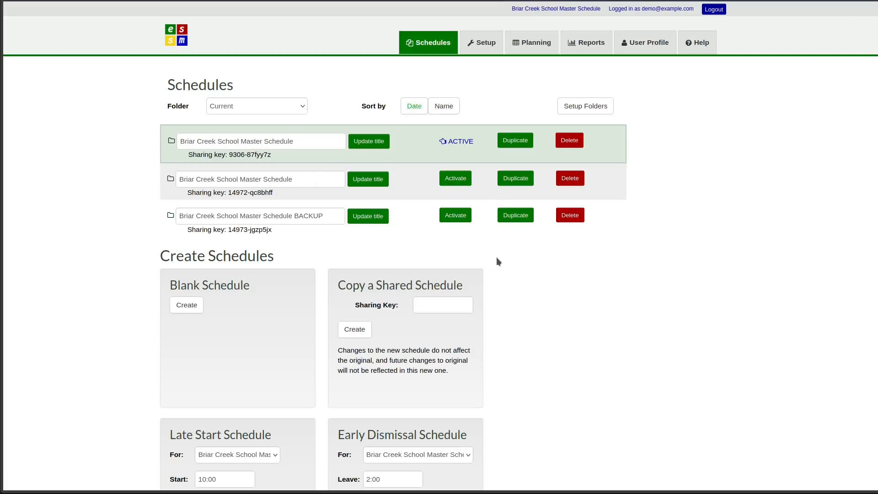
Step: In the folder setup, create a new schedule folder named "Temporary"
left_click(591, 112)
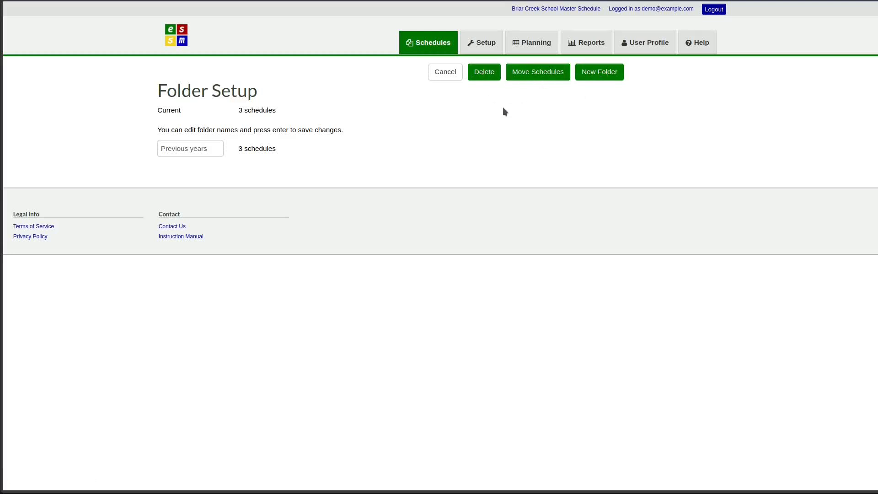
left_click(595, 72)
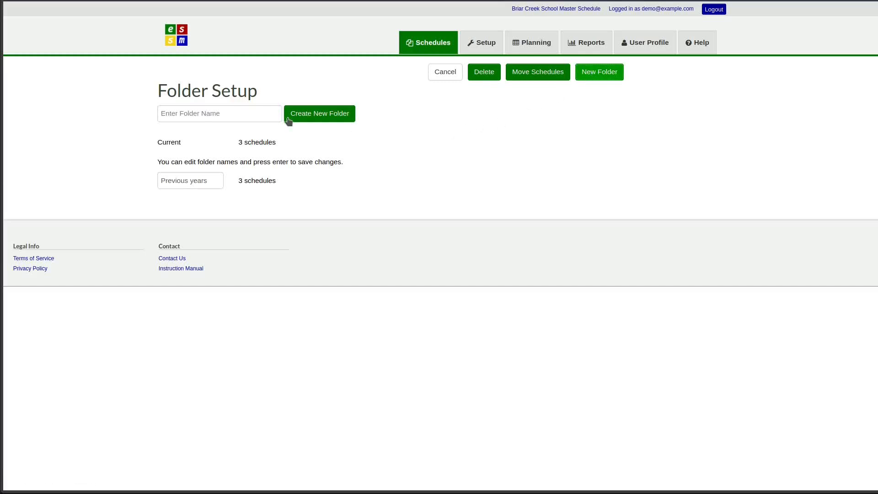
left_click(226, 112)
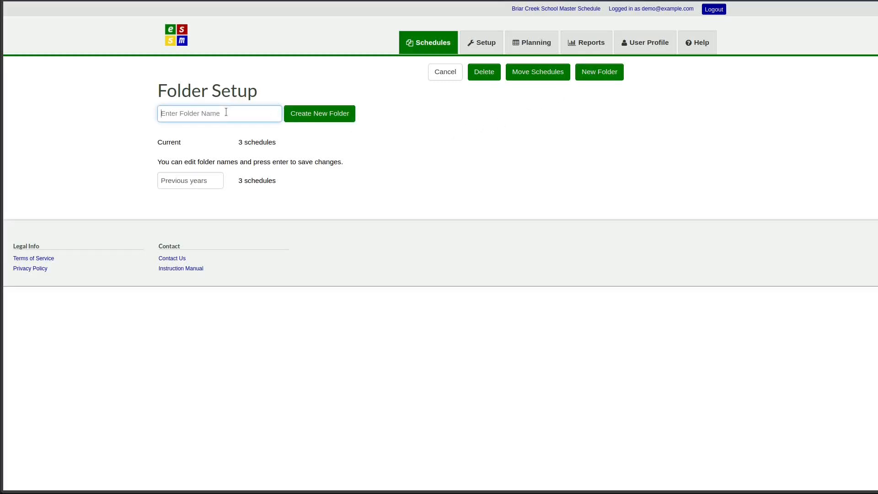
type("Temporary")
left_click(312, 118)
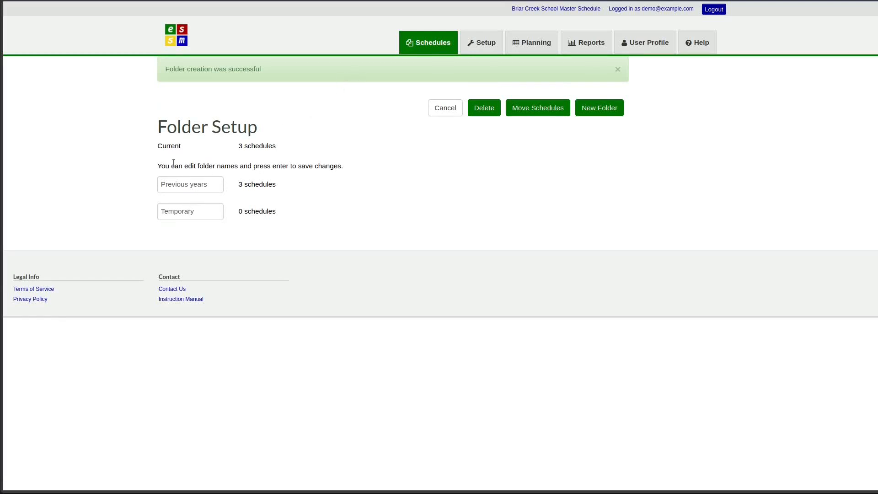
Step: Rename the Temporary folder as "Temporary B" and save the name
left_click(209, 211)
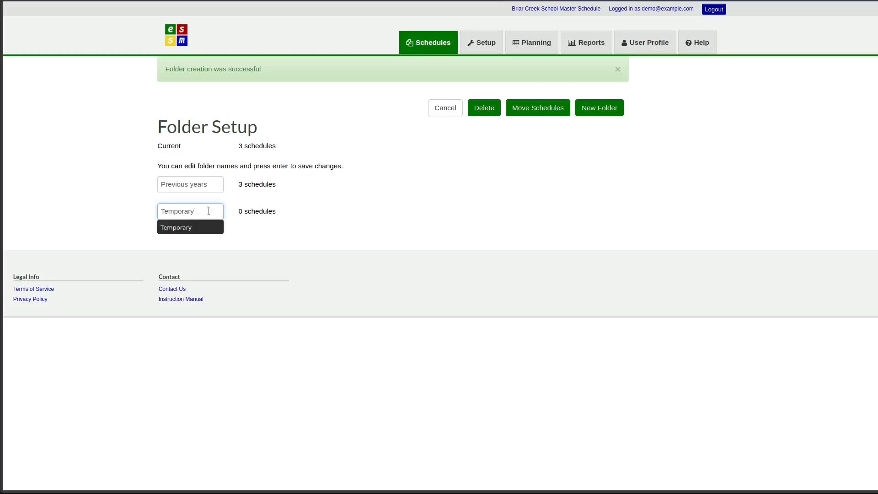
type("B")
key("Return")
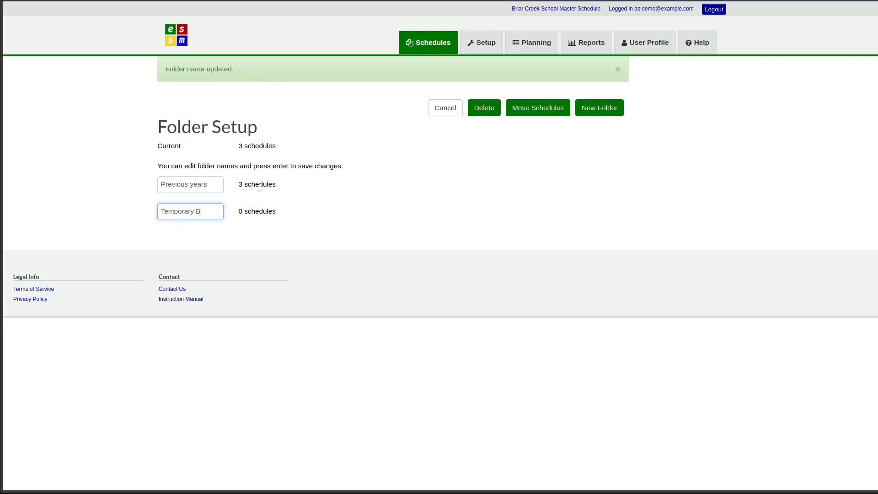
Step: Move all schedules from the Previous years folder to the temporary folder
left_click(539, 109)
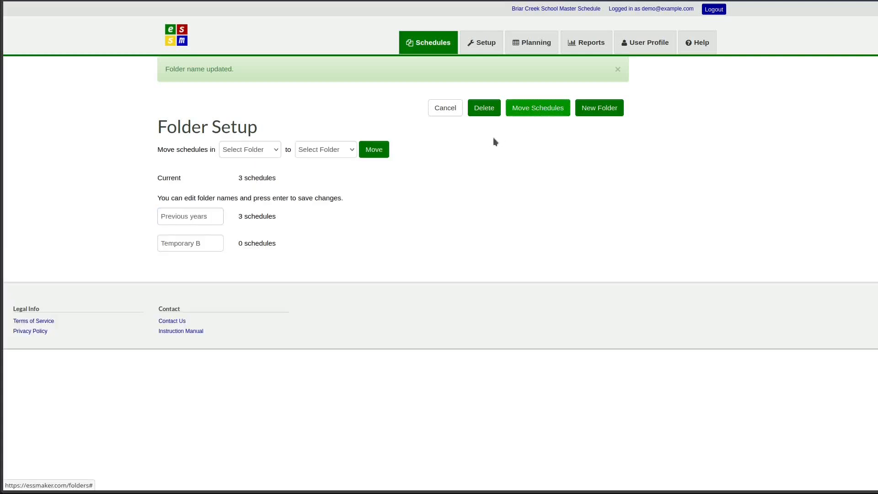
left_click(249, 152)
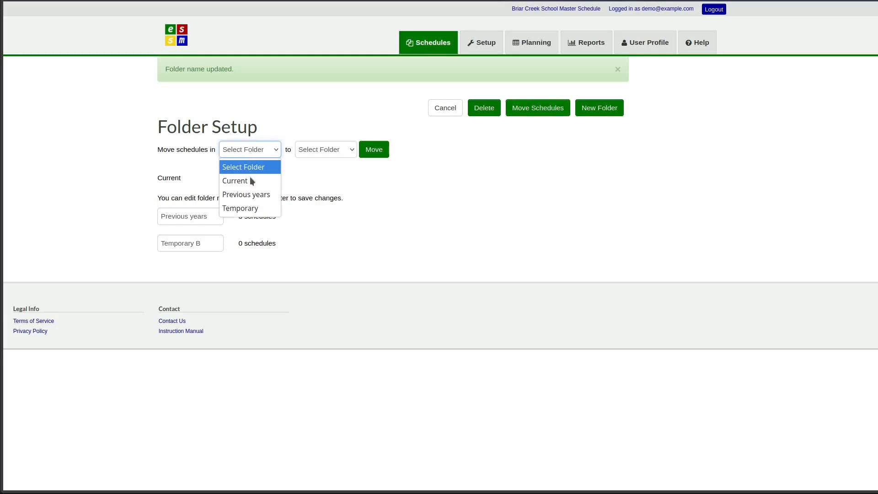
left_click(247, 194)
left_click(326, 155)
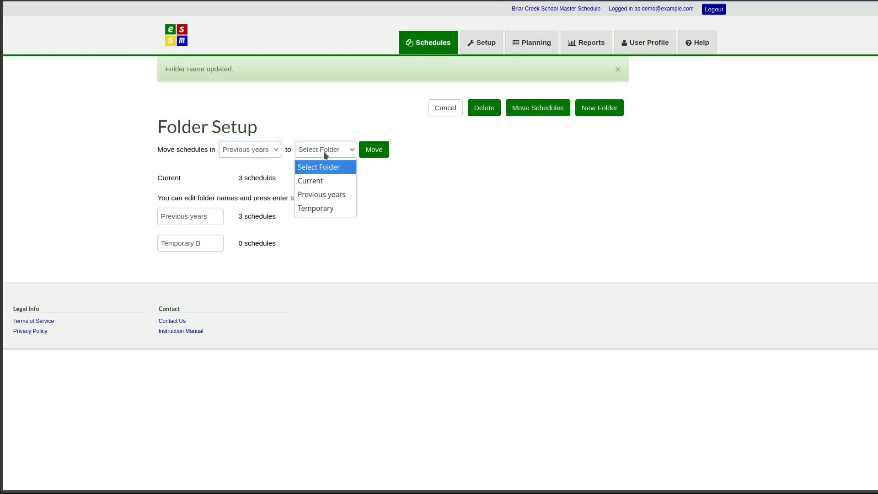
left_click(332, 207)
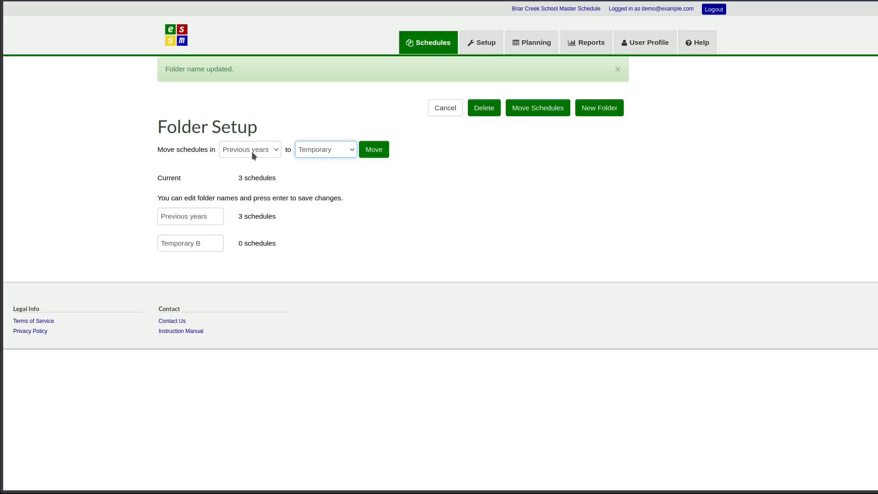
left_click(373, 152)
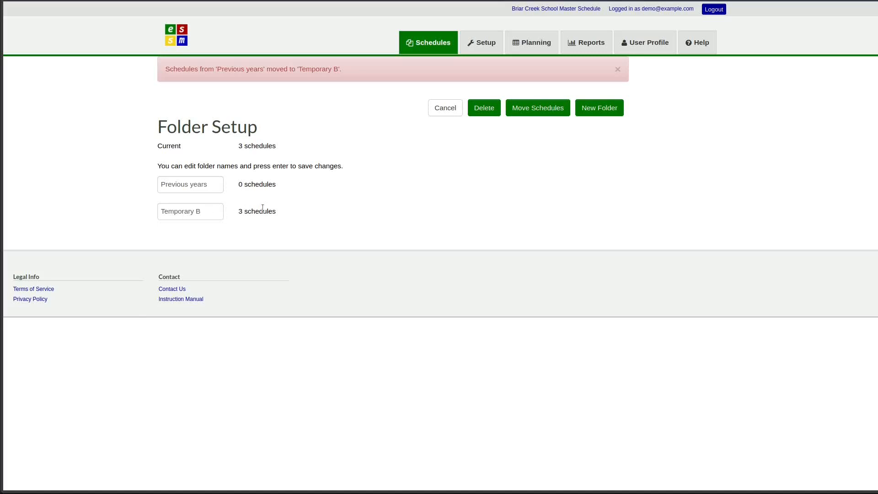
Step: Move all schedules from the Temporary B folder back to Previous years
left_click(527, 109)
left_click(270, 146)
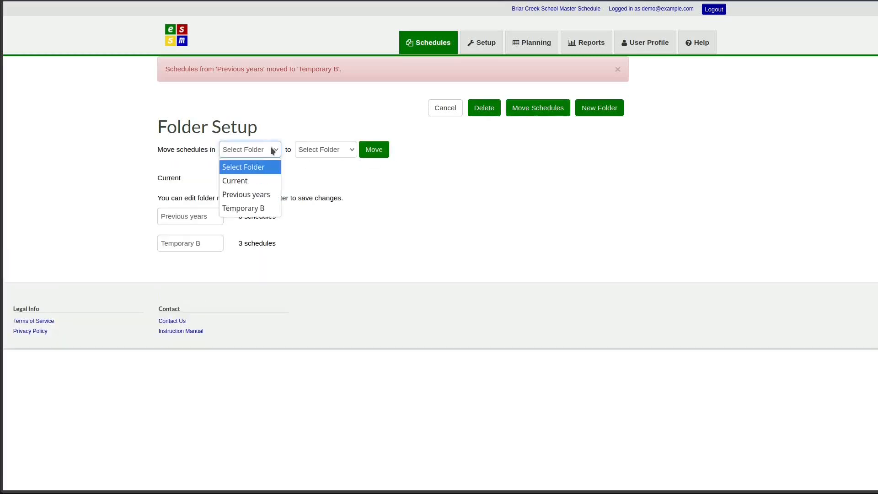
left_click(252, 207)
left_click(327, 147)
left_click(323, 193)
left_click(367, 152)
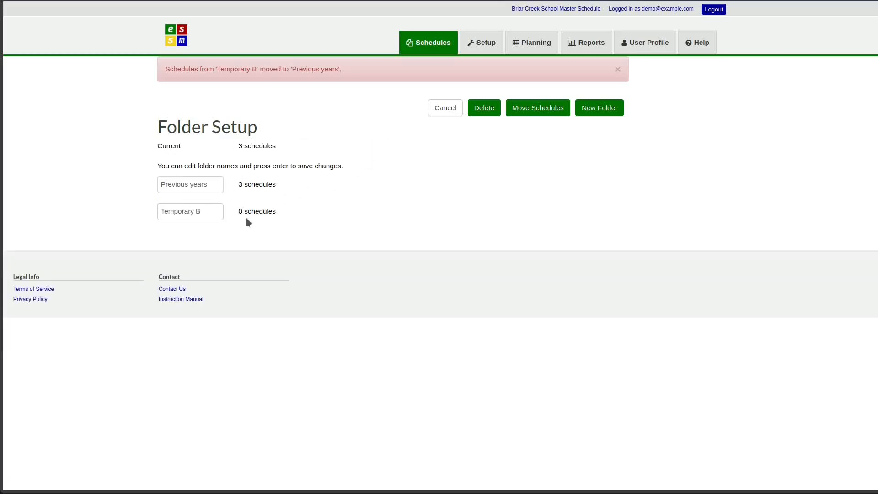
Step: Delete the Temporary B folder and leave the folder setup for the schedules list
left_click(484, 109)
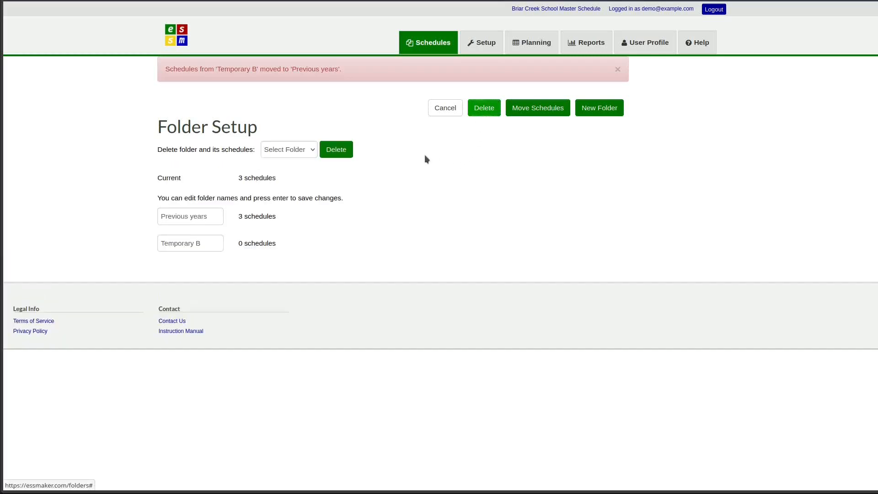
left_click(314, 150)
left_click(292, 180)
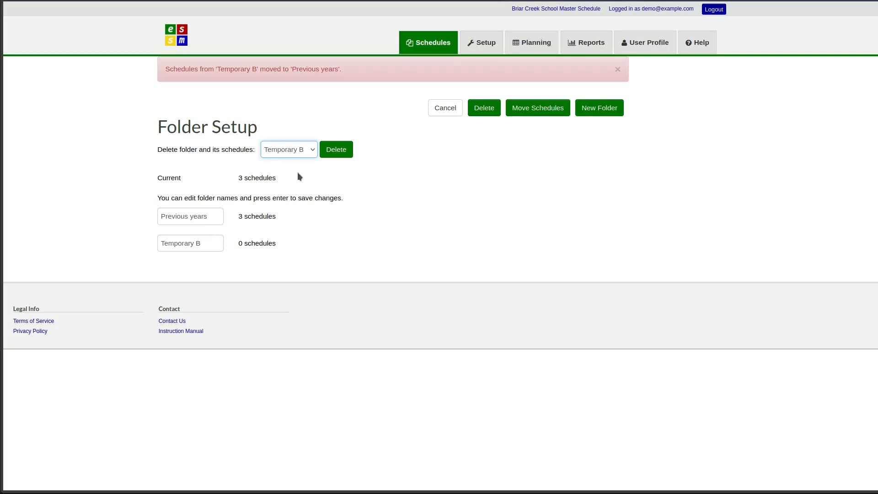
left_click(337, 153)
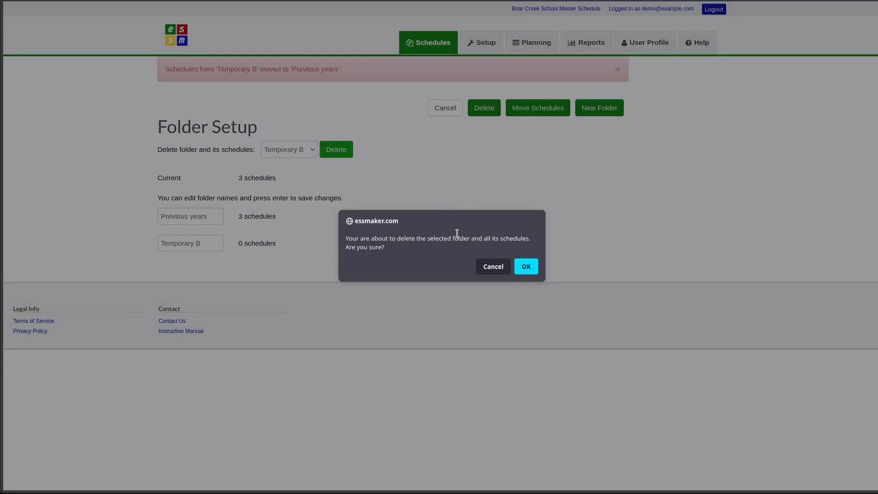
left_click(527, 268)
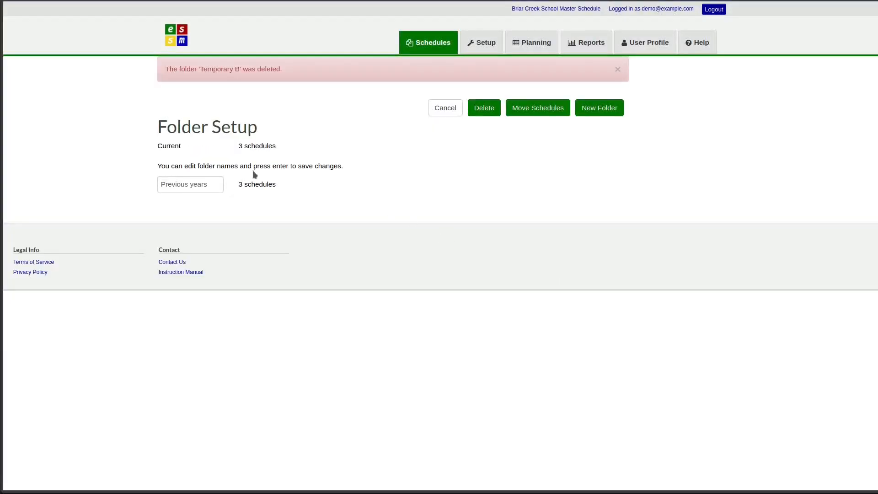
left_click(446, 109)
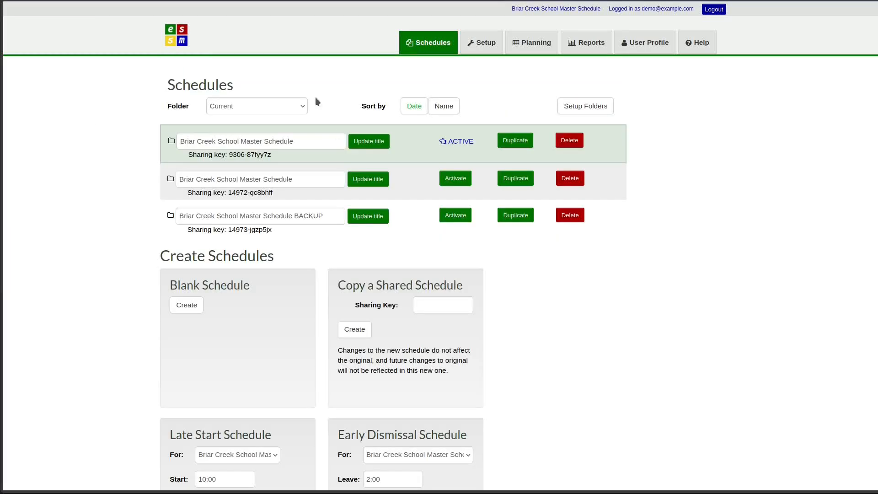
left_click(287, 102)
left_click(311, 67)
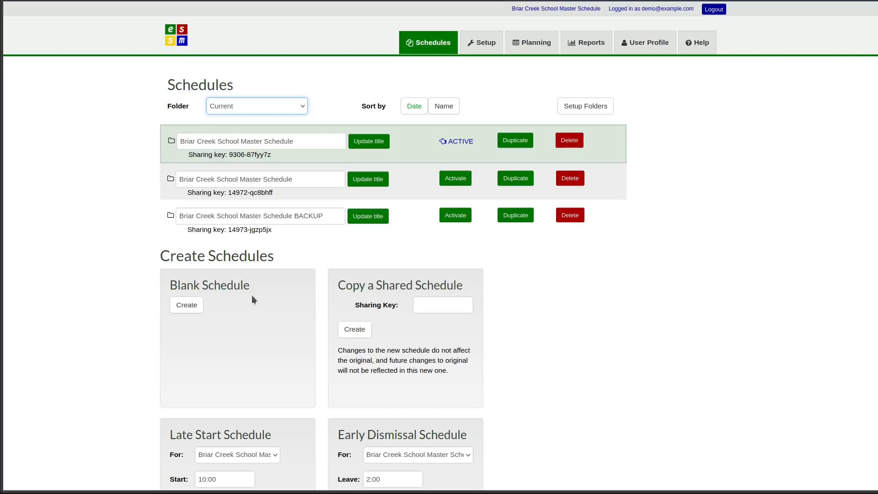
left_click_drag(360, 285, 440, 283)
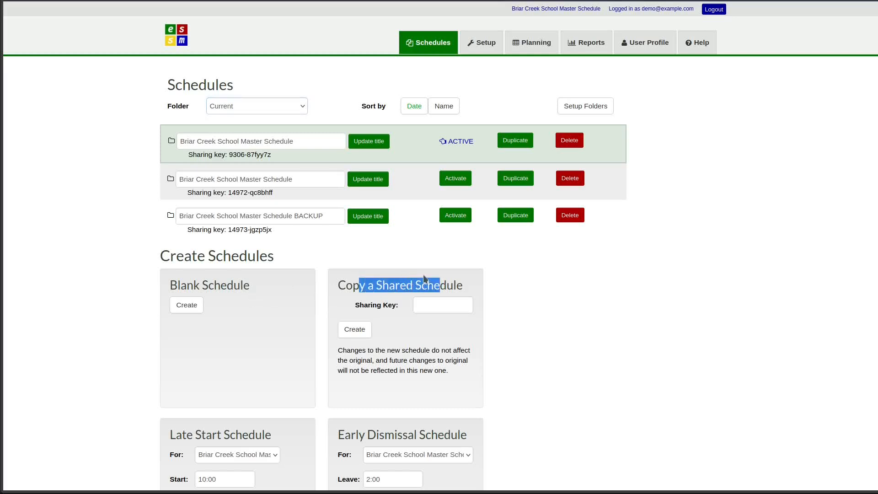
left_click(425, 280)
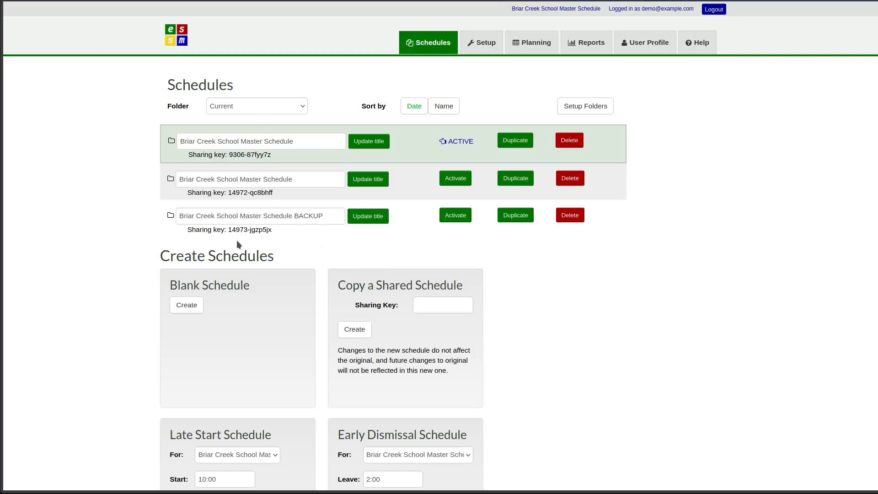
Step: Locate the BACKUP schedule's sharing key and place the cursor in the Sharing Key field for copying a shared schedule
left_click_drag(228, 230, 279, 232)
left_click(277, 236)
left_click(418, 305)
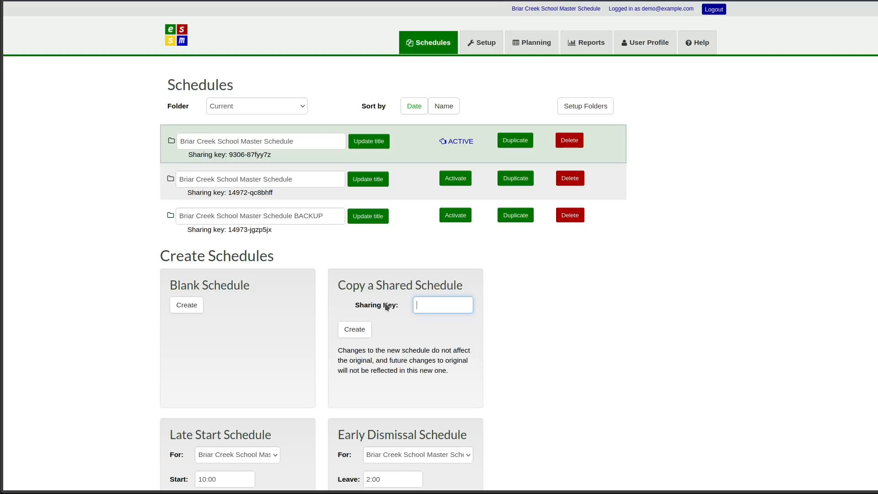
Step: Start a blank schedule and examine the Classroom Only option for copying from an existing master schedule by sharing key
left_click_drag(346, 285, 416, 285)
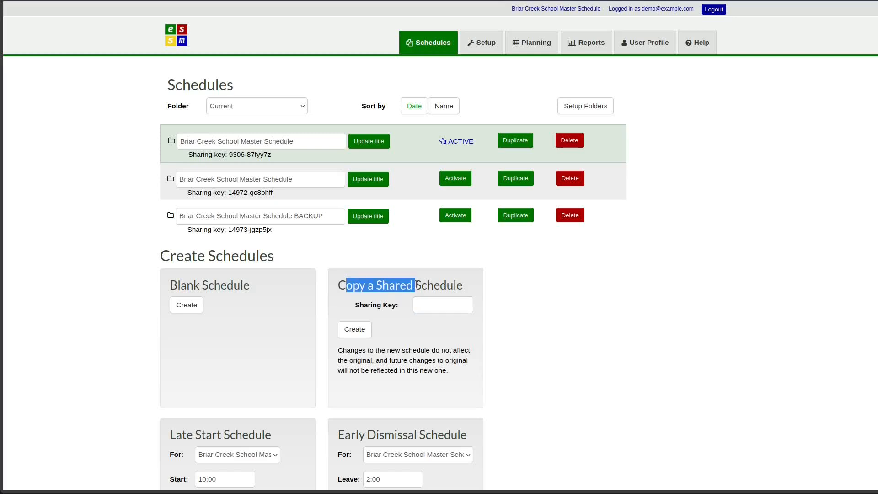
left_click(417, 286)
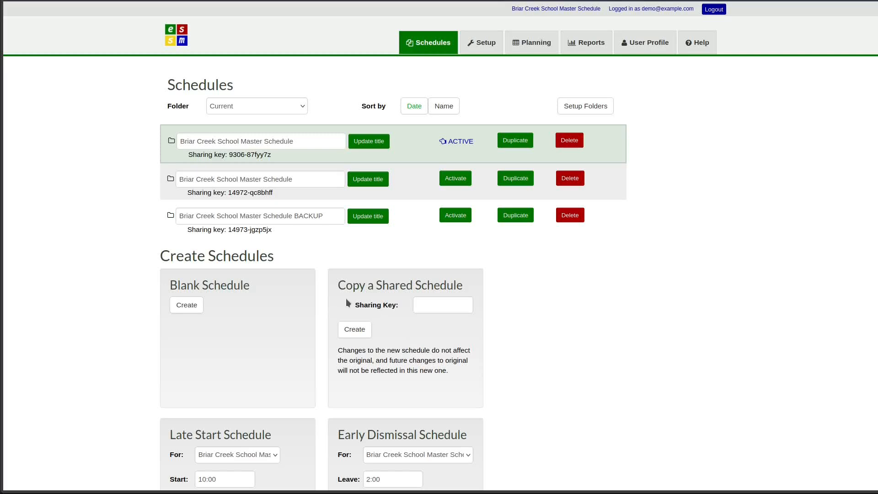
left_click(193, 310)
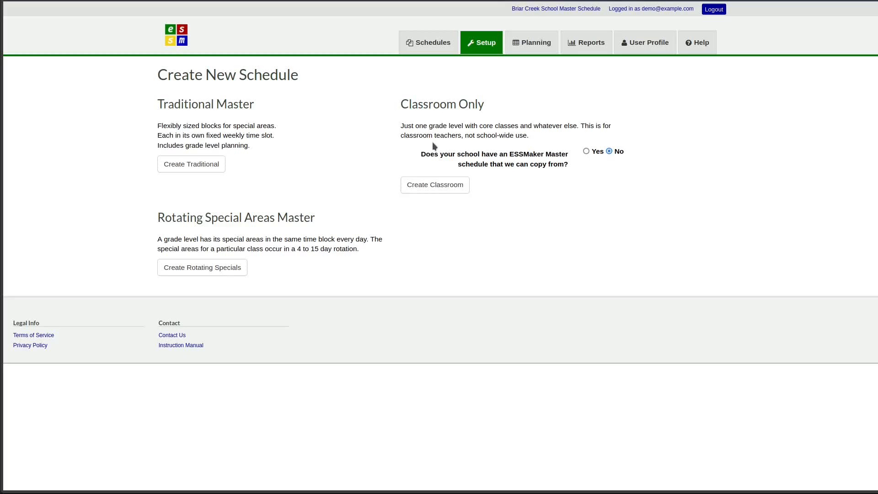
left_click(586, 152)
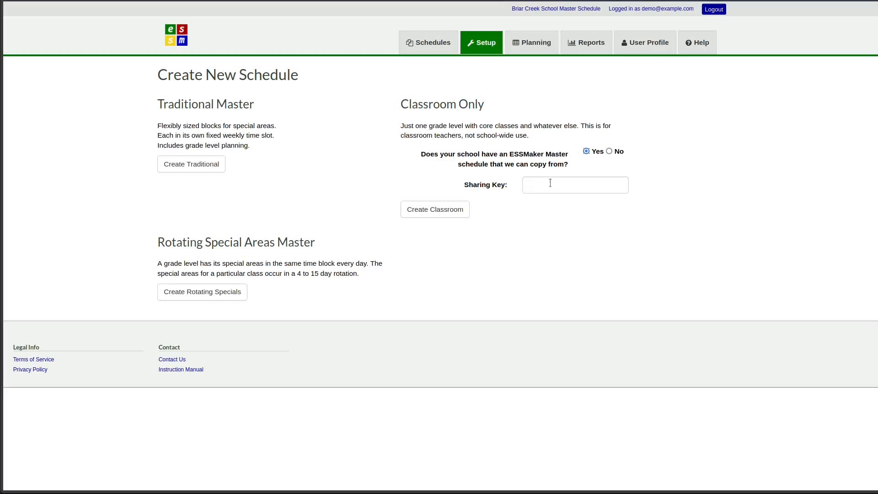
left_click(610, 151)
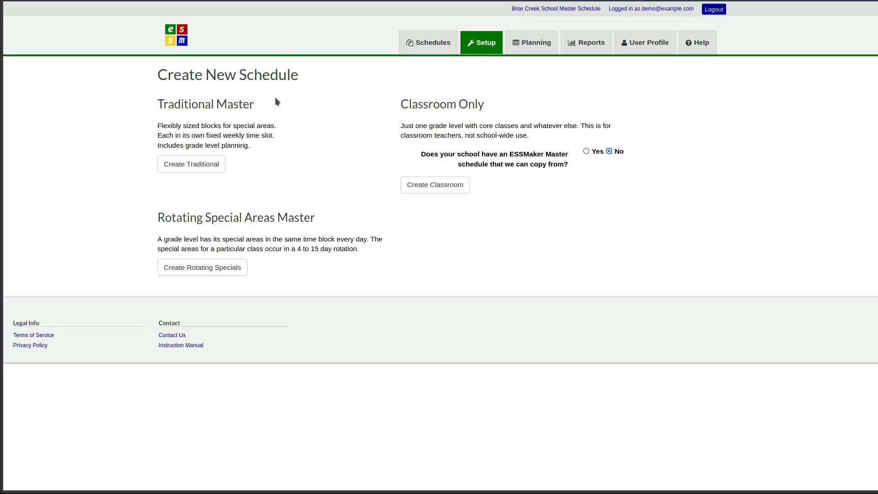
Step: Return to the schedules list and start a new blank schedule of the Traditional Master type
left_click(481, 53)
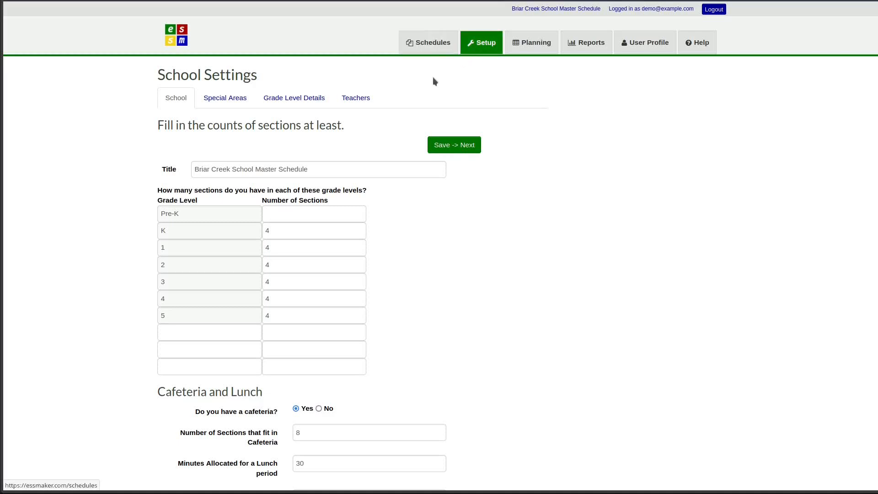
left_click(441, 48)
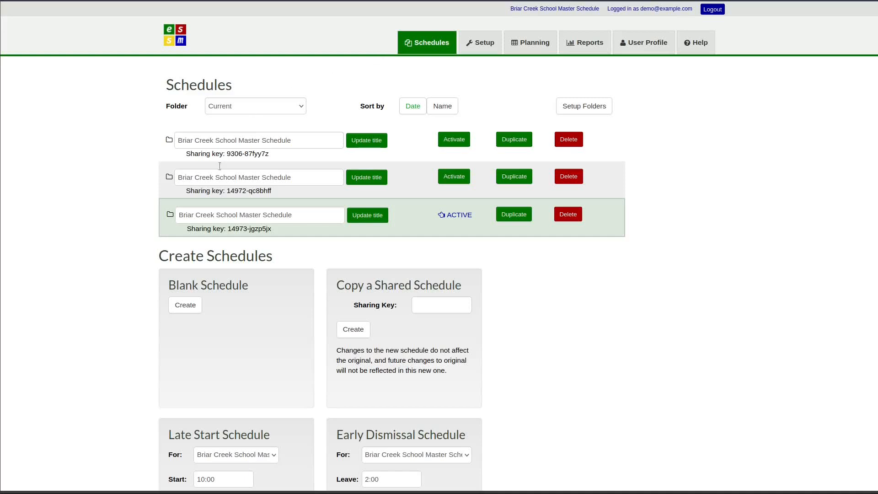
left_click(195, 309)
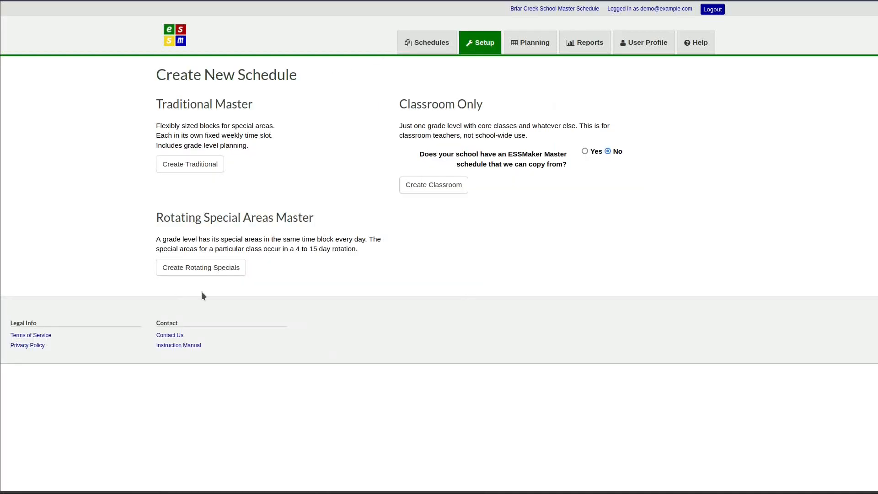
left_click(205, 168)
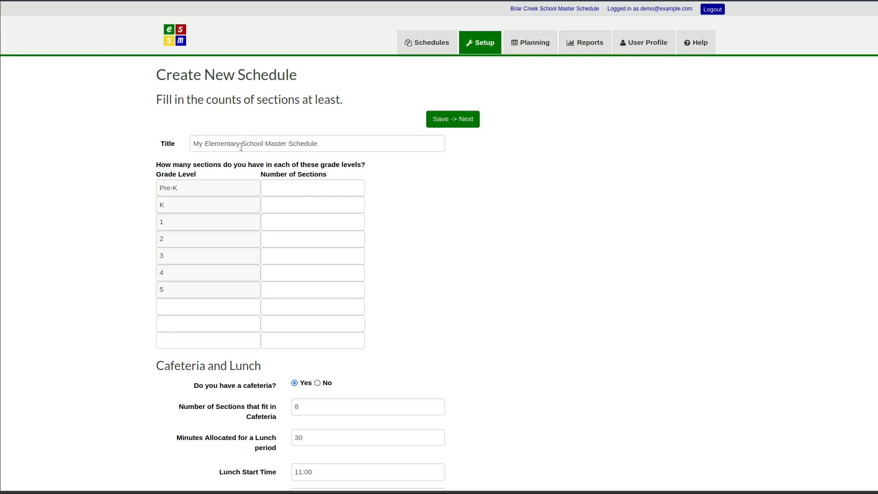
Step: Change the new schedule's title to "Briar Creek School Master Schedule"
left_click_drag(240, 146, 179, 143)
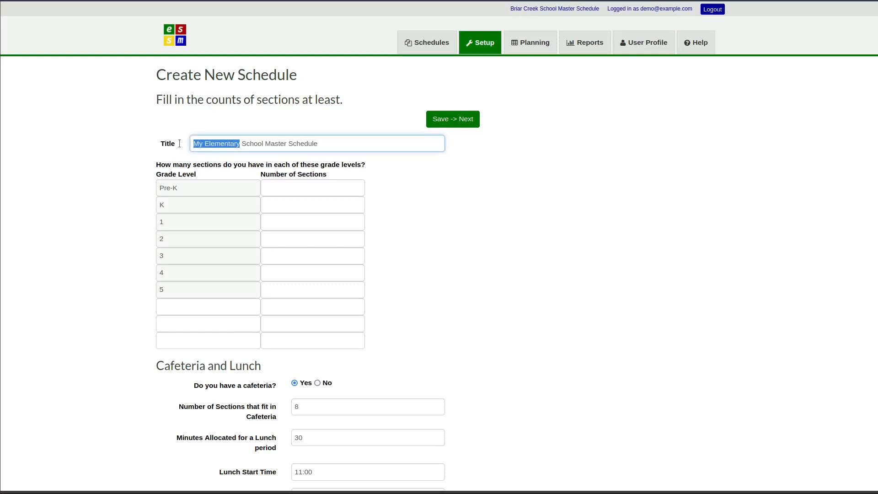
type("Briar C")
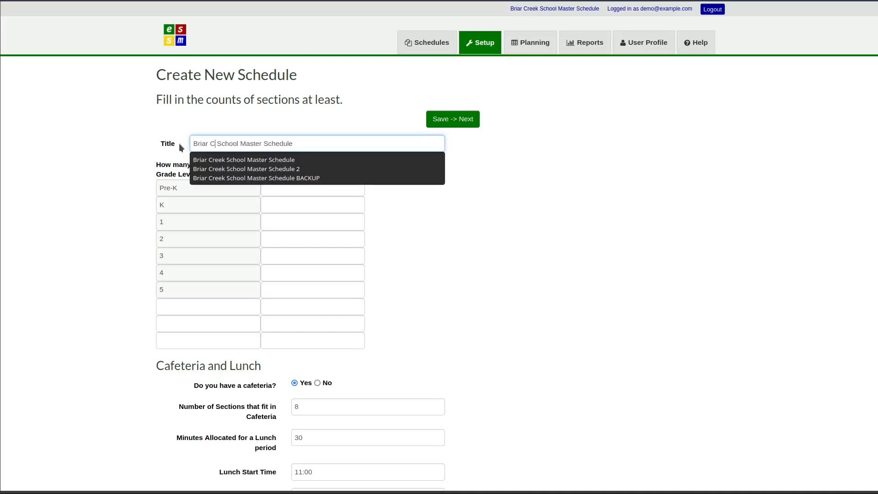
type("reek")
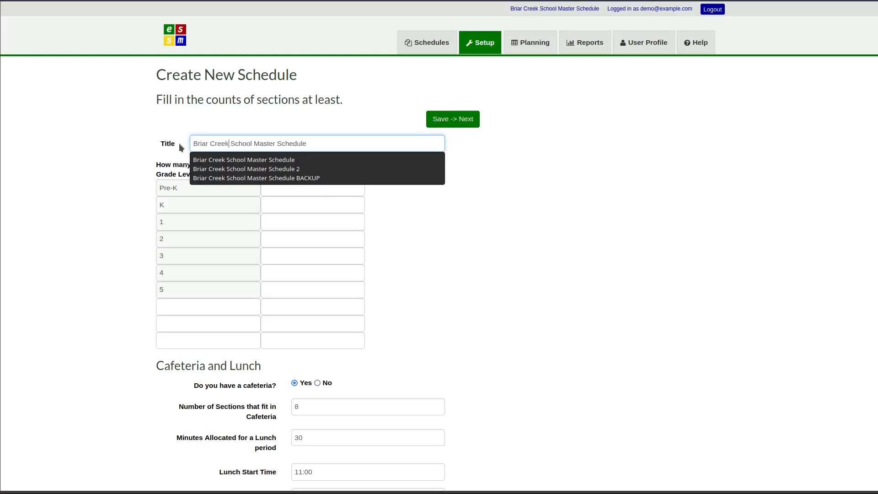
left_click(147, 160)
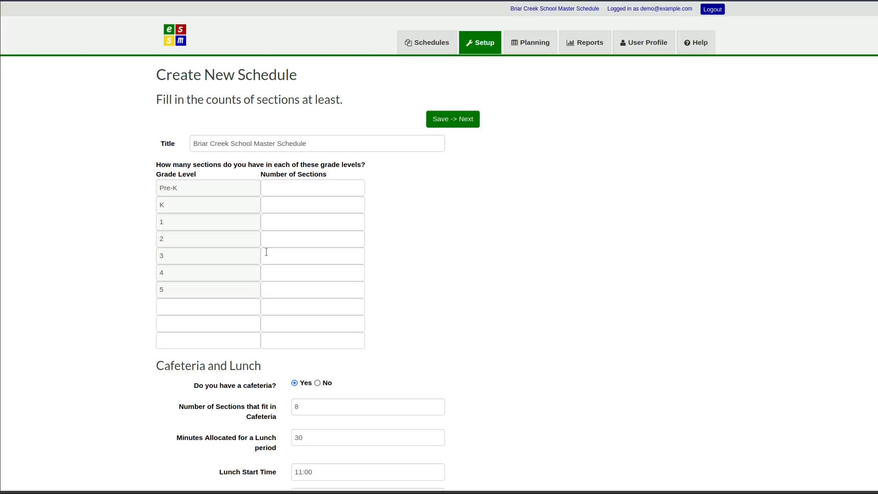
Step: Enter 4 sections for each grade level from K through 5
left_click(272, 216)
left_click(271, 208)
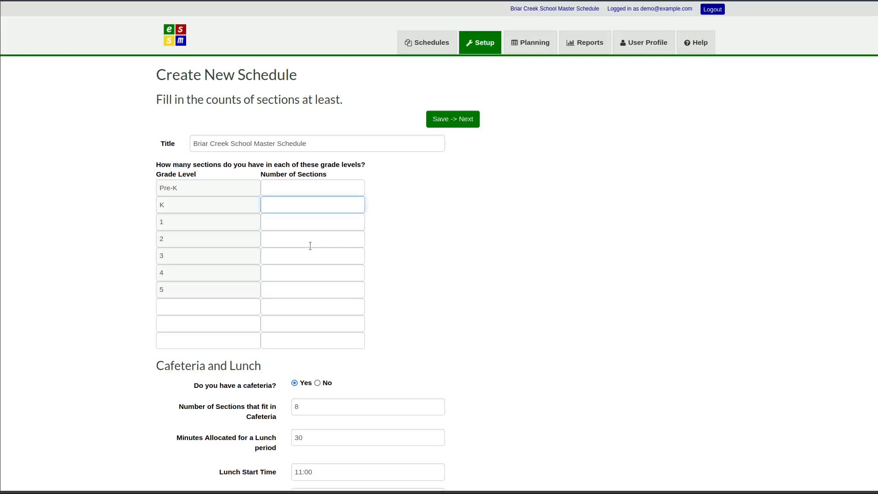
key("4")
key("Tab")
key("4")
key("Tab")
key("4")
key("Tab")
key("4")
key("Tab")
key("4")
key("Tab")
type("4")
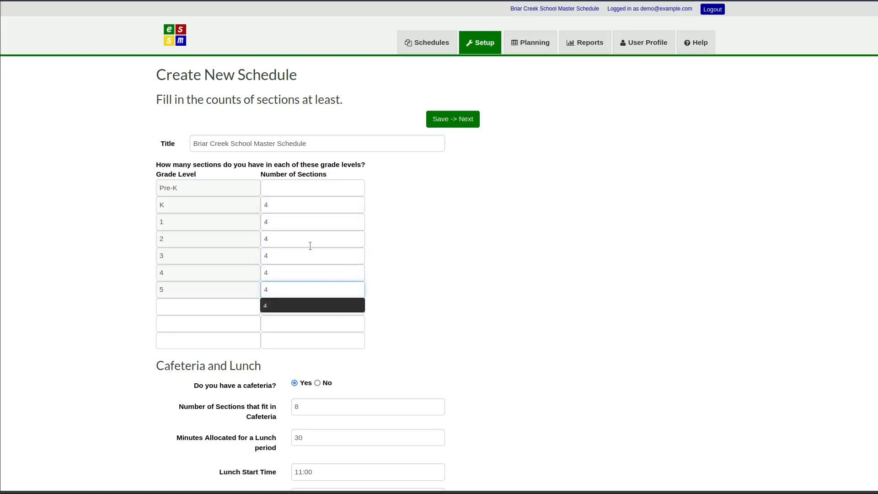
left_click(280, 239)
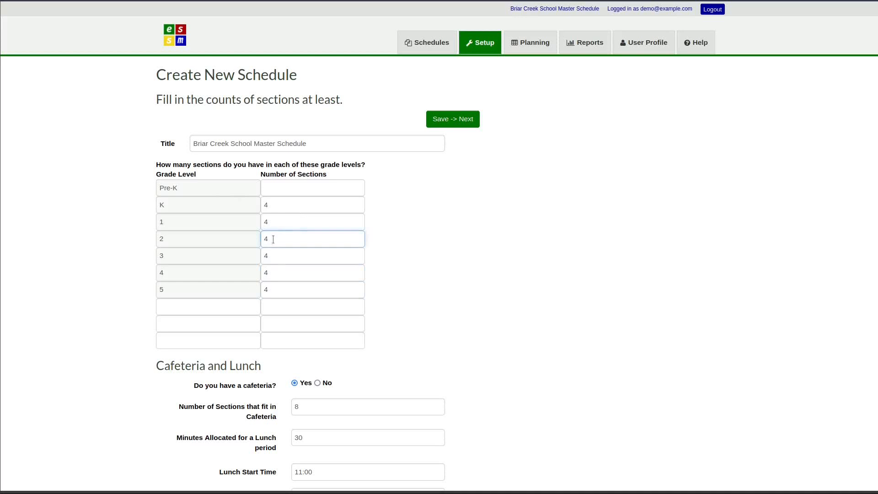
left_click(174, 308)
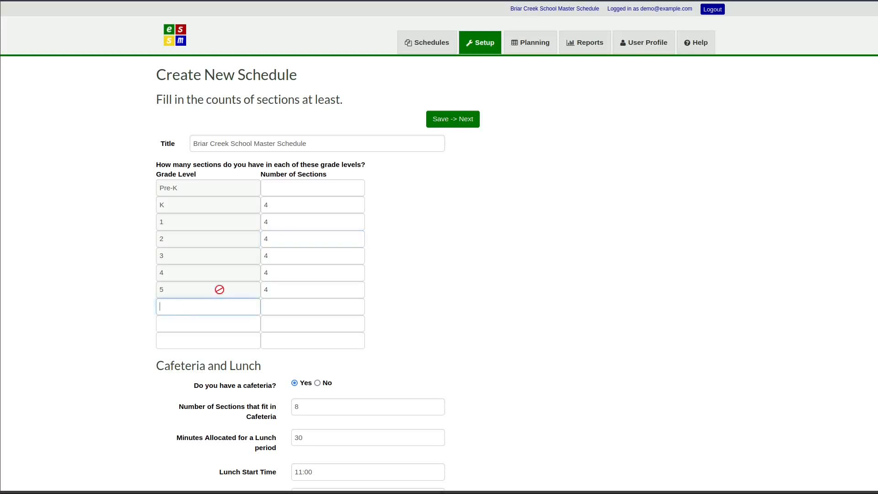
left_click(272, 307)
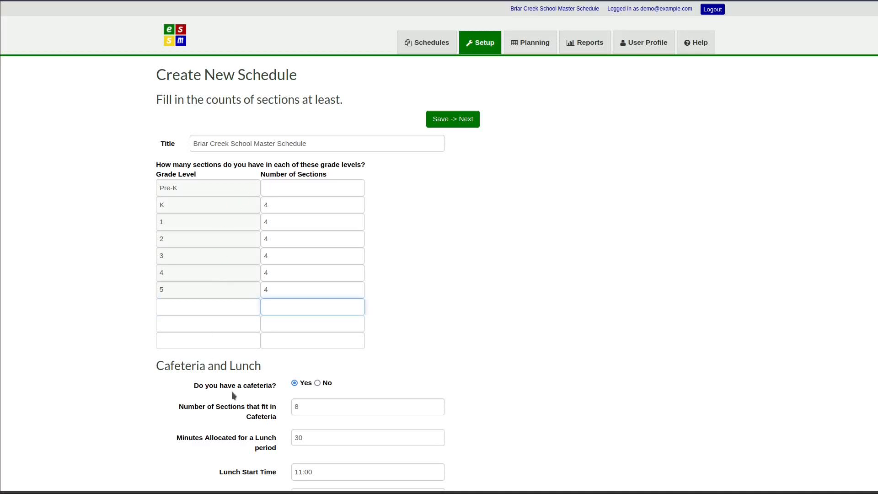
Step: Review the cafeteria, lunch and school day settings, then save the new schedule and continue to Special Areas
scroll(398, 322, "down", 4)
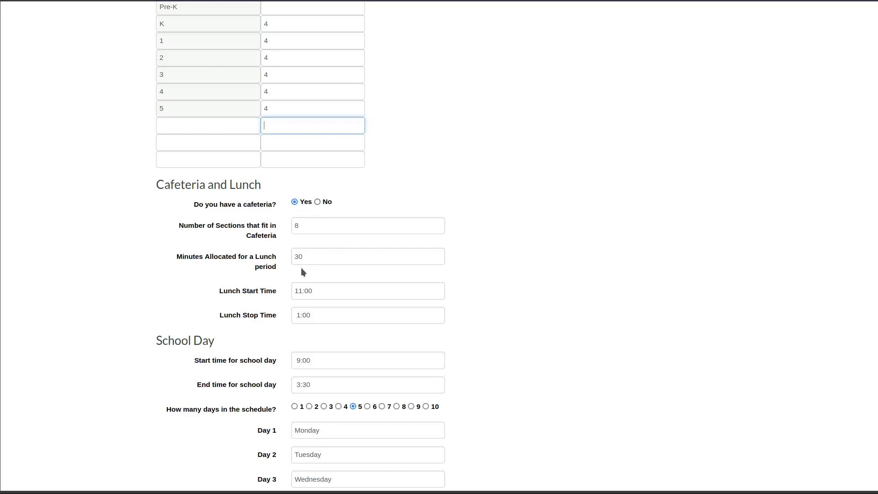
scroll(355, 317, "down", 3)
scroll(357, 320, "down", 2)
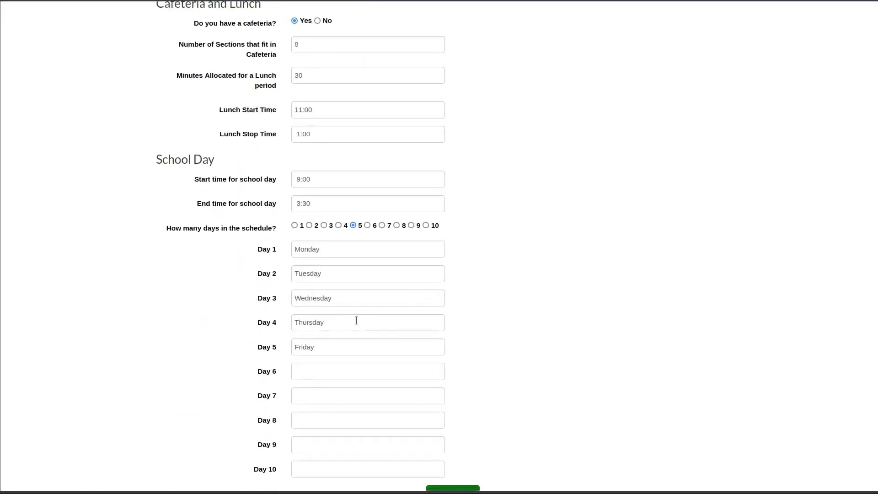
scroll(356, 320, "down", 2)
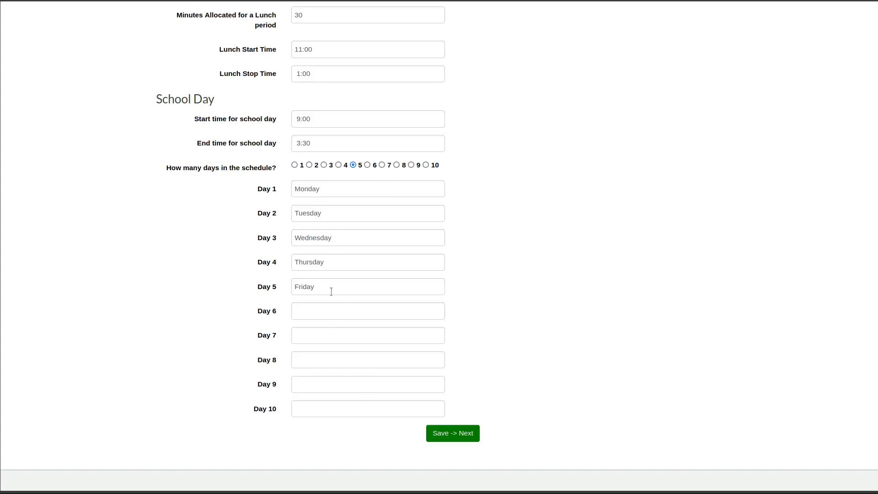
scroll(332, 291, "up", 7)
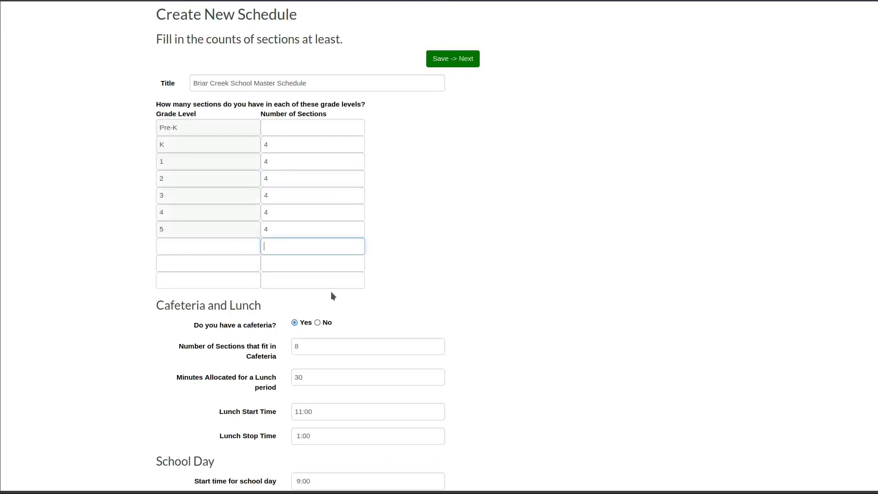
left_click(463, 63)
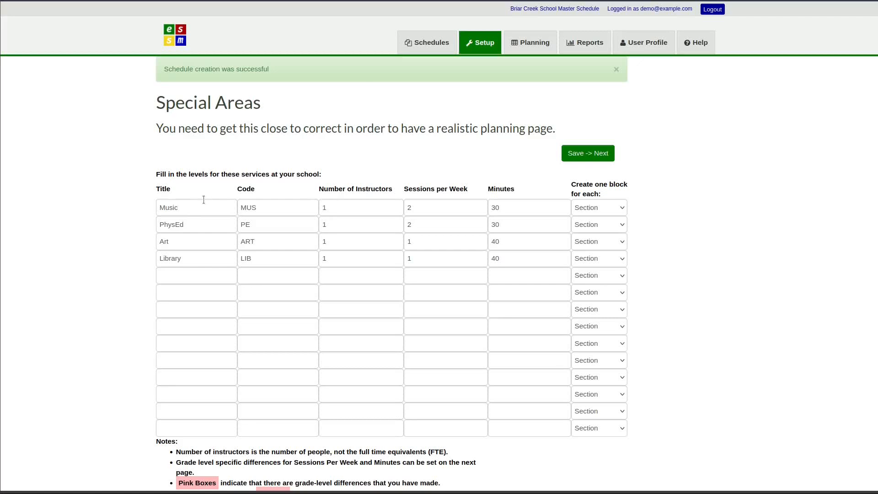
Step: Set the number of Music instructors to 2
left_click(333, 208)
left_click(295, 211)
left_click(228, 206)
left_click(273, 188)
left_click(336, 205)
key("BackSpace")
type("2")
left_click(288, 208)
Step: Set Music to create one block for each grade
left_click(611, 211)
left_click(612, 211)
left_click(596, 207)
left_click(597, 238)
left_click_drag(421, 210, 404, 208)
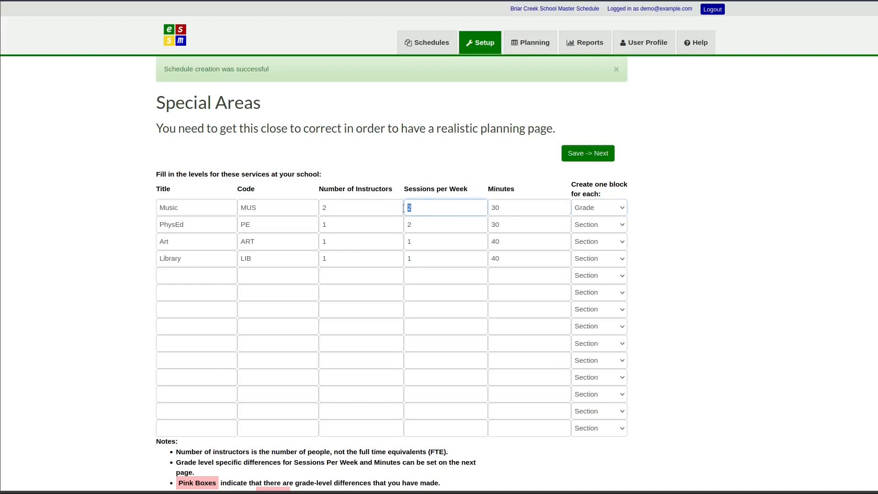
left_click(583, 211)
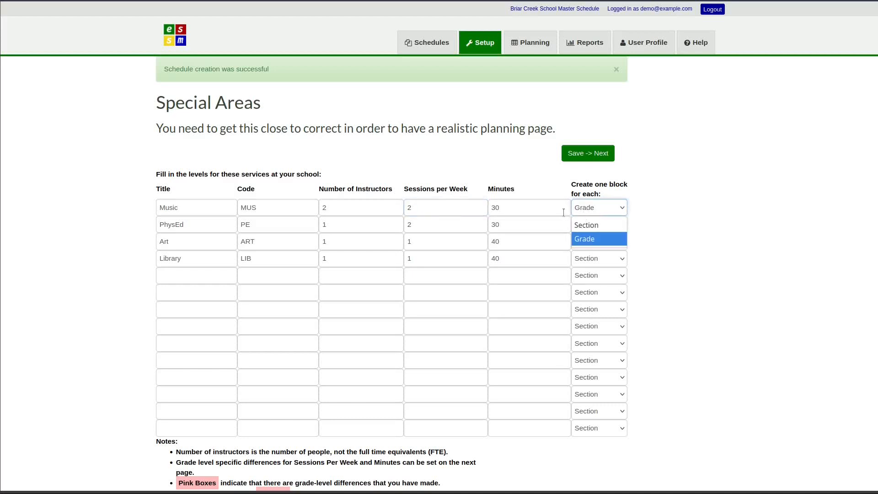
left_click(584, 208)
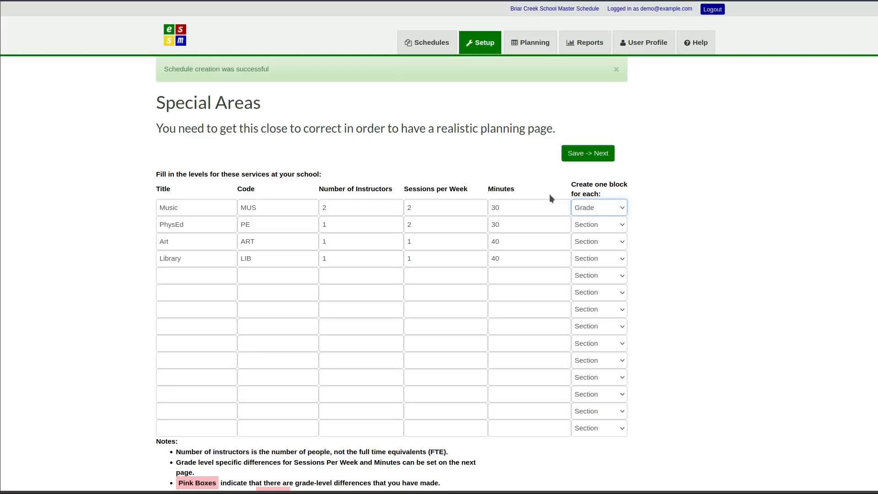
Step: Set Music to create one block for each section and save the special areas
left_click(618, 206)
left_click(608, 224)
left_click(578, 158)
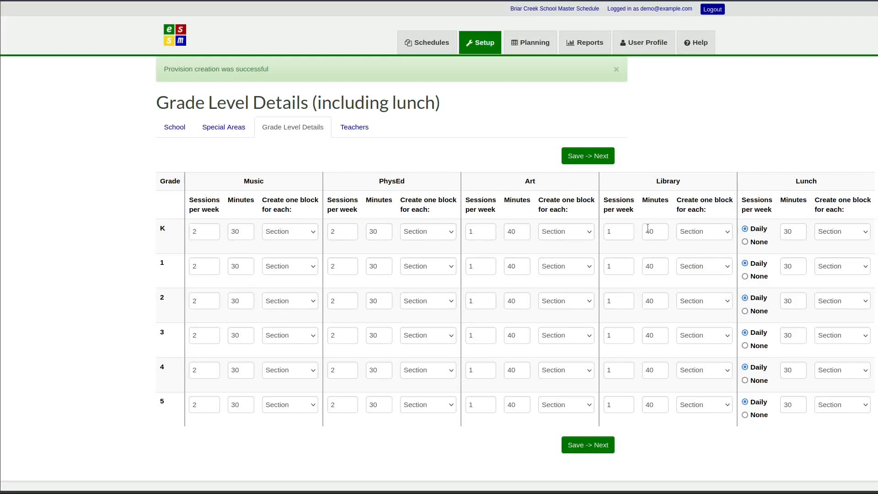
Step: For grade K, set Music and PhysEd to 20 minutes and Art and Library to 30 minutes, then save the grade level details
left_click(236, 234)
key("BackSpace")
type("2")
left_click_drag(373, 231, 366, 231)
type("2")
left_click(509, 232)
left_click_drag(509, 231, 506, 232)
type("3")
left_click(650, 232)
left_click_drag(651, 231, 643, 231)
type("3")
left_click(564, 161)
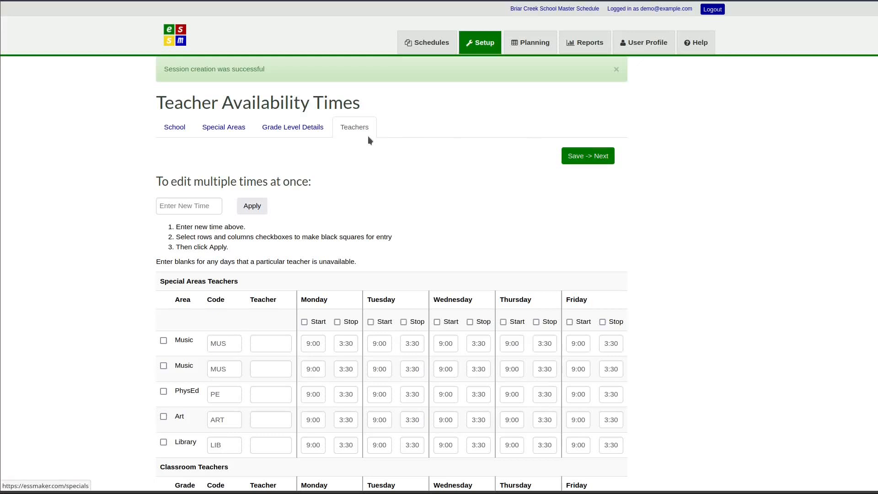
Step: Go back to Special Areas, set Music's minutes to 35 for all grade levels, and save
left_click(232, 133)
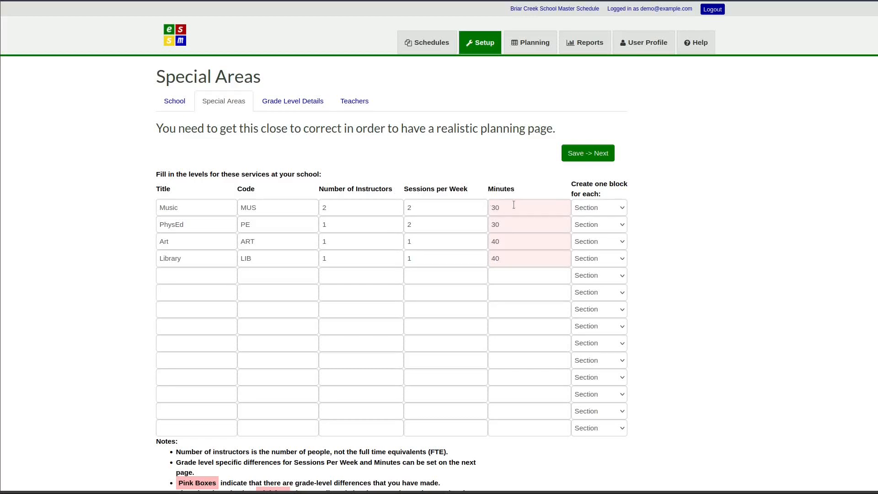
scroll(514, 205, "down", 2)
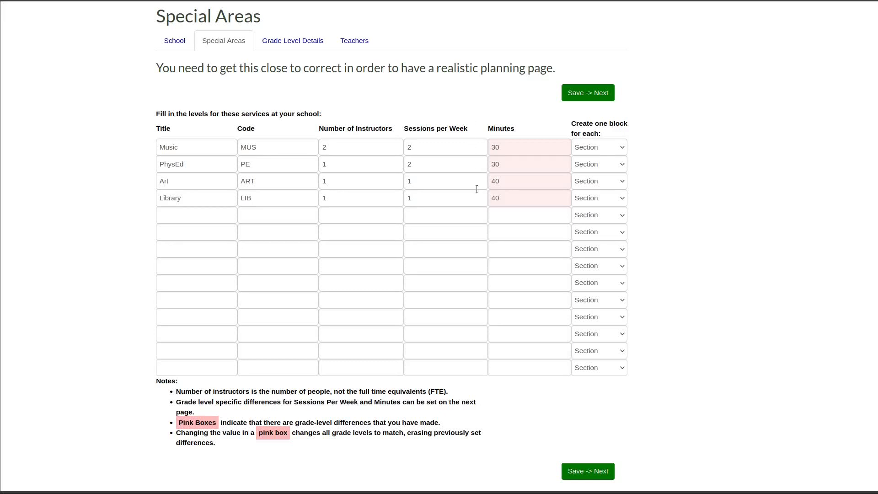
left_click(504, 146)
key("BackSpace")
type("5")
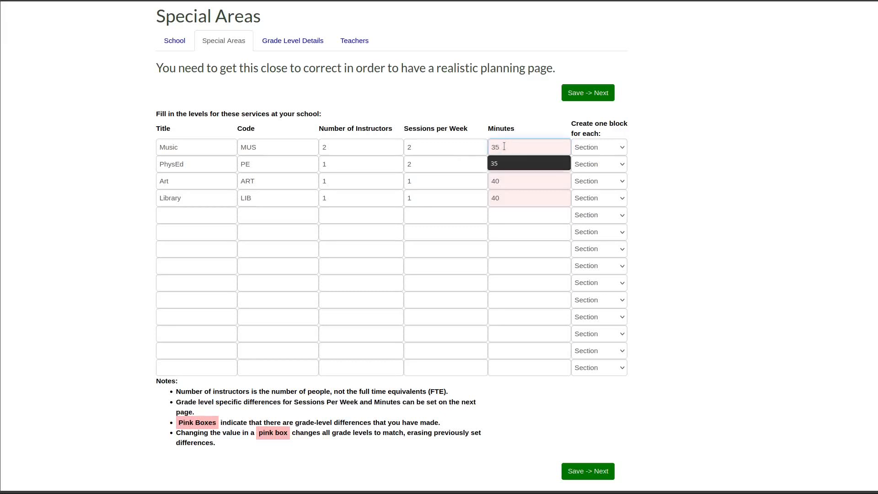
left_click(470, 166)
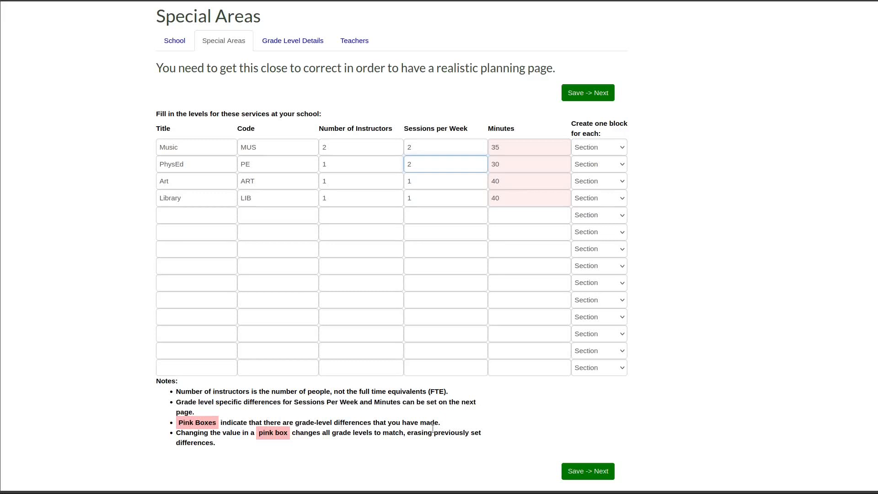
left_click(575, 93)
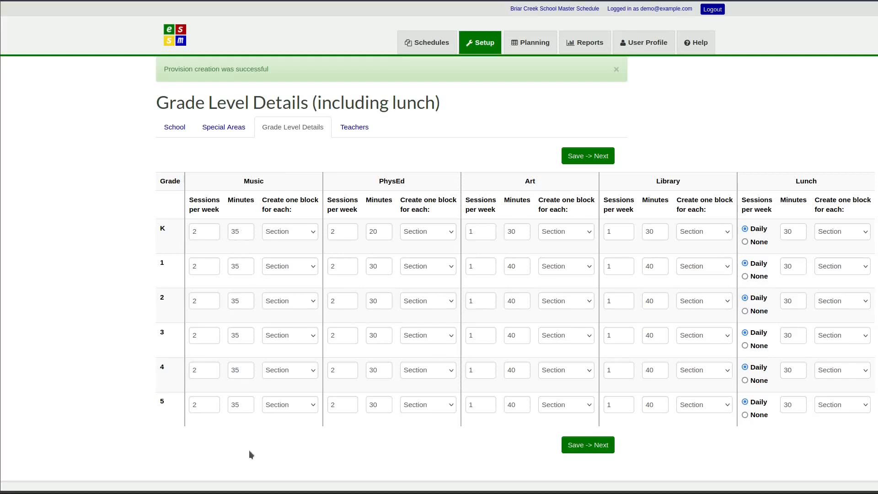
Step: Return to Special Areas and set Music's minutes to 30
left_click(243, 227)
left_click(234, 137)
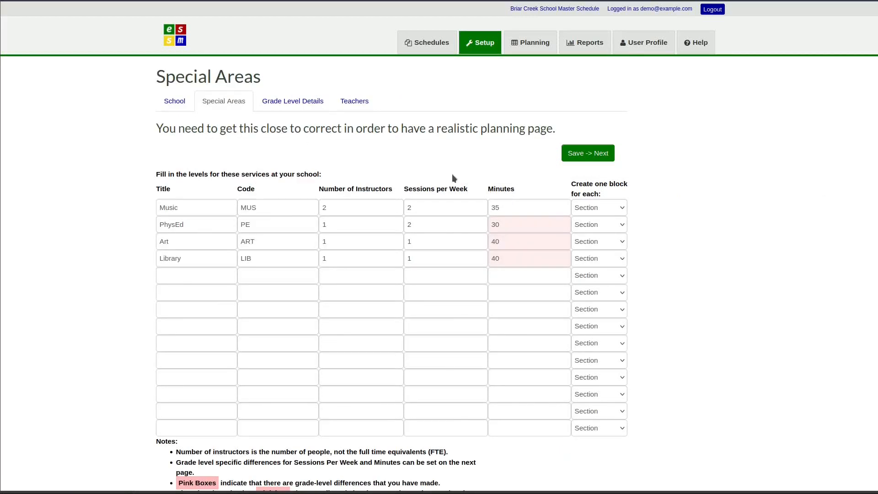
left_click_drag(504, 204, 482, 211)
type("30")
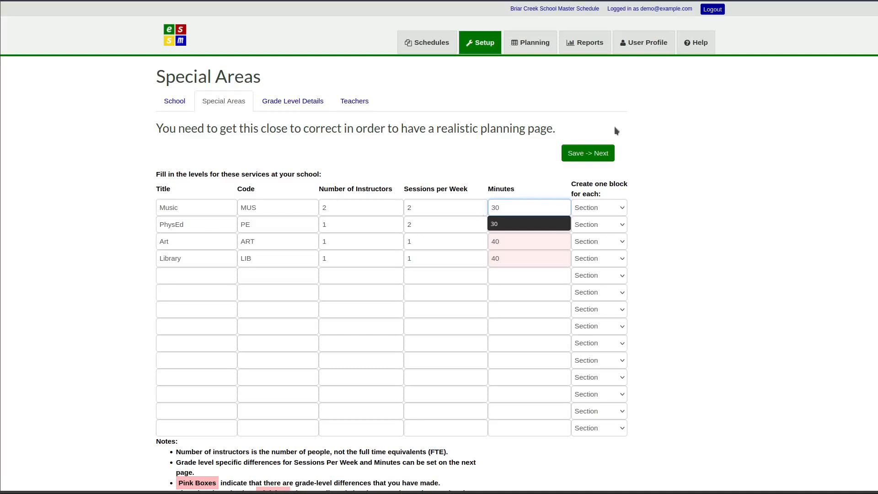
Step: Save the special areas, set grade K's Music minutes to 20, and save the grade level details
left_click(588, 153)
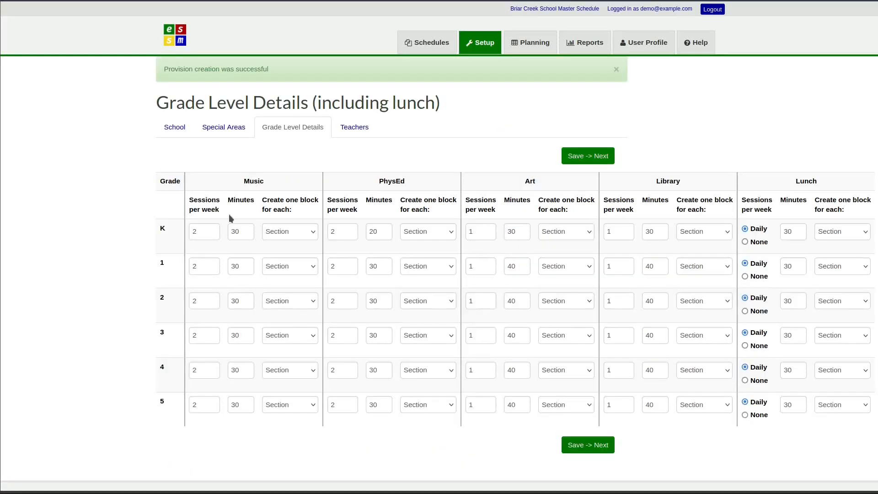
left_click(232, 230)
left_click_drag(231, 231, 234, 232)
type("2")
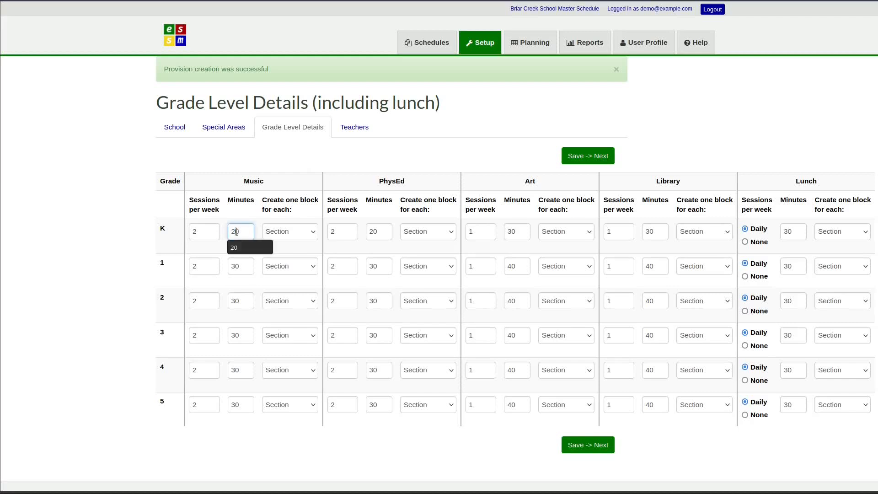
left_click(575, 157)
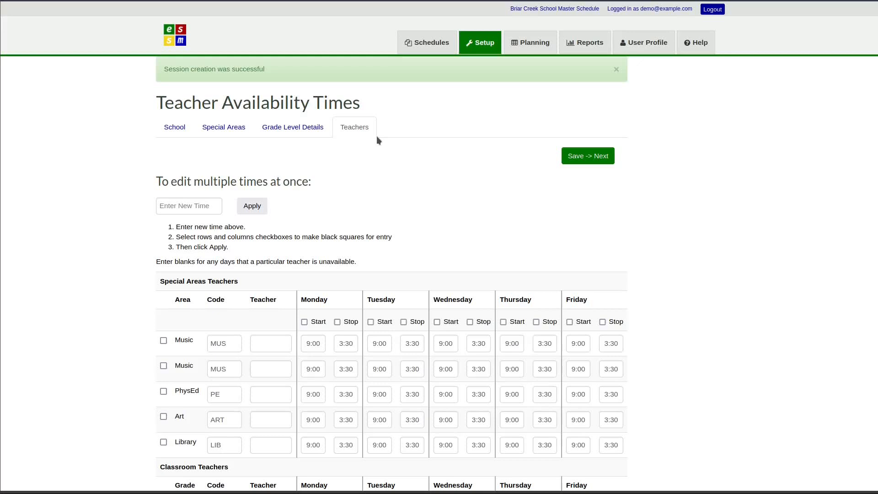
Step: Examine the teacher availability times, from the special areas and classroom teachers down to the other teachers or staff
scroll(398, 157, "down", 4)
scroll(366, 142, "up", 3)
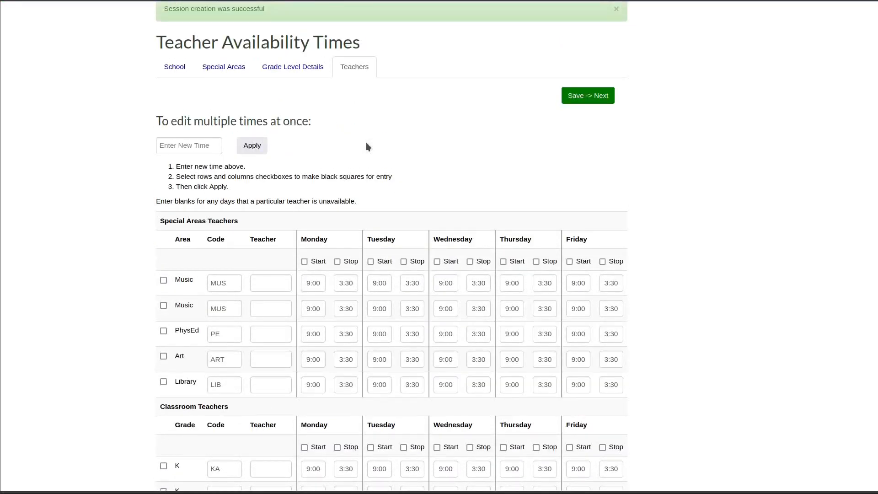
scroll(343, 130, "down", 2)
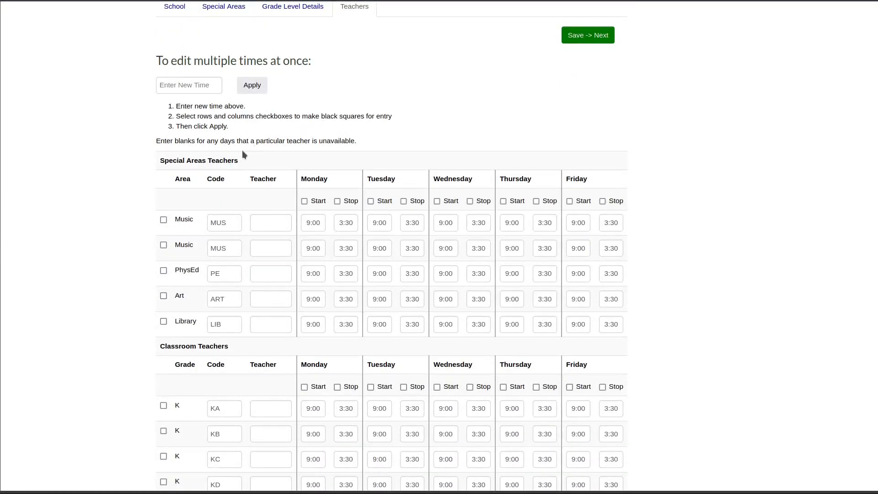
scroll(198, 180, "down", 1)
scroll(200, 192, "down", 6)
scroll(269, 309, "down", 3)
scroll(269, 311, "down", 9)
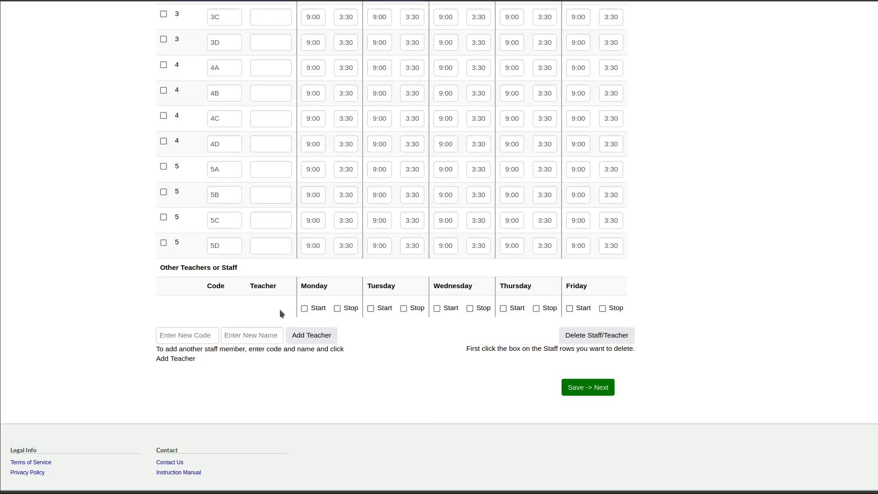
scroll(243, 274, "up", 5)
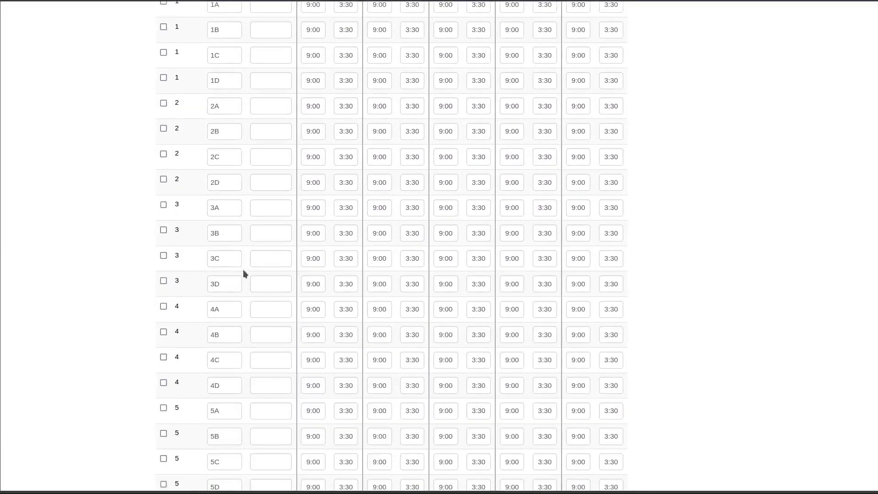
scroll(244, 274, "up", 11)
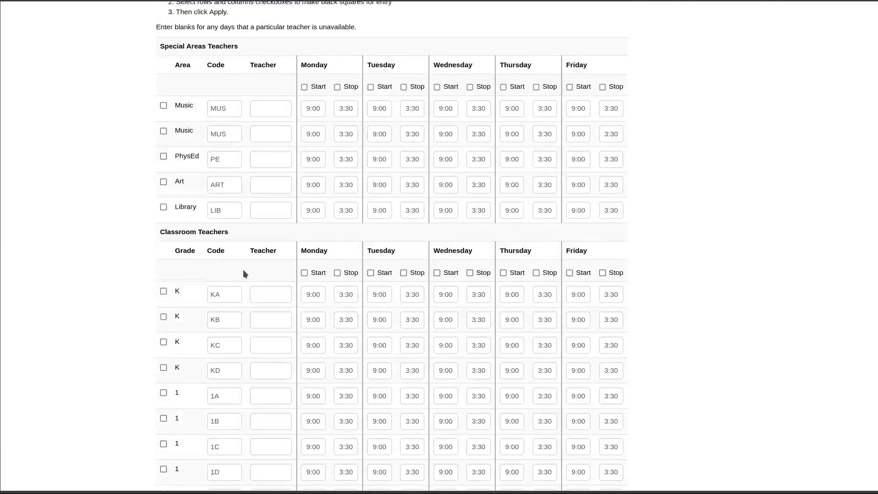
scroll(244, 274, "up", 3)
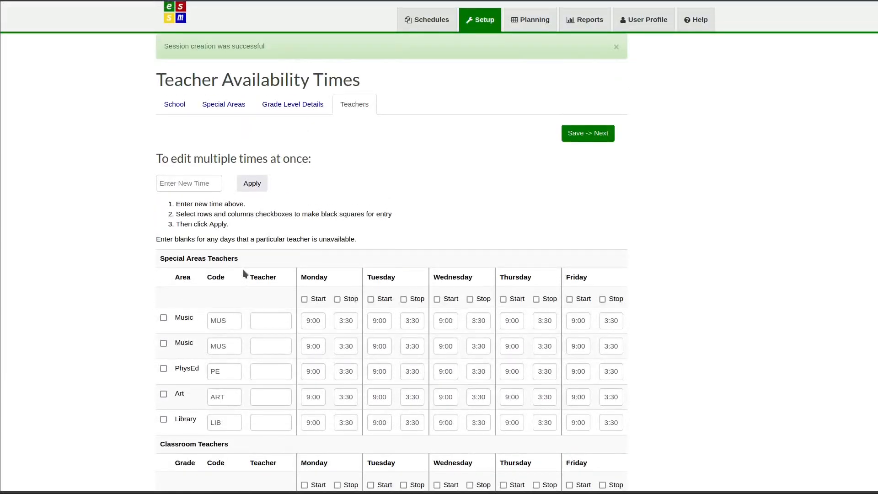
scroll(244, 274, "down", 3)
scroll(244, 274, "down", 1)
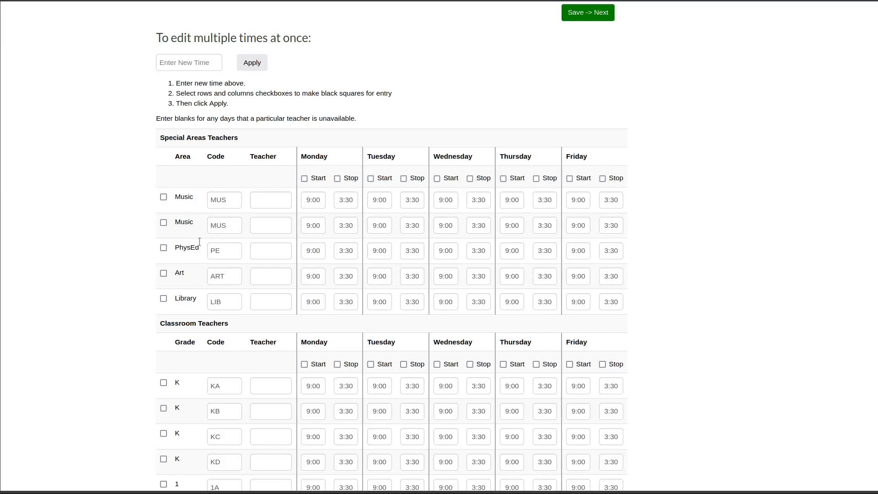
left_click(229, 200)
left_click(394, 63)
scroll(394, 63, "up", 3)
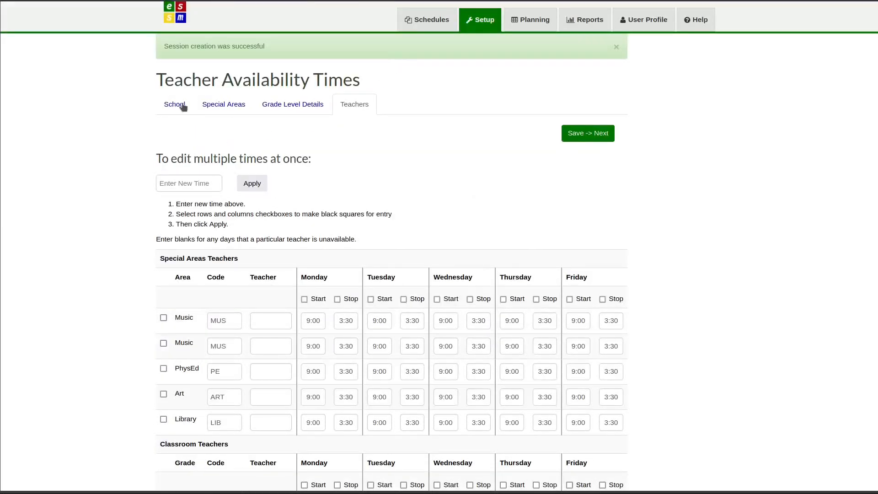
Step: Re-enter 2 as Music's number of instructors in Special Areas and return to the teacher availability times
left_click(227, 103)
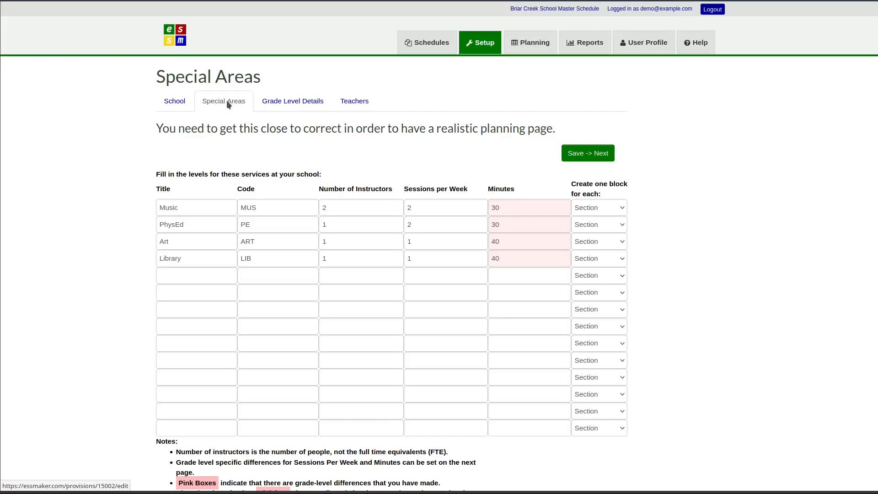
left_click_drag(327, 206, 337, 208)
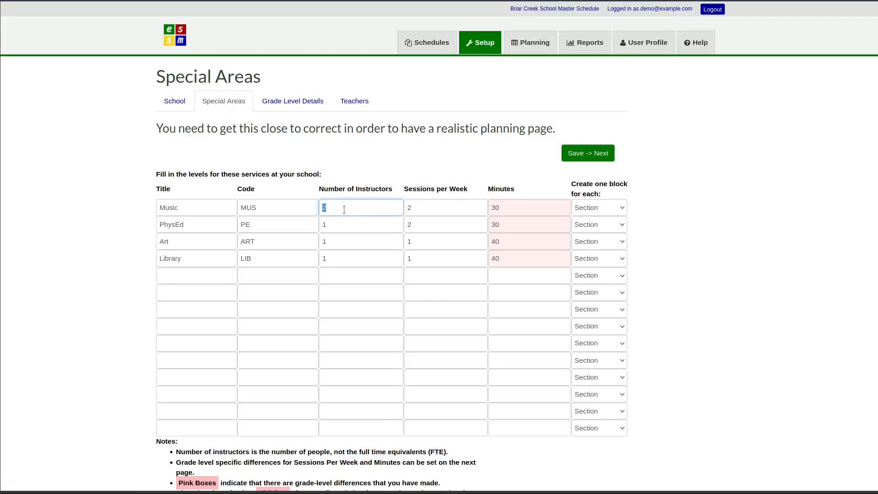
type("2")
left_click(344, 209)
left_click(348, 100)
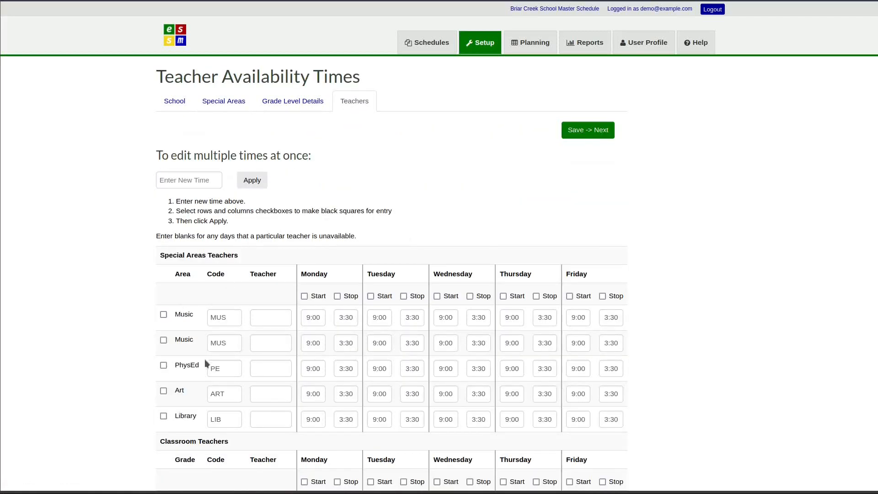
Step: Change the codes of the two Music teachers to MUA and MUB
scroll(254, 352, "down", 2)
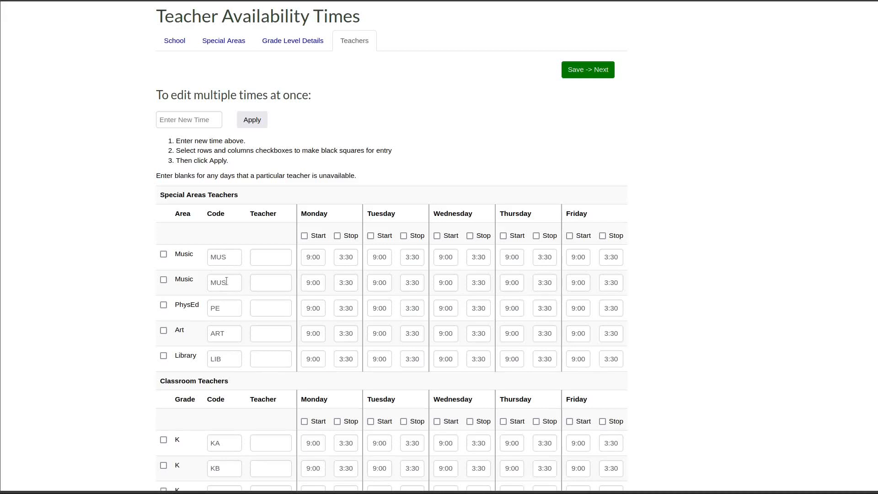
left_click(232, 257)
key("BackSpace")
type("A")
left_click(233, 288)
key("BackSpace")
type("B")
Step: Fill in the teacher names for both Music rows, PhysEd, Art and Library
left_click(268, 255)
type("Able")
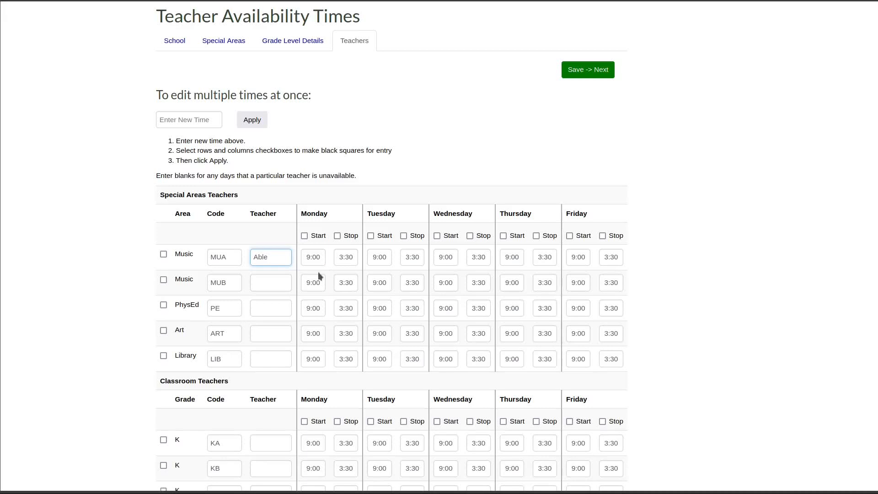
left_click(272, 283)
type("Baker")
left_click(273, 314)
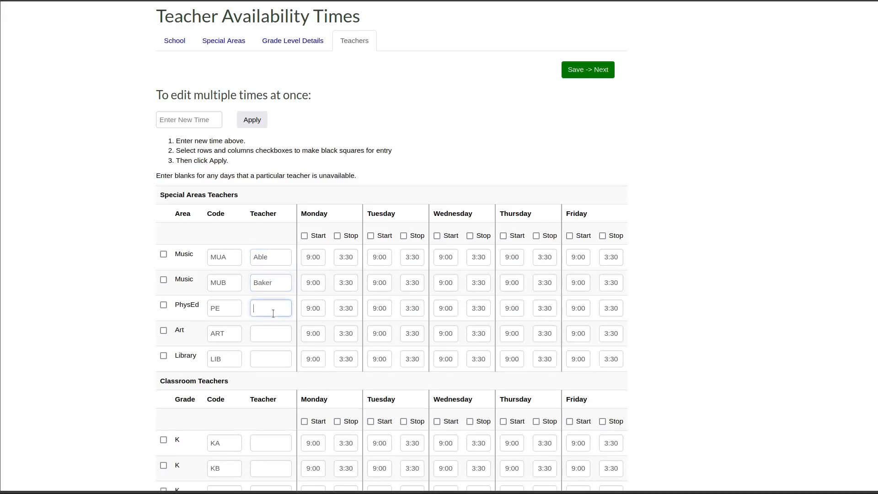
type("Edwards")
left_click(265, 331)
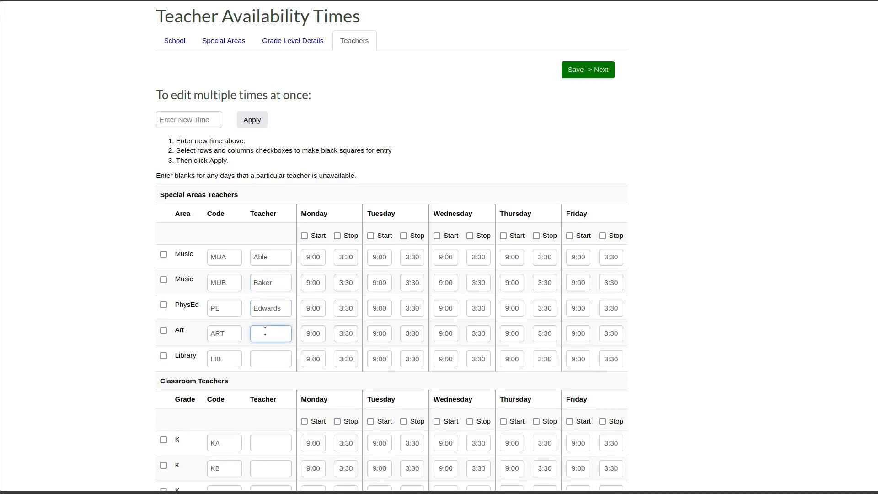
type("Lawrence")
left_click(263, 359)
type("Brooks")
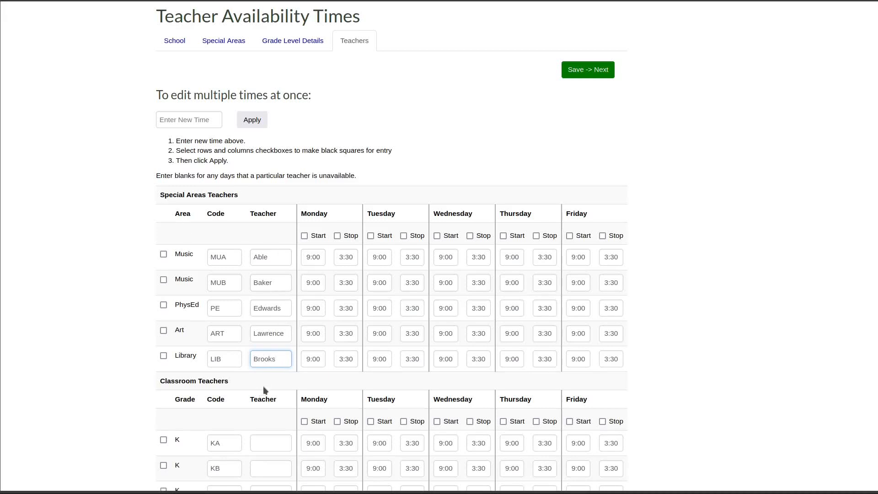
Step: Fill in the teacher names for kindergarten sections KA, KB, KC and KD
scroll(259, 392, "down", 4)
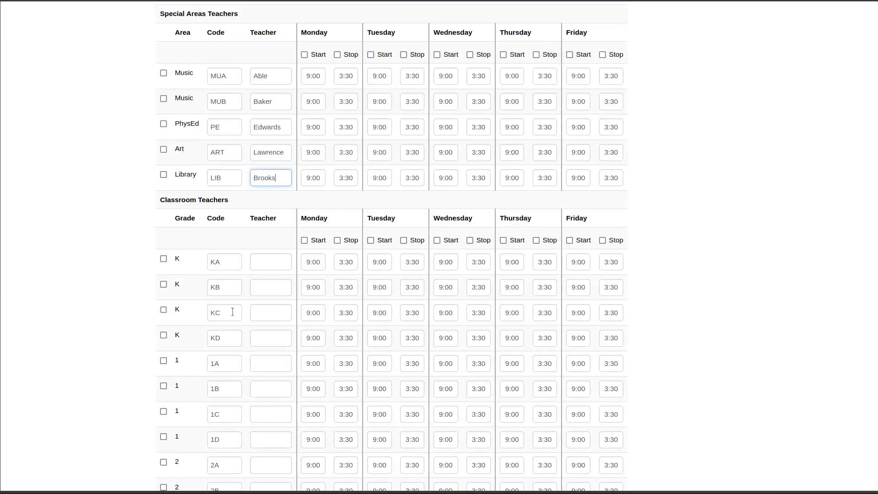
left_click(266, 267)
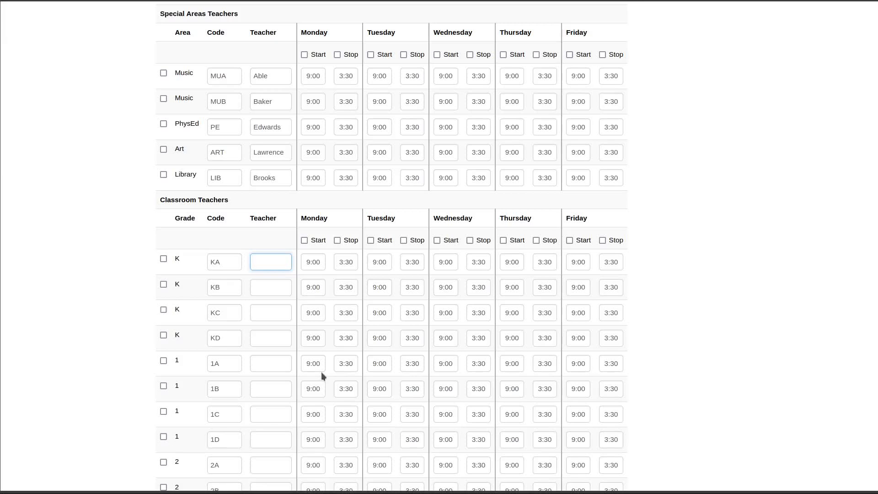
type("Dawson")
left_click(269, 288)
type("Clark")
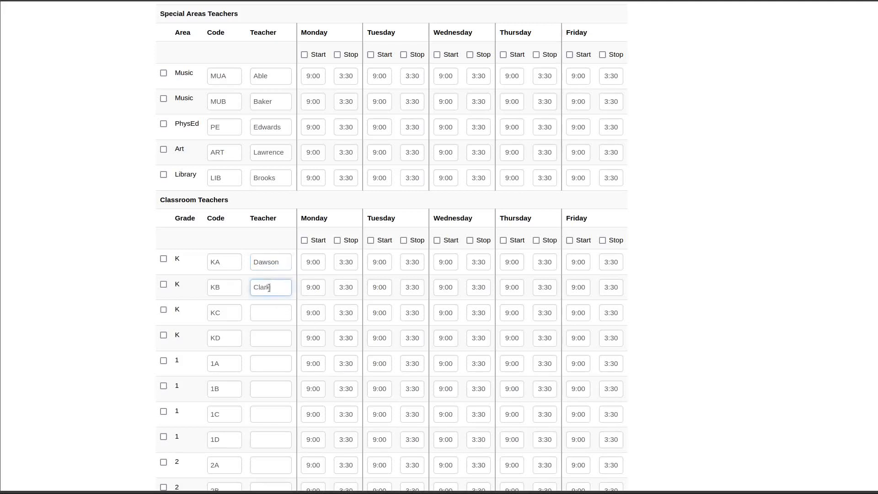
left_click(261, 313)
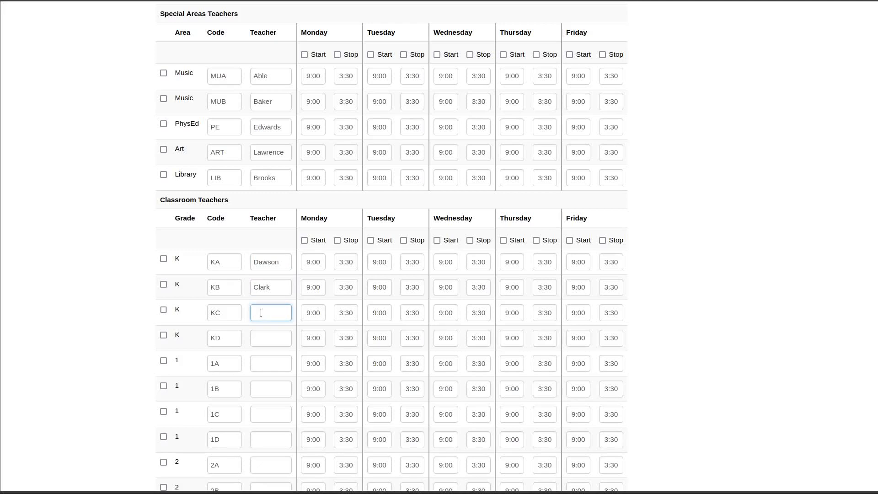
type("Franks")
left_click(262, 337)
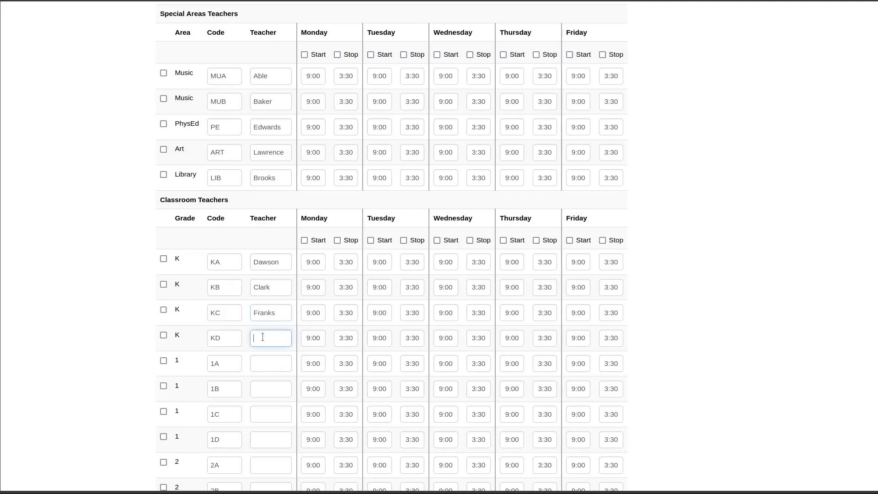
type("Harris")
left_click(271, 364)
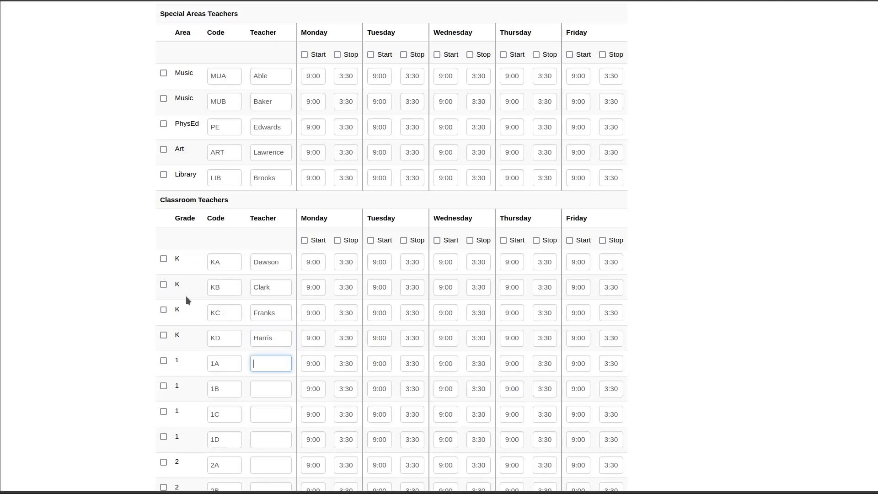
Step: Add a staff member with the code GUID and a surname under Other Teachers or Staff
scroll(186, 309, "down", 2)
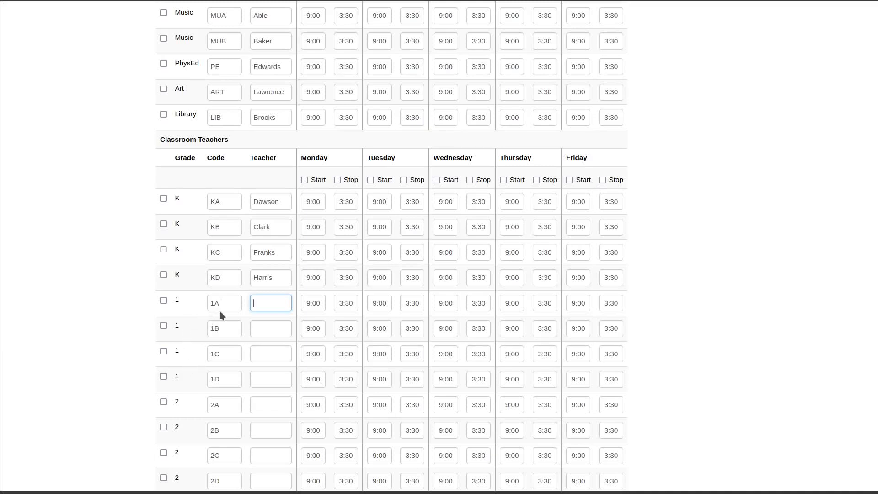
scroll(214, 376, "down", 1)
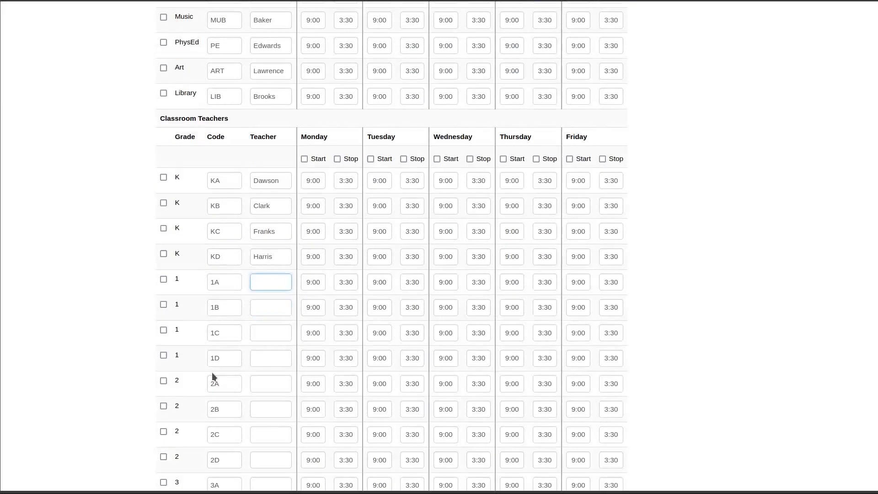
scroll(212, 376, "down", 2)
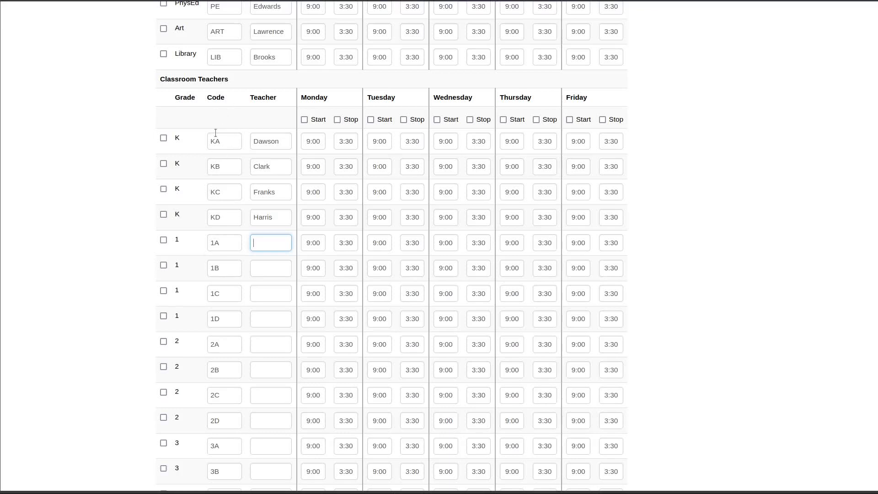
scroll(231, 346, "down", 3)
scroll(229, 346, "up", 3)
scroll(229, 346, "down", 3)
scroll(229, 346, "down", 9)
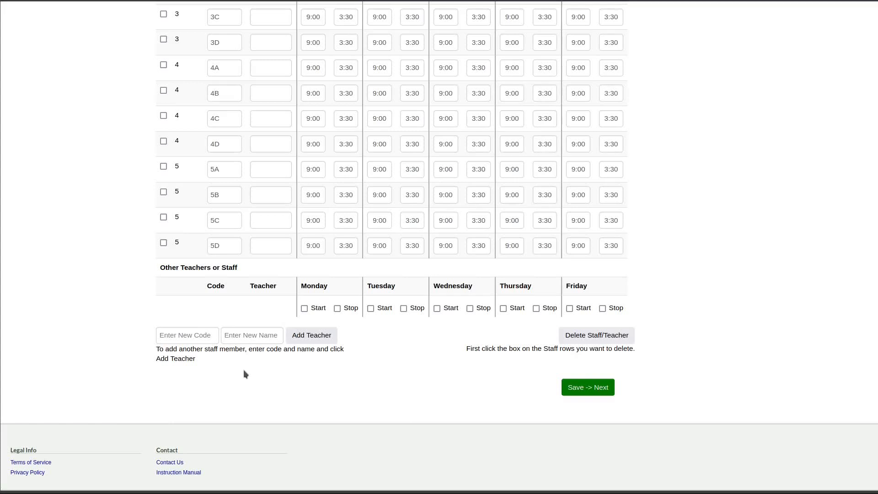
left_click(168, 331)
type("GUID")
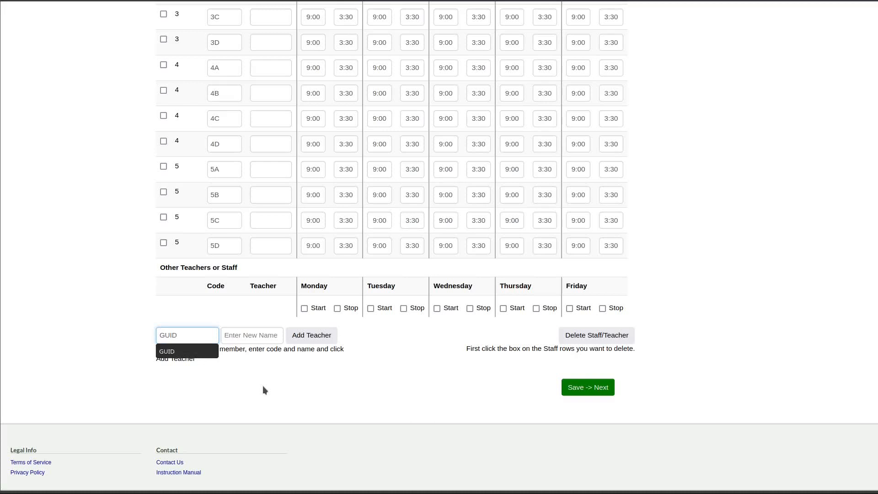
key("Escape")
key("Tab")
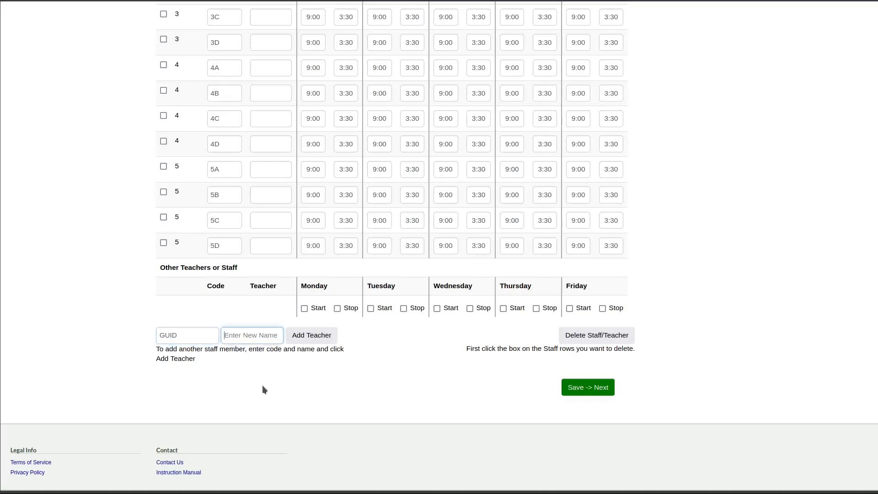
type("Smith")
left_click(297, 337)
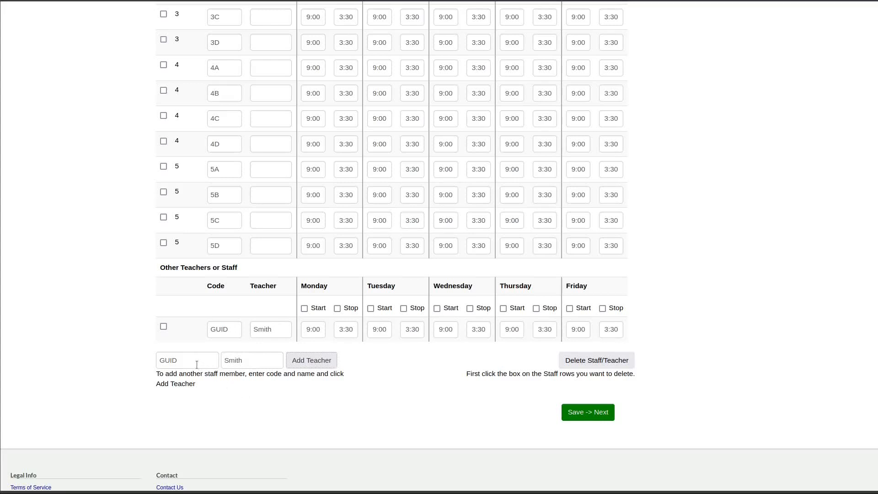
Step: Add a second staff member with the same GUID code and a different surname
left_click_drag(250, 359, 218, 357)
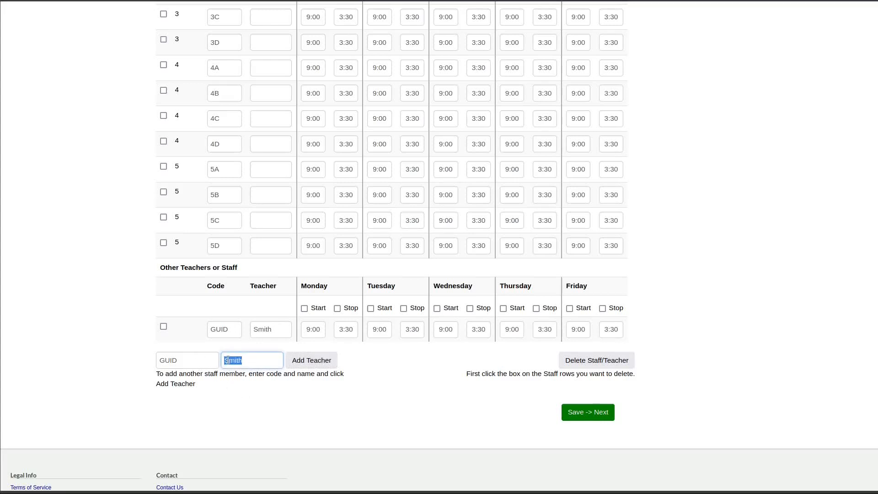
type("Josephs")
left_click(300, 364)
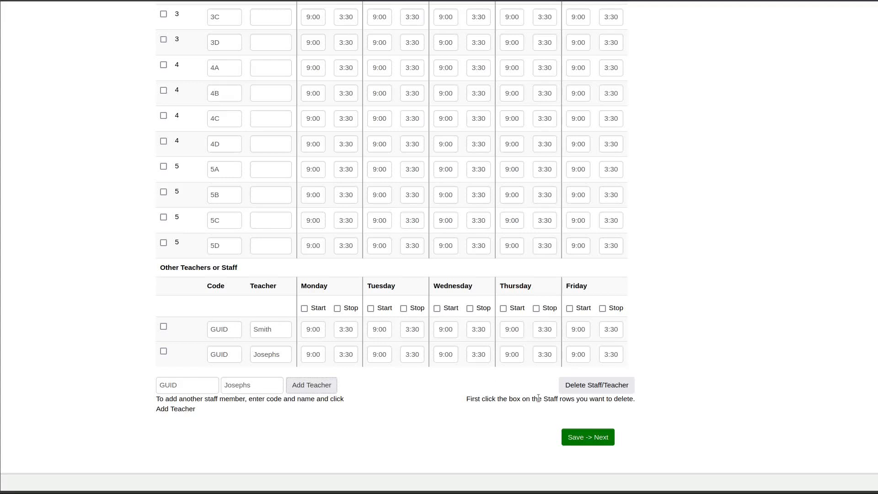
Step: Delete the second GUID staff member from Other Teachers or Staff and accept the deletion
left_click(164, 351)
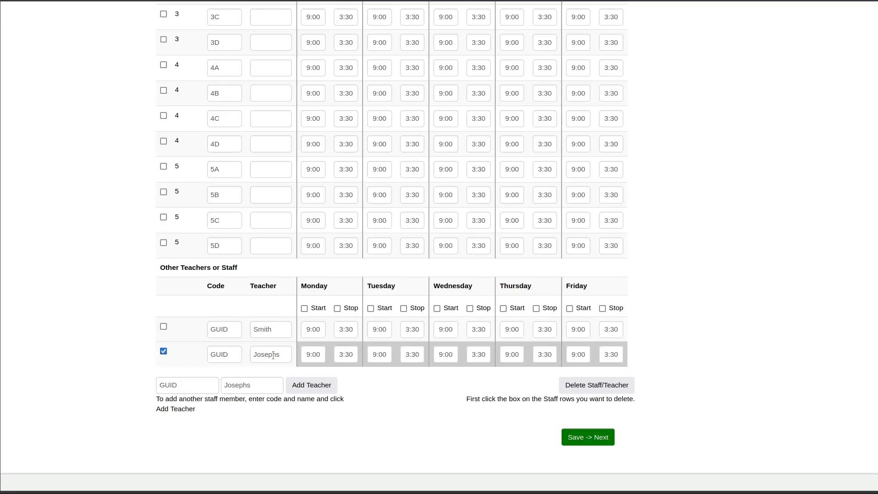
left_click(570, 391)
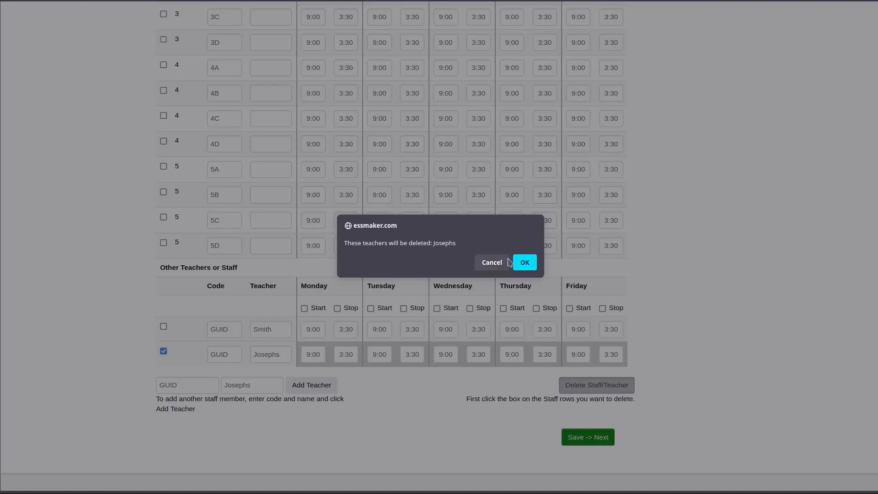
left_click(525, 262)
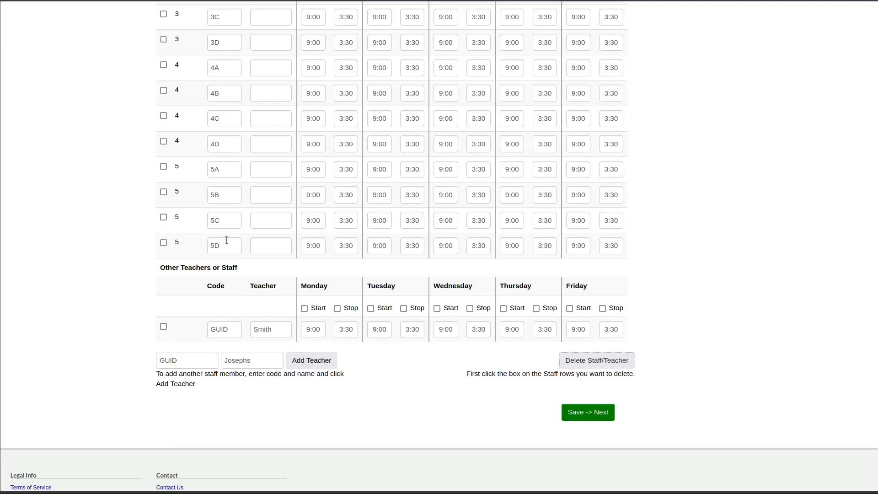
Step: Blank out the Tuesday and Thursday start and stop times for the MUB Music teacher under Special Areas Teachers
scroll(265, 270, "up", 5)
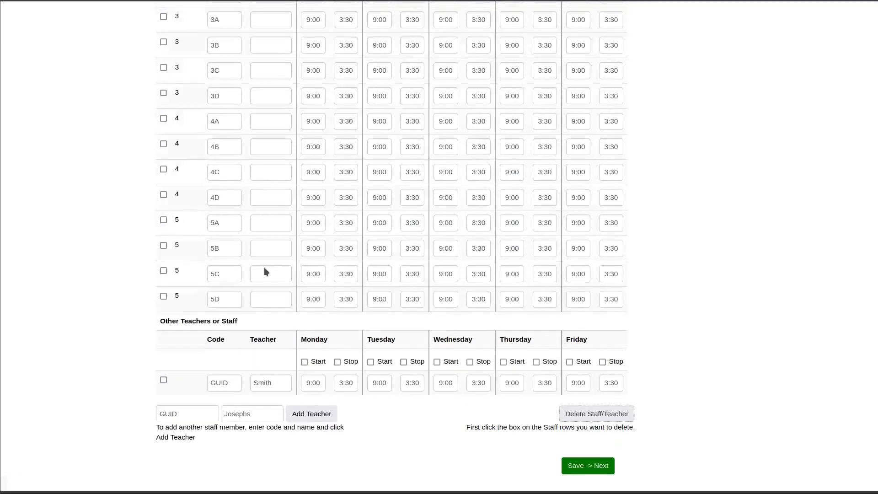
scroll(276, 229, "up", 10)
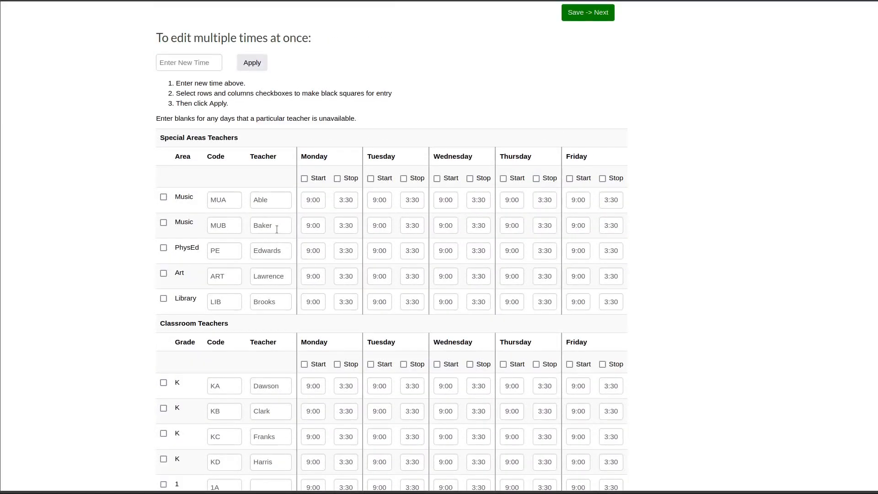
scroll(276, 229, "up", 3)
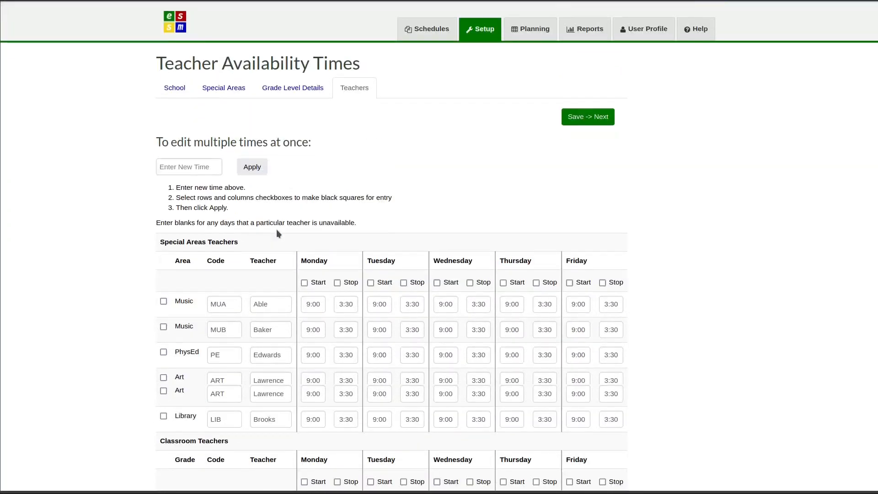
scroll(276, 230, "down", 1)
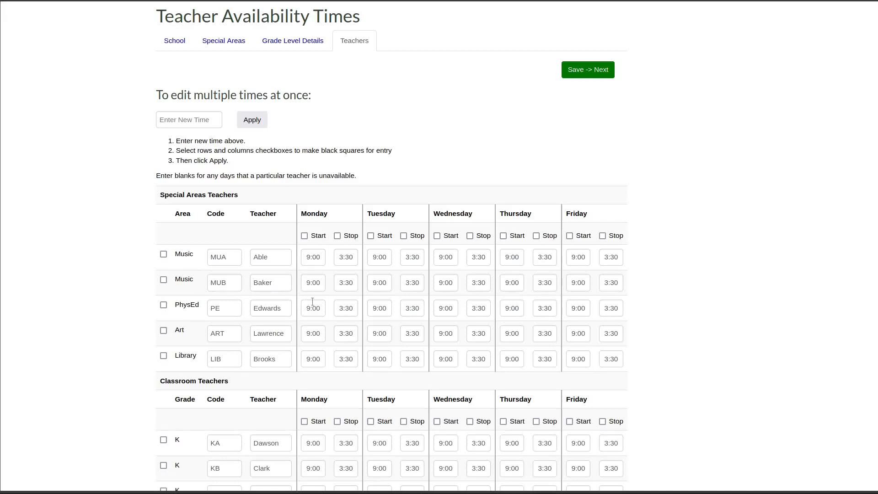
left_click_drag(391, 285, 371, 286)
key("BackSpace")
left_click_drag(419, 285, 399, 282)
key("BackSpace")
left_click_drag(555, 284, 527, 275)
key("BackSpace")
left_click_drag(517, 283, 506, 283)
key("BackSpace")
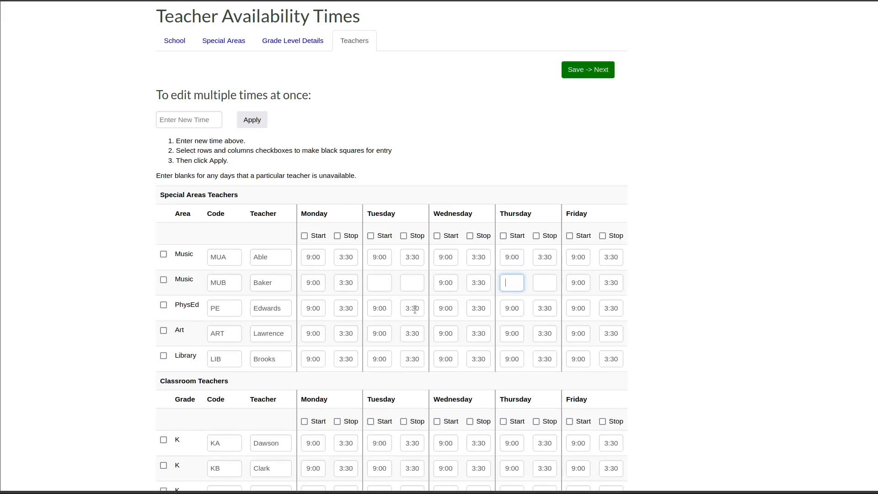
left_click(420, 283)
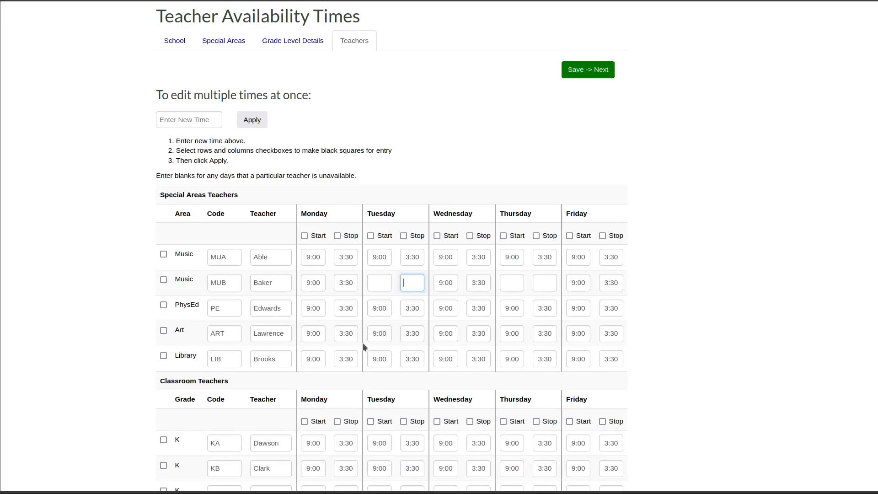
left_click(349, 336)
left_click(409, 331)
left_click(489, 338)
left_click(553, 337)
left_click(603, 333)
left_click(394, 340)
Step: Enter 2:00 as the new bulk time and include the special areas Stop times for Monday through Friday
left_click(169, 122)
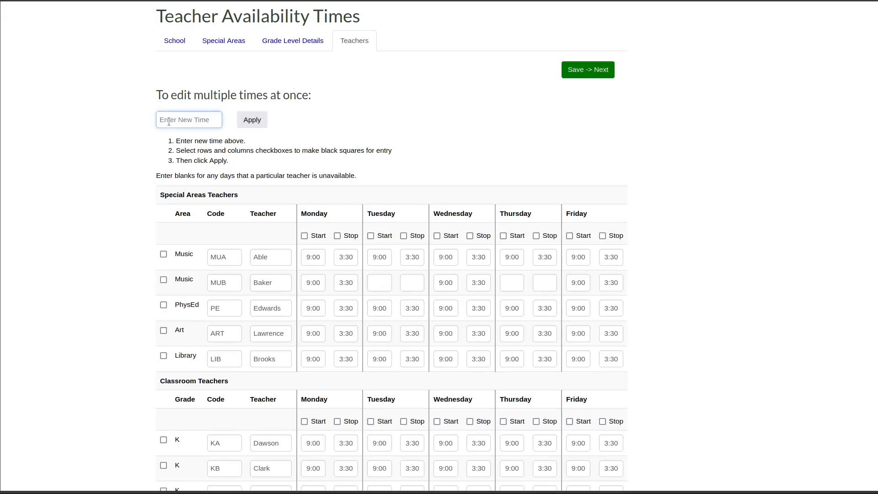
type("2:00")
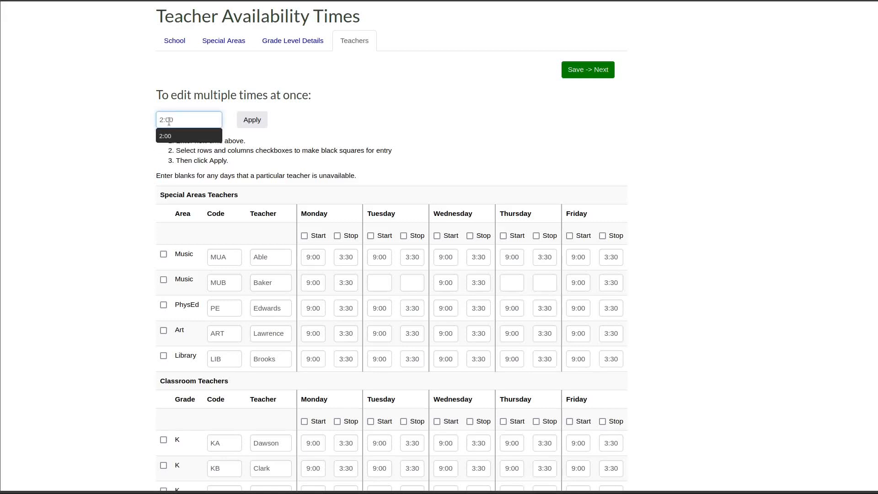
left_click(315, 129)
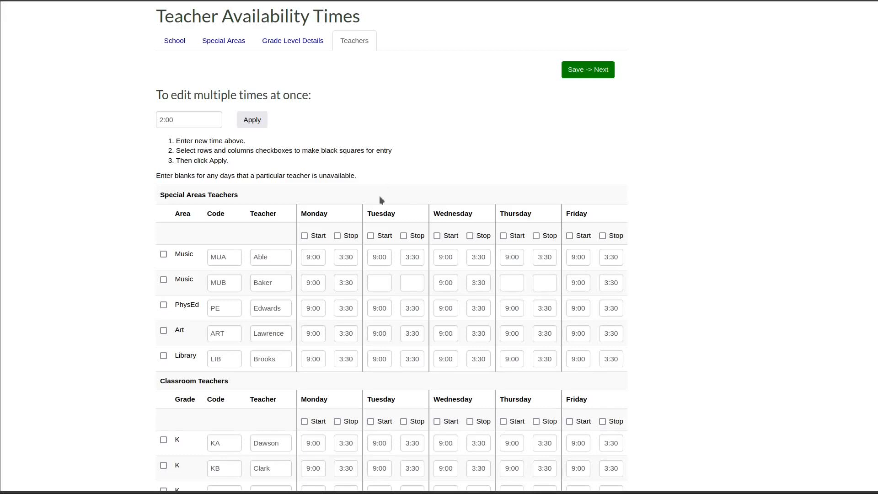
left_click(338, 235)
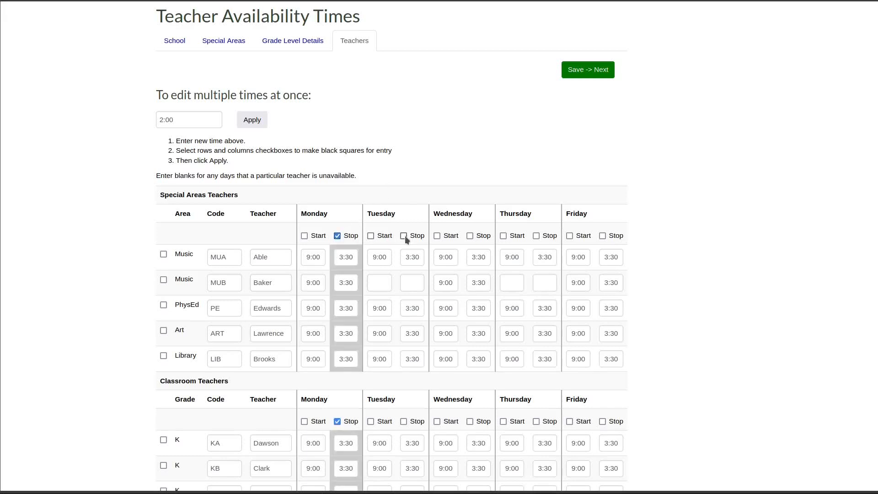
left_click(404, 235)
left_click(470, 236)
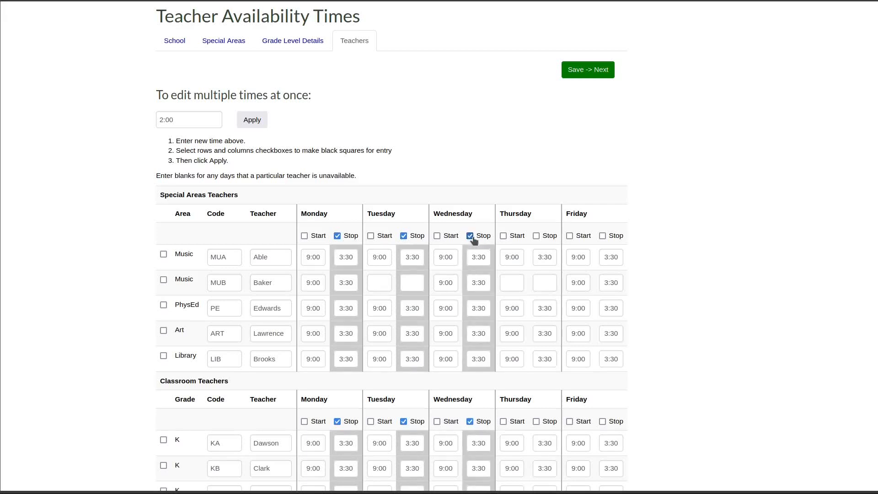
left_click(539, 237)
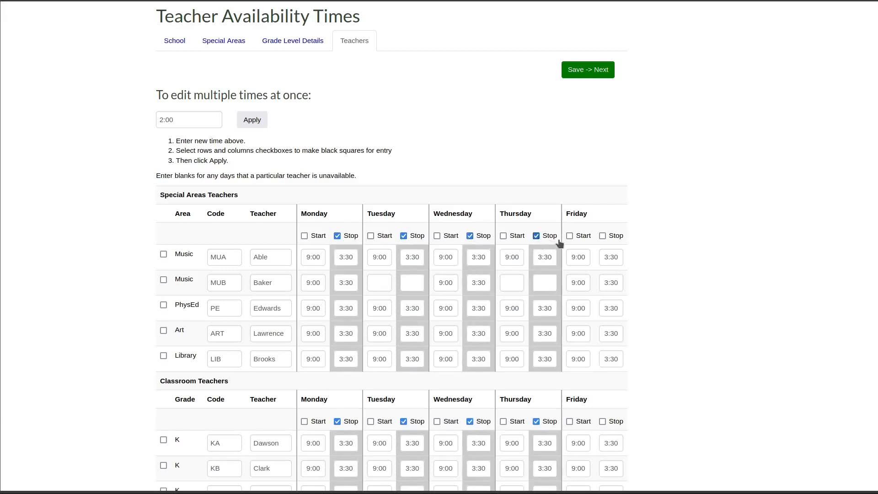
left_click(602, 235)
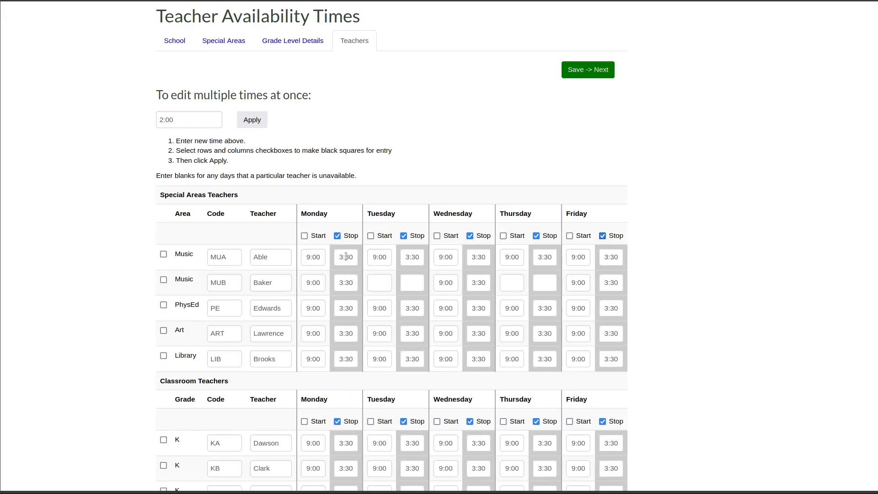
Step: Select the Art teacher's row and apply the bulk time to its marked weekday Stop times
left_click(164, 330)
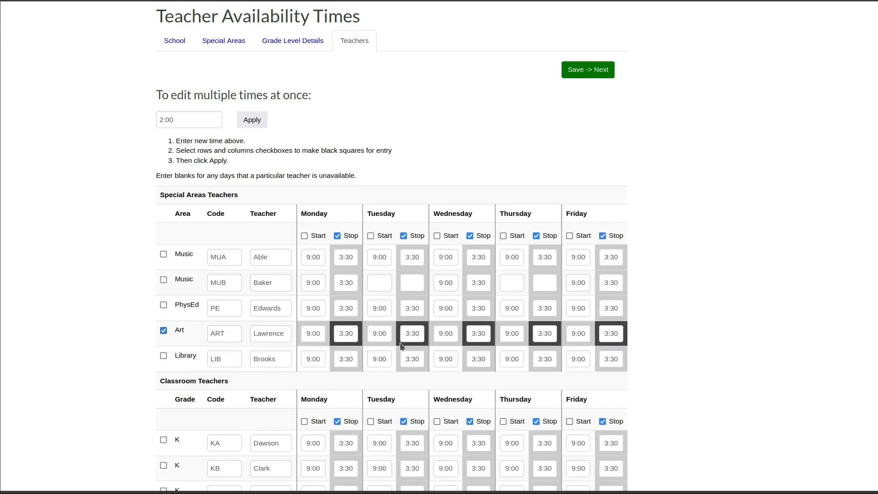
left_click_drag(480, 336, 487, 335)
left_click_drag(486, 334, 471, 333)
left_click(479, 336)
left_click(251, 129)
left_click_drag(474, 334, 524, 334)
key("ctrl+a")
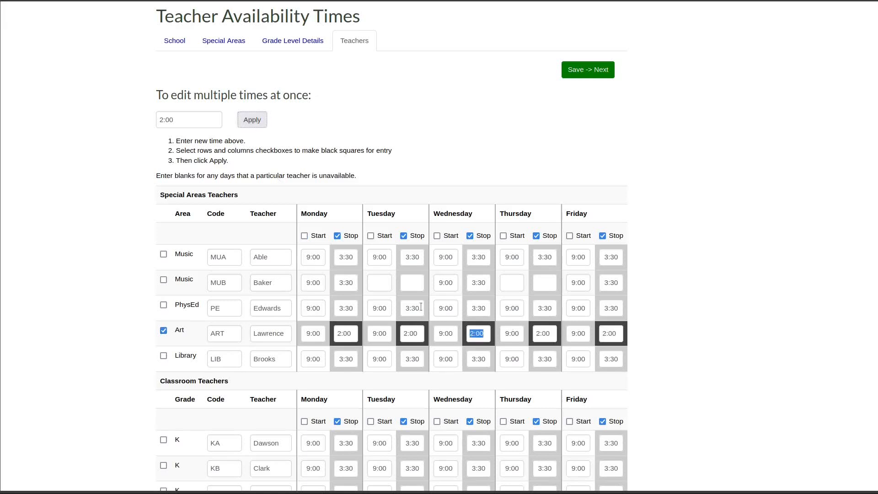
Step: Clear the bulk time and apply the blank value to the Art teacher's weekday Stop times
left_click(352, 135)
left_click_drag(478, 336, 398, 299)
left_click_drag(188, 120, 137, 117)
key("BackSpace")
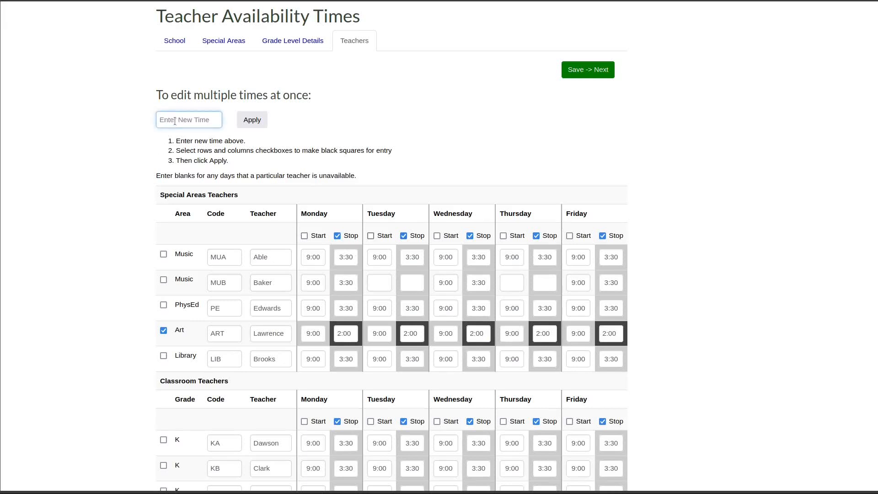
left_click(252, 123)
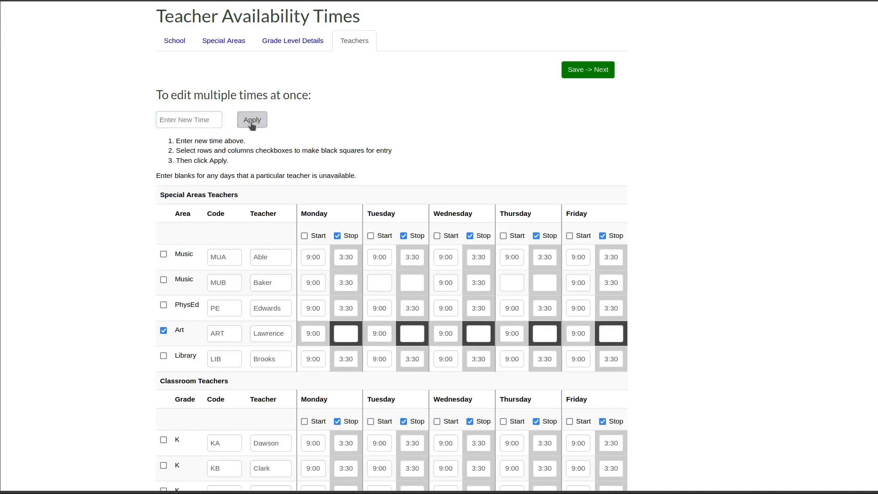
Step: Set the bulk time to 2:00 and apply it to the Art teacher's Monday through Friday Stop times
left_click(185, 118)
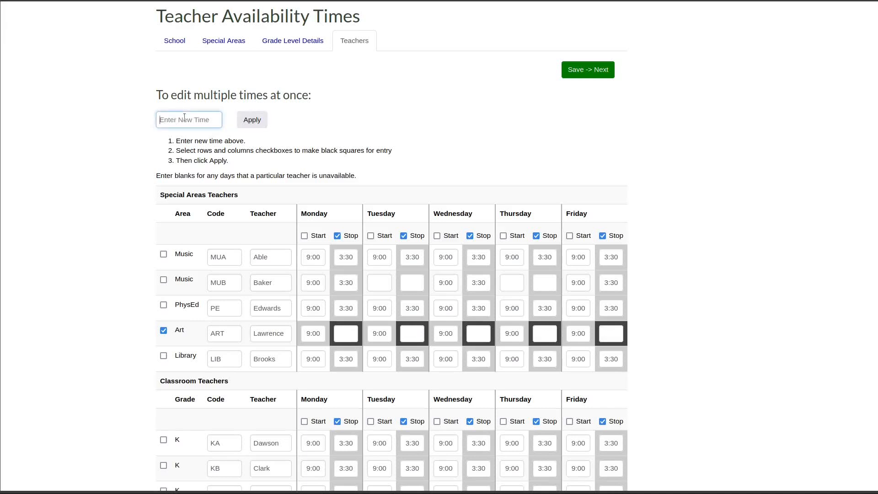
type("2")
key("BackSpace")
type("2:")
key("BackSpace")
key("BackSpace")
type("1:")
key("BackSpace")
key("BackSpace")
type("1")
key("BackSpace")
type("2:00")
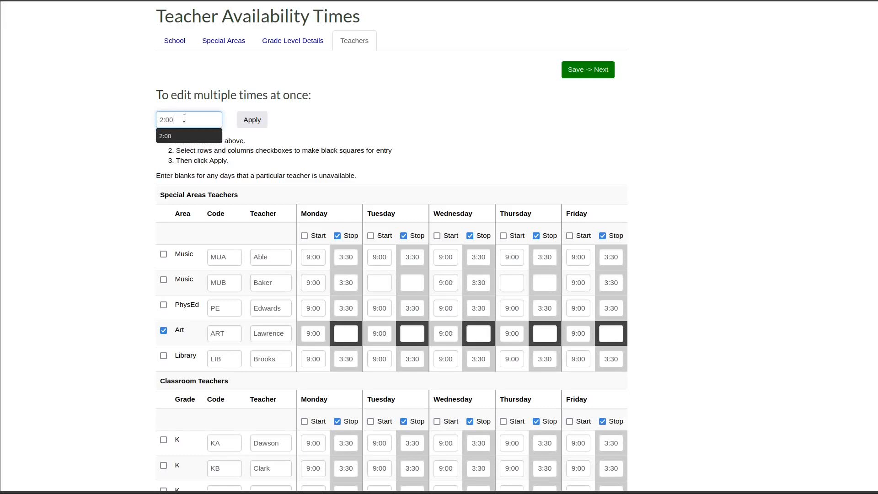
left_click(246, 118)
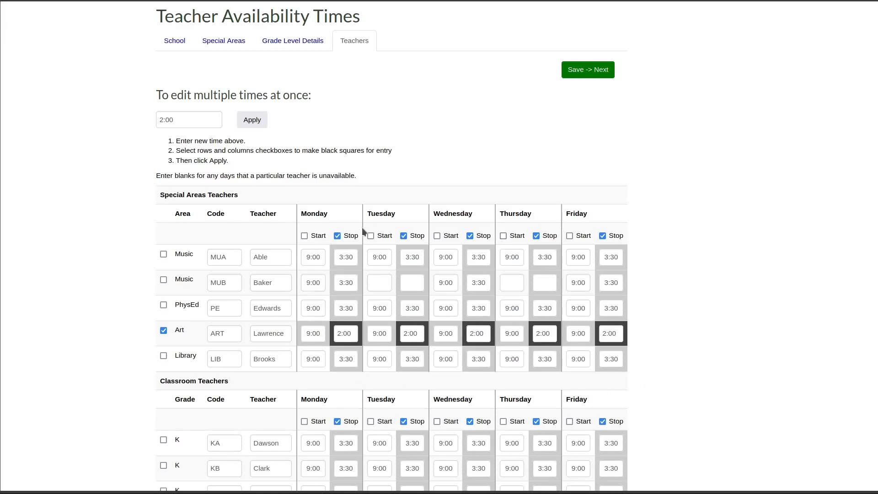
Step: Deselect all five weekday Stop columns and the Art row, and save the teacher availability times
left_click(338, 236)
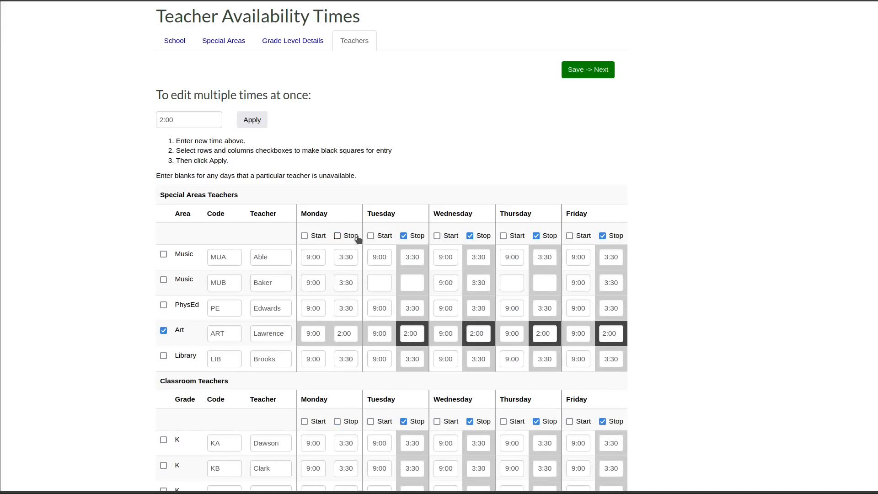
left_click(404, 236)
left_click(470, 235)
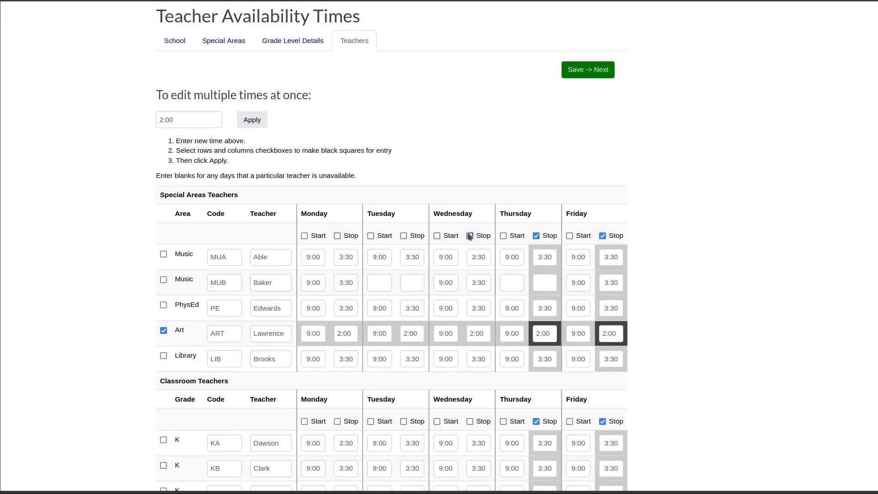
left_click(537, 236)
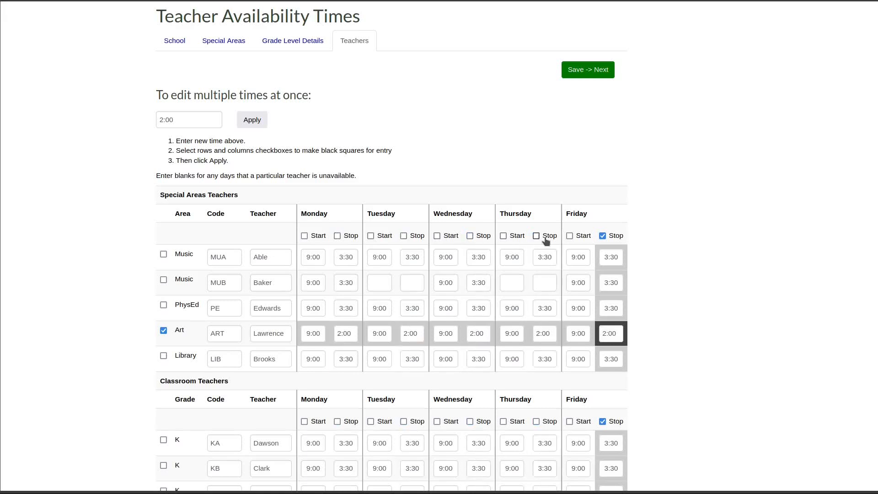
left_click(602, 236)
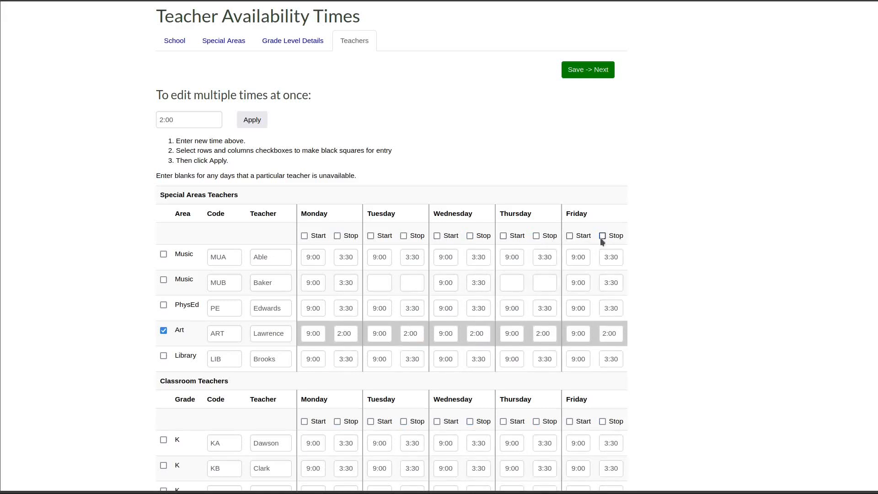
left_click(163, 331)
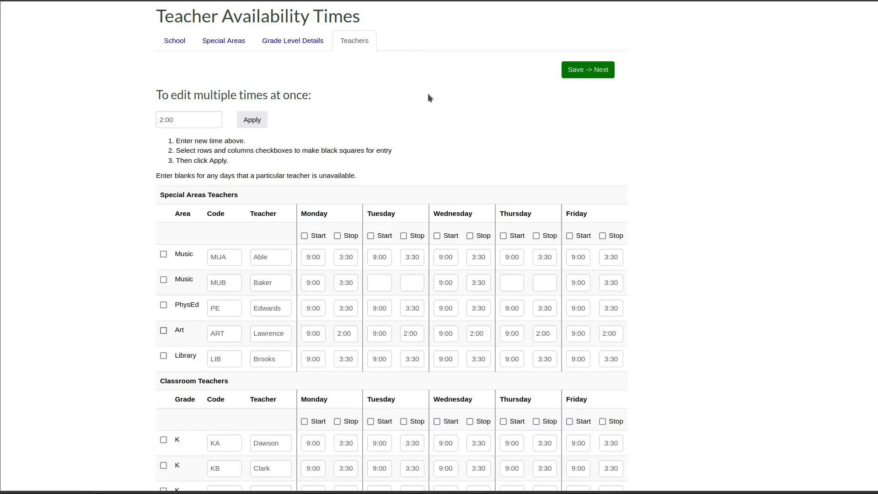
left_click(580, 72)
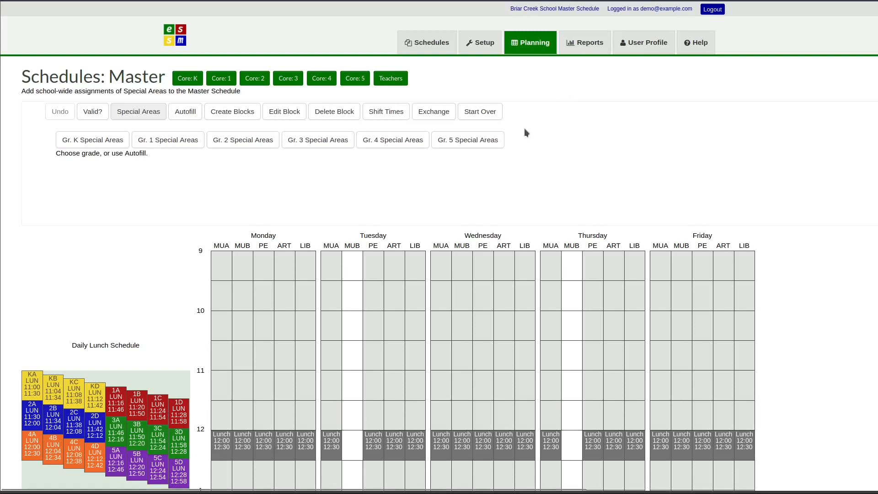
Step: Examine the Master schedule grid for lunch periods and the times when special areas teachers are unavailable
scroll(528, 161, "down", 1)
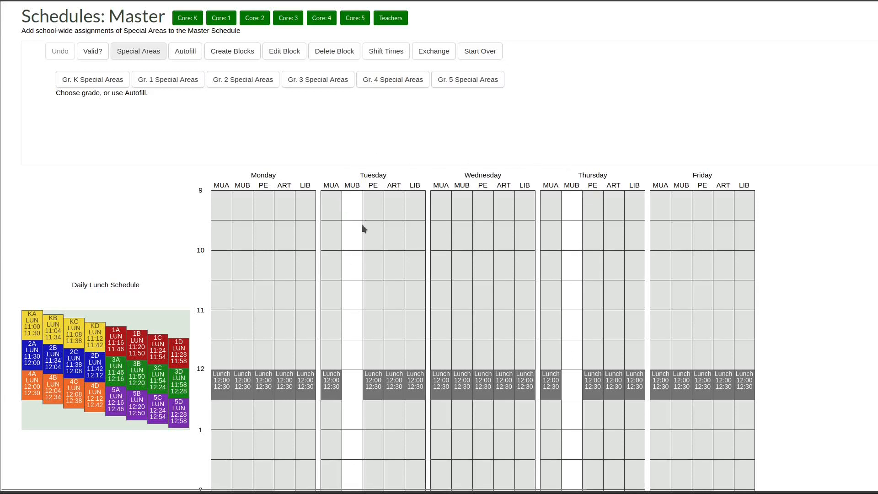
scroll(358, 132, "down", 3)
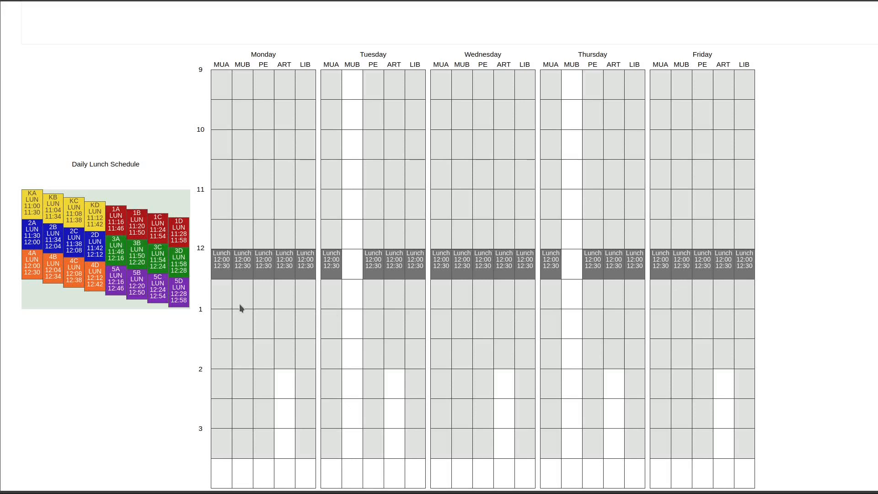
scroll(233, 219, "up", 3)
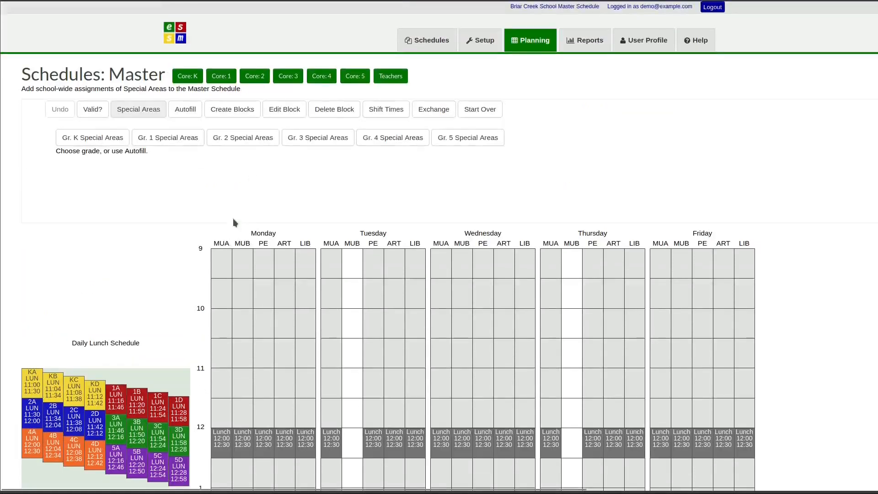
scroll(234, 218, "down", 3)
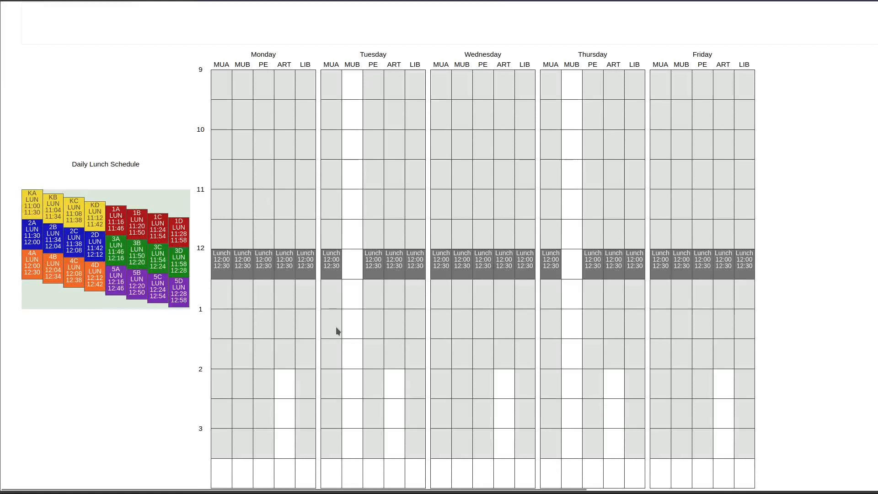
scroll(286, 304, "up", 4)
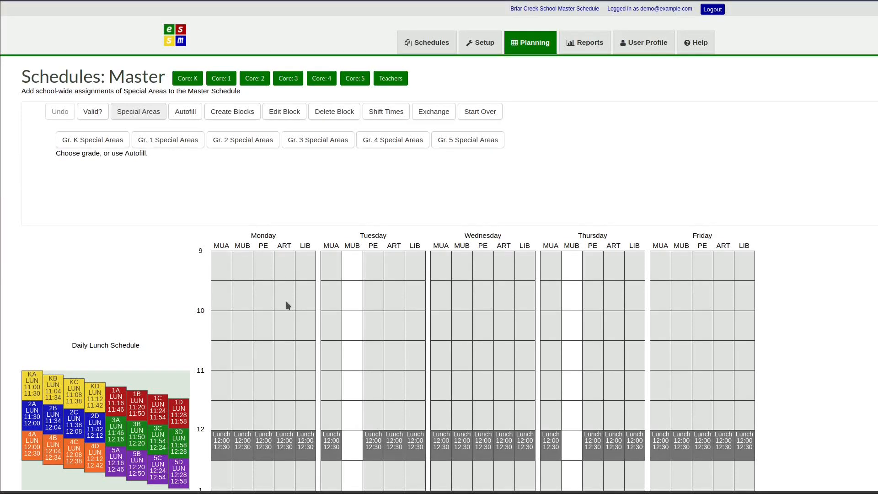
Step: Return to the schedule setup and review the School, Special Areas and Grade Level Details settings
left_click(489, 48)
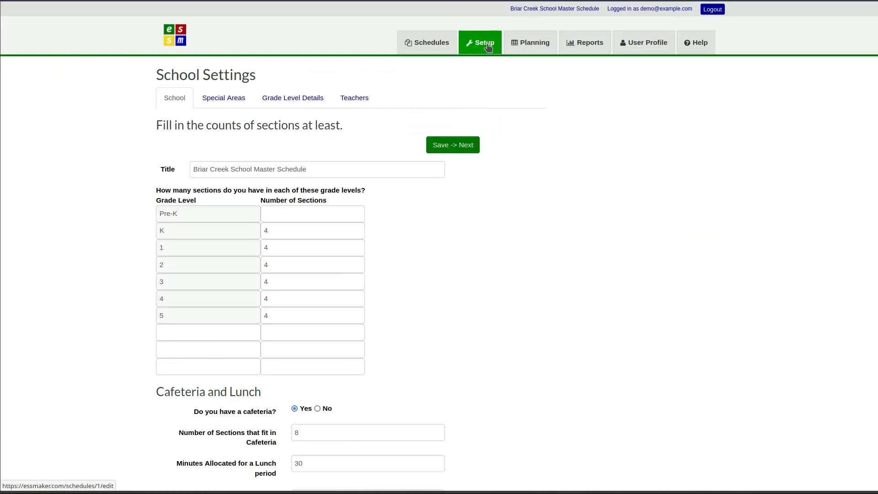
scroll(361, 153, "down", 1)
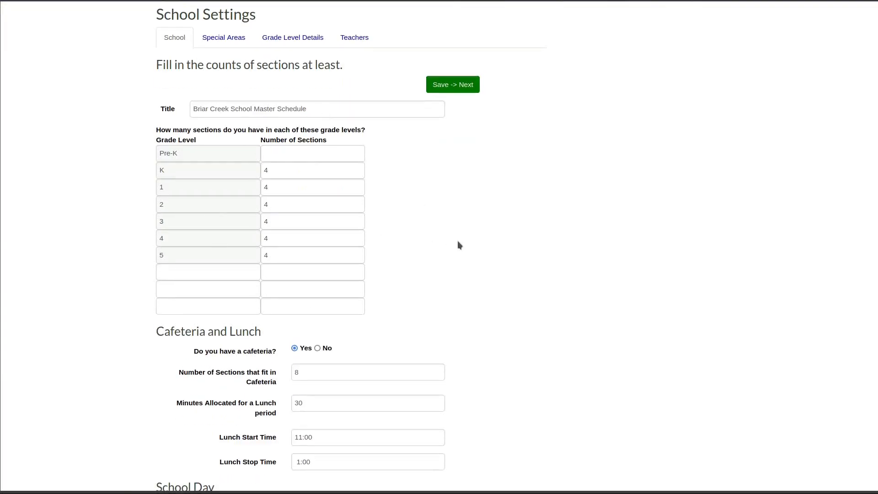
scroll(455, 241, "down", 4)
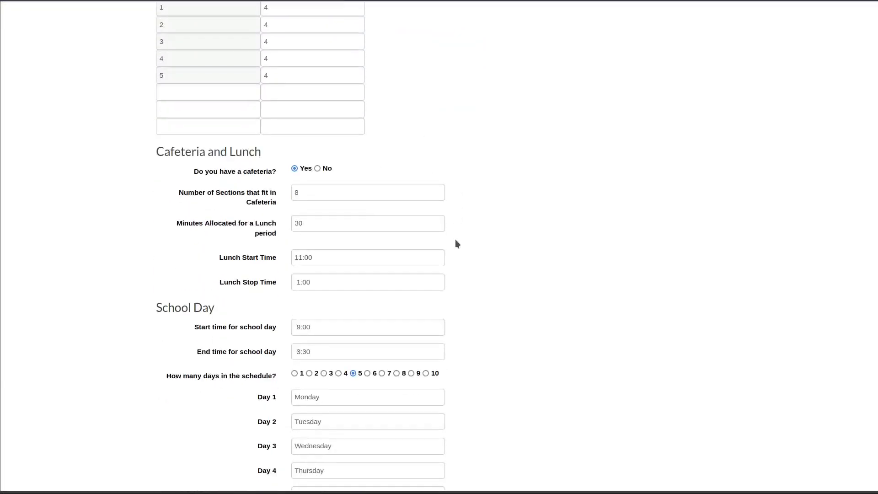
scroll(455, 244, "up", 5)
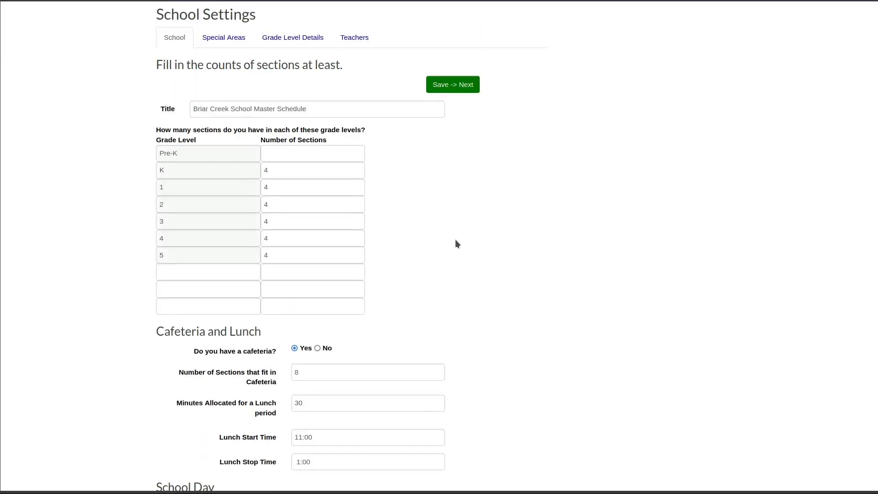
left_click(223, 102)
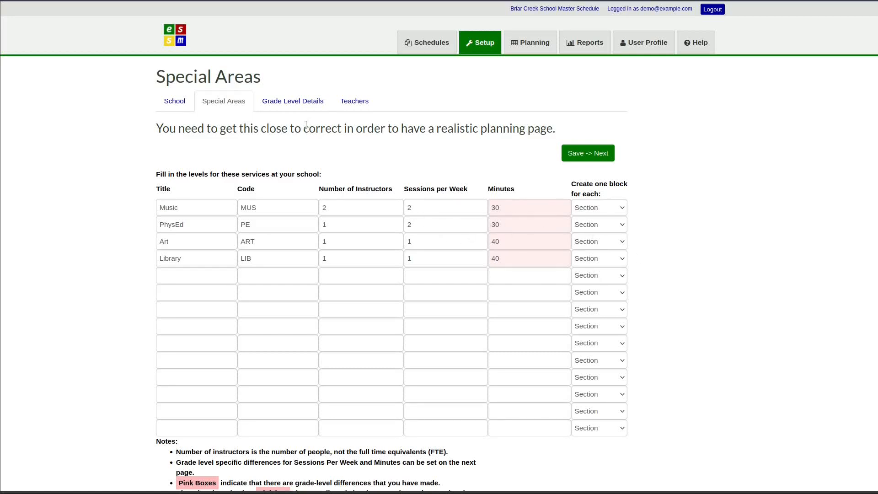
left_click(299, 103)
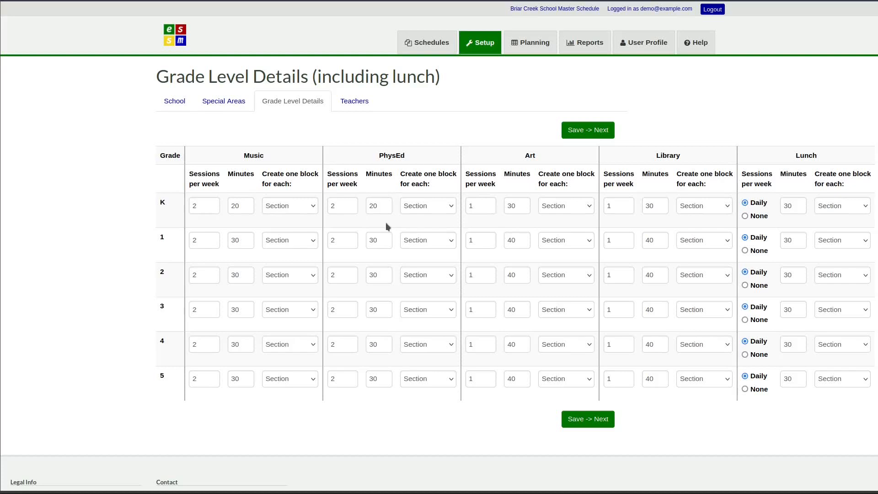
Step: Review the codes and availability times of the special areas and classroom teachers
left_click(356, 102)
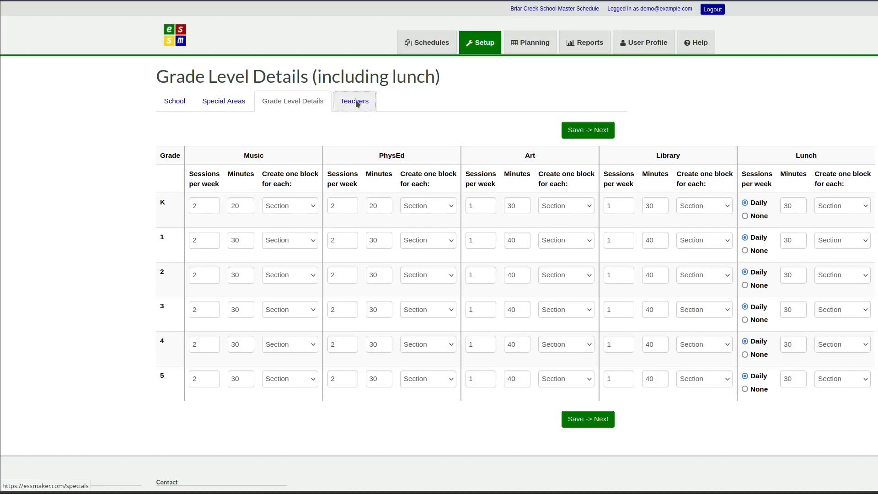
scroll(377, 142, "down", 5)
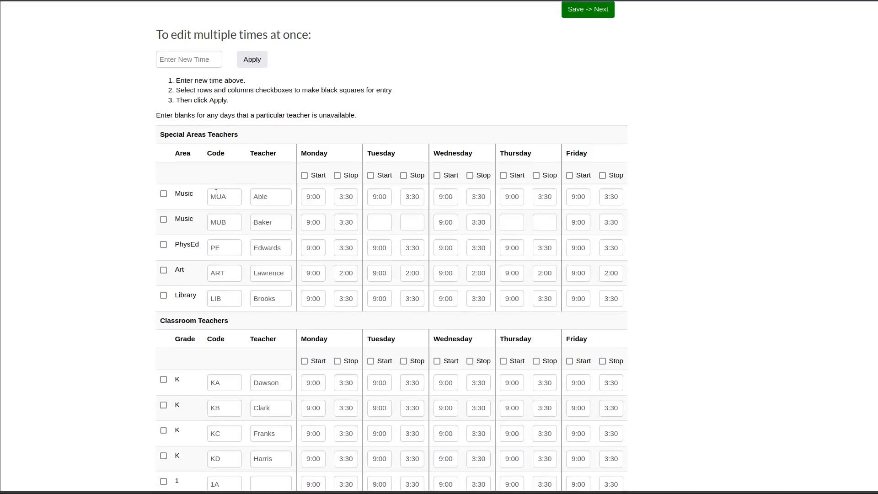
scroll(242, 388, "down", 5)
scroll(220, 414, "down", 12)
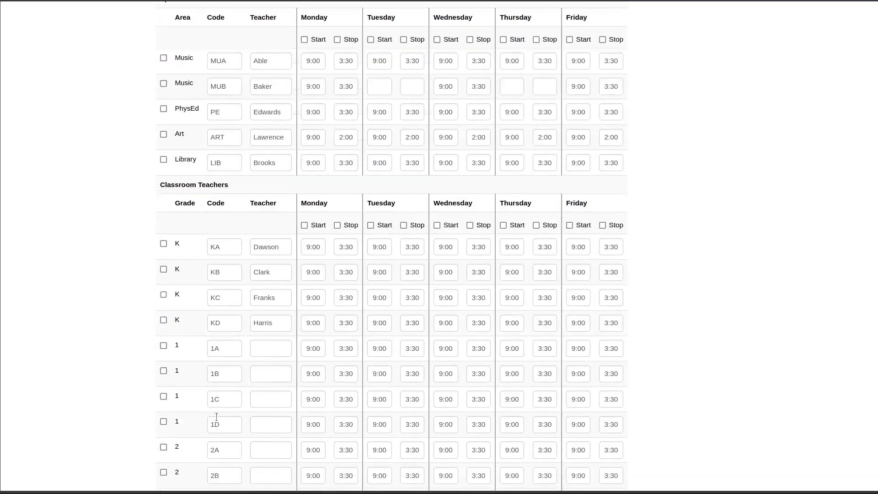
Step: Open the Master planning page and view the Grade K and Grade 1 special areas block ribbons, closing each one
scroll(229, 351, "up", 17)
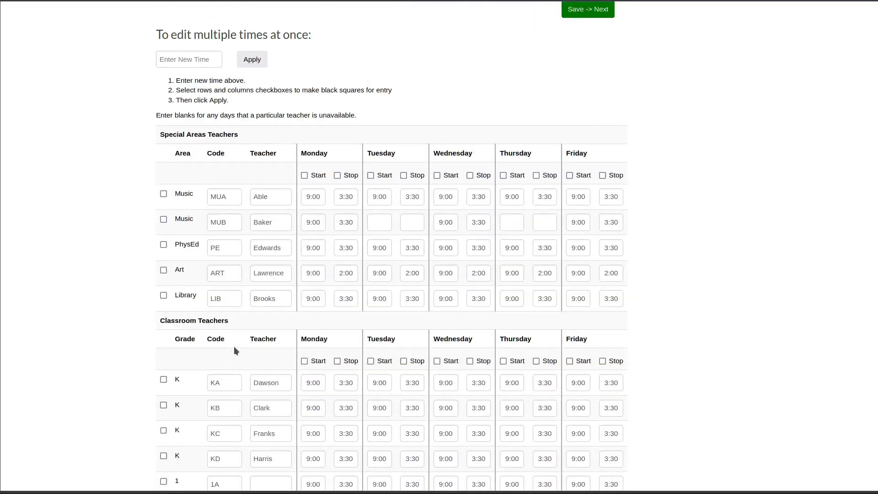
scroll(232, 346, "up", 5)
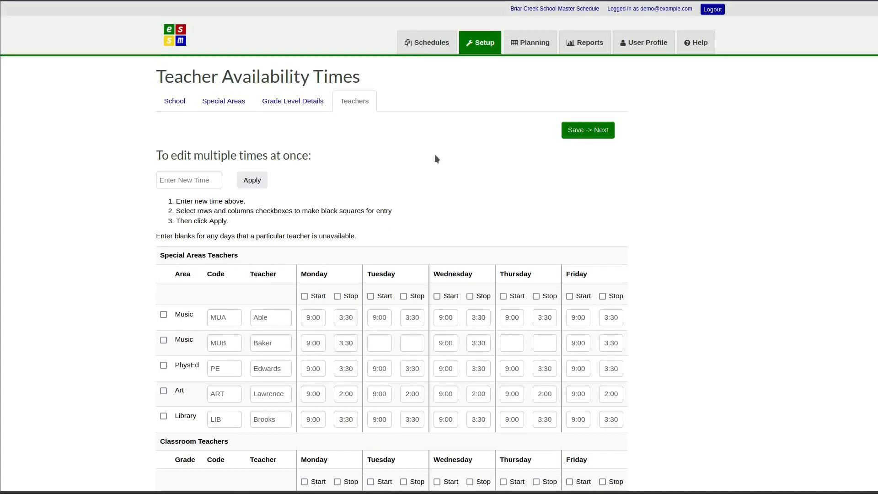
left_click(544, 50)
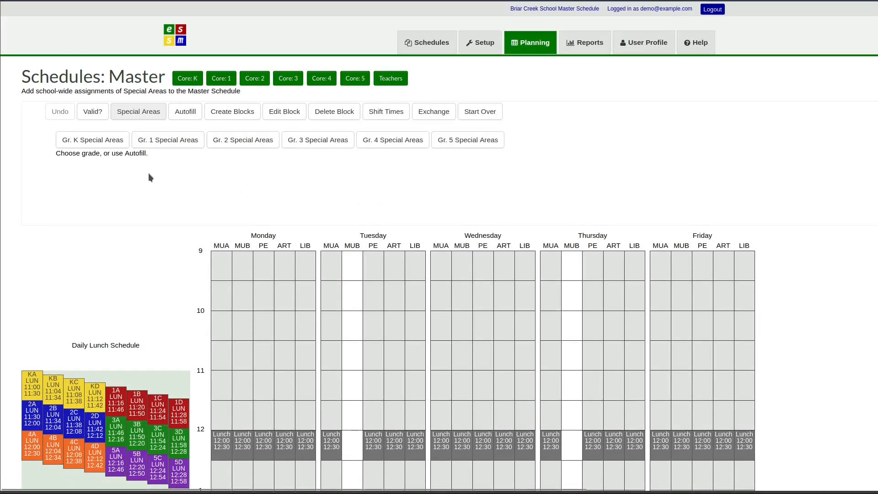
left_click(98, 146)
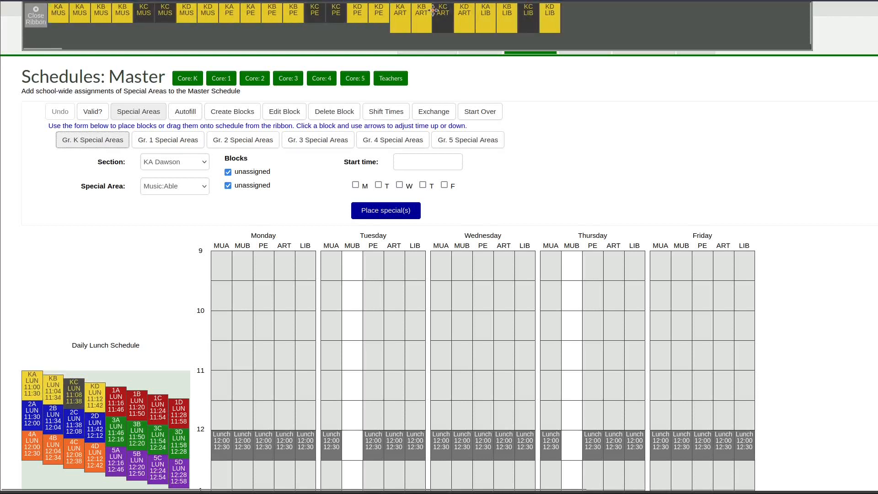
left_click(37, 11)
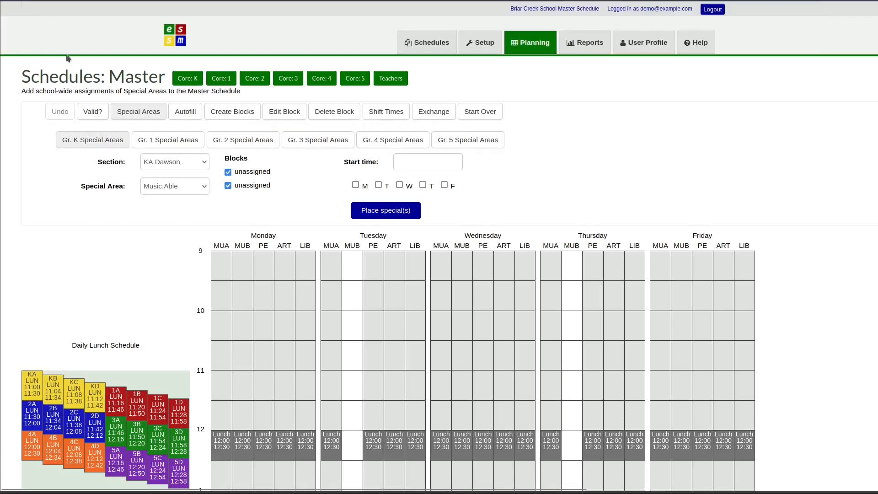
left_click(145, 143)
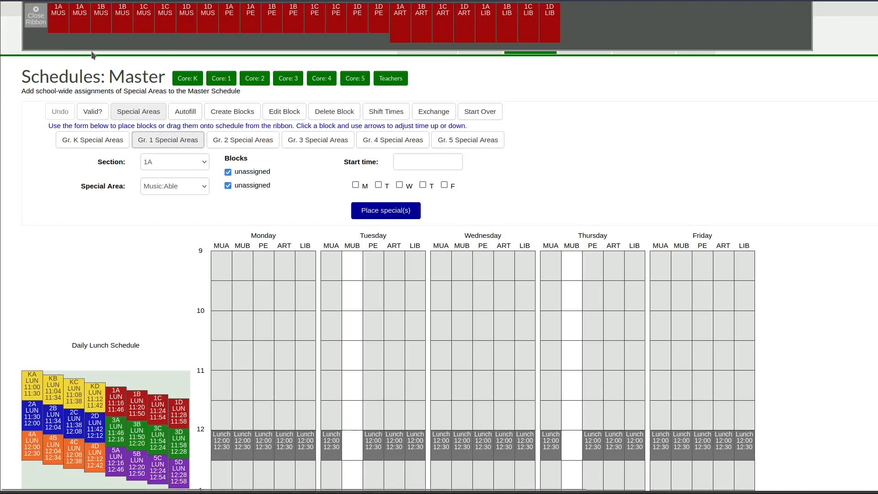
left_click(35, 16)
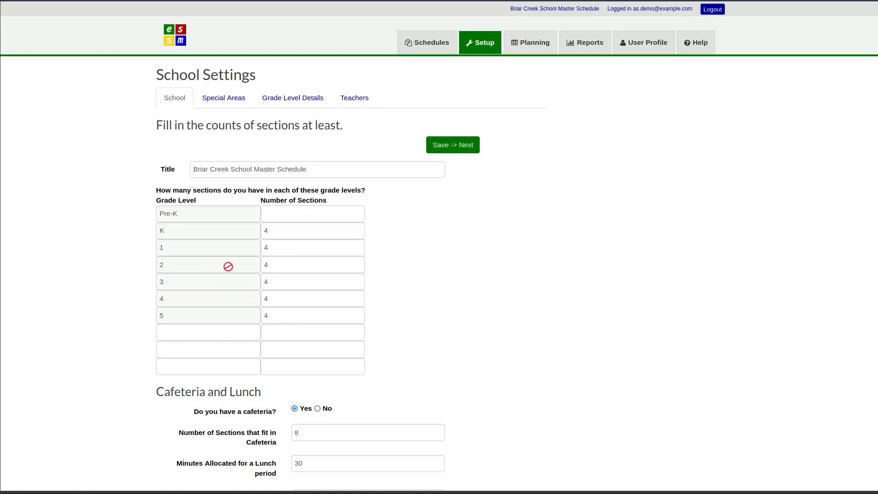
Step: Review the School settings, the Special Areas list and the teacher availability times in the schedule setup
scroll(502, 310, "down", 4)
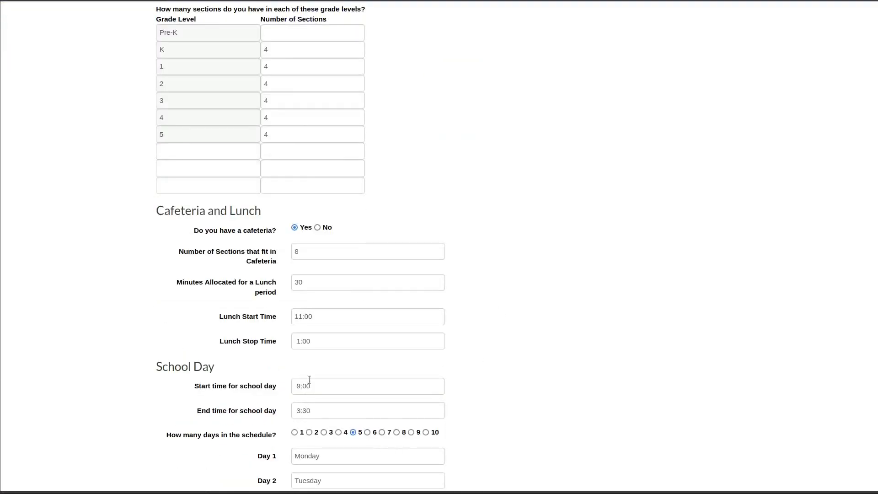
scroll(572, 330, "down", 3)
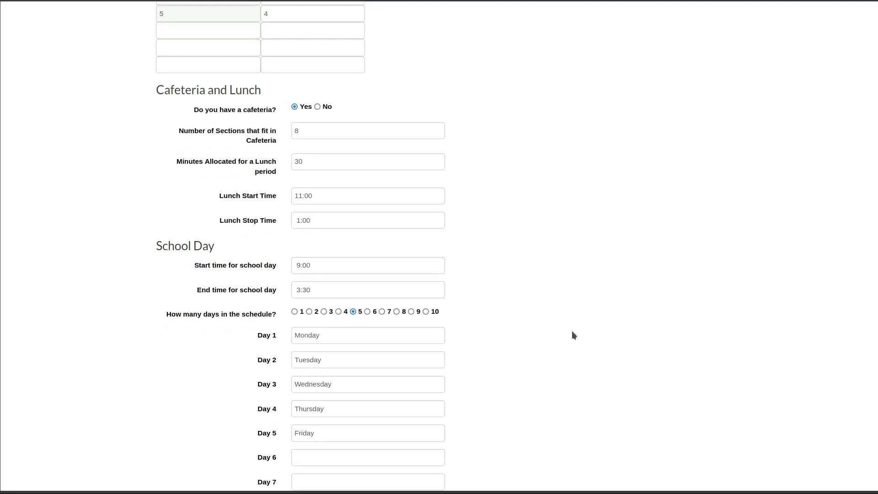
scroll(478, 295, "up", 6)
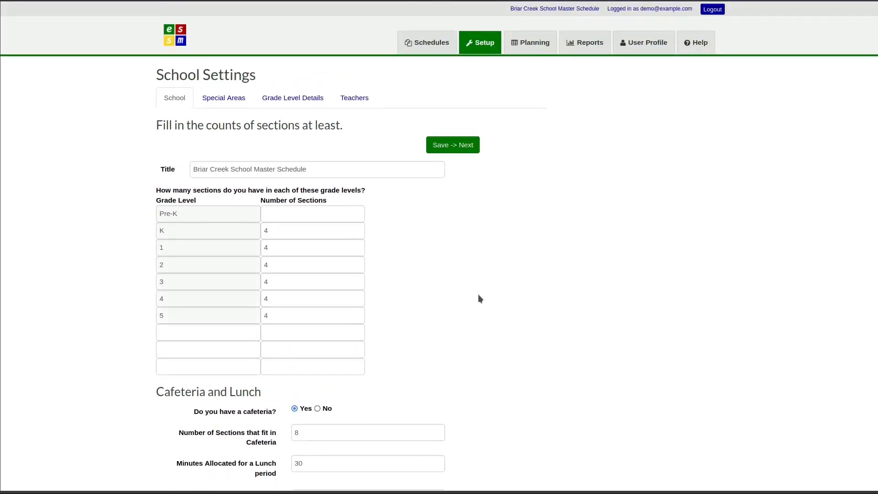
left_click(237, 99)
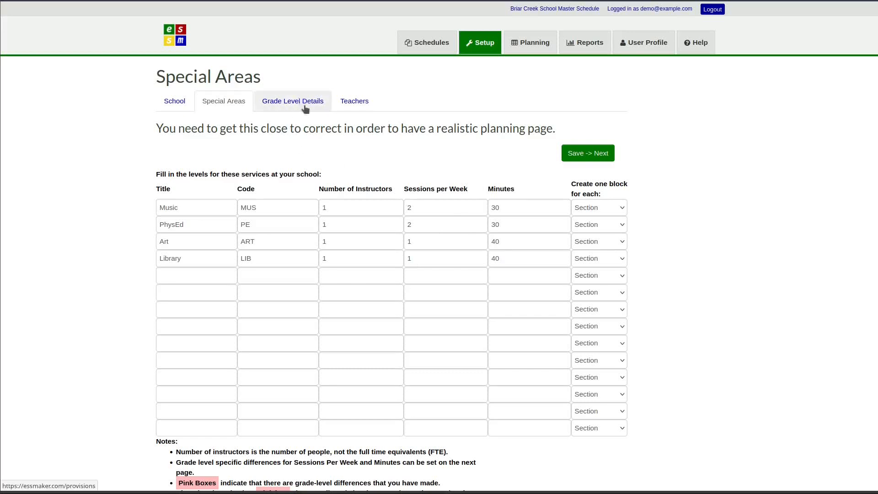
left_click(355, 100)
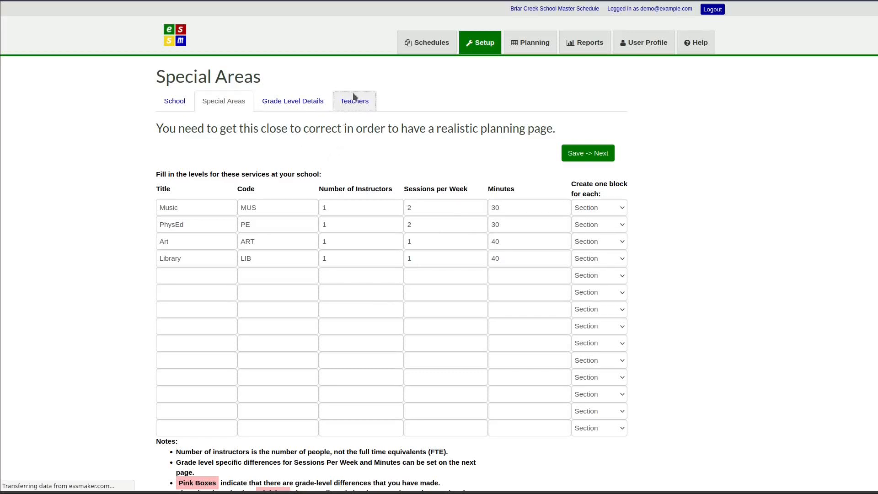
scroll(276, 213, "down", 8)
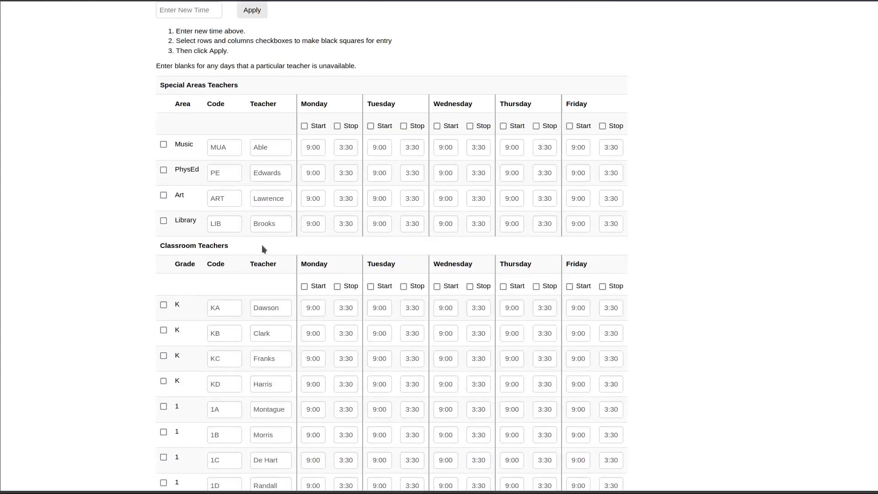
scroll(341, 166, "up", 4)
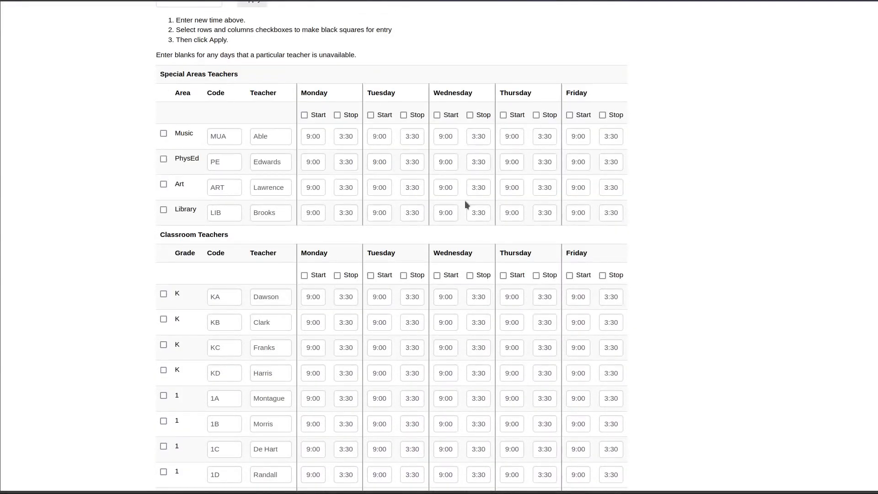
scroll(365, 192, "down", 1)
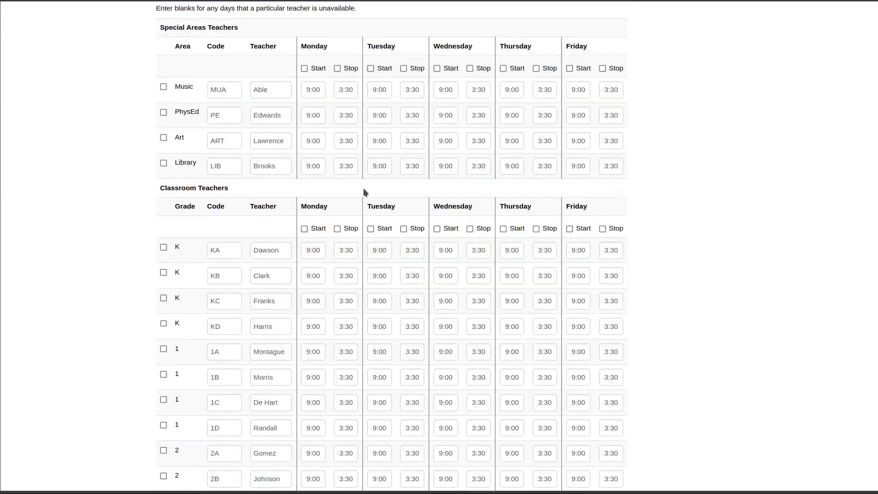
scroll(365, 193, "up", 5)
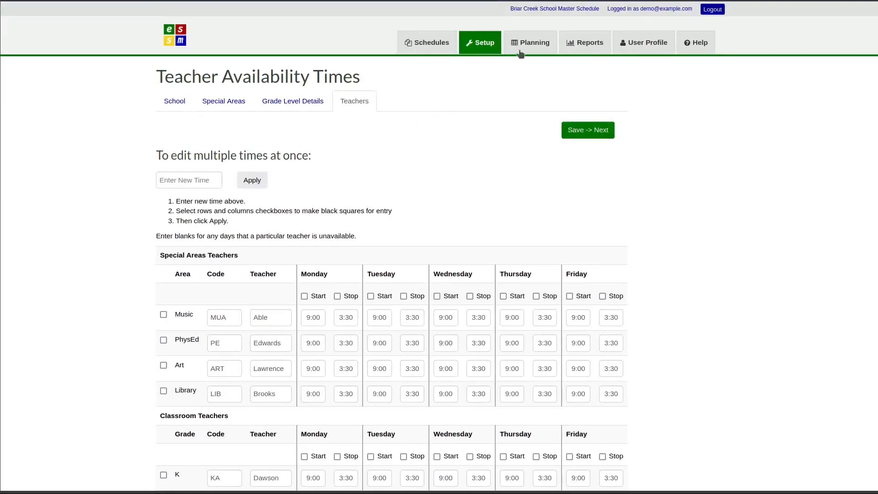
Step: Return to the Master planning page and view the Grade 3 special areas block ribbon, then close it
left_click(531, 44)
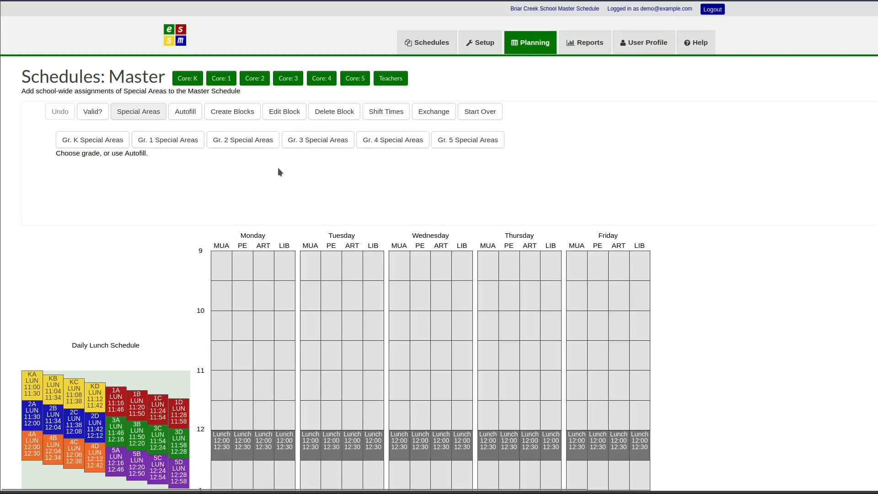
left_click(295, 144)
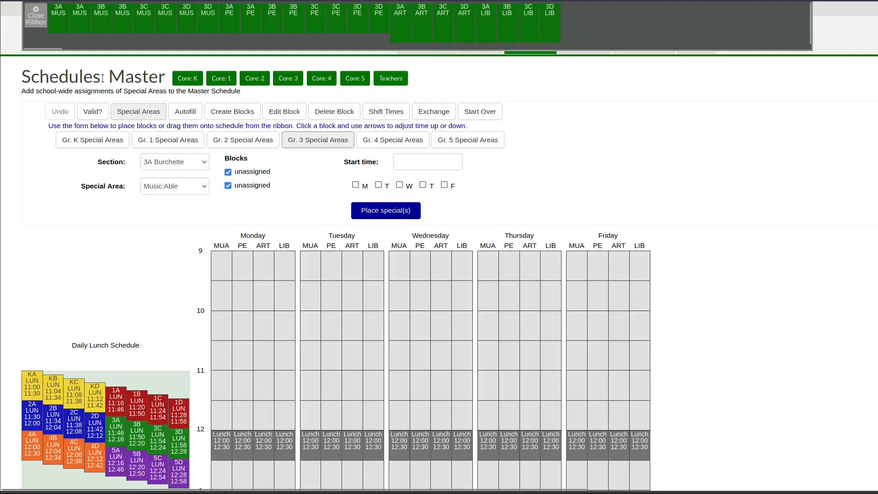
left_click(36, 15)
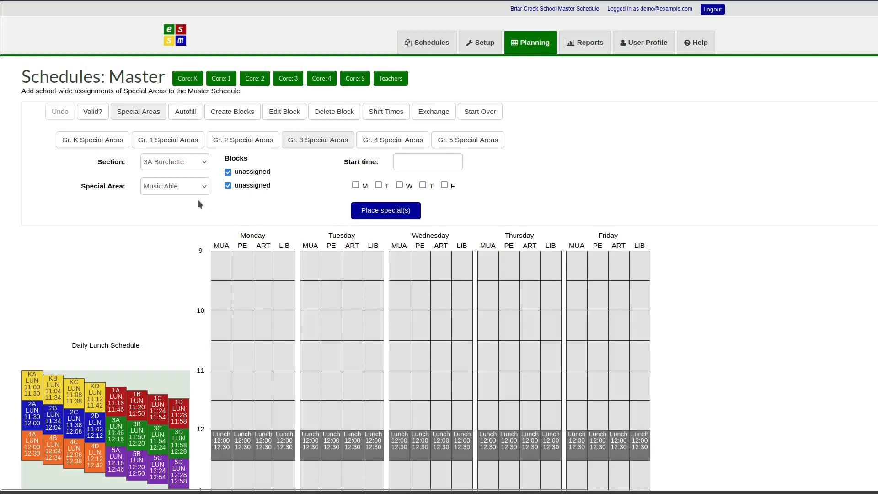
Step: Open the Autofill options and examine the weekly grid's lunch periods against the Daily Lunch Schedule
left_click(197, 114)
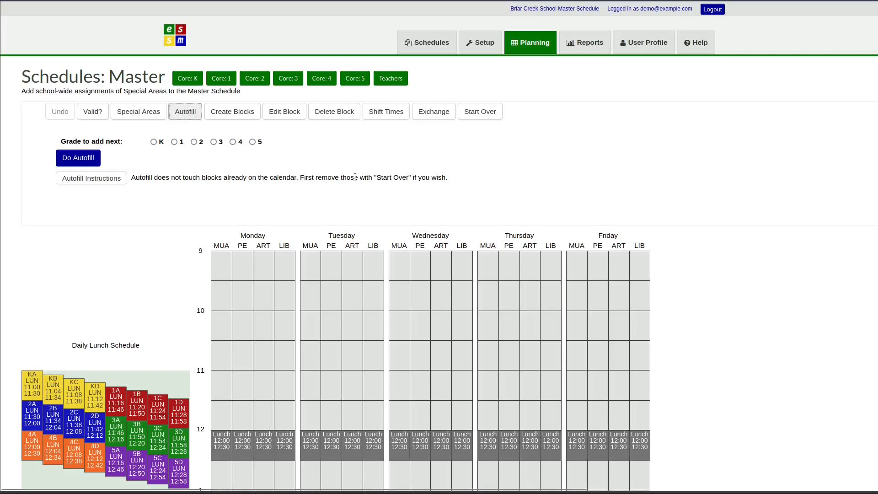
scroll(372, 174, "down", 1)
scroll(371, 173, "down", 2)
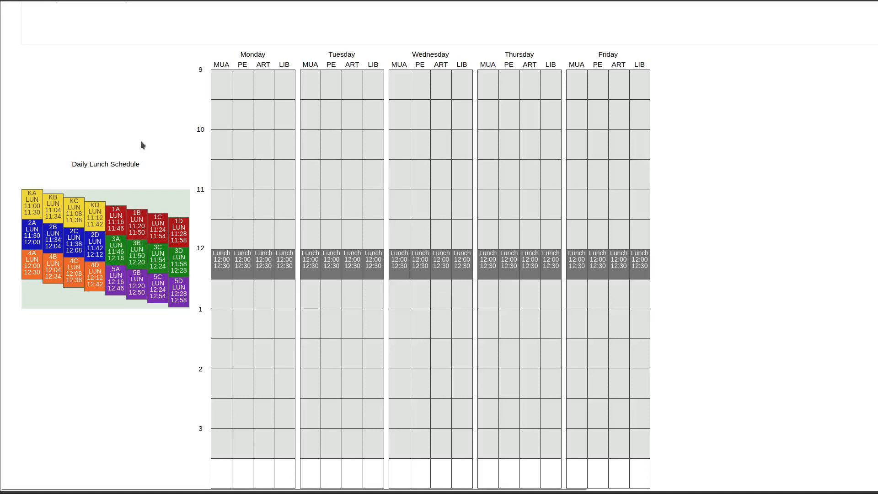
scroll(142, 144, "up", 2)
scroll(141, 145, "down", 2)
scroll(239, 274, "up", 3)
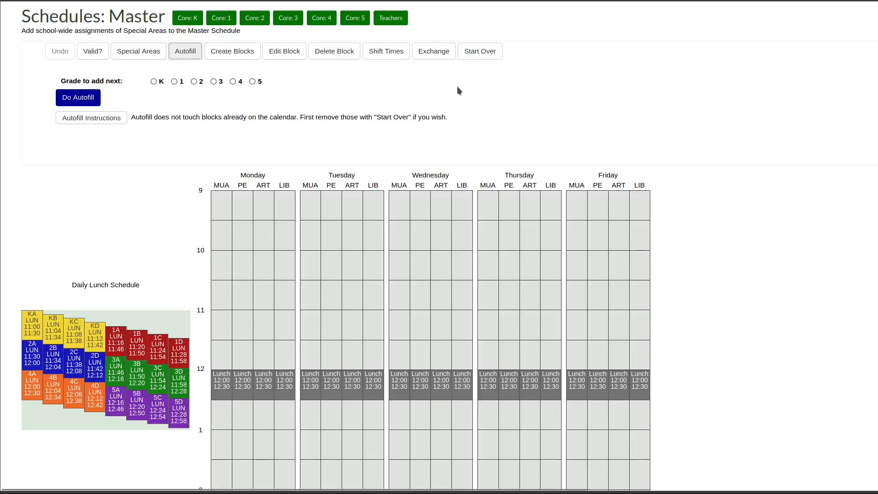
Step: Shift all blocks between 12 and 12:30 in the Master schedule 30 minutes earlier
left_click(399, 57)
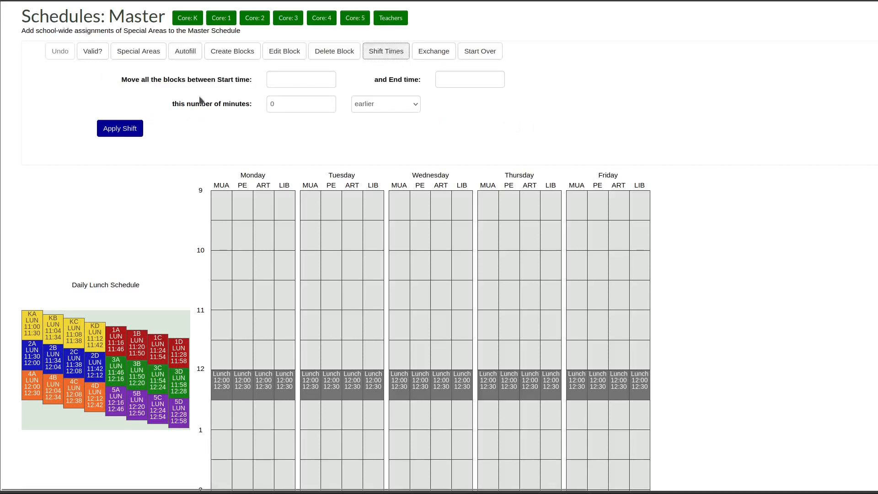
left_click(275, 79)
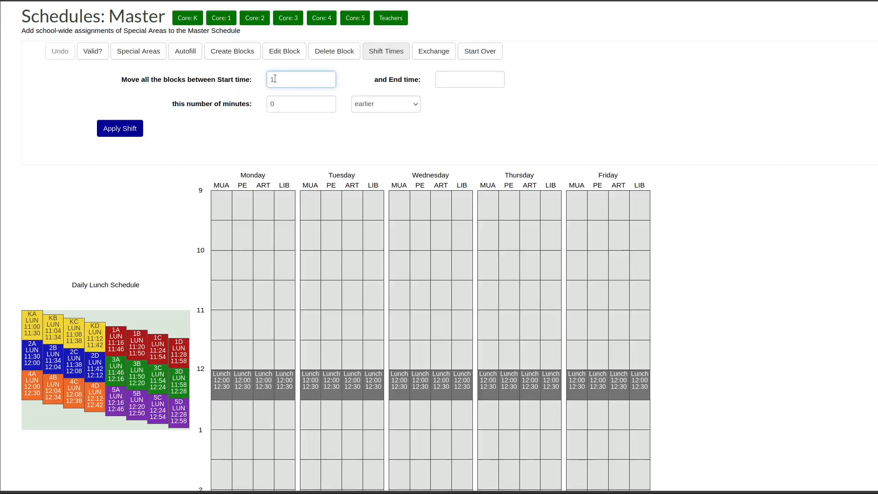
type("12")
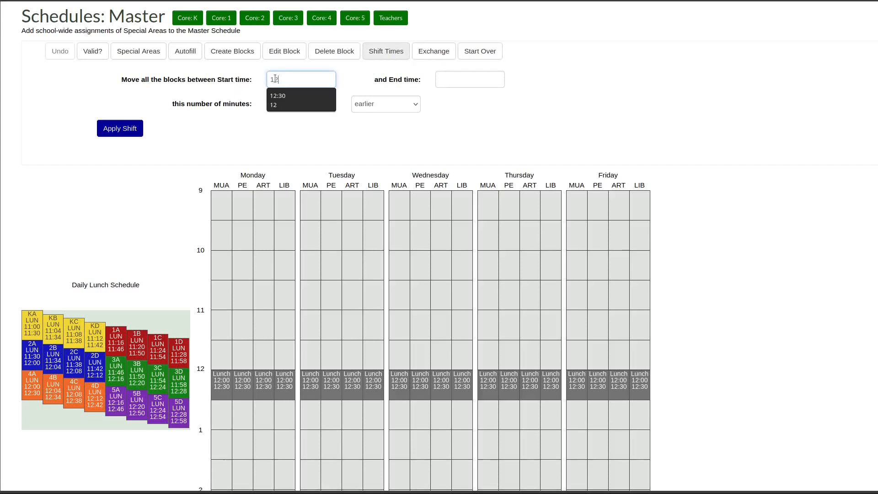
left_click(451, 80)
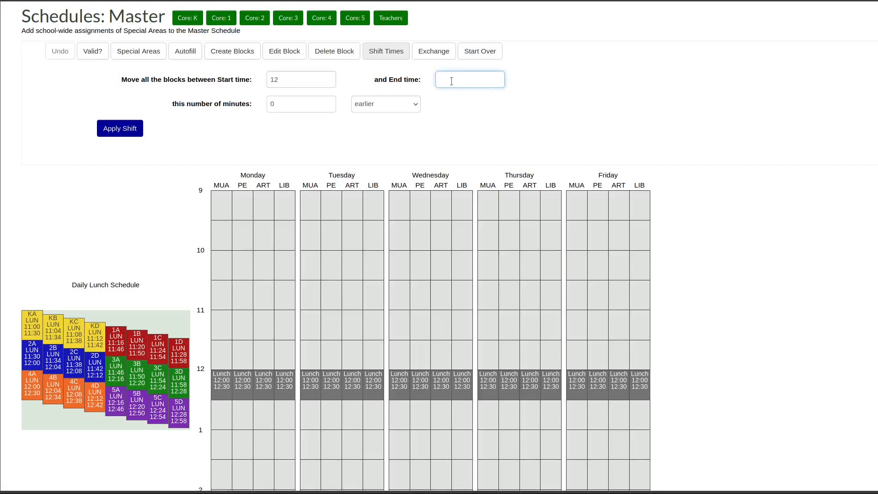
type("12")
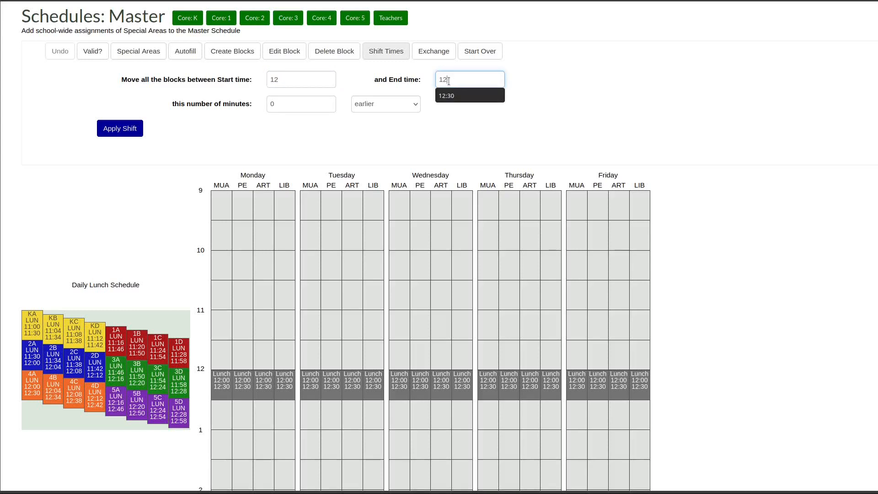
left_click(460, 95)
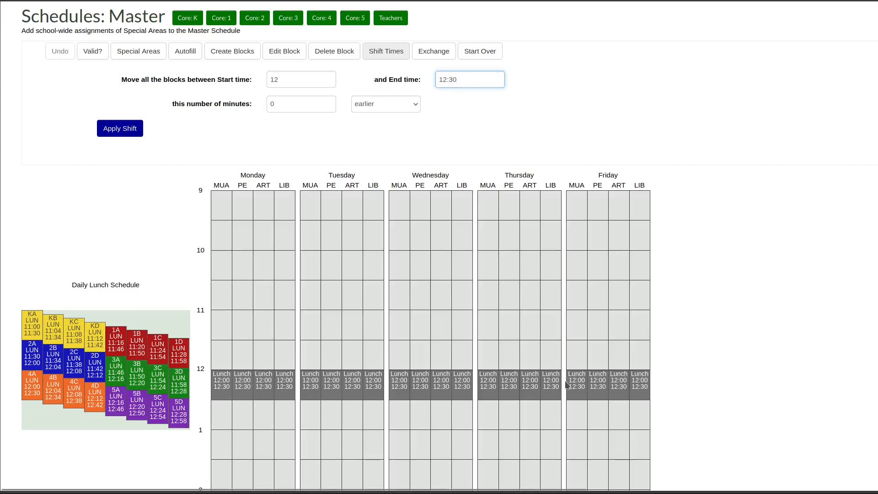
left_click(275, 103)
type("3")
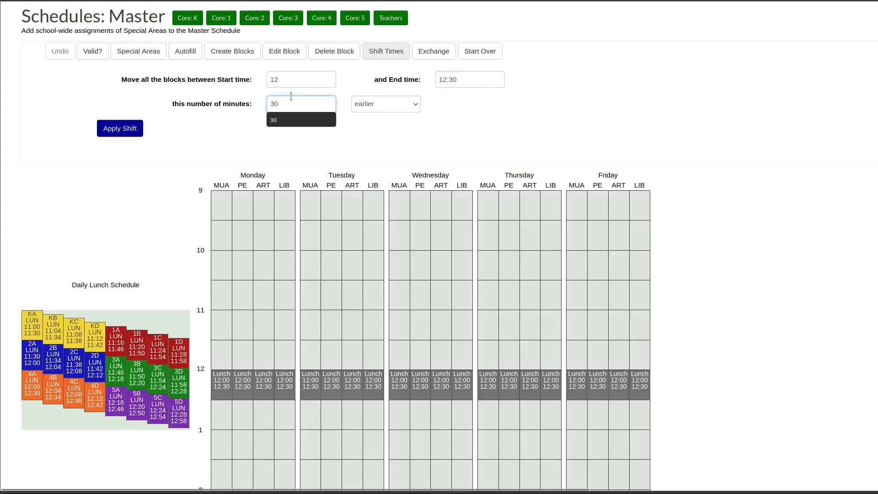
left_click(378, 104)
left_click(384, 105)
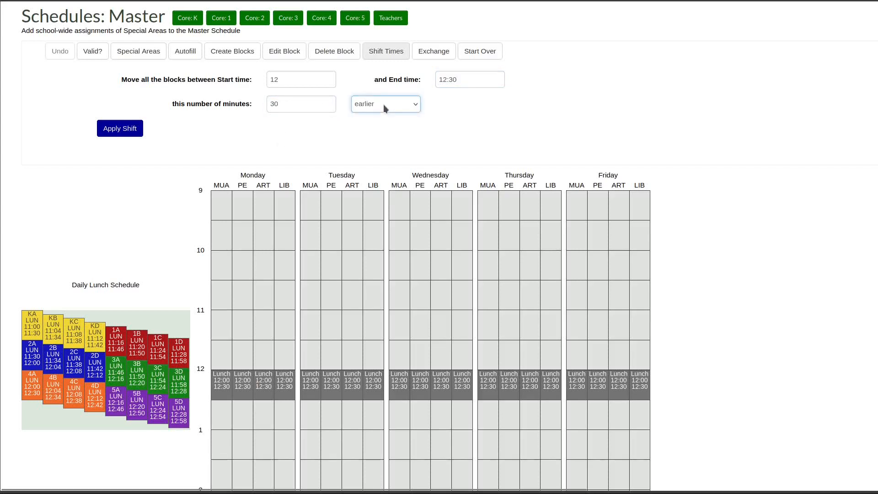
left_click(130, 132)
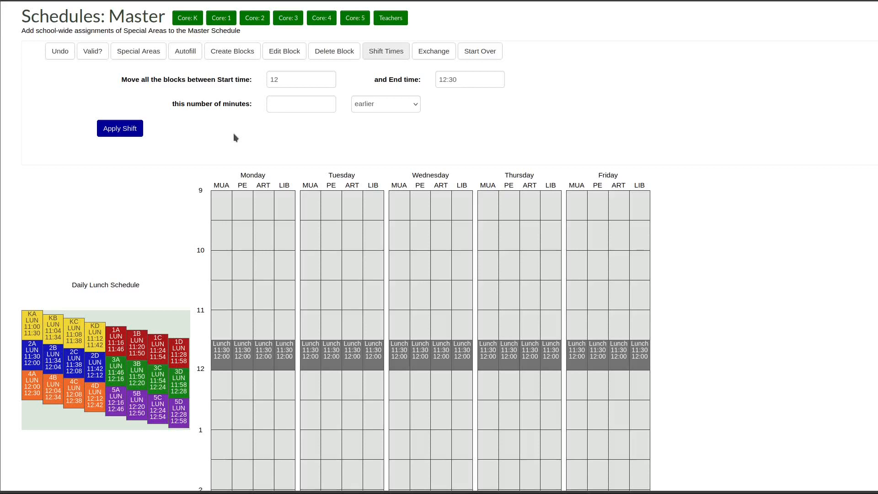
Step: Autofill the Master schedule with the grade 5 special areas blocks and check their placement in the grid
left_click(188, 53)
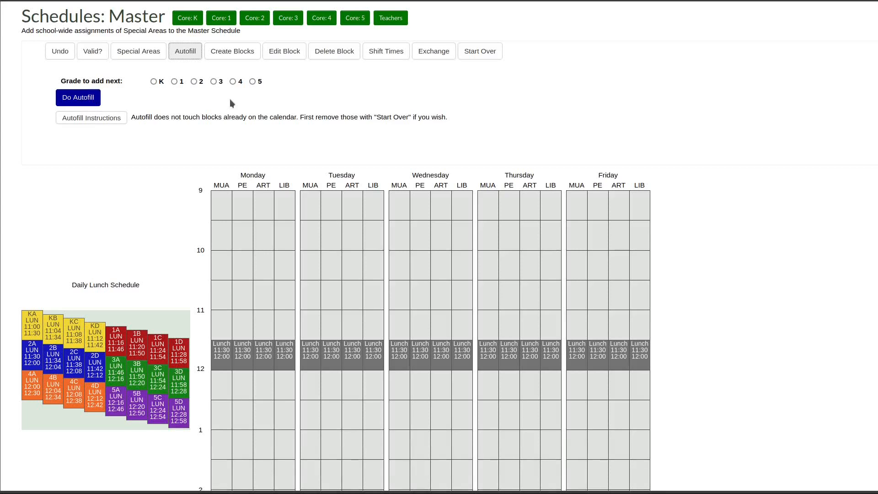
left_click(252, 83)
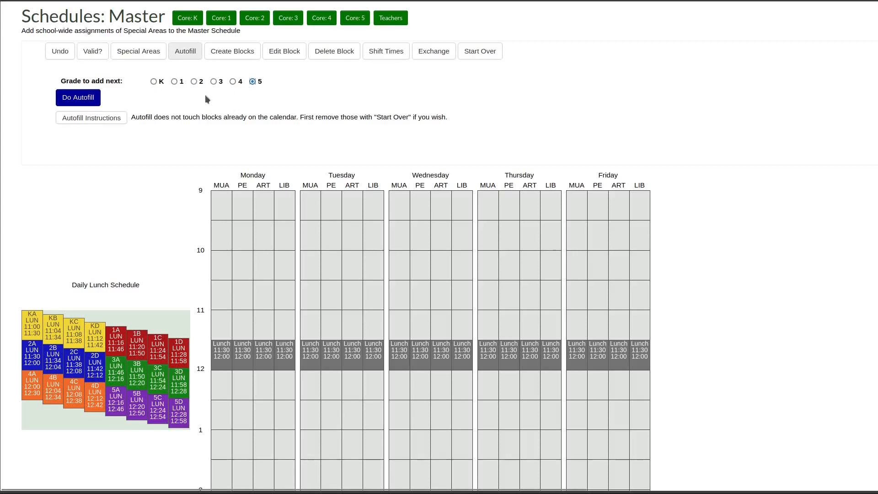
left_click(96, 99)
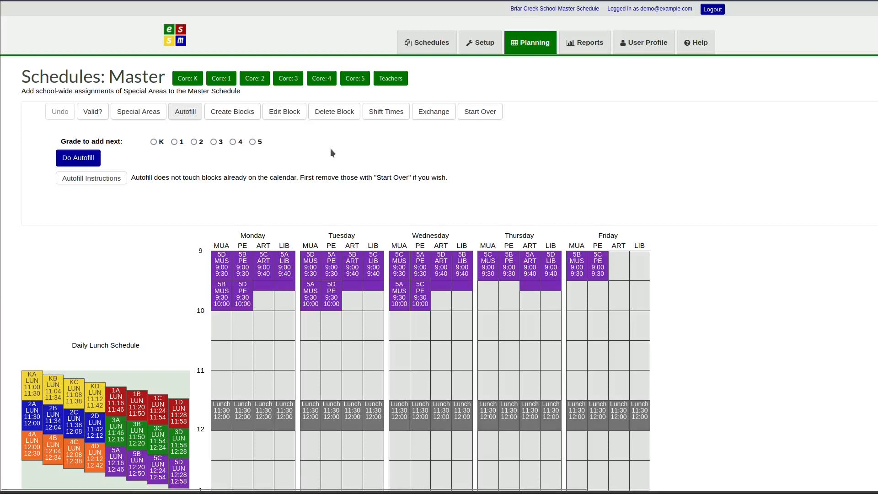
scroll(331, 150, "down", 1)
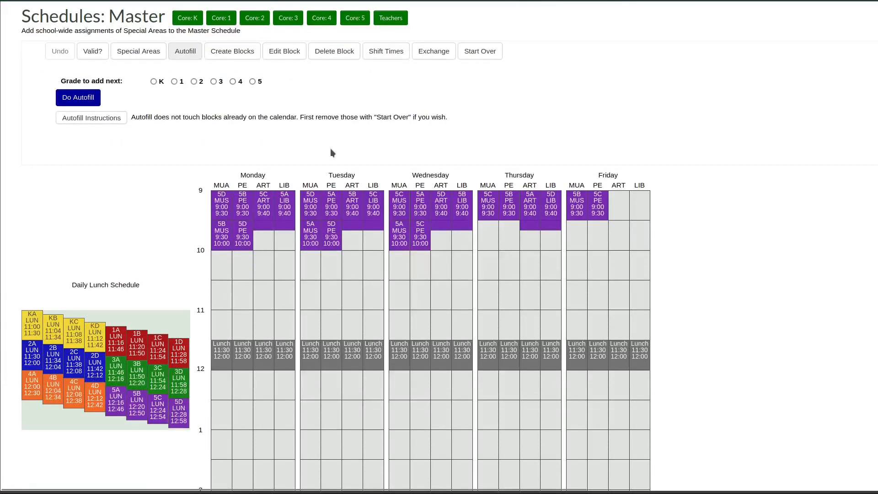
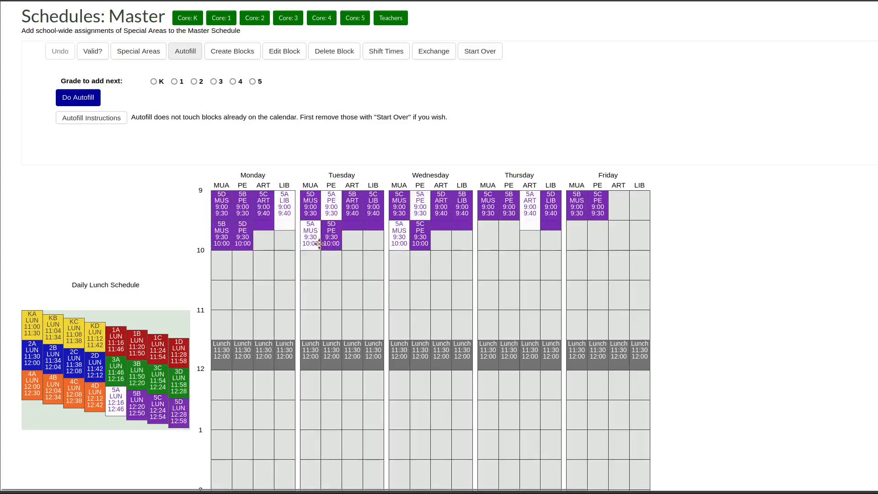
Step: Try moving Tuesday's 5A Music and Wednesday's 5D Art blocks to Friday, and return both to their original days
left_click_drag(313, 237, 581, 236)
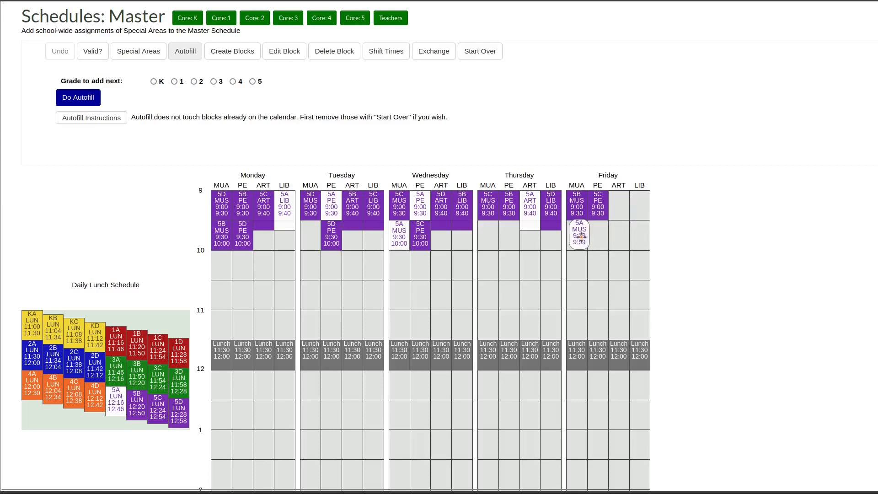
left_click_drag(581, 237, 311, 235)
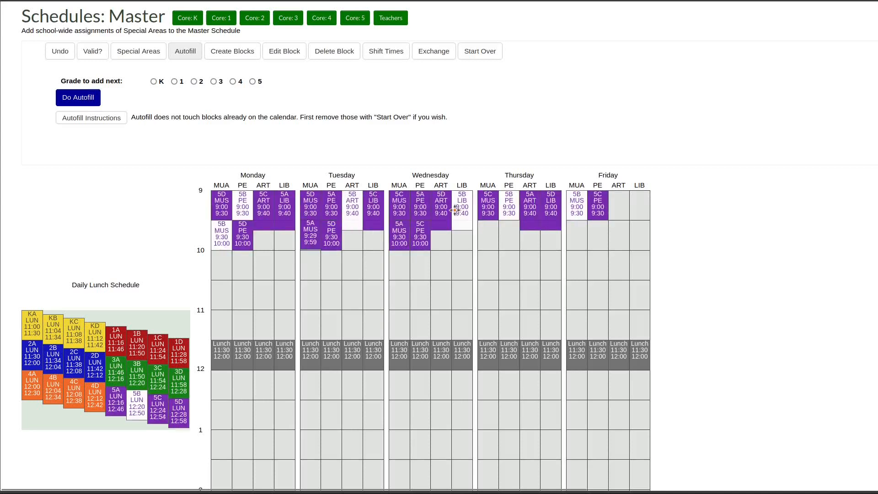
left_click_drag(445, 211, 619, 208)
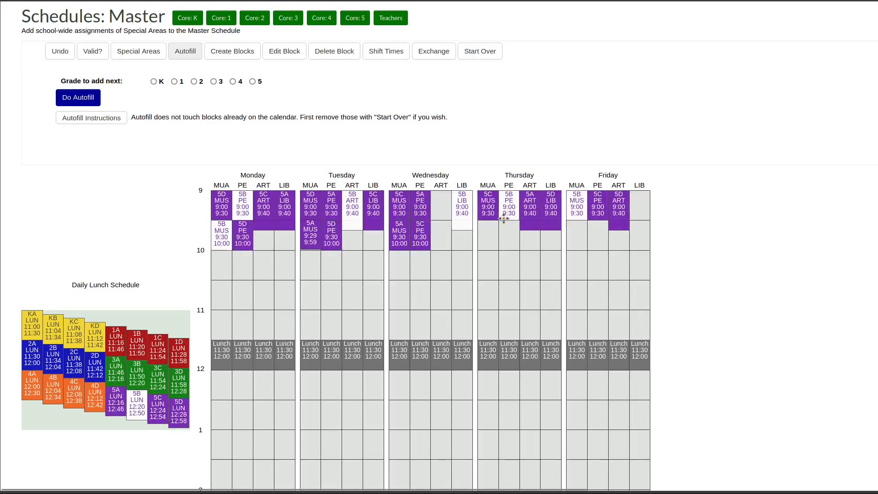
left_click(288, 204)
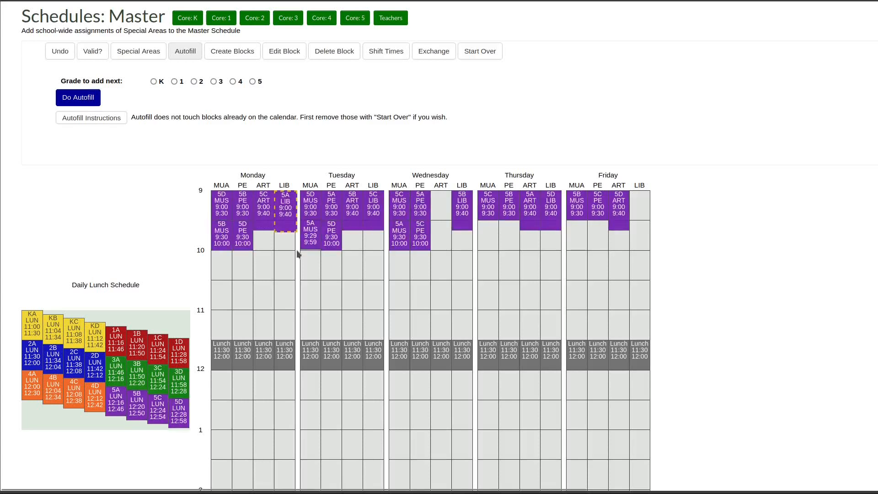
left_click_drag(619, 205, 450, 204)
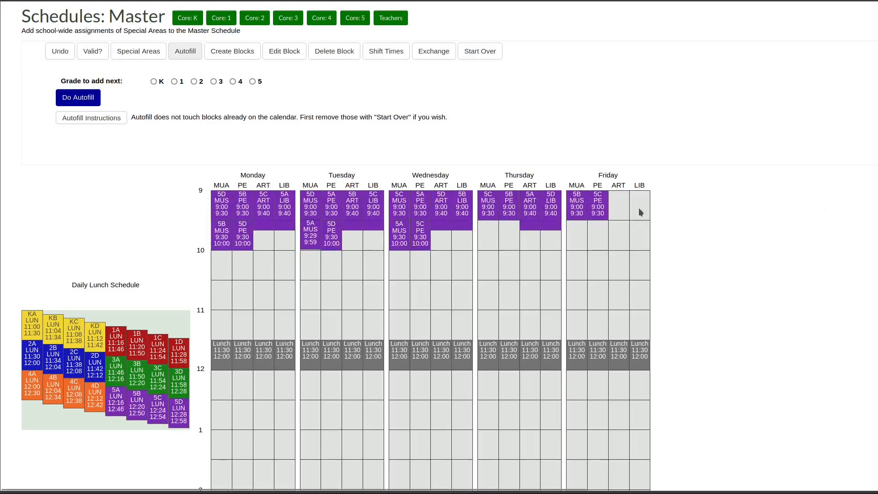
Step: Move Friday's 5B Music and 5C PE blocks to Thursday 9:30–10:00 and align Tuesday's 5A Music at 9:30–10:00
left_click_drag(573, 207, 488, 233)
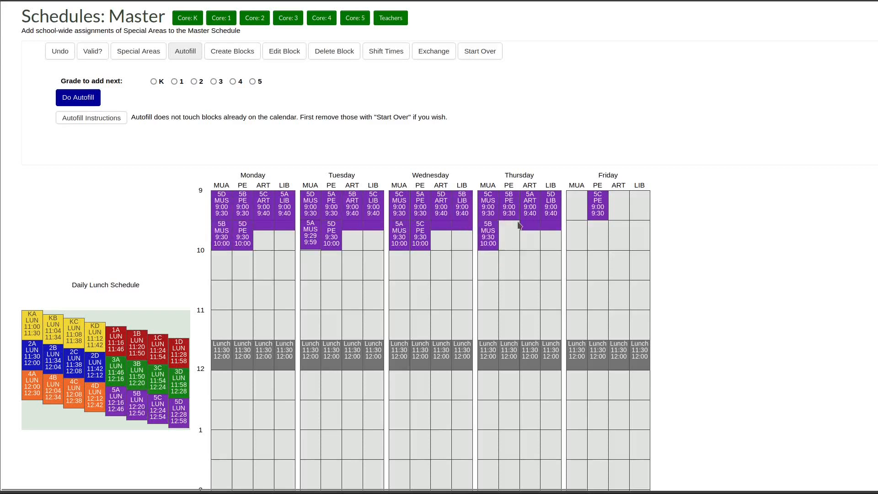
left_click_drag(598, 204, 515, 238)
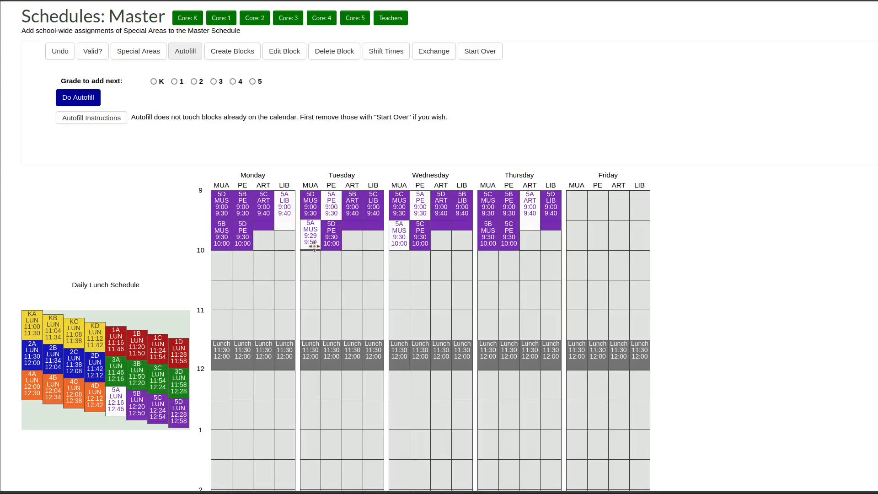
mouse_move(315, 246)
left_mouse_down()
mouse_move(316, 280)
mouse_move(317, 248)
left_mouse_up()
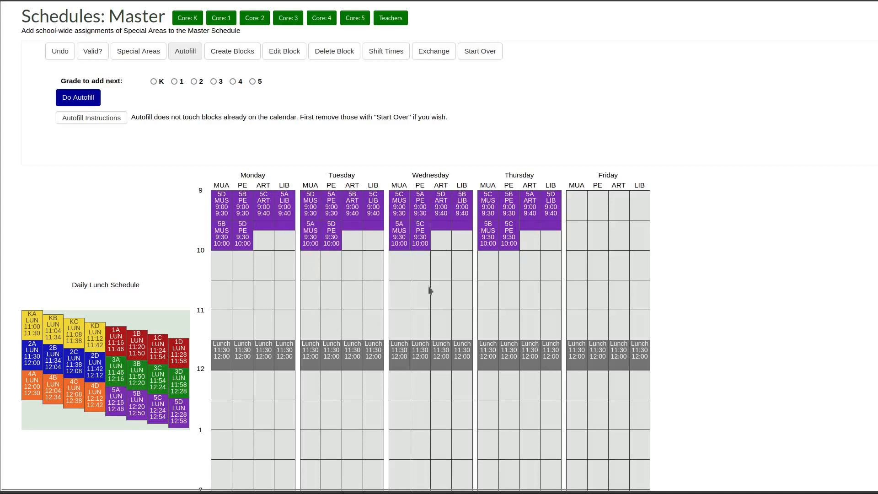
mouse_move(516, 248)
left_mouse_down()
mouse_move(522, 274)
mouse_move(517, 248)
left_mouse_up()
left_click(508, 247)
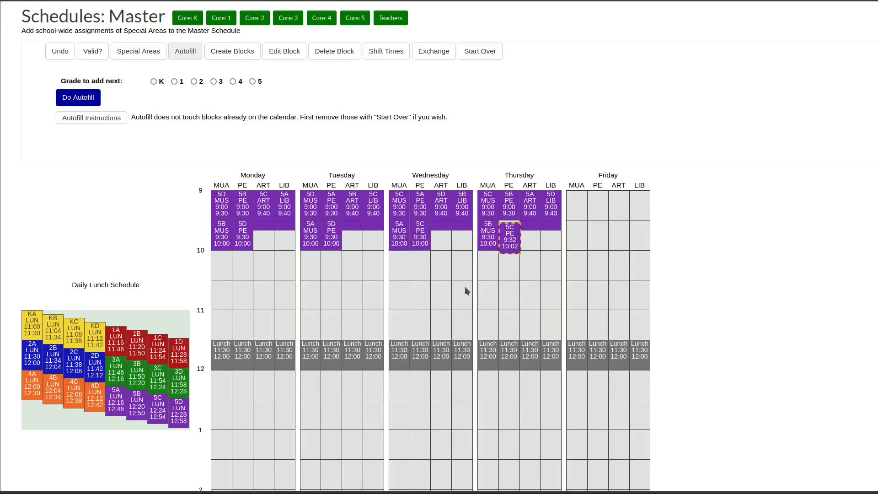
key("Up")
Step: Exchange all Monday blocks with Friday in the Master schedule
scroll(467, 291, "up", 2)
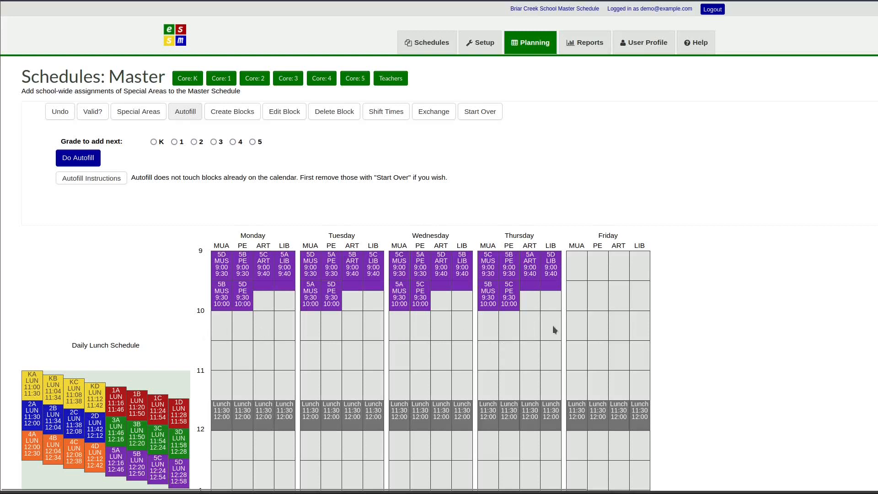
left_click(233, 142)
left_click(426, 113)
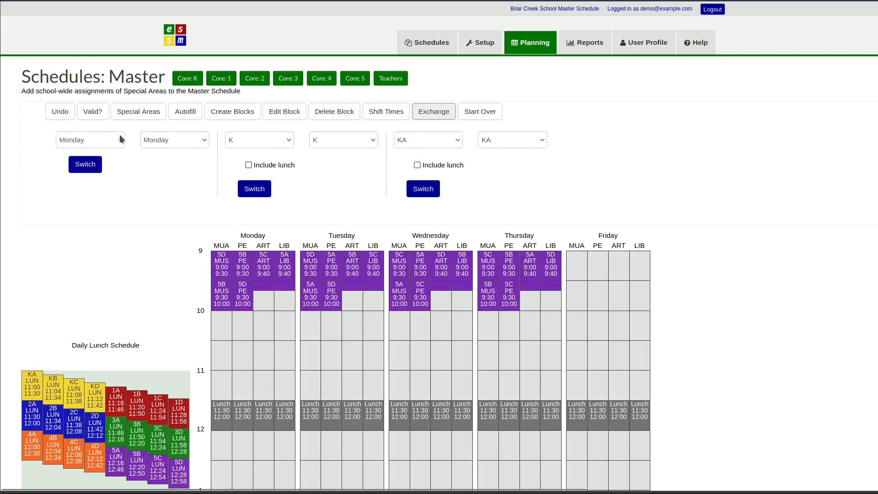
left_click(156, 142)
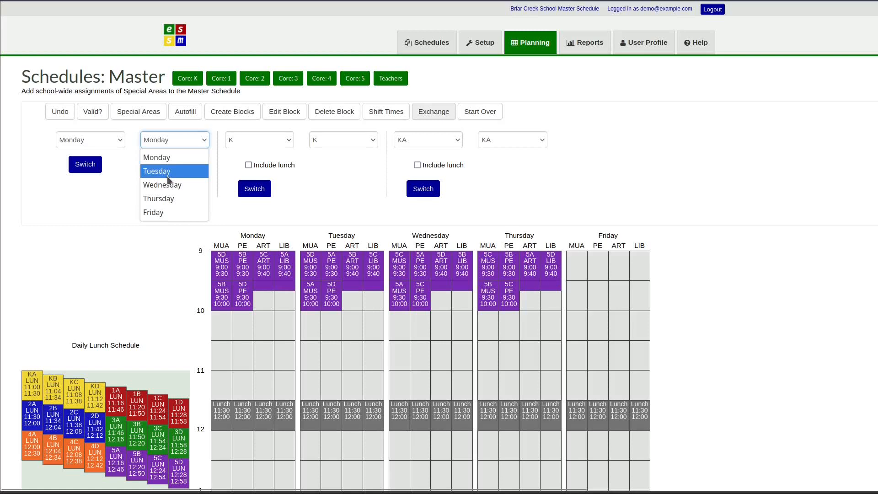
left_click(160, 212)
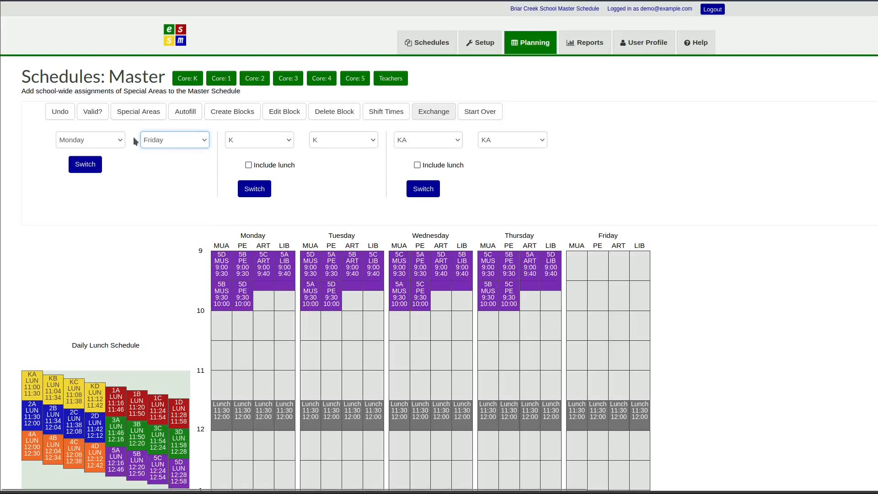
left_click(86, 164)
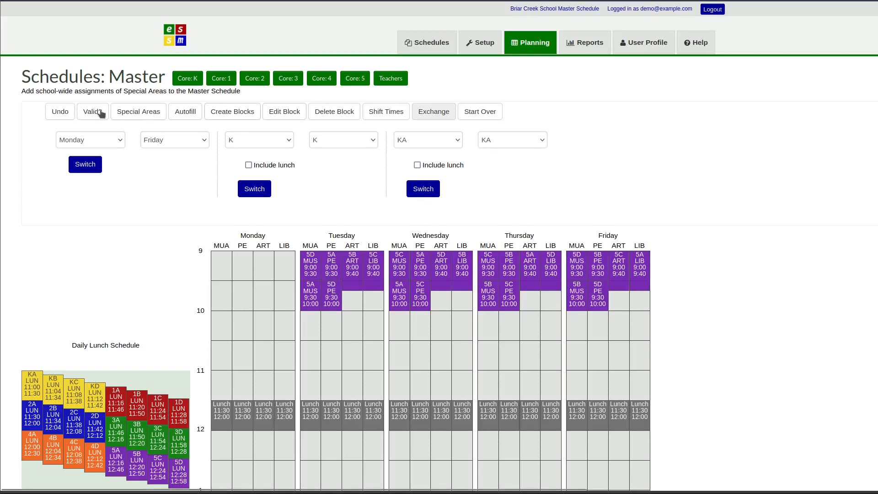
Step: Autofill the grade 4 special areas blocks and move Monday's grade 4 blocks one hour later, into the 10:00–11:00 hour
left_click(186, 112)
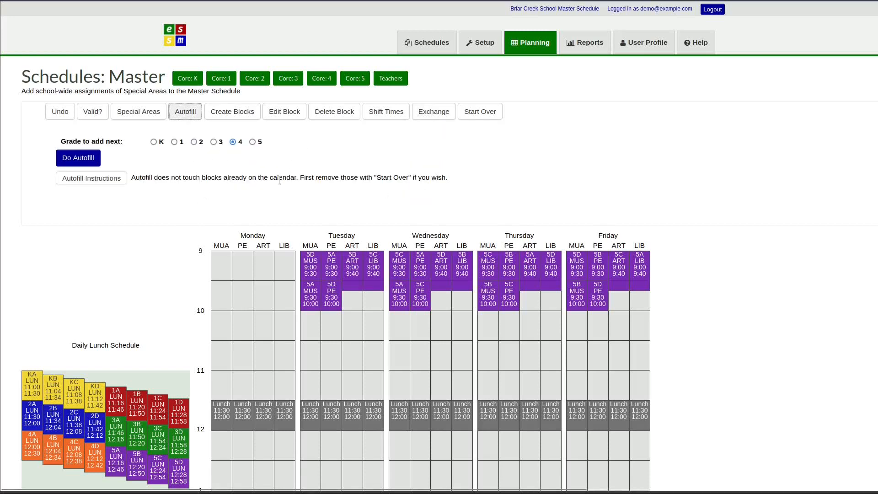
left_click(69, 160)
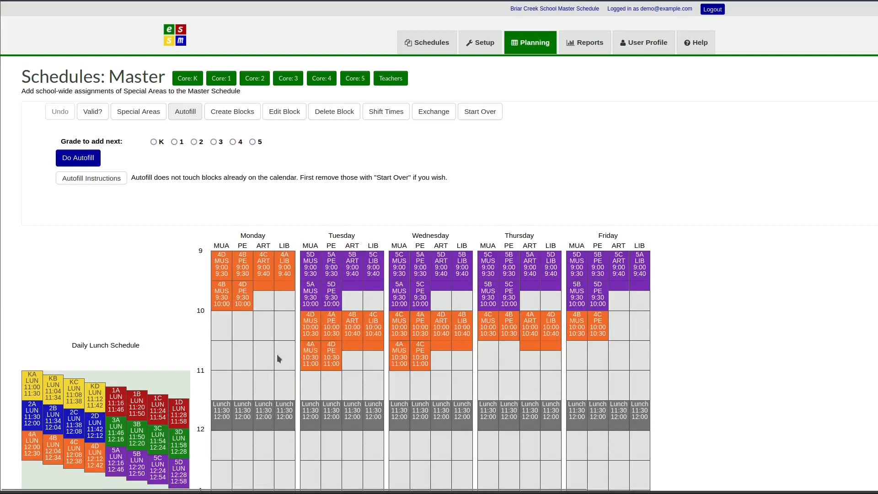
left_click_drag(225, 300, 224, 361)
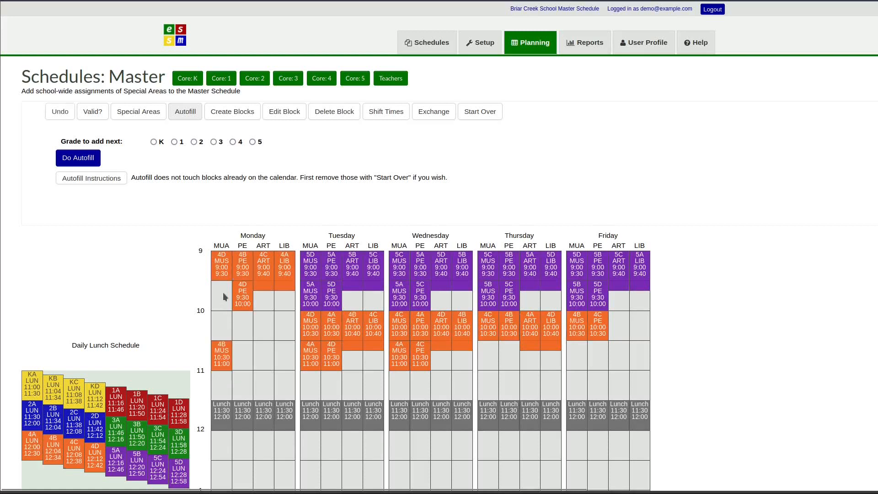
left_click_drag(223, 267, 224, 327)
left_click_drag(243, 295, 240, 352)
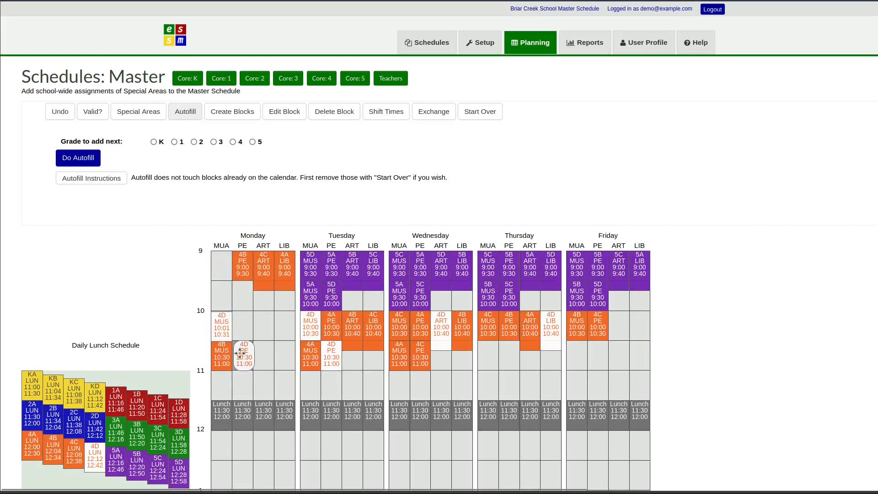
left_click_drag(239, 274, 239, 332)
left_click_drag(264, 269, 268, 328)
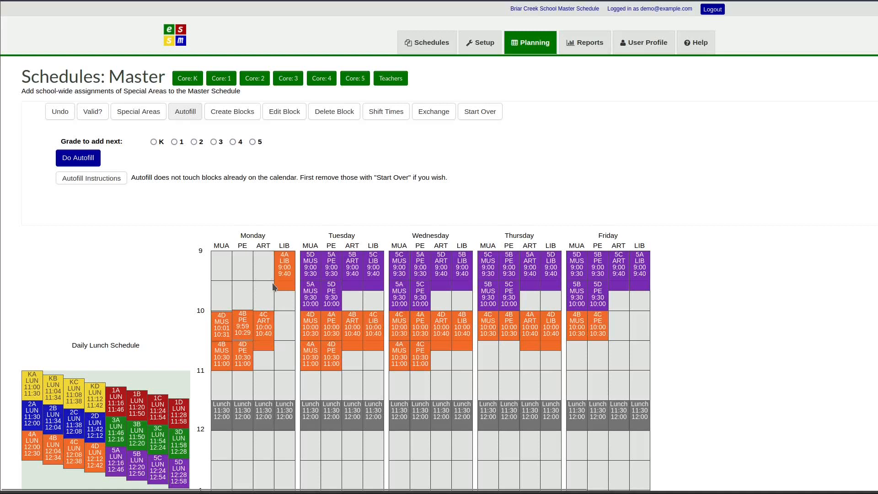
left_click_drag(280, 277, 285, 328)
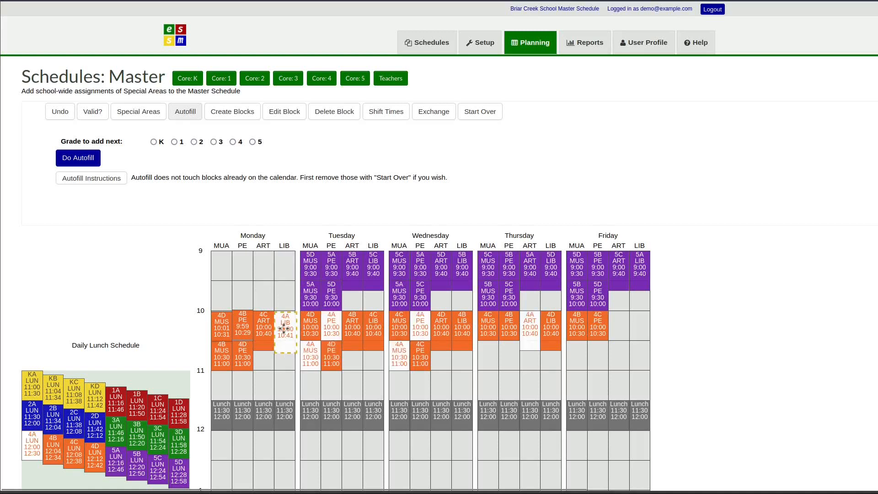
Step: Fine-tune Monday's 4B PE and 4D Music blocks to 10:00–10:30
left_click(246, 333)
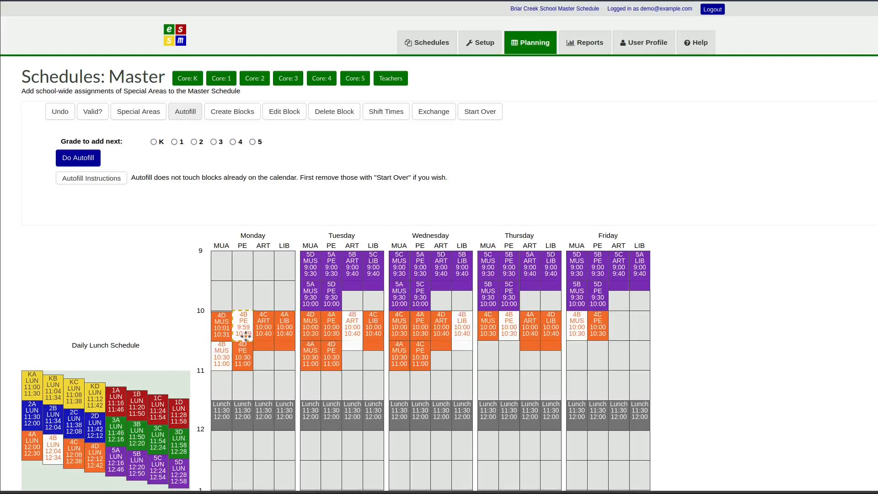
left_click_drag(246, 336, 244, 334)
left_click(220, 326)
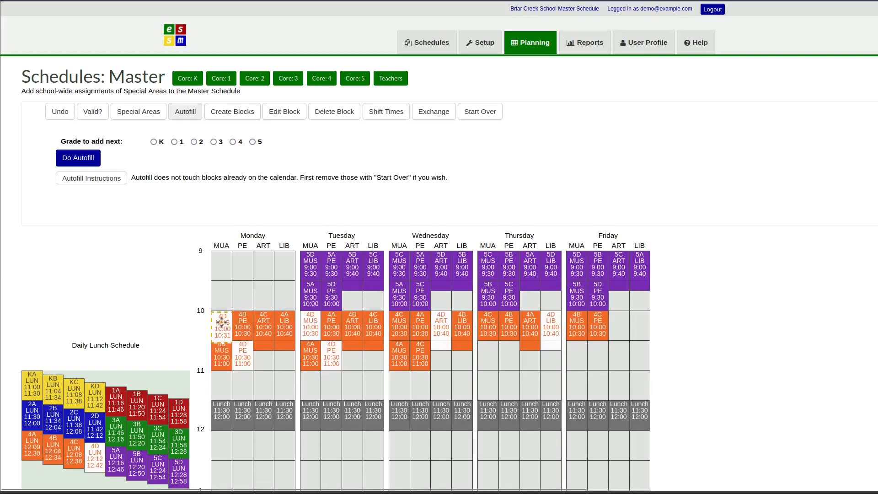
left_click(220, 325)
Step: Move Friday's 4B Music and 4C PE blocks to Thursday 10:30–11:00
left_click(546, 350)
left_click(576, 326)
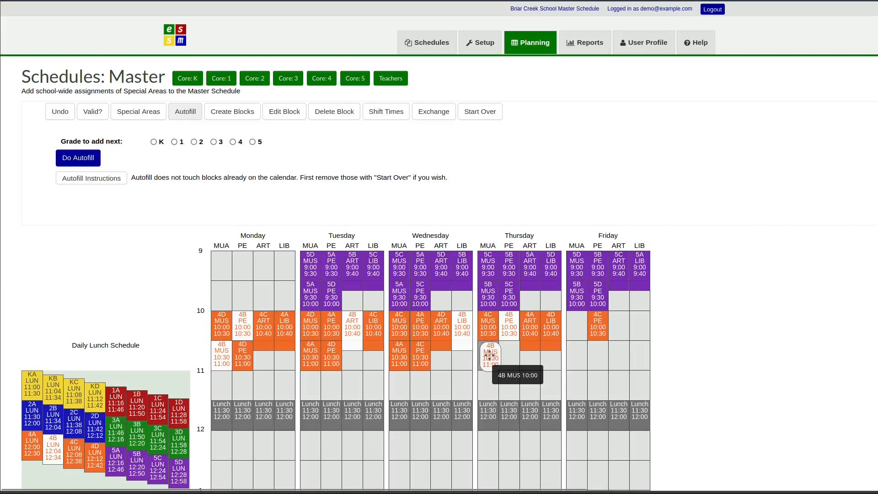
left_click(490, 354)
left_click(595, 315)
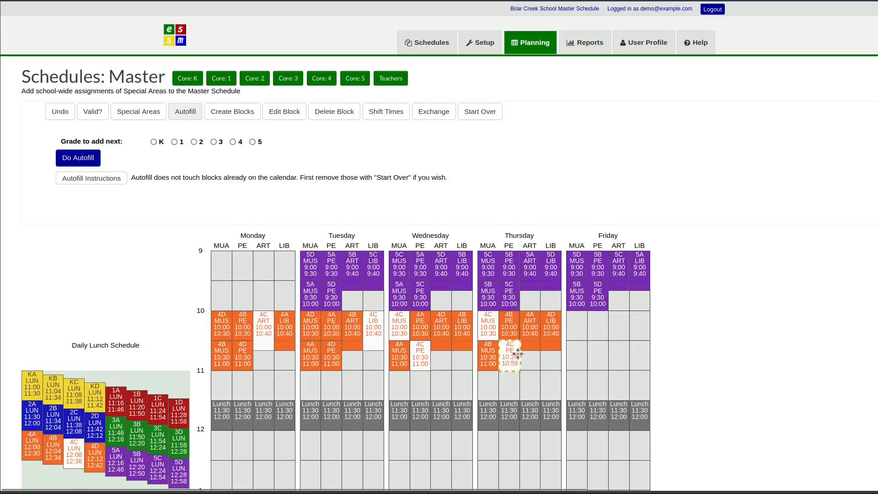
left_click(517, 354)
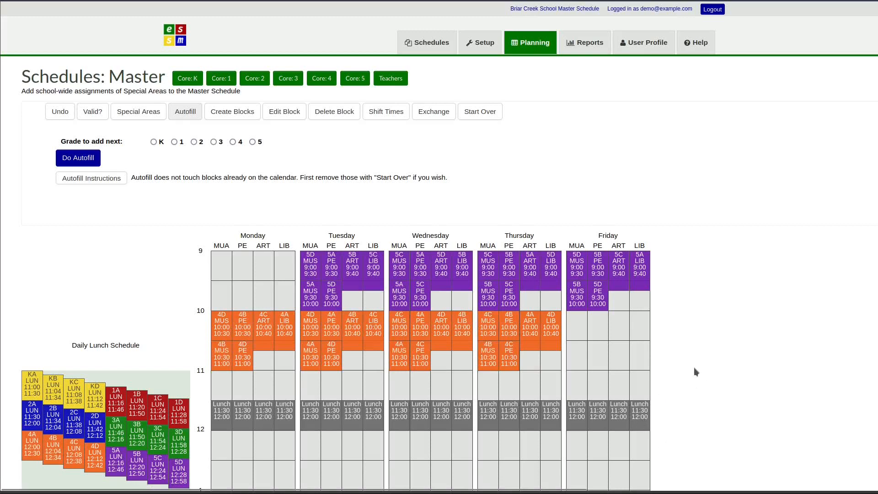
Step: Review the remaining open slots in the weekly grid and open the Grade 3 special areas block ribbon
scroll(694, 367, "down", 2)
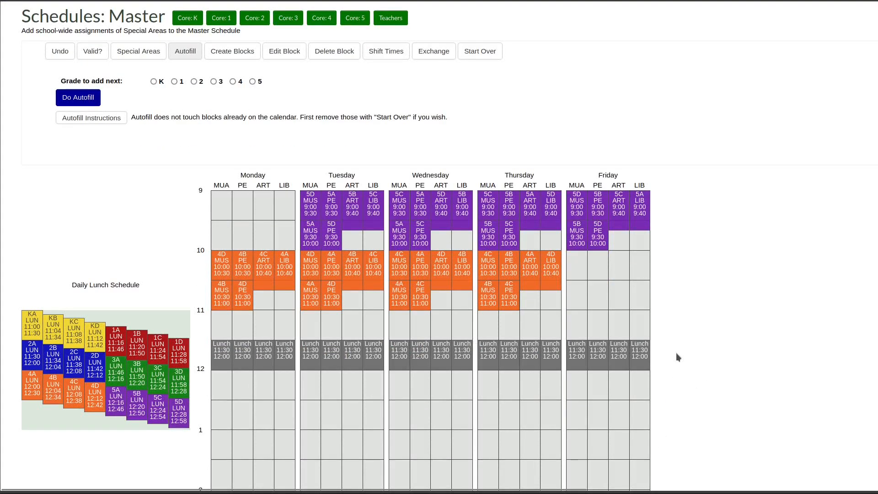
scroll(676, 353, "down", 2)
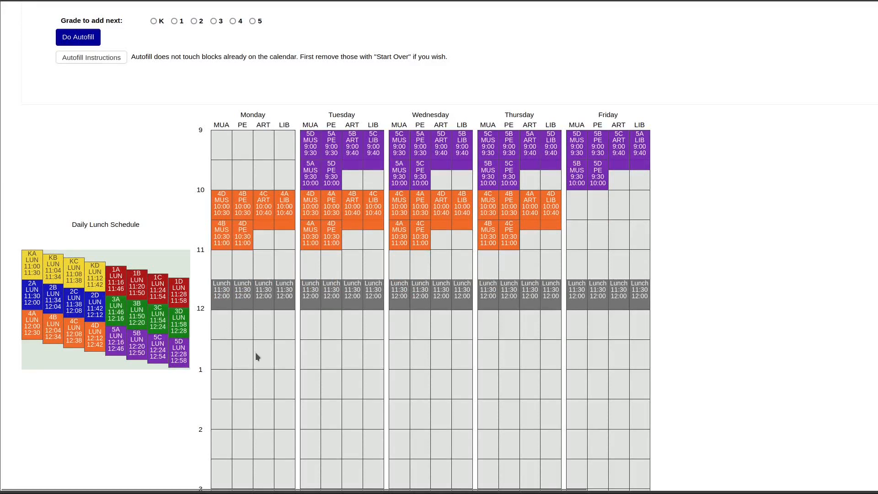
scroll(255, 356, "down", 2)
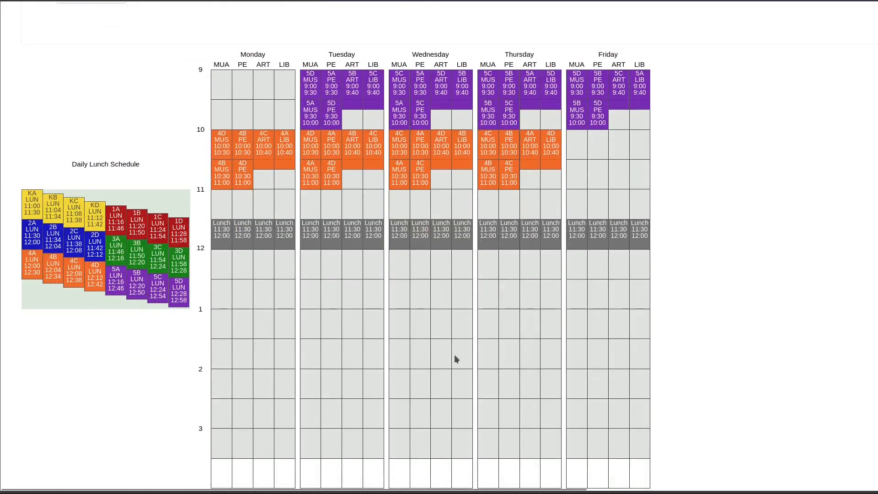
scroll(451, 353, "up", 6)
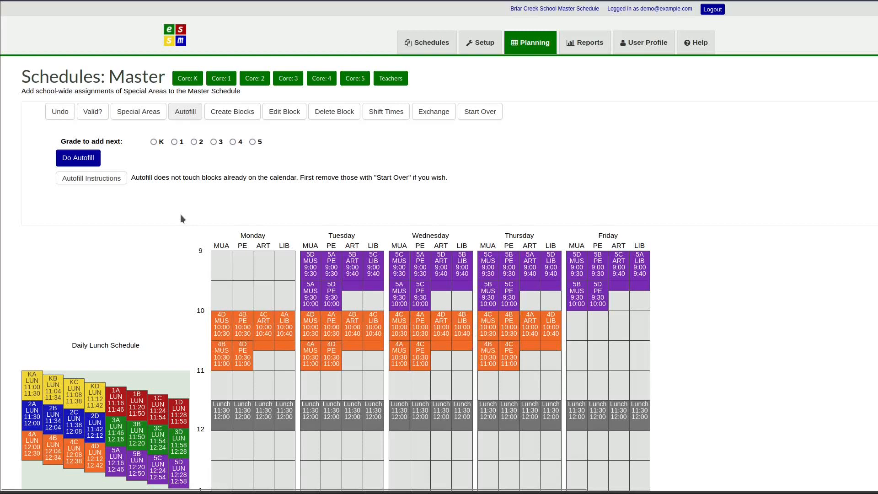
left_click(138, 112)
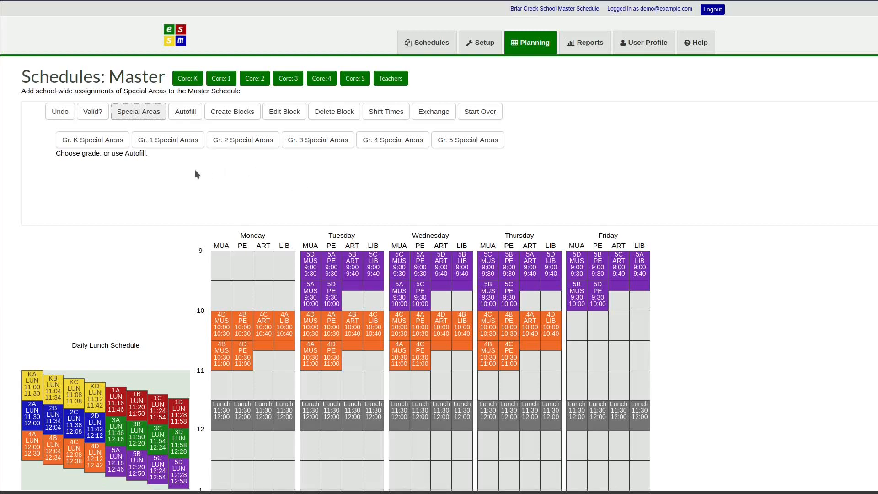
left_click(304, 140)
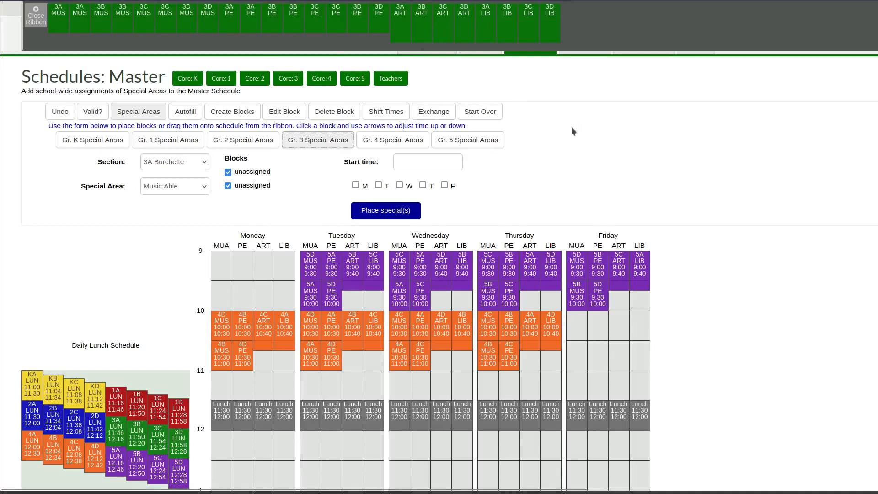
Step: Examine the open slots after the special areas teachers' lunch against the grade 3 times in the Daily Lunch Schedule
scroll(572, 127, "down", 5)
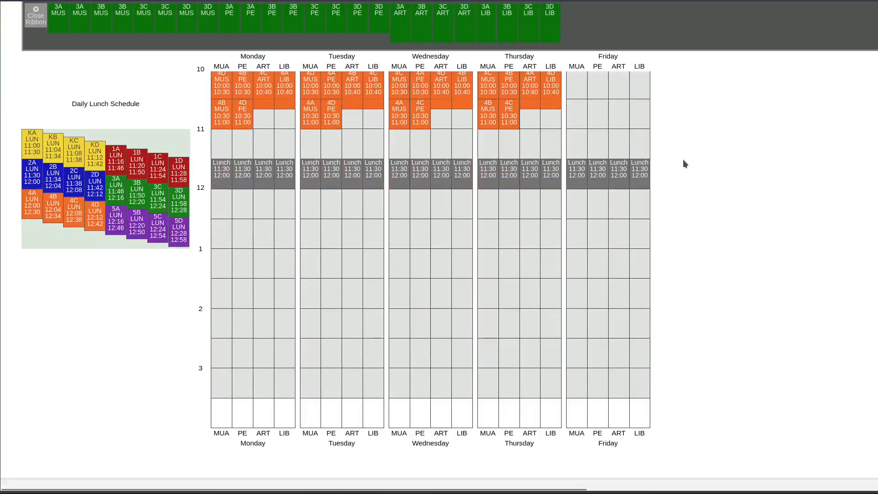
scroll(685, 163, "down", 2)
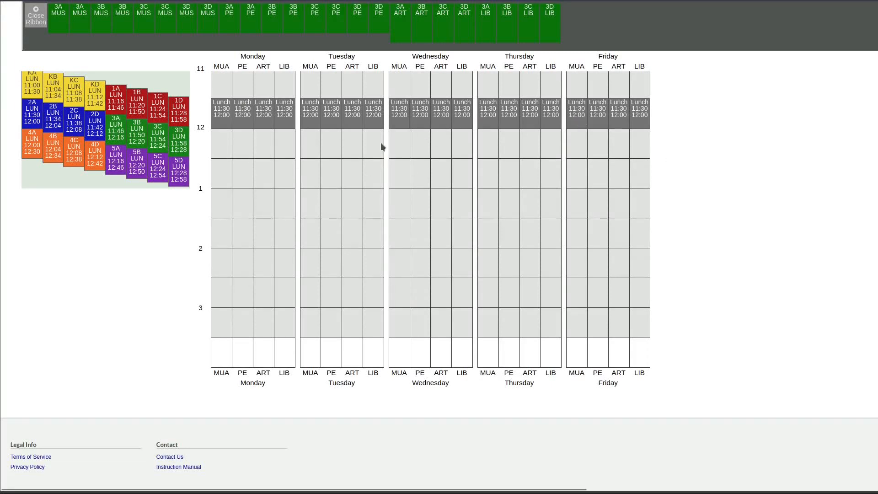
left_click(116, 132)
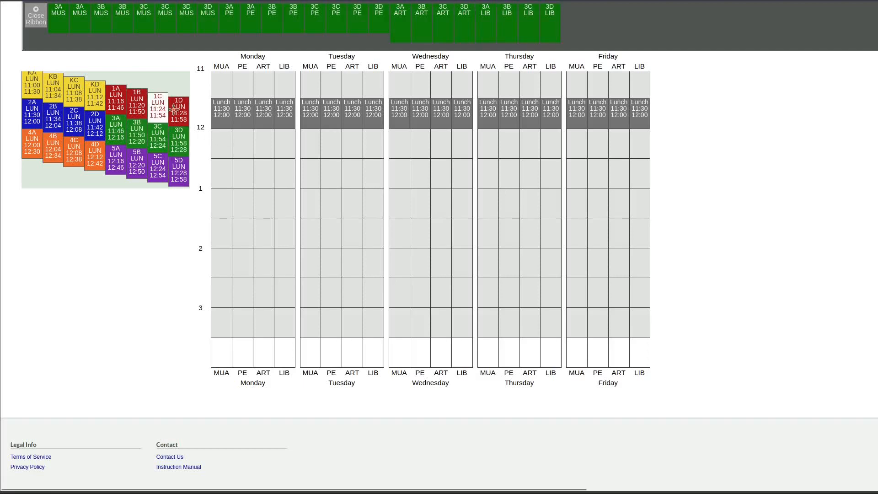
Step: Close the Grade 3 block ribbon and open the Grade 1 special areas block ribbon above the weekly grid
scroll(232, 169, "up", 3)
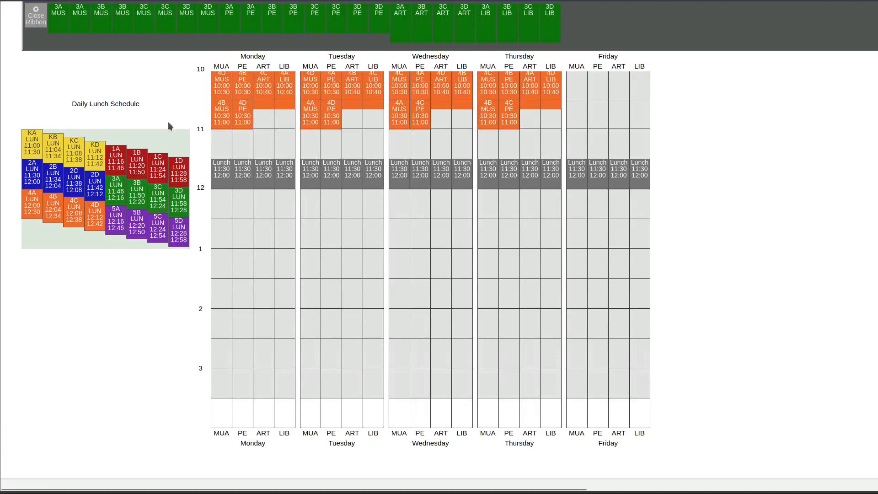
left_click(35, 10)
scroll(140, 132, "up", 3)
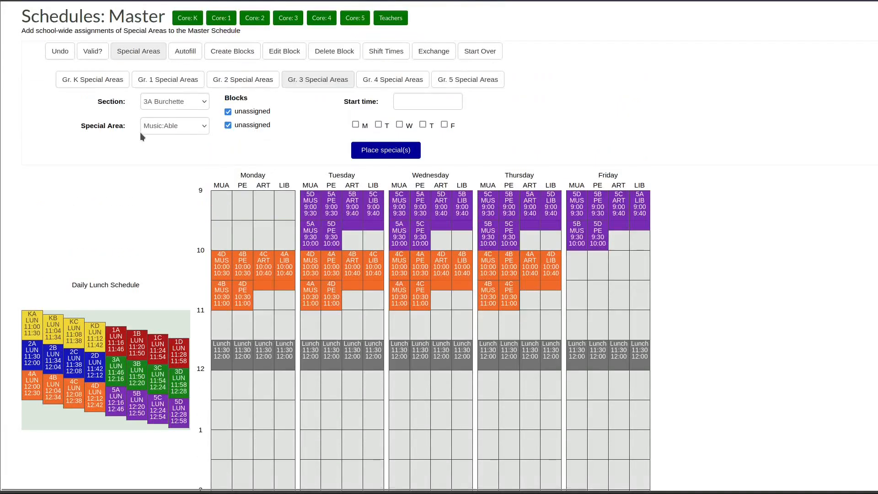
scroll(197, 141, "up", 2)
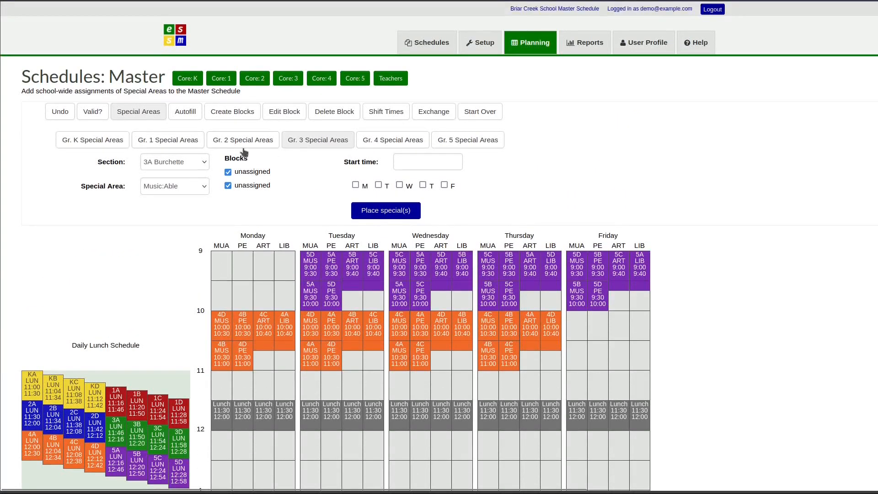
left_click(186, 143)
scroll(234, 174, "down", 7)
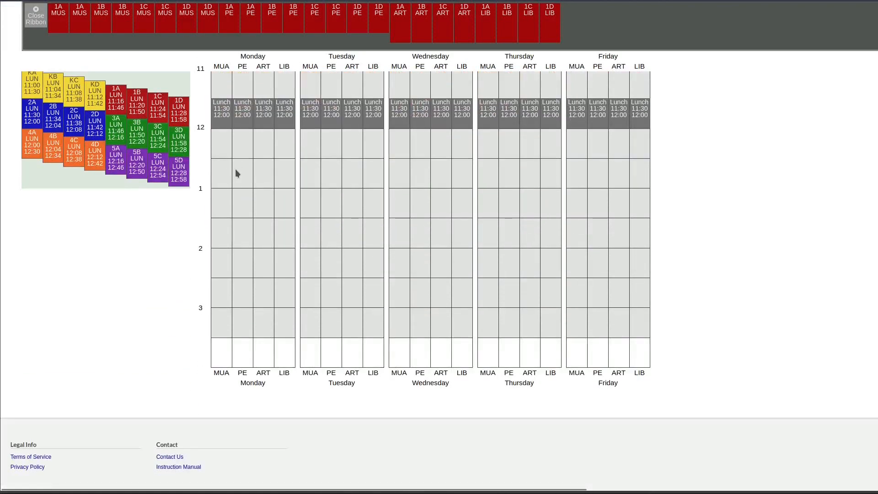
scroll(236, 169, "down", 2)
scroll(235, 169, "up", 2)
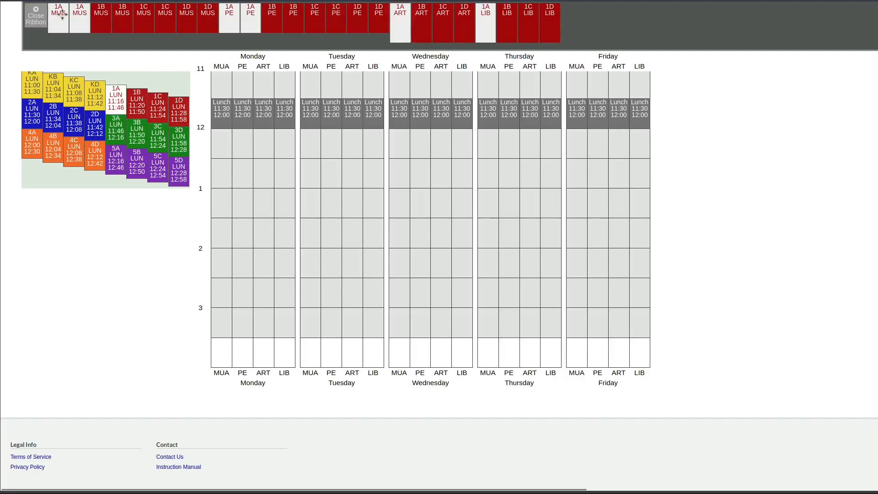
Step: Place Monday's Grade 1 blocks: 1A Music and 1B PE at 12:00–12:30, 1B Music and 1A PE at 12:30–1:00
left_click_drag(58, 13, 222, 140)
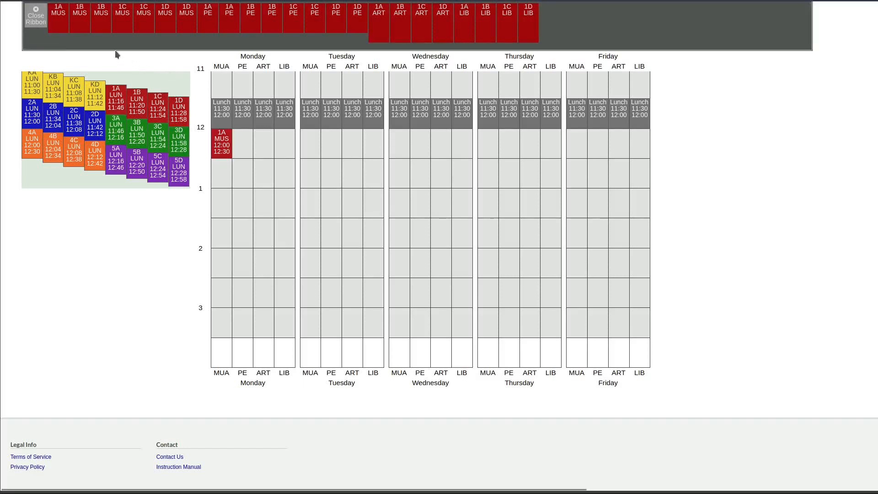
left_click_drag(211, 13, 244, 166)
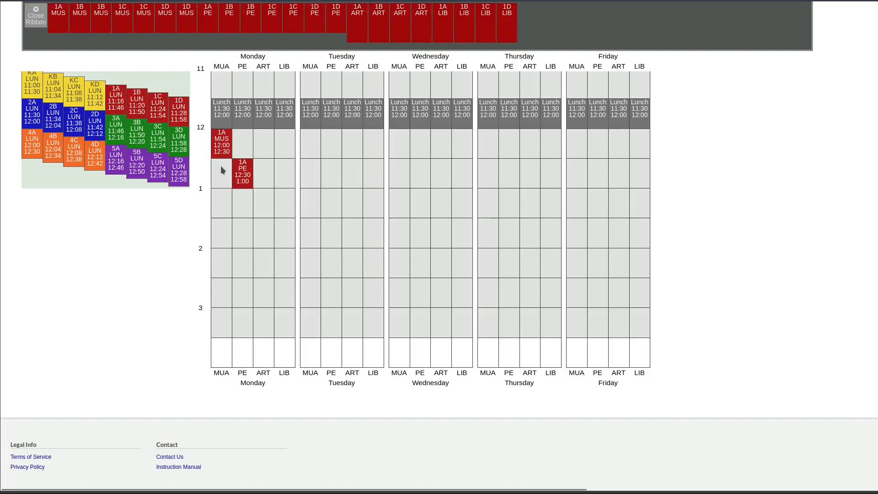
left_click_drag(80, 12, 223, 165)
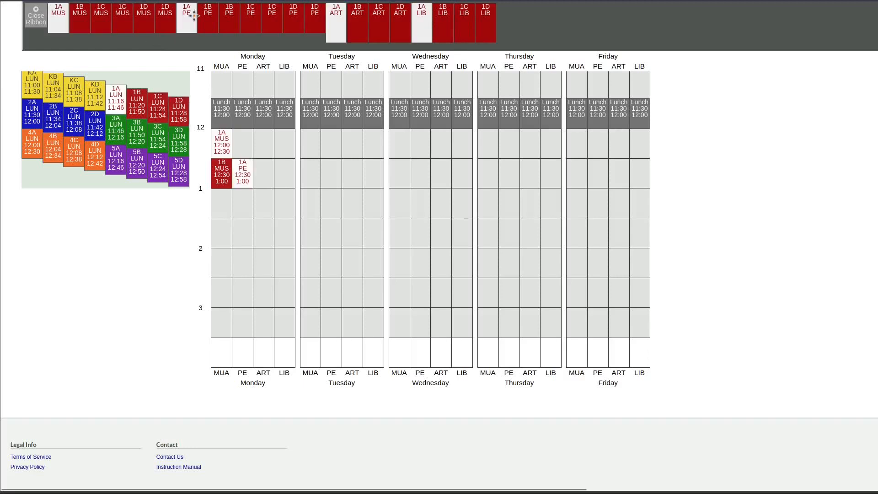
left_click_drag(209, 7, 248, 164)
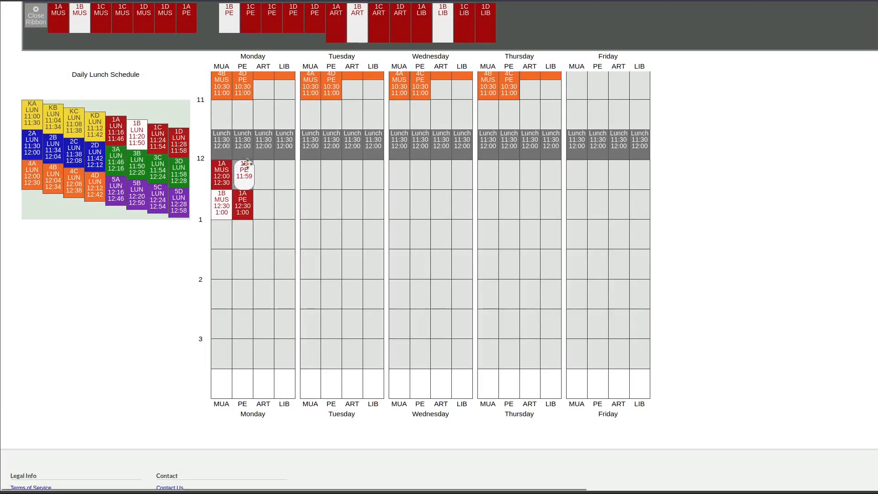
left_click_drag(248, 163, 248, 164)
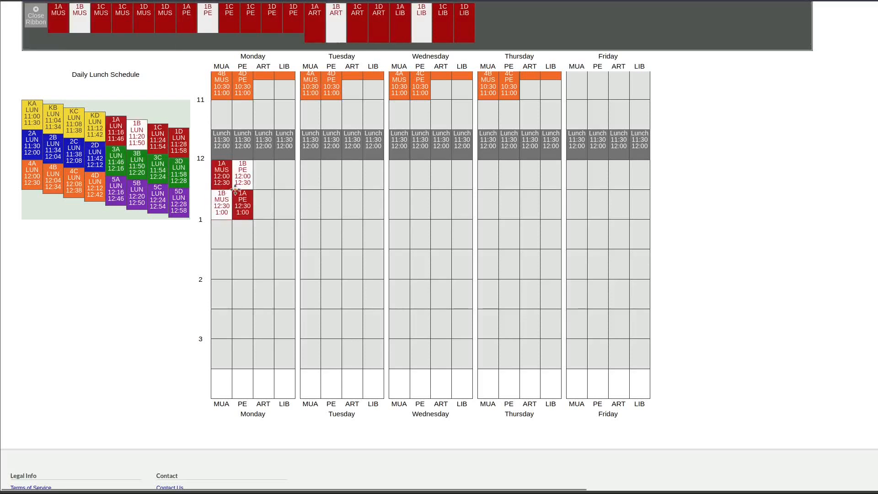
mouse_move(240, 187)
left_mouse_down()
mouse_move(274, 201)
mouse_move(244, 208)
mouse_move(239, 186)
left_mouse_up()
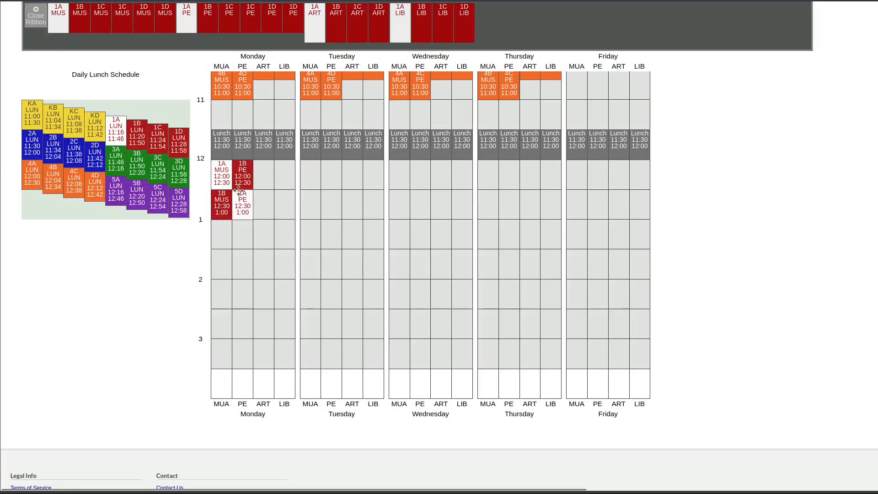
Step: Move Monday's 1B PE block to 1:05–1:35 and return it to the block ribbon
left_click_drag(237, 184, 124, 276)
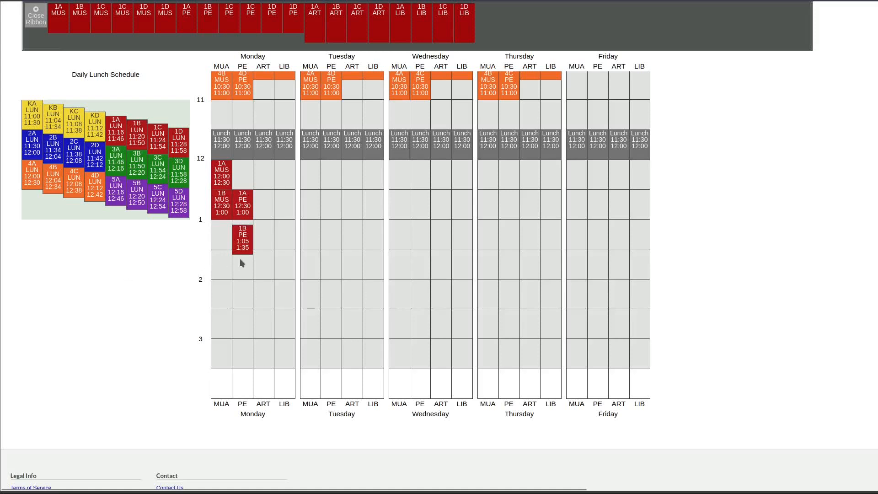
mouse_move(242, 250)
left_mouse_down()
mouse_move(257, 269)
mouse_move(235, 254)
mouse_move(243, 251)
mouse_move(241, 259)
left_mouse_up()
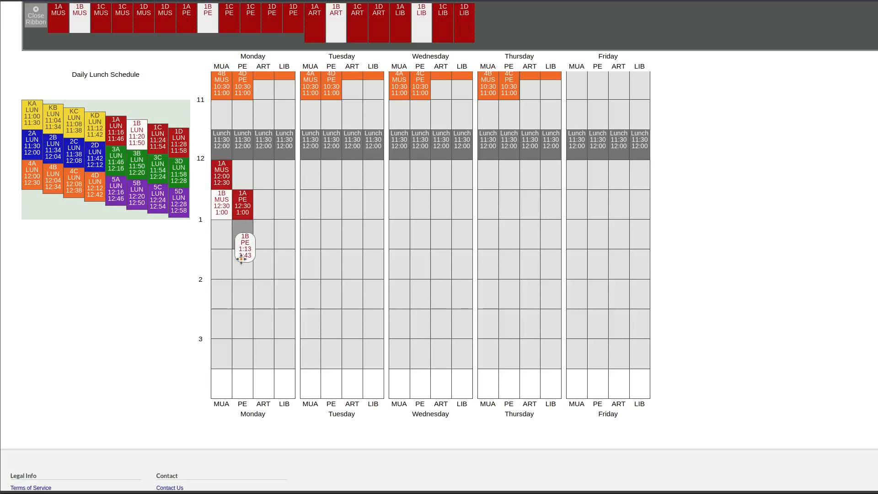
mouse_move(241, 259)
left_mouse_down()
mouse_move(353, 147)
mouse_move(491, 44)
mouse_move(306, 9)
mouse_move(206, 20)
mouse_move(502, 45)
left_mouse_up()
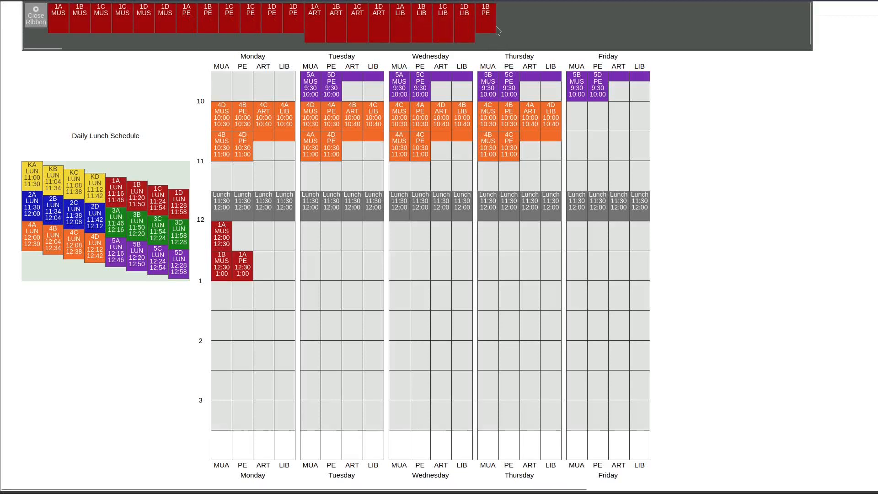
mouse_move(498, 31)
left_mouse_down()
mouse_move(456, 159)
mouse_move(366, 217)
mouse_move(359, 171)
mouse_move(459, 214)
mouse_move(476, 177)
mouse_move(497, 26)
left_mouse_up()
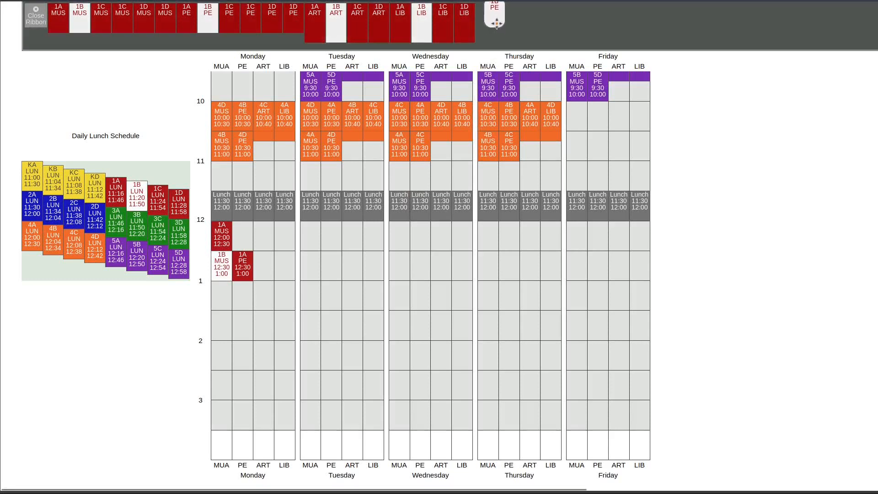
Step: Place the 1B PE block from the ribbon back on Monday at 12:00–12:30
left_click_drag(496, 21, 244, 234)
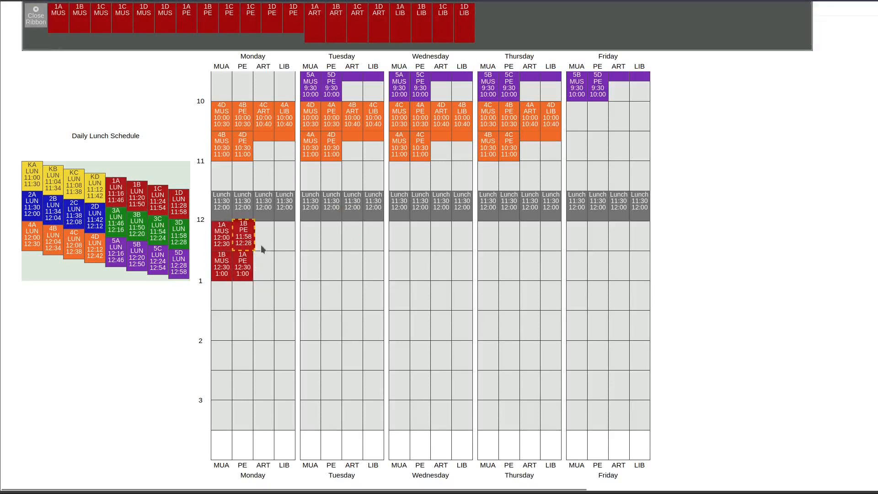
left_click_drag(247, 239, 492, 13)
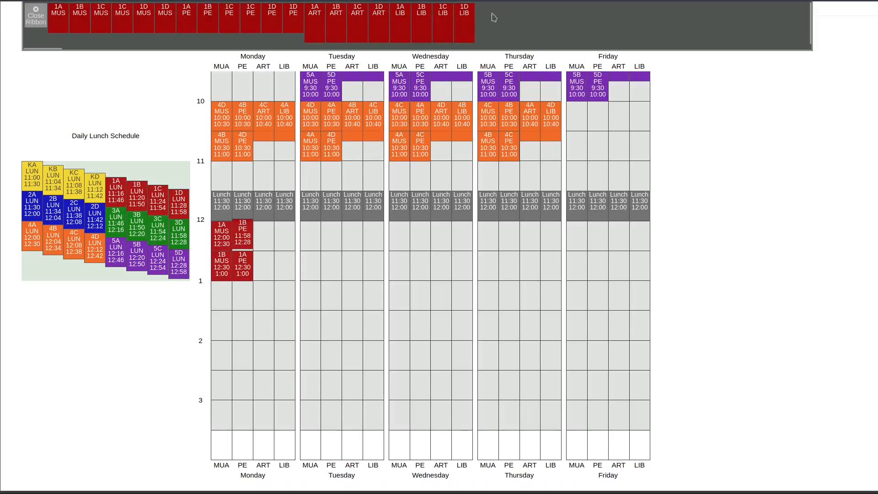
left_click_drag(243, 238, 495, 54)
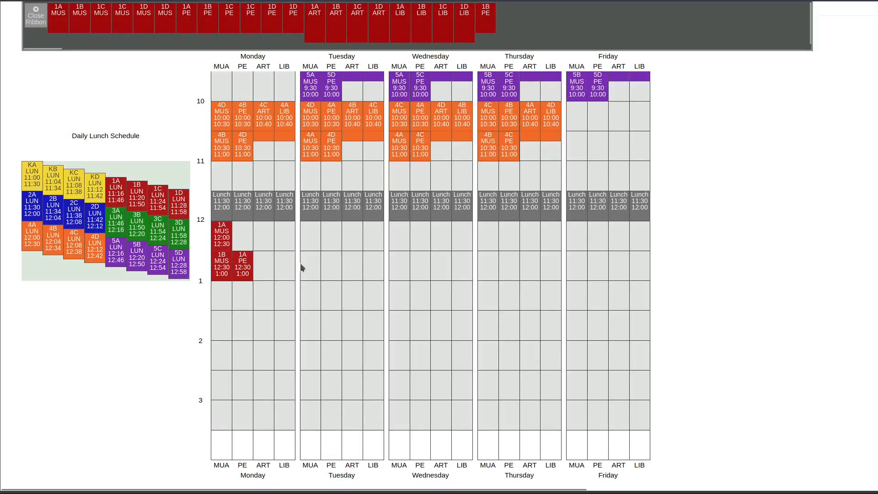
left_click_drag(486, 20, 244, 237)
left_click_drag(245, 237, 249, 235)
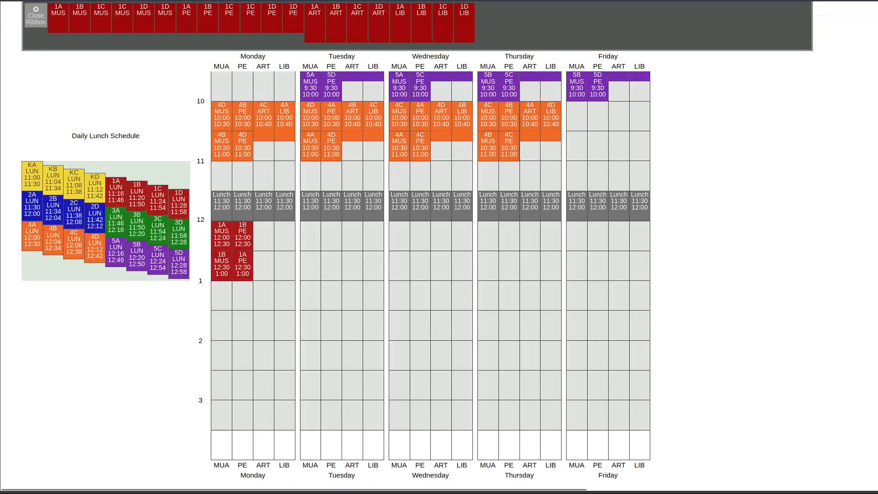
Step: Close the Grade 1 block ribbon and return to the special areas placement form
scroll(439, 275, "down", 2)
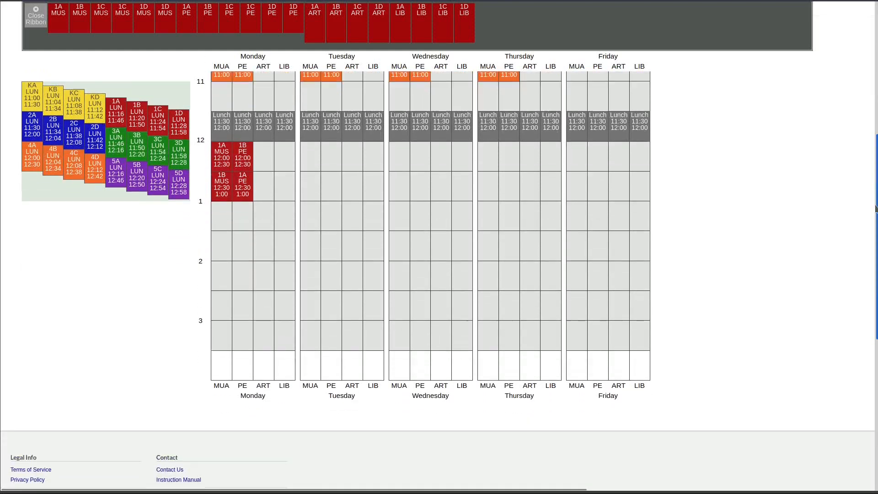
scroll(876, 234, "up", 3)
scroll(877, 234, "down", 3)
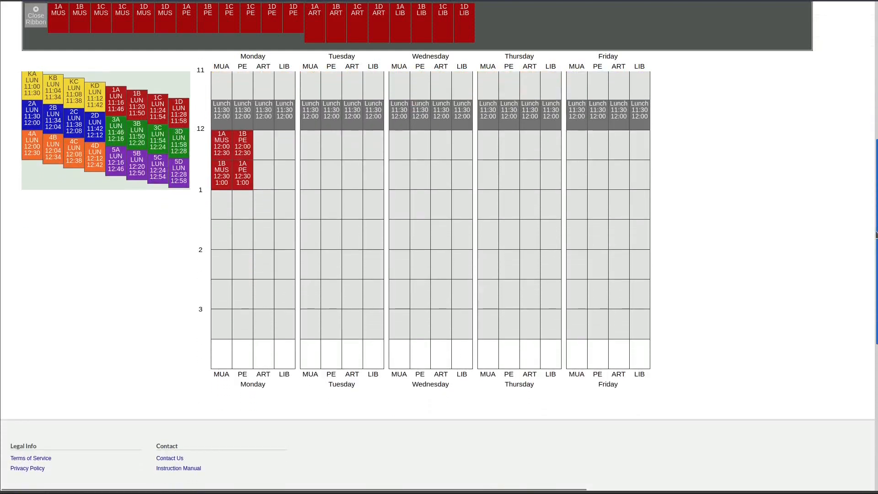
scroll(877, 233, "up", 1)
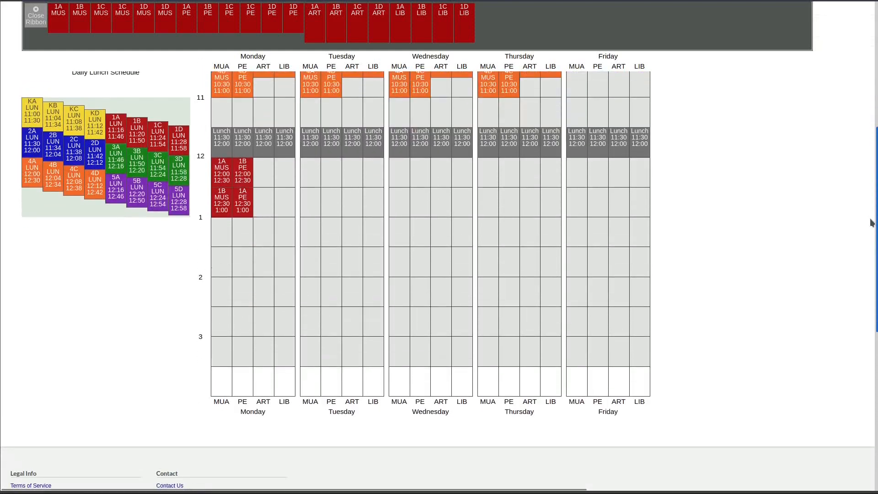
left_click(39, 18)
scroll(134, 81, "up", 3)
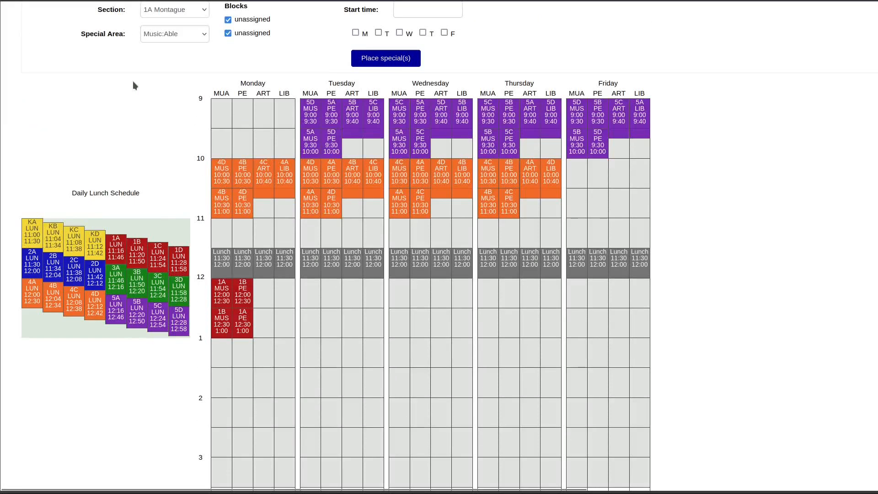
scroll(133, 82, "up", 3)
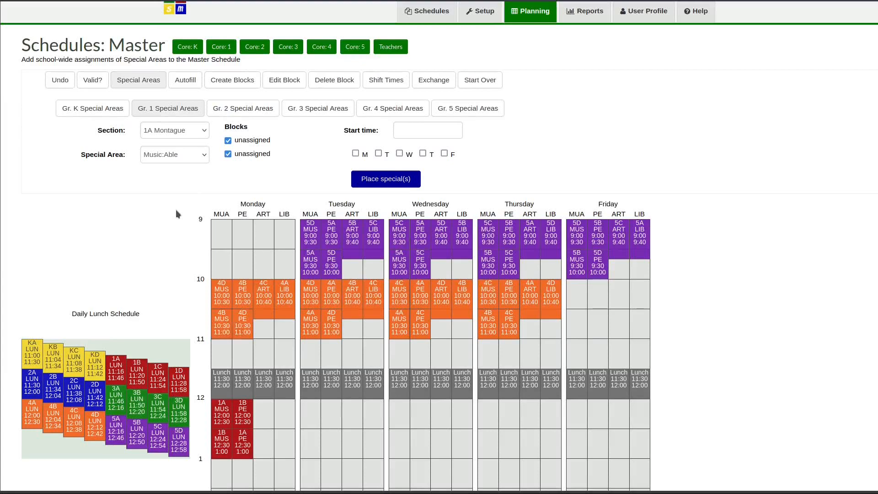
scroll(176, 209, "down", 1)
scroll(175, 209, "up", 1)
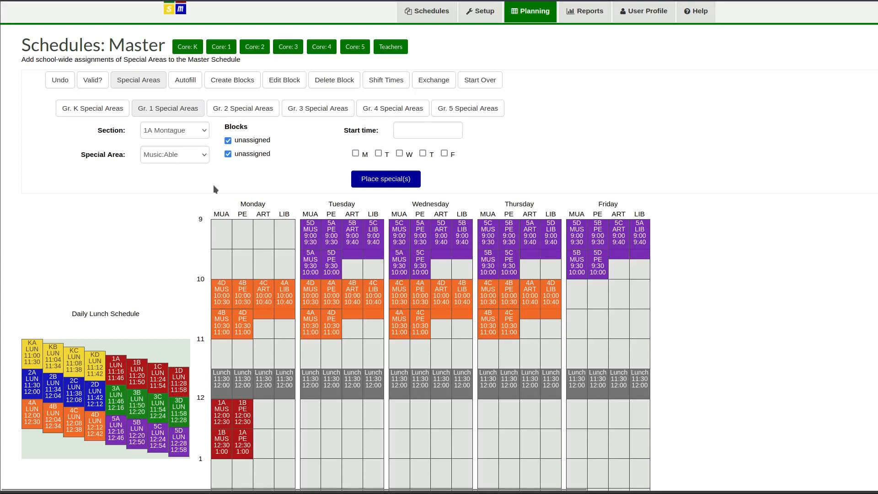
Step: Place both unassigned Music blocks for section 1C on Tuesday and Thursday with a 12:00 start time
left_click(201, 132)
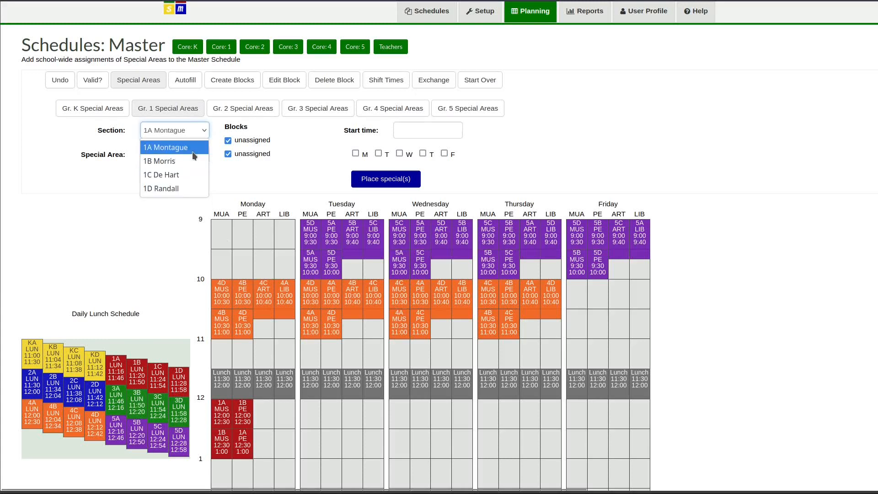
left_click(186, 175)
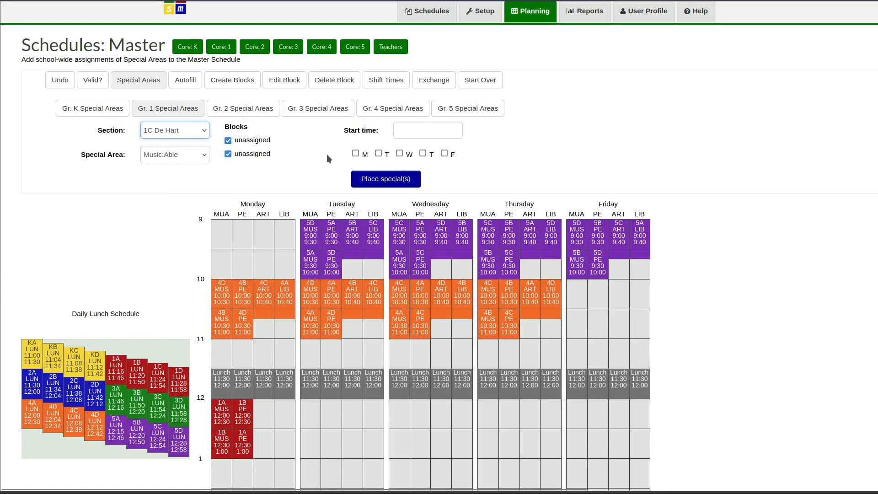
left_click(378, 154)
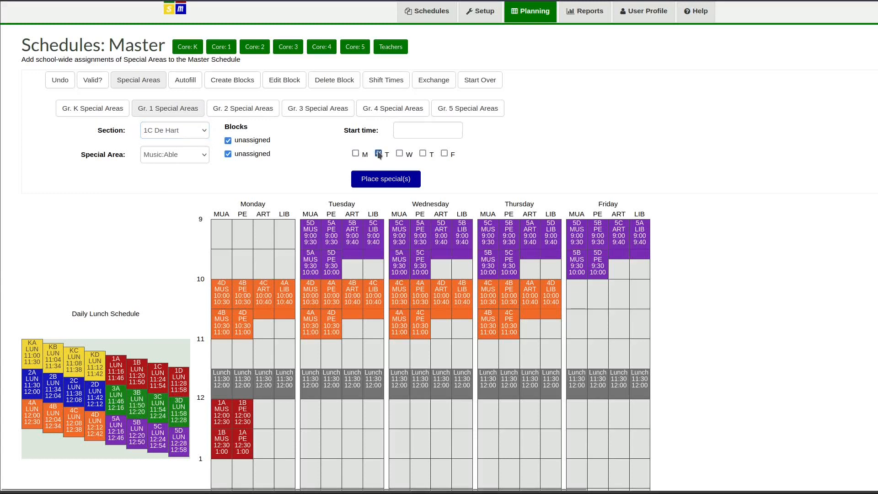
left_click(423, 154)
left_click(417, 130)
type("12")
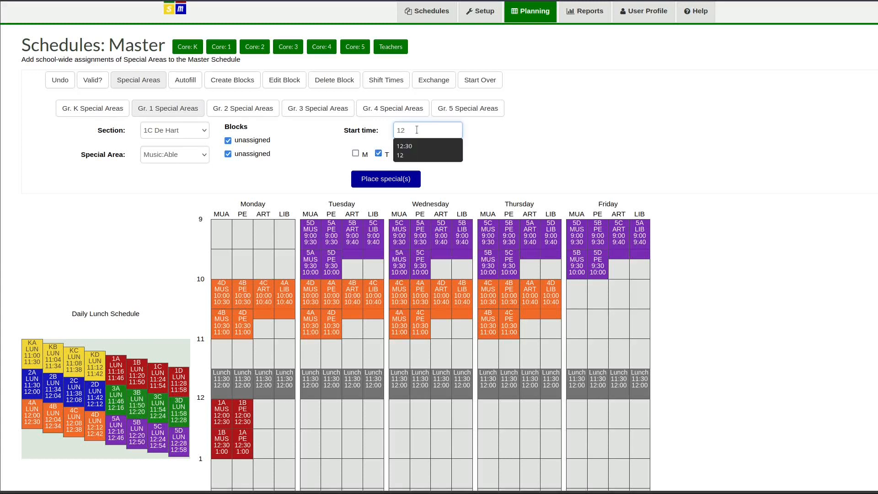
type(":00")
left_click(297, 144)
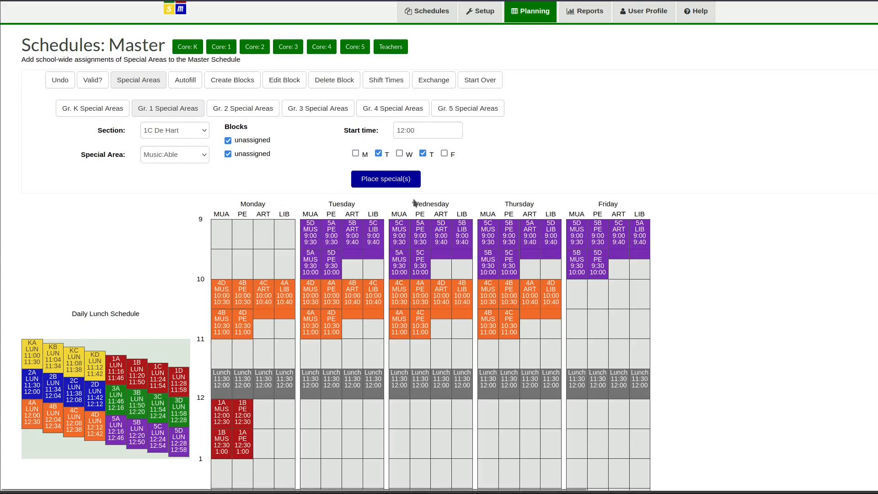
left_click(391, 185)
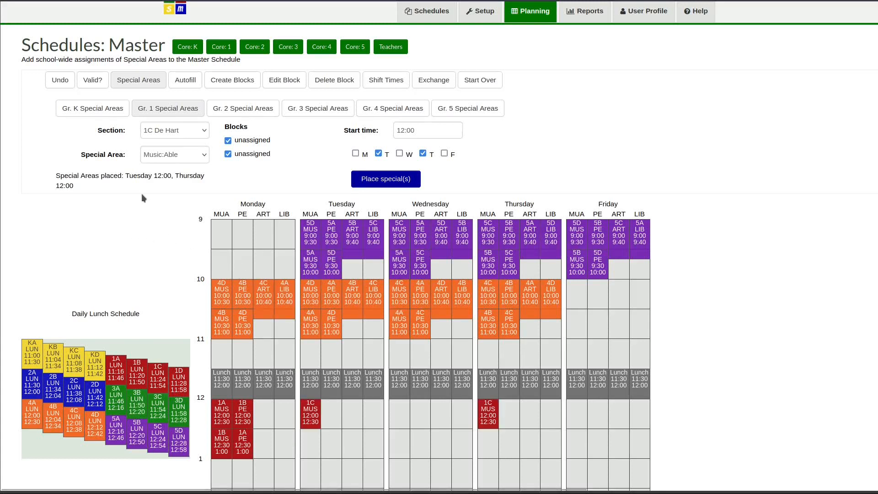
Step: Place section 1C's two unassigned PhysEd blocks on Tuesday and Thursday with a 12:30 start time
left_click(193, 154)
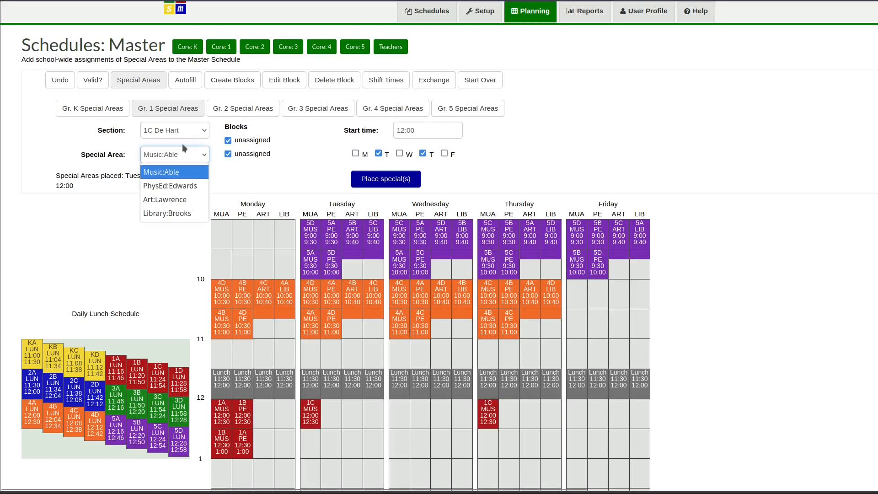
left_click(176, 186)
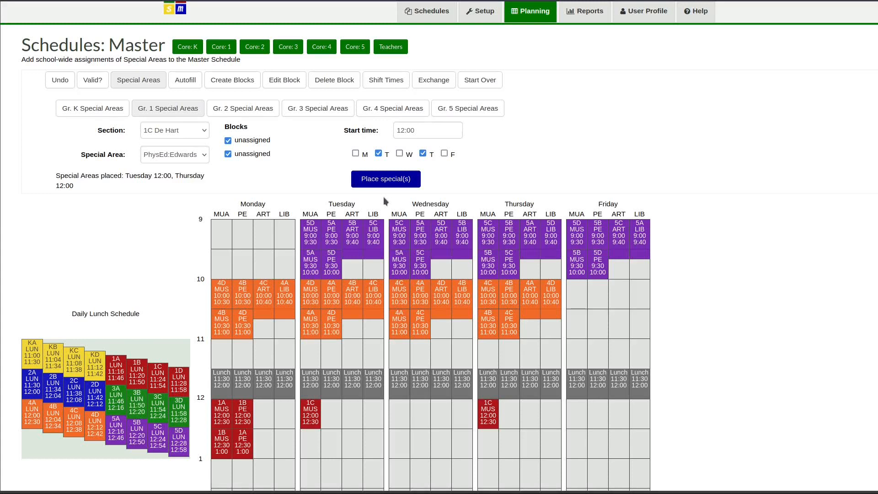
left_click(409, 131)
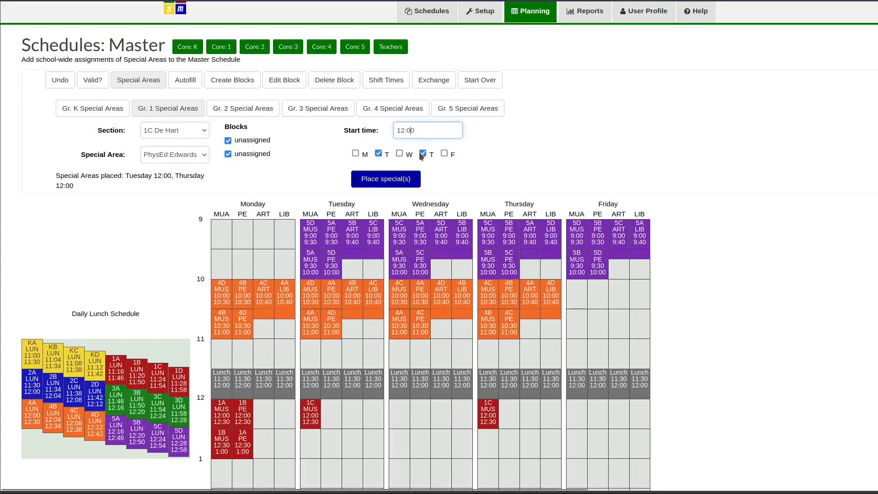
key("BackSpace")
type("3")
left_click(405, 182)
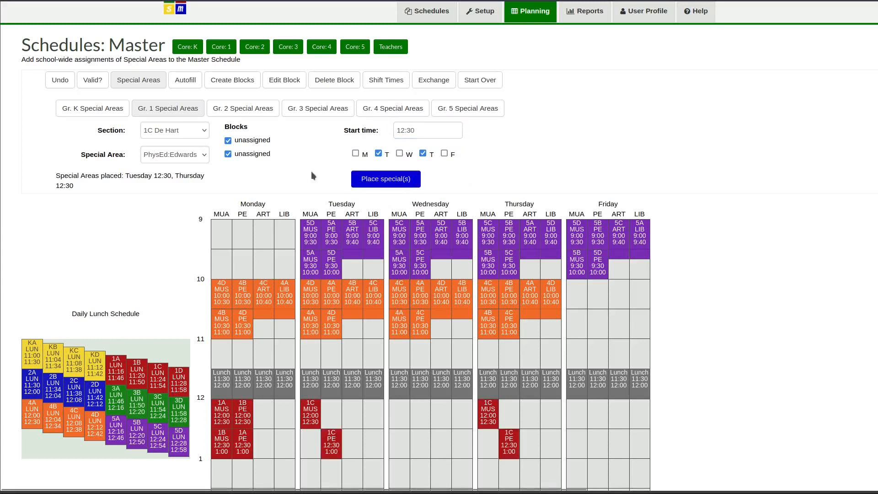
Step: Place section 1D's two unassigned Music blocks on Tuesday and Thursday with a 12:30 start time
left_click(189, 131)
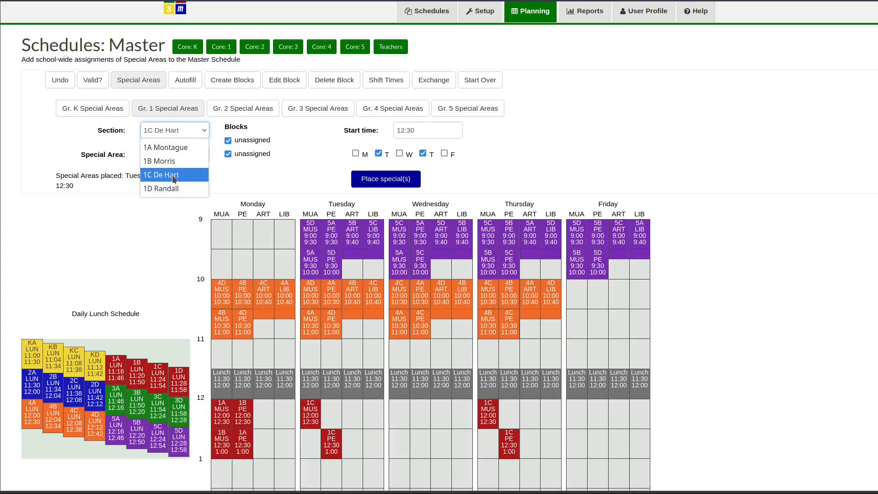
left_click(170, 188)
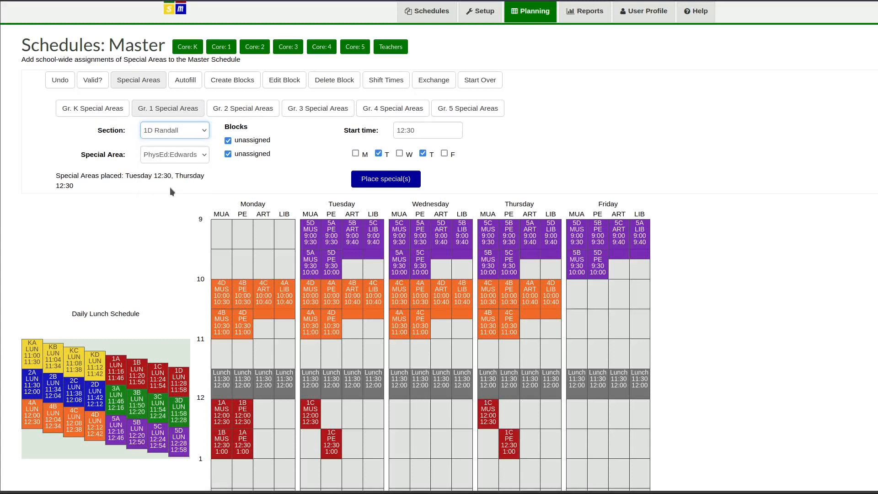
left_click(194, 159)
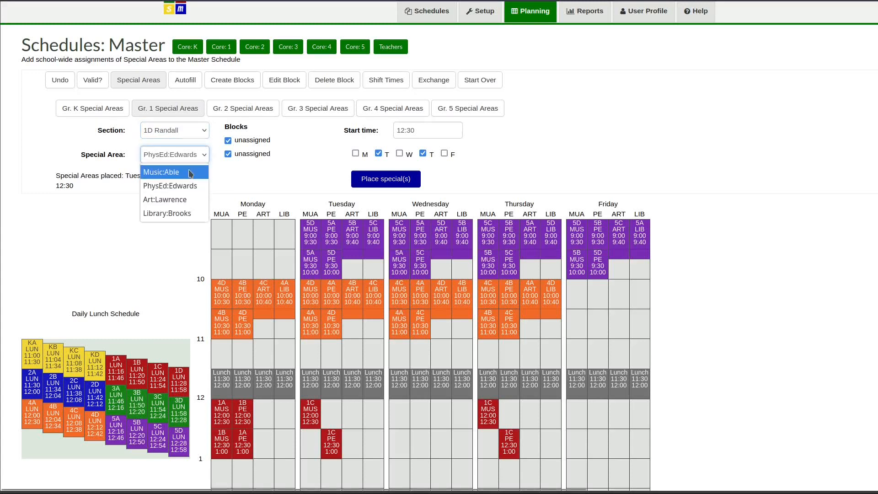
left_click(190, 173)
left_click(195, 160)
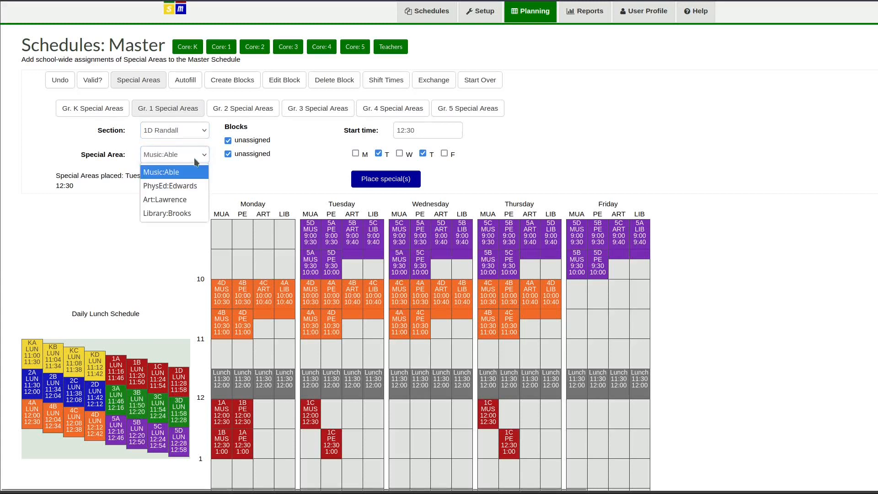
left_click(188, 177)
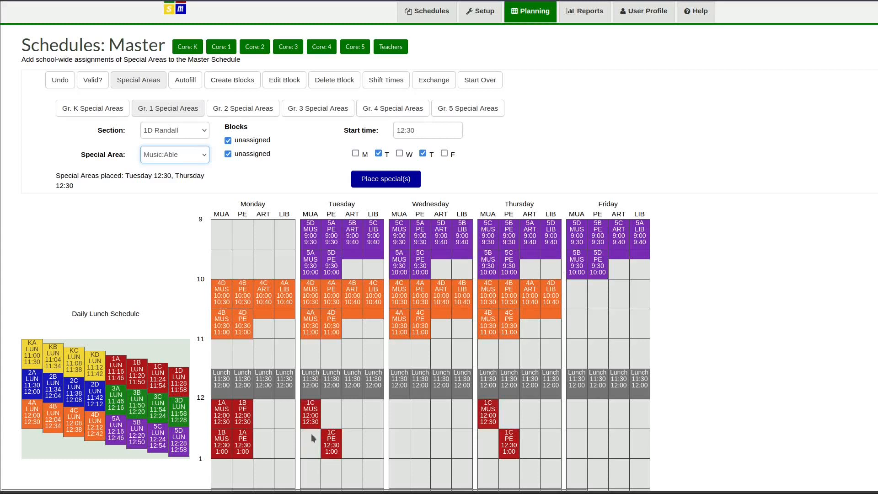
left_click(396, 184)
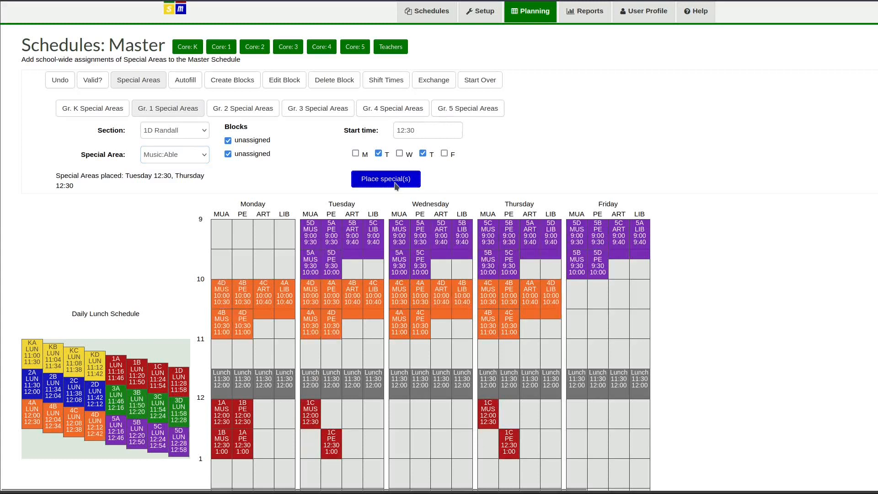
Step: Place section 1D's two unassigned PhysEd blocks on Tuesday and Thursday with a 12:00 start time
left_click(196, 156)
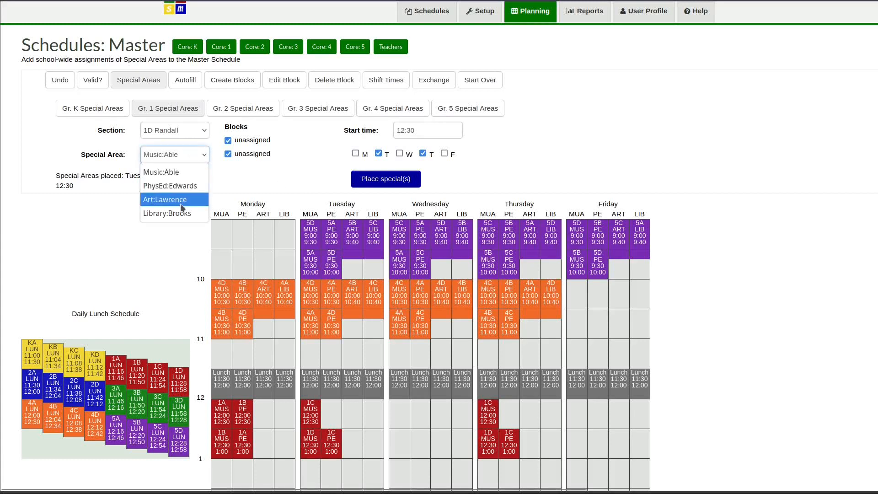
left_click(183, 187)
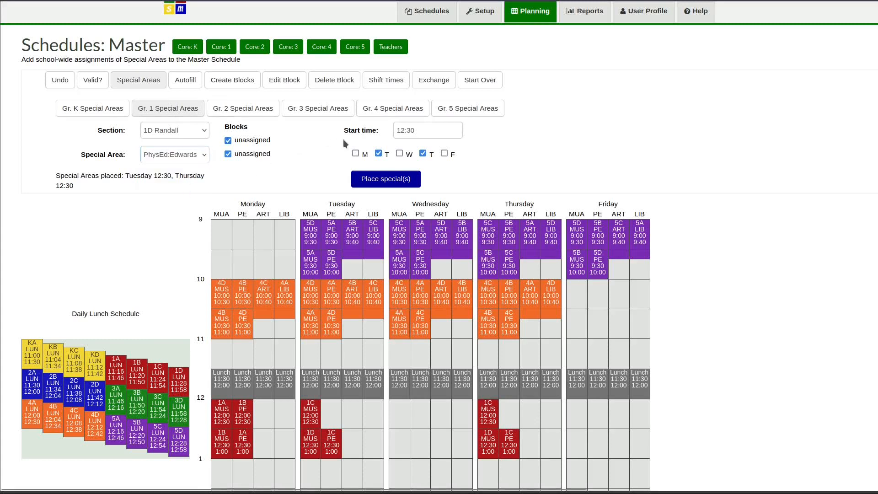
left_click(411, 129)
key("BackSpace")
type("0")
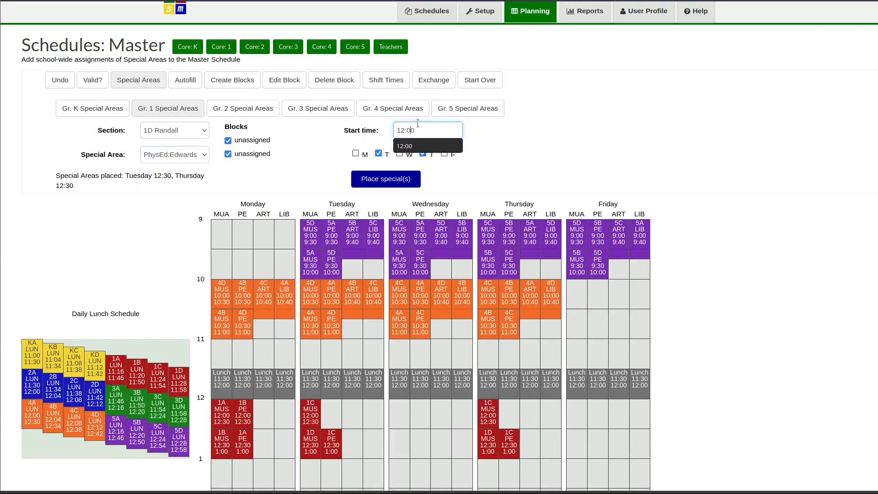
left_click(513, 177)
left_click(383, 180)
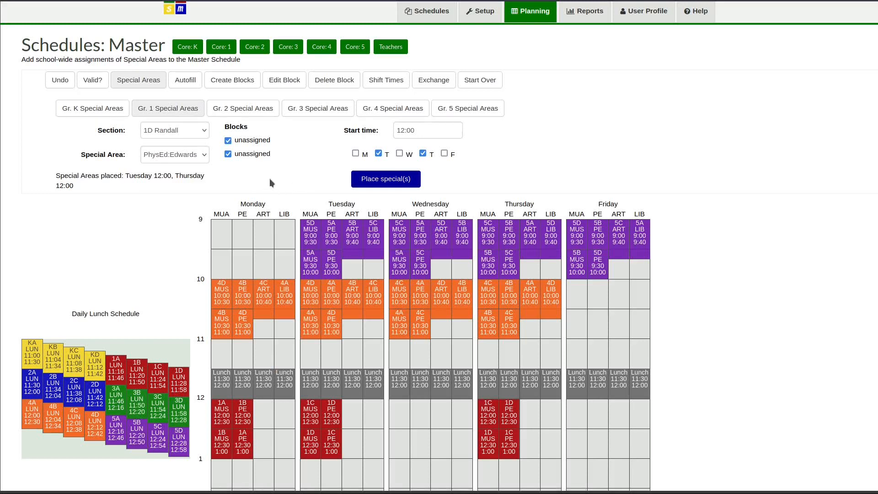
Step: Review the unplaced Grade 1 blocks and the full details of the schedule validity check, and return to the master schedule
left_click(178, 114)
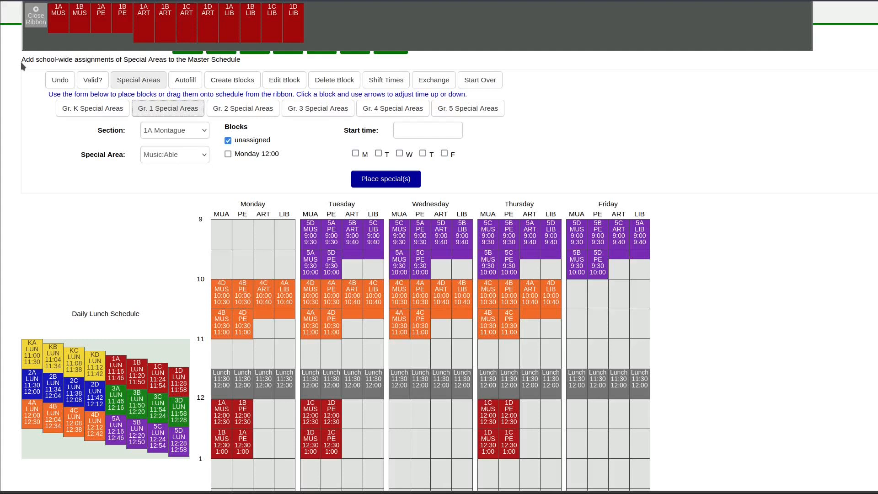
left_click(33, 12)
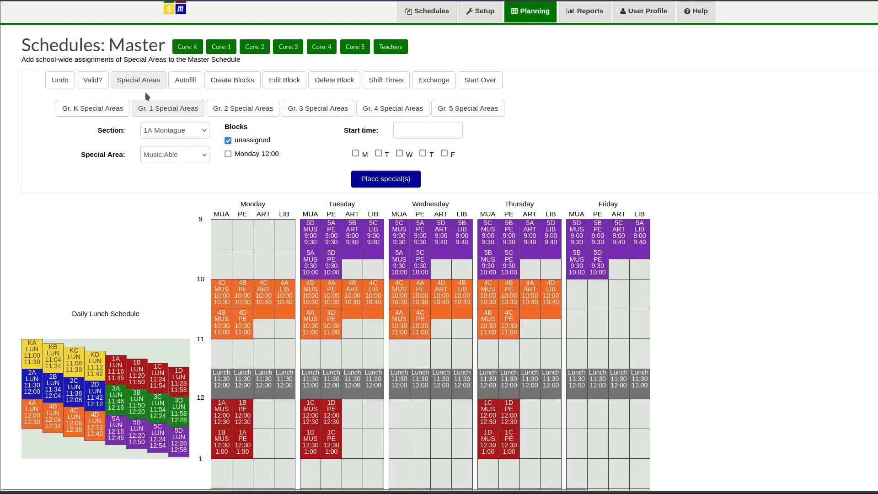
left_click(94, 81)
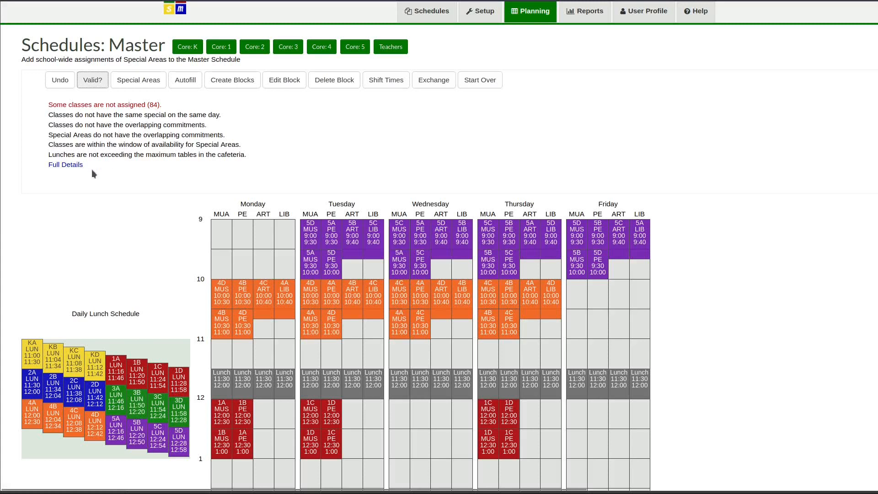
left_click(65, 165)
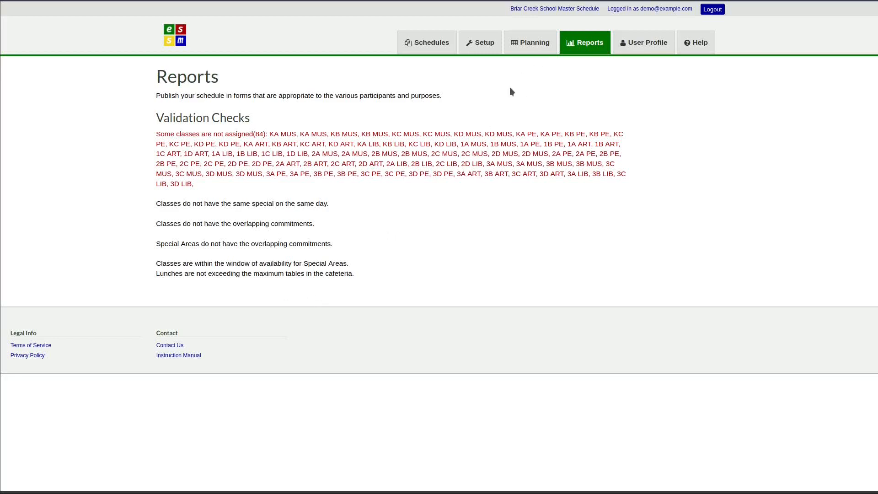
left_click(543, 43)
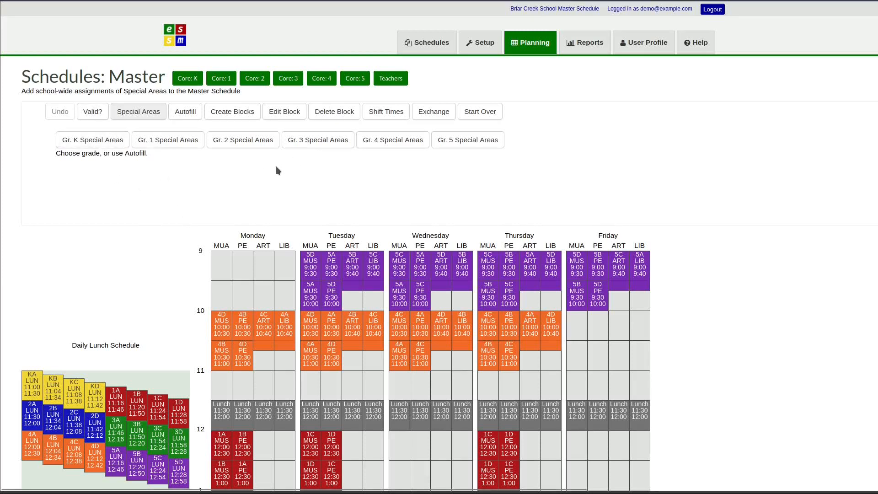
left_click(251, 118)
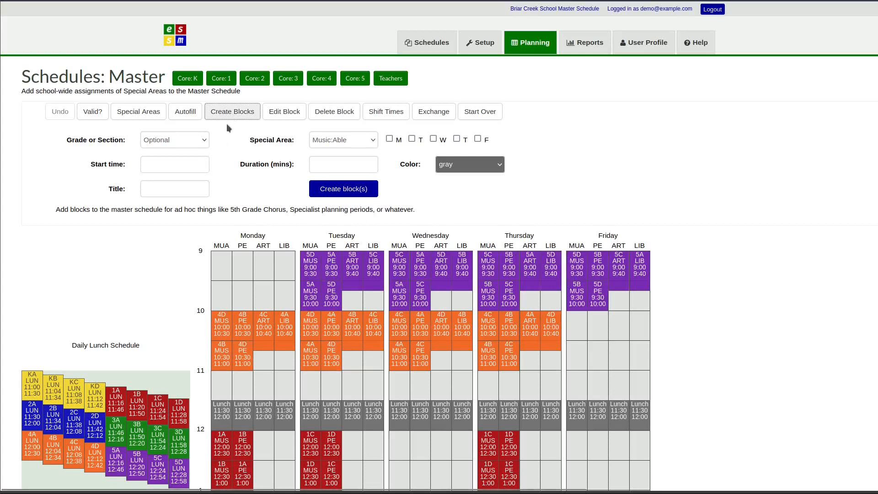
left_click(274, 115)
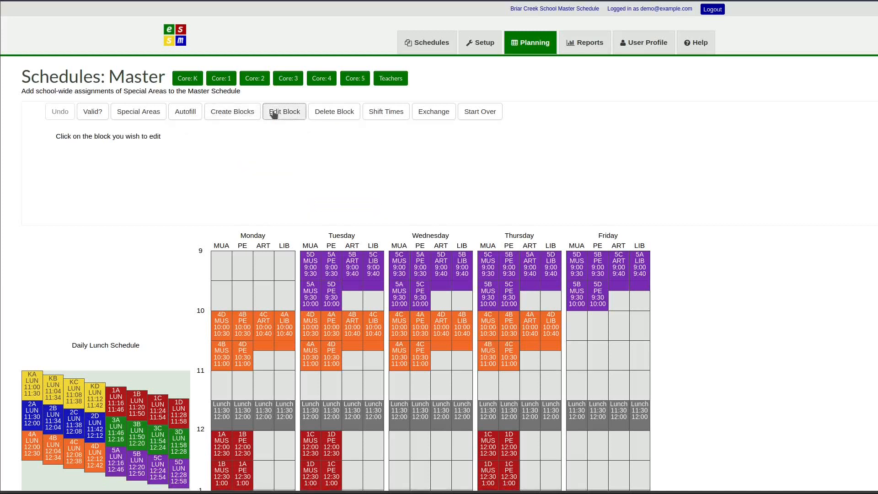
left_click(339, 116)
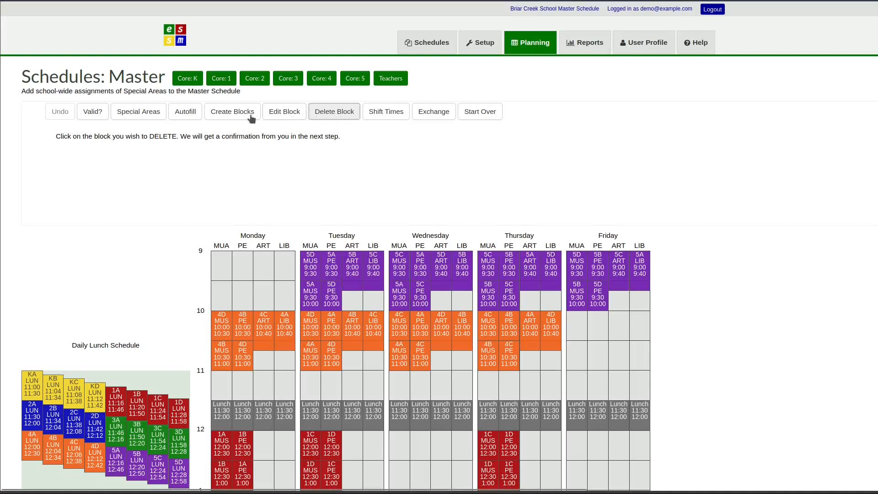
Step: Set up a new ad hoc block for grade 5 starting at 9:30 with a duration of 30 minutes
left_click(244, 114)
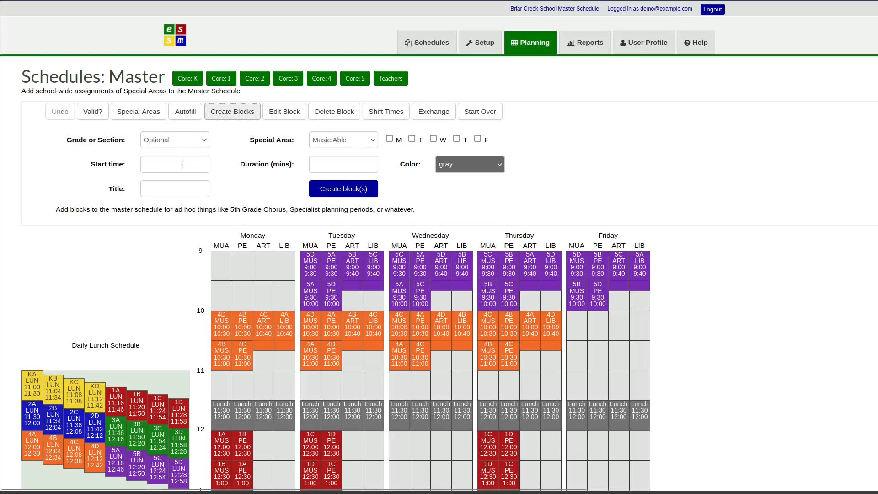
left_click(190, 141)
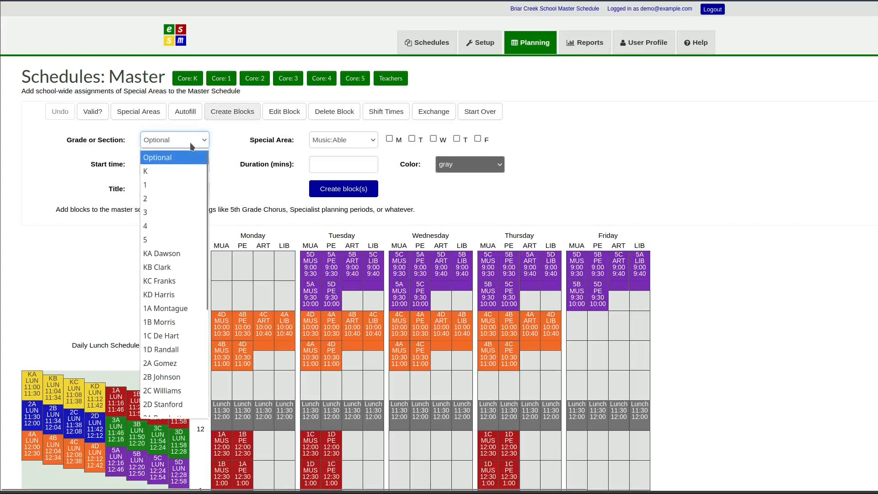
left_click(160, 245)
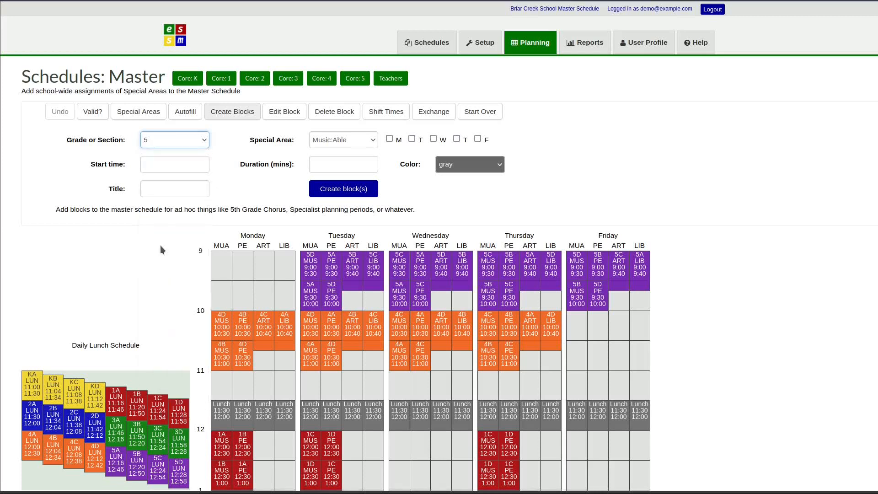
left_click(172, 138)
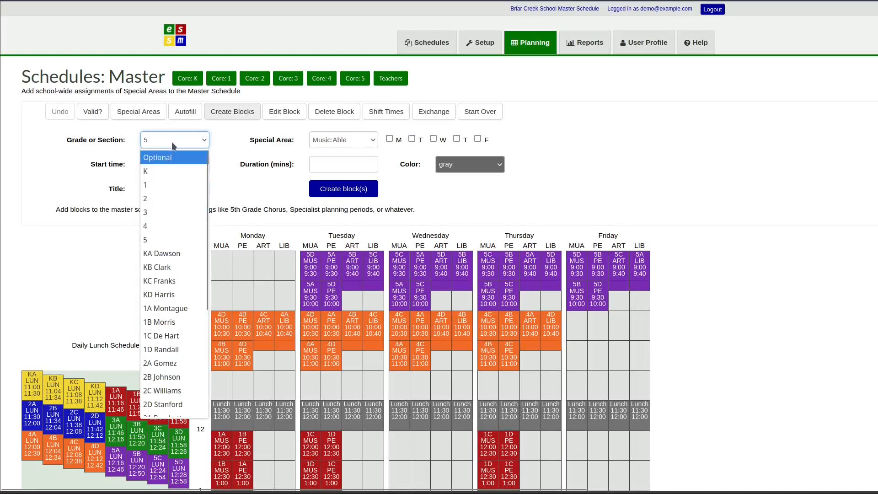
left_click(161, 239)
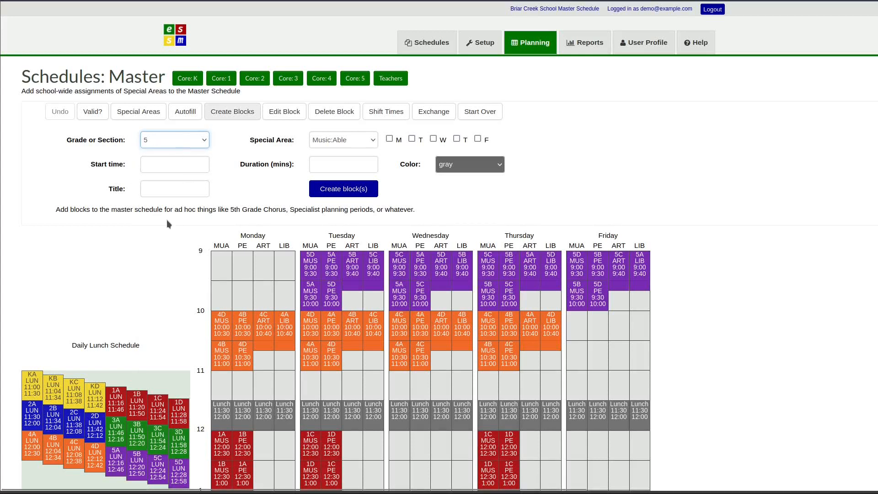
left_click(170, 168)
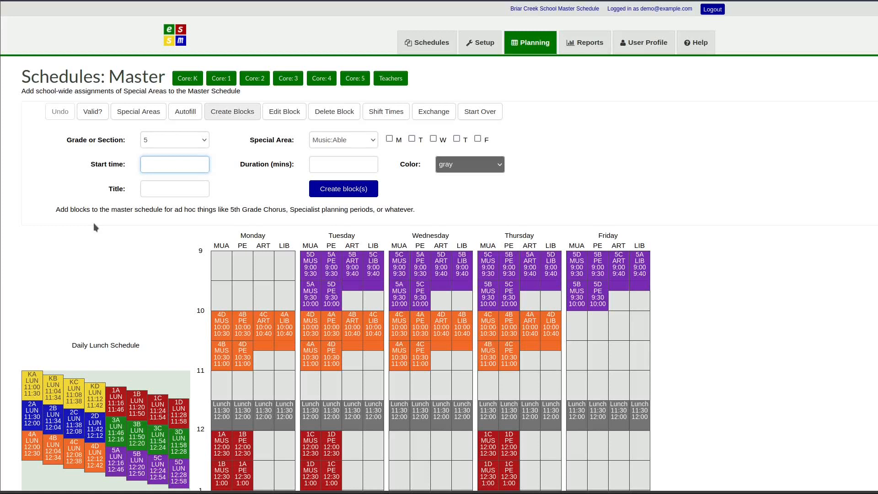
type("9")
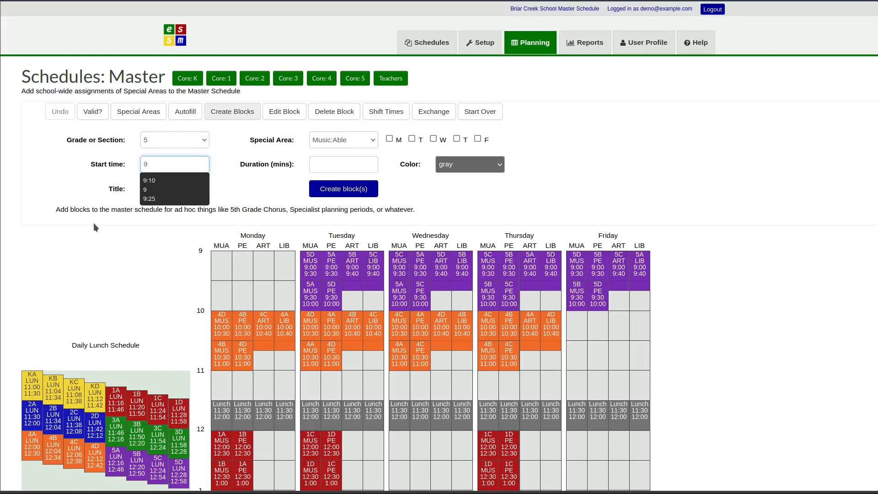
type(":30")
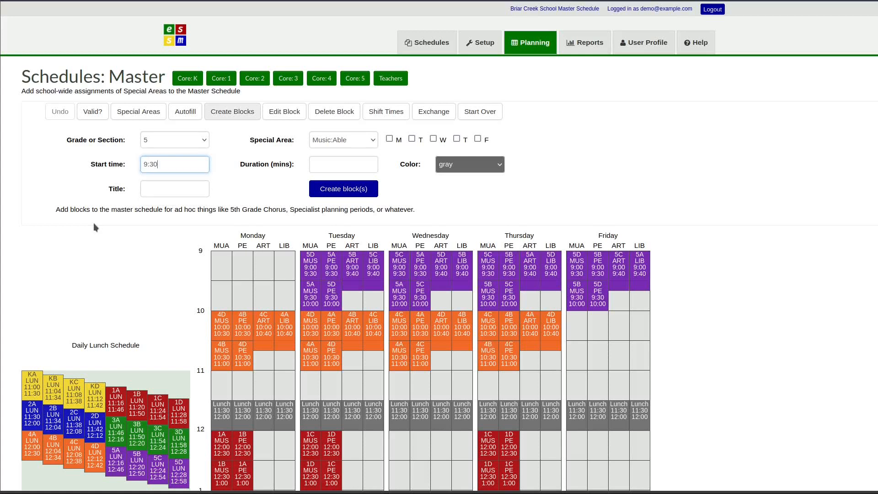
key("Tab")
type("30")
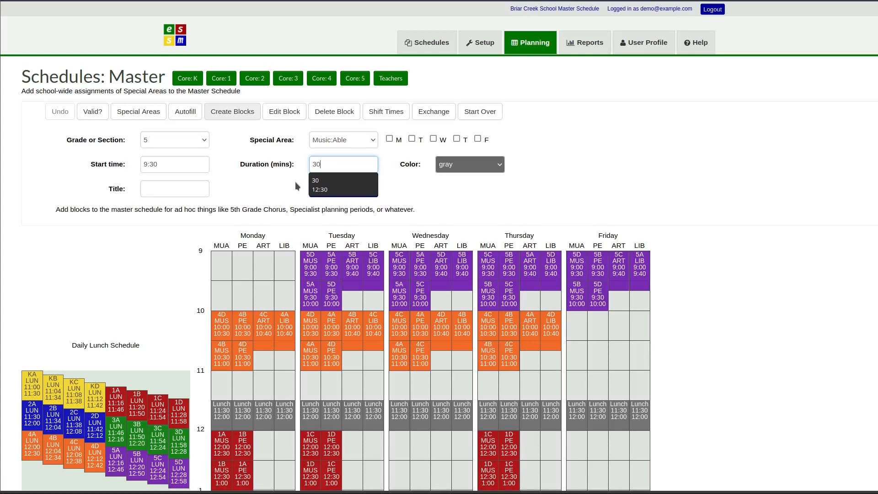
Step: Assign the new grade 5 Music block to Monday, color it yellow, title it Chorus and create it
left_click(389, 139)
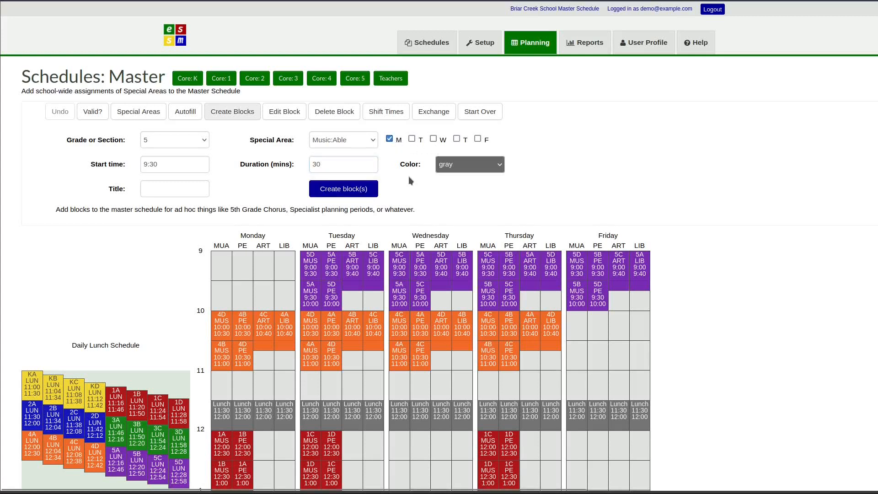
left_click(471, 166)
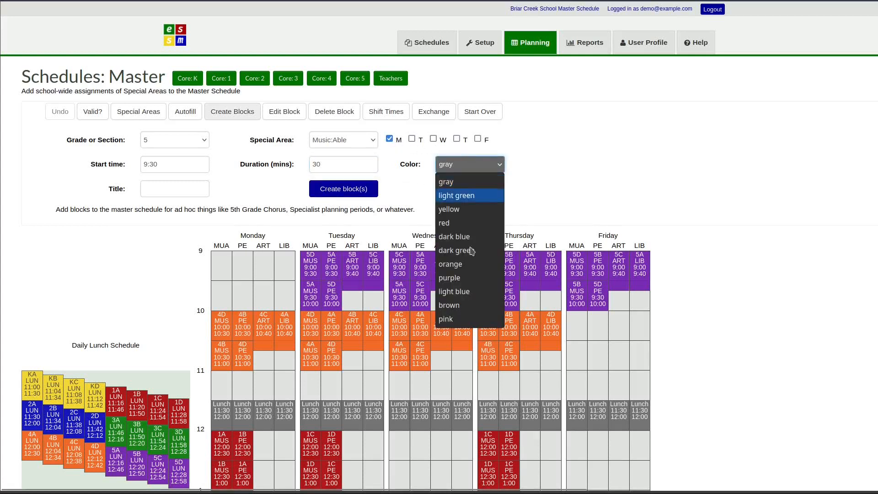
left_click(455, 209)
left_click(171, 189)
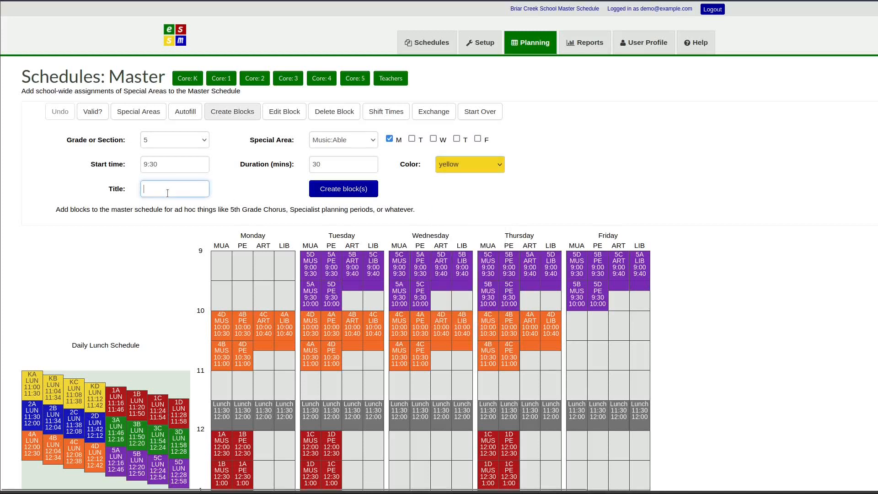
type("Chorus")
left_click(314, 190)
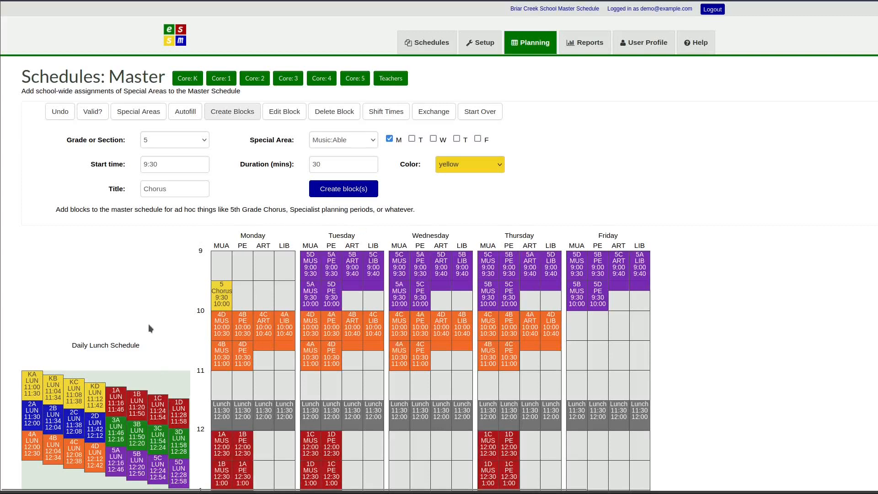
Step: Set the next ad hoc block's grade or section to Optional and its start time to 11:00
scroll(152, 320, "down", 2)
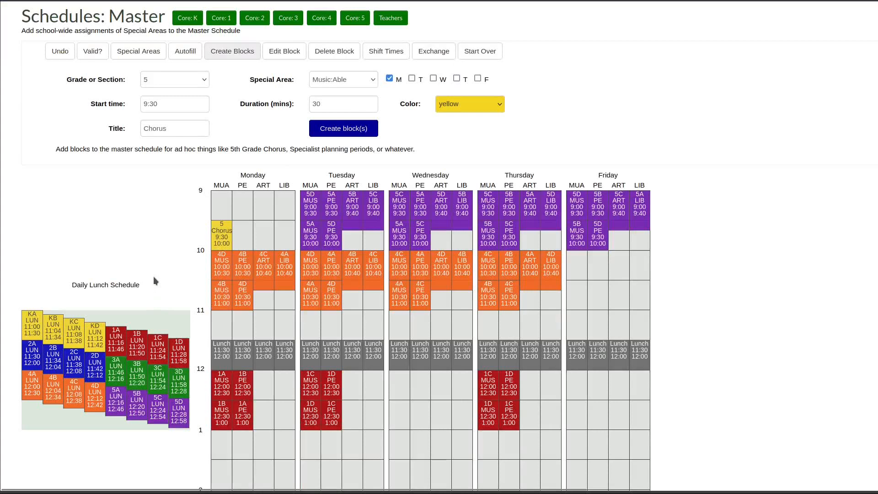
scroll(151, 283, "up", 2)
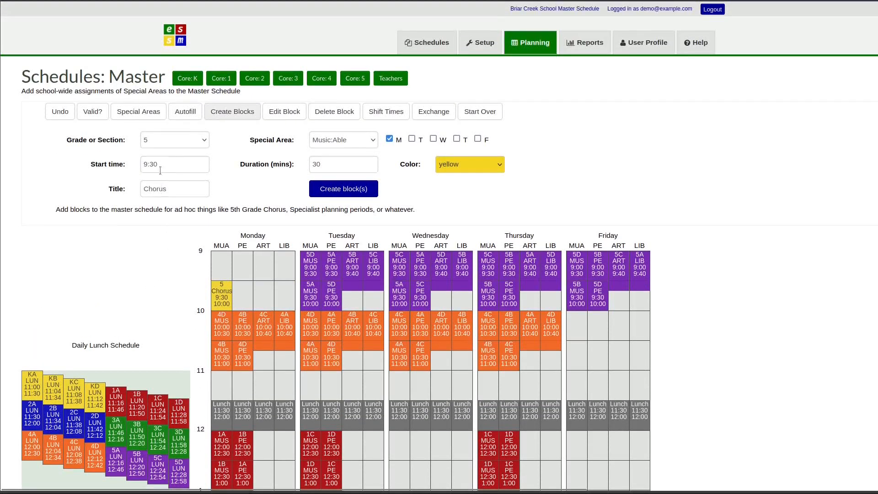
left_click(190, 143)
left_click(179, 158)
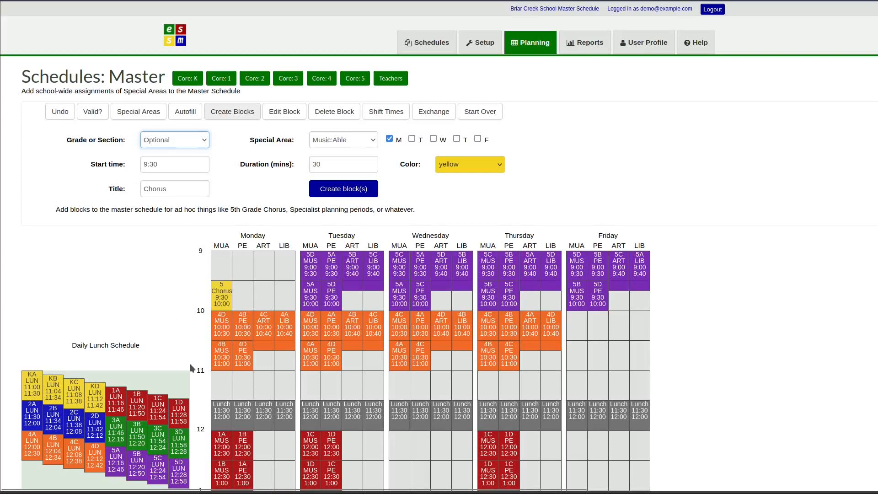
scroll(218, 337, "down", 2)
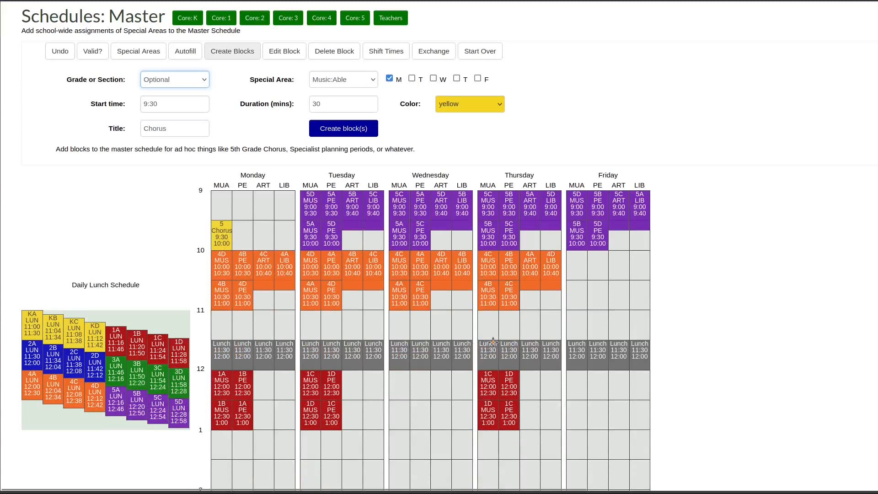
left_click_drag(169, 106, 65, 105)
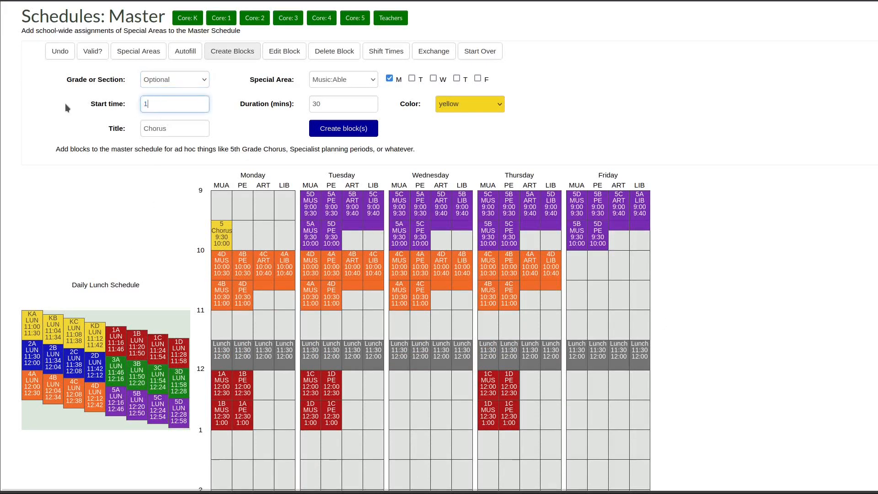
type("1:00")
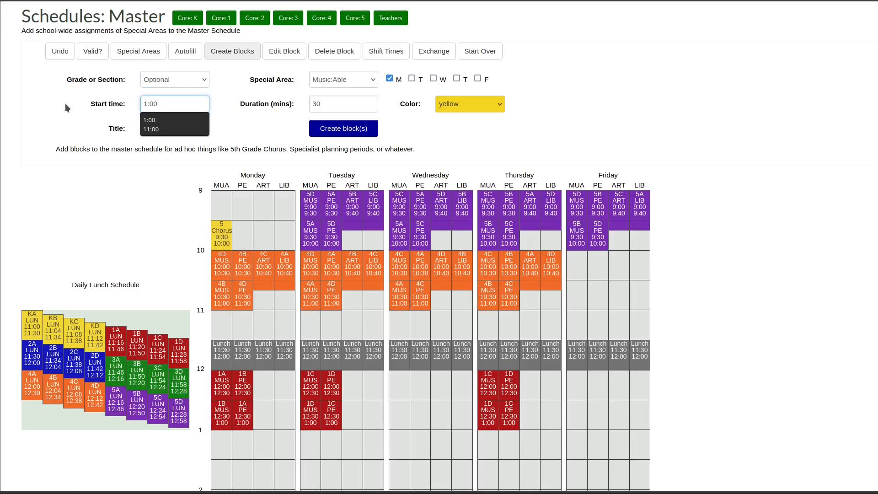
key("Home")
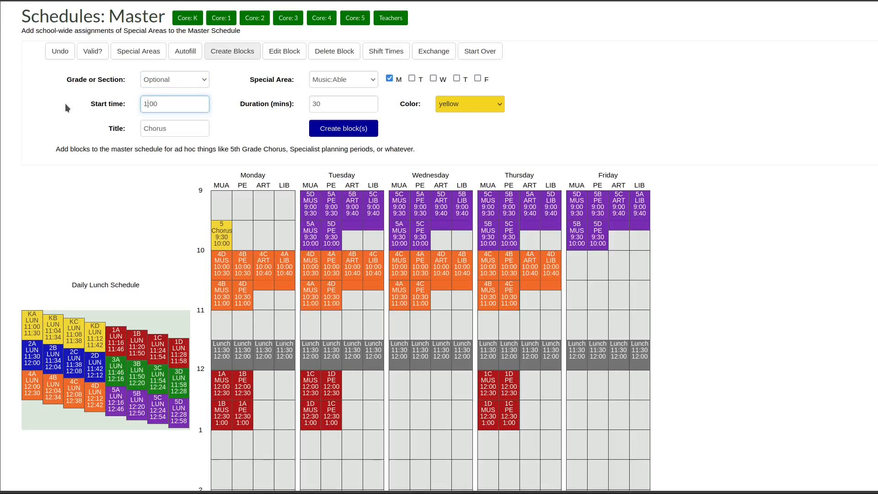
type("1")
left_click(33, 146)
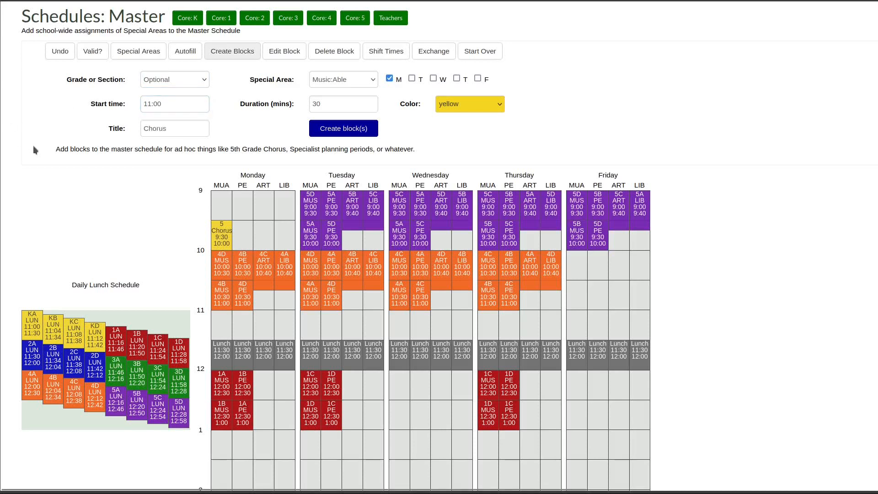
Step: Title the new 11:00 ad hoc block Plan
left_click(165, 127)
key("BackSpace")
key("BackSpace")
key("BackSpace")
key("BackSpace")
key("BackSpace")
key("BackSpace")
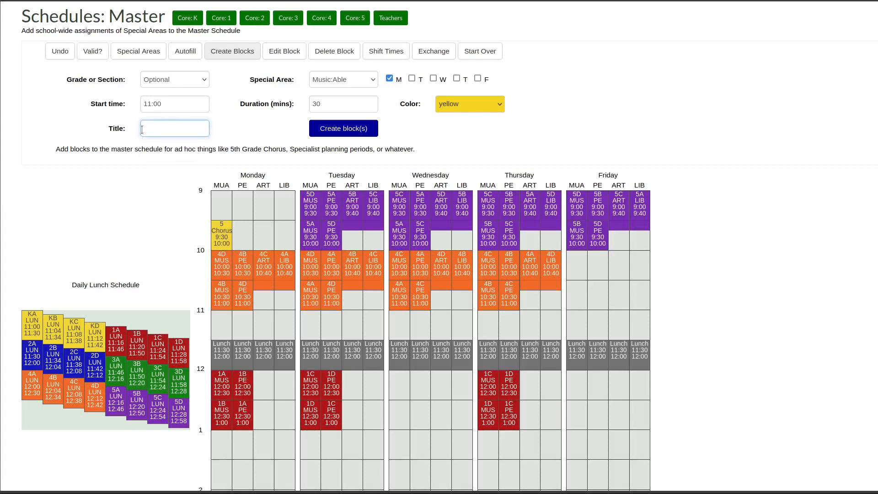
type("Plan")
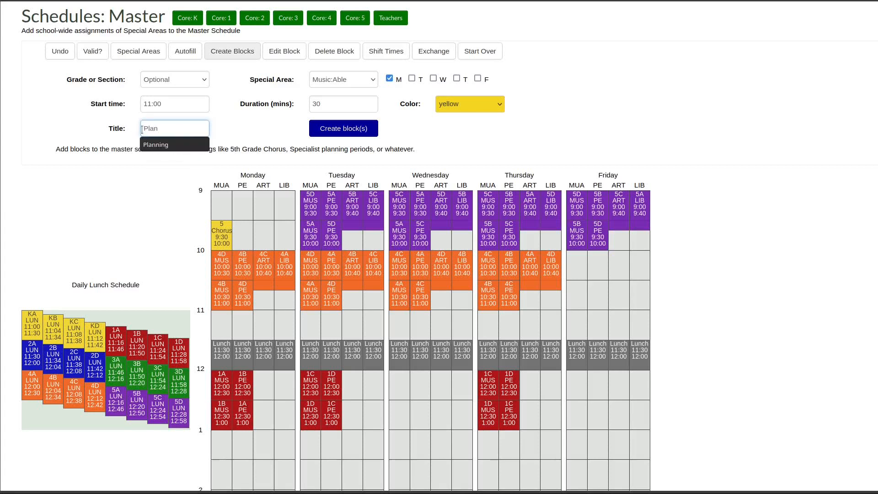
left_click(257, 136)
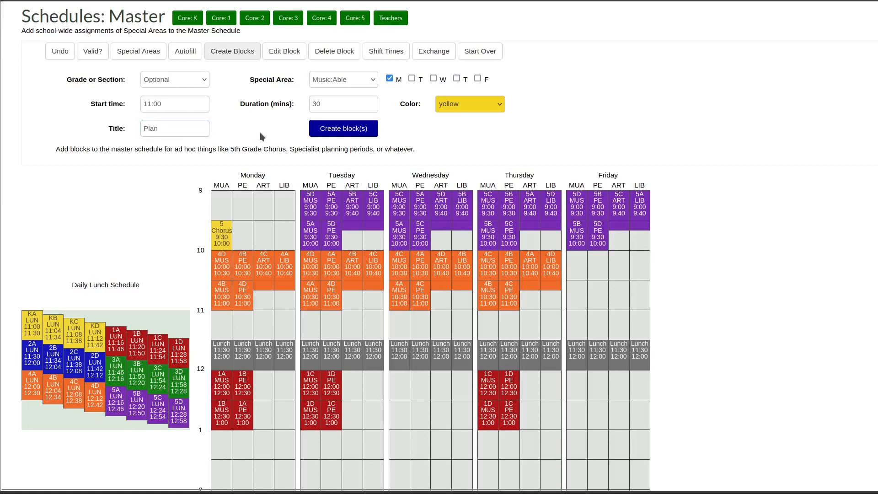
Step: Color the Plan block brown, assign it to Music on all five weekdays and create the blocks
left_click(372, 82)
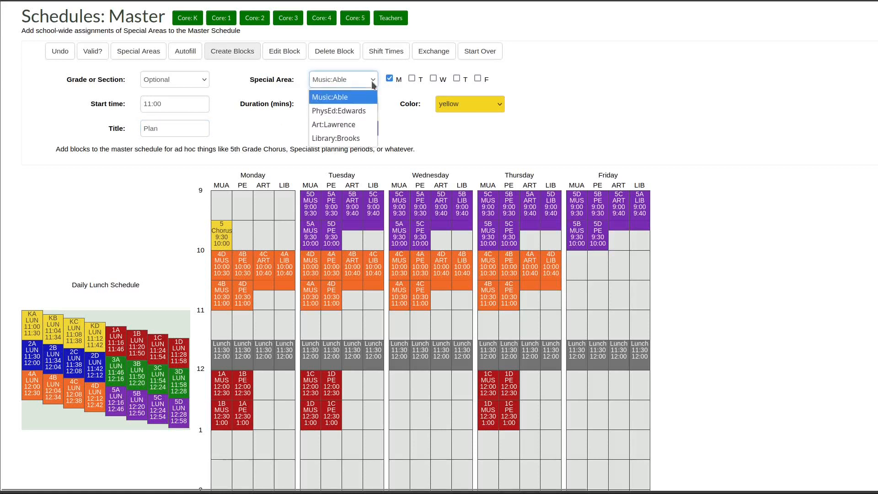
left_click(371, 81)
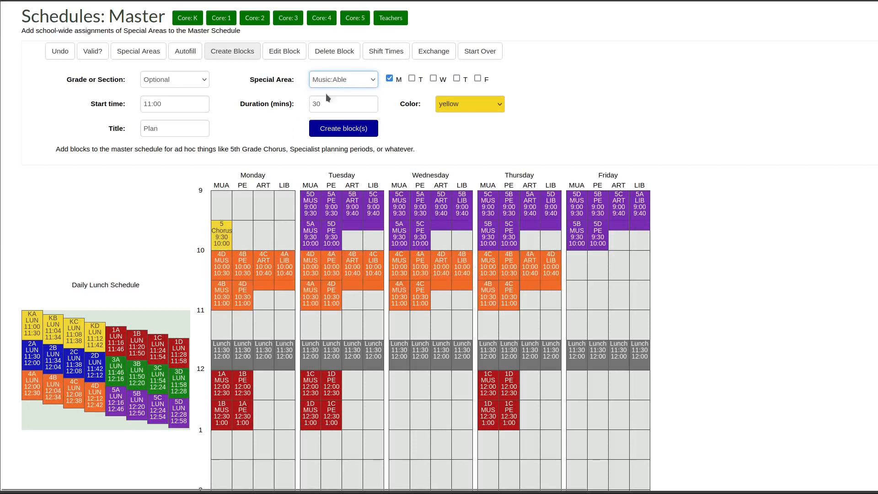
left_click(492, 108)
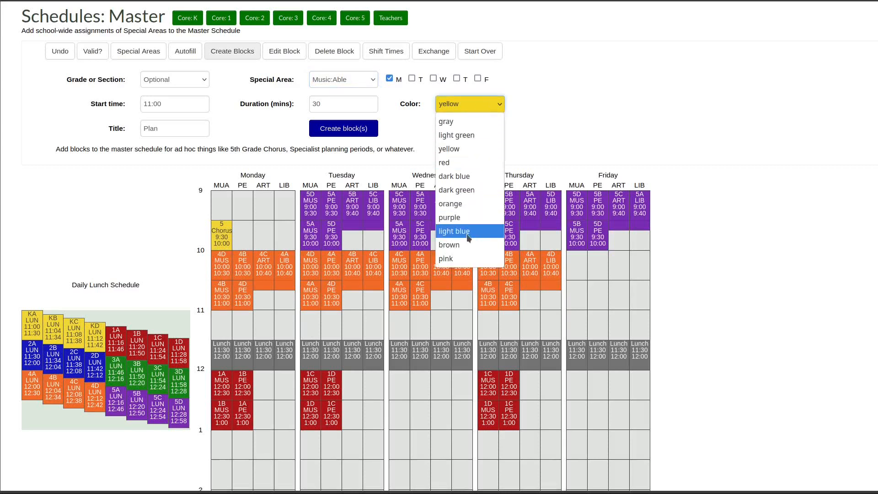
left_click(464, 245)
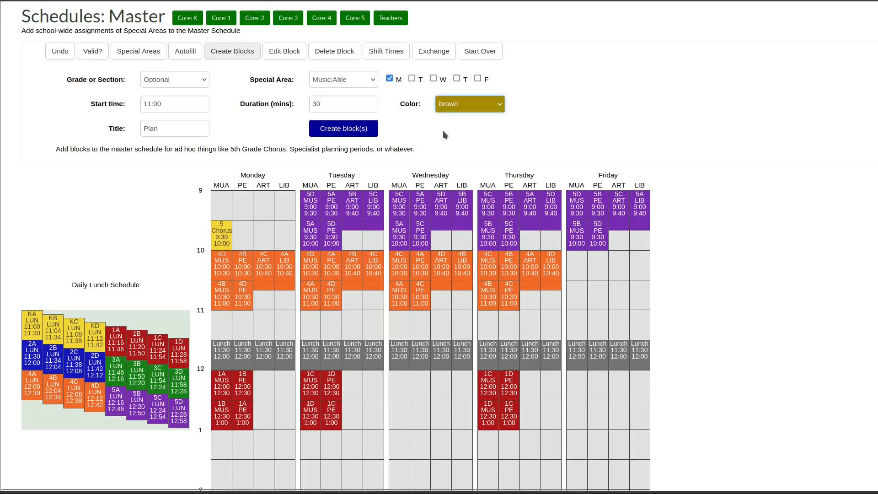
left_click(411, 79)
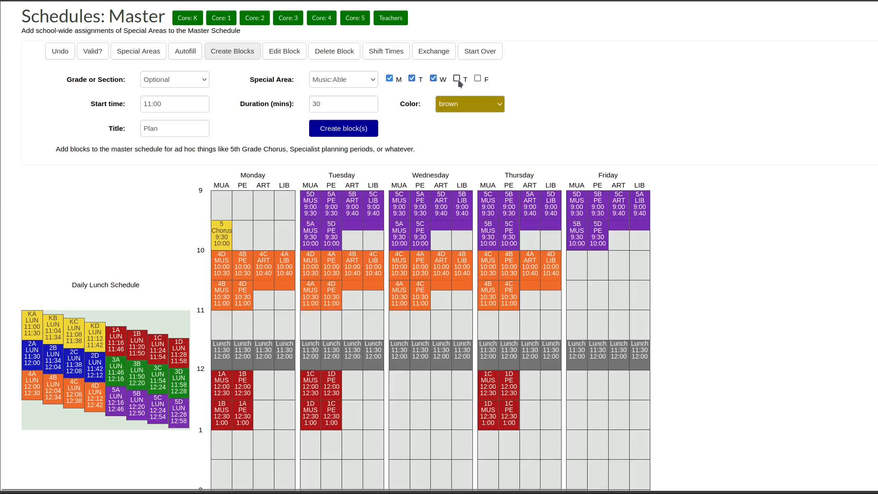
left_click(476, 79)
left_click(324, 129)
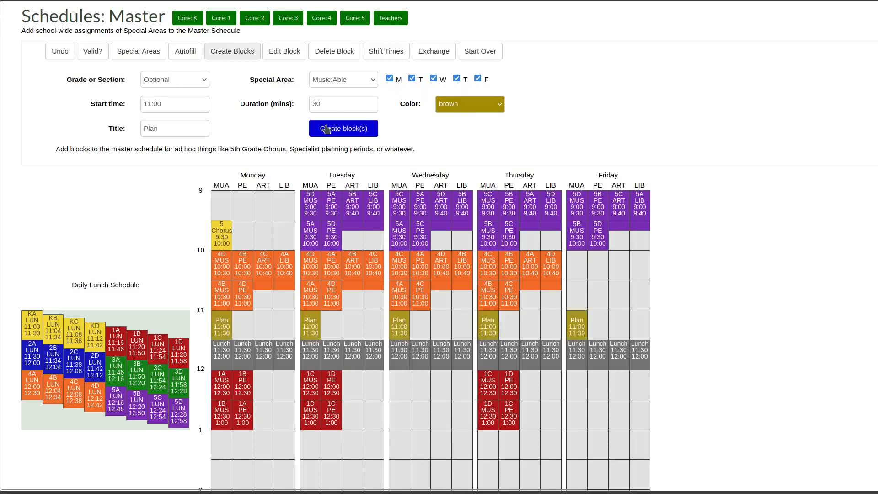
Step: Create the same Plan blocks for PhysEd, Art and Library on all five weekdays
left_click(325, 82)
left_click(326, 111)
left_click(330, 130)
left_click(334, 79)
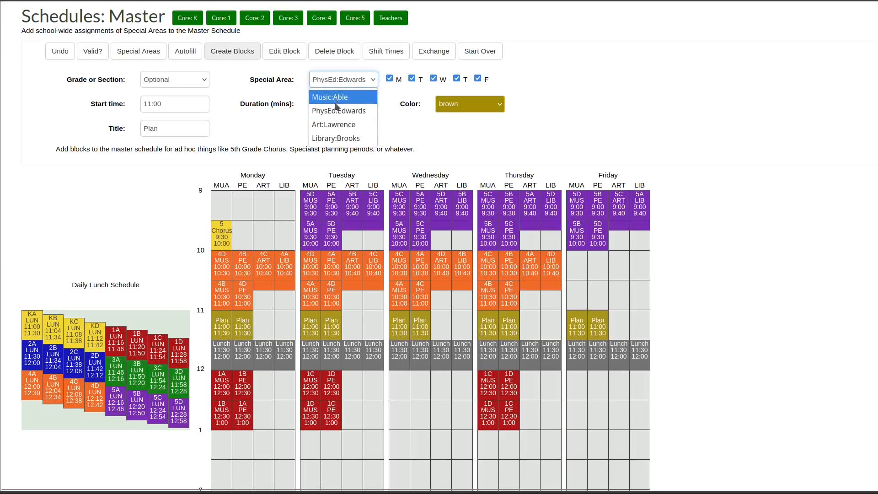
left_click(332, 122)
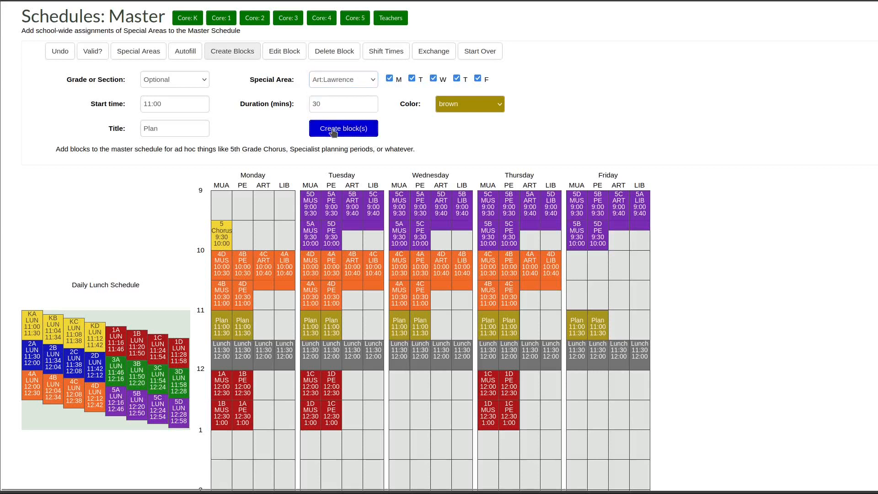
left_click(332, 127)
left_click(336, 85)
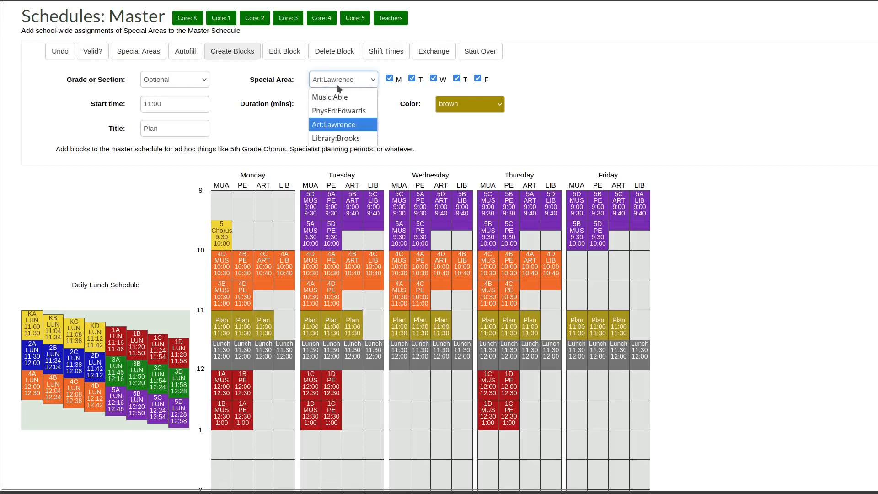
left_click(331, 136)
left_click(333, 128)
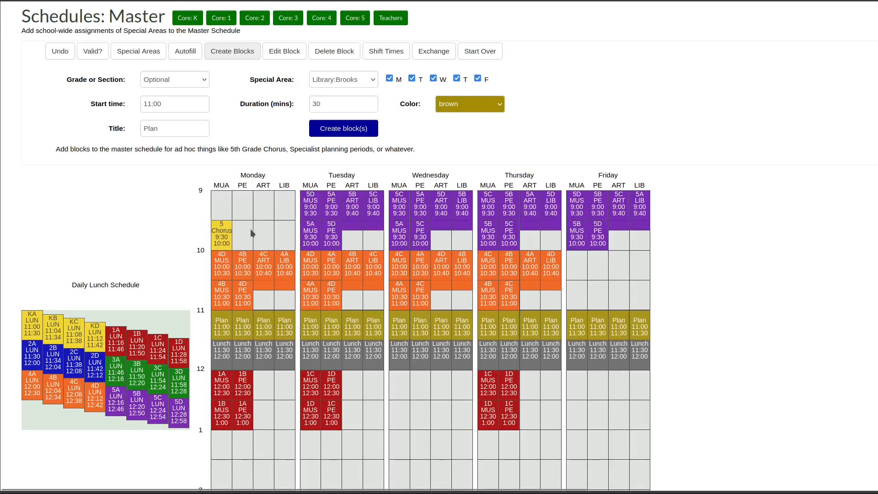
Step: Update Monday's grade 5 Chorus block to a 45-minute duration and a 9:15 start time
left_click(283, 51)
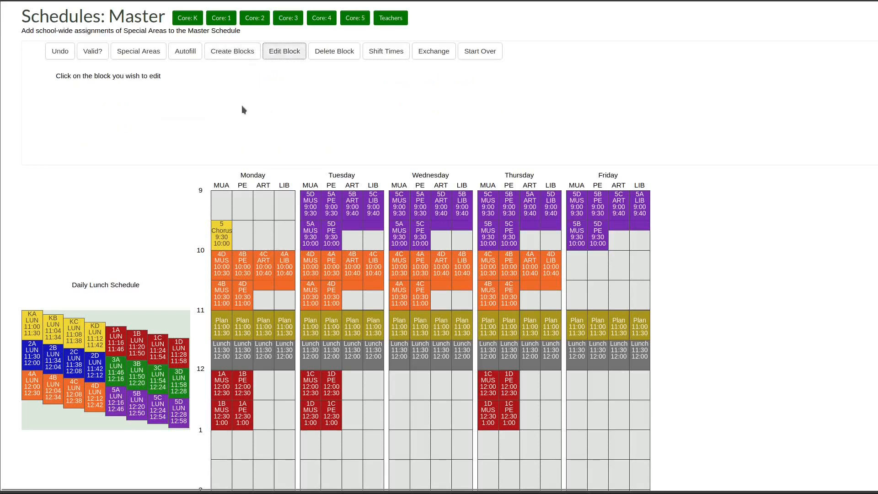
left_click(222, 228)
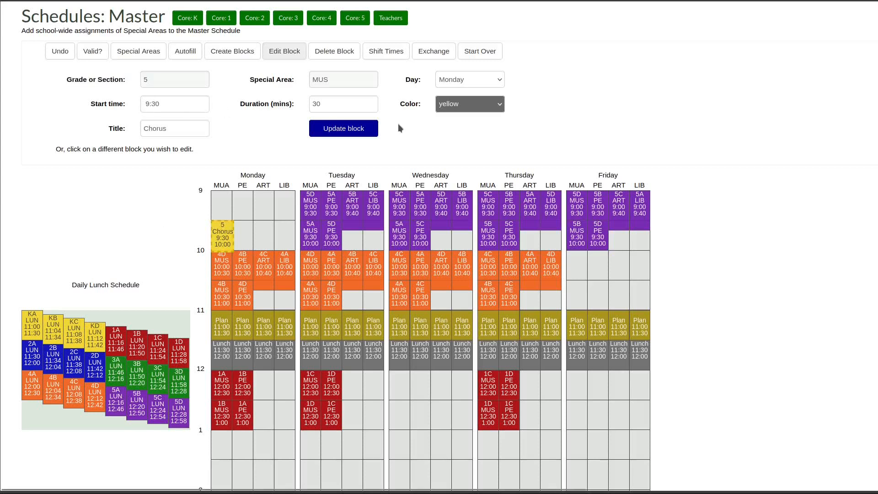
double_click(334, 103)
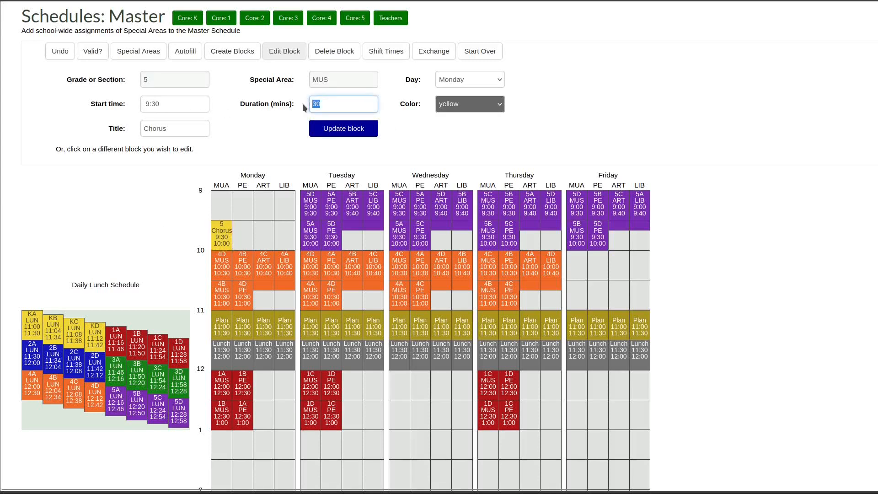
type("45")
left_click(251, 114)
left_click_drag(161, 101, 151, 102)
type("15")
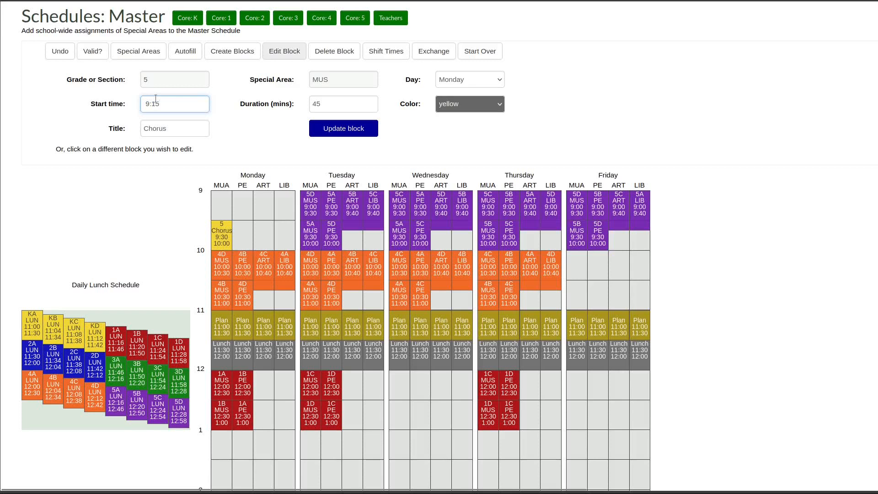
left_click(263, 142)
left_click(362, 128)
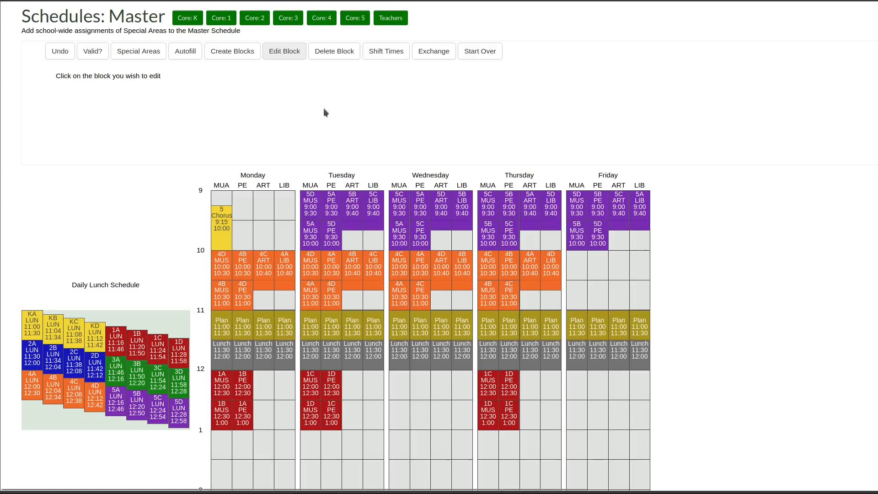
Step: Delete the grade 5 Chorus block from Monday's Music column
left_click(337, 58)
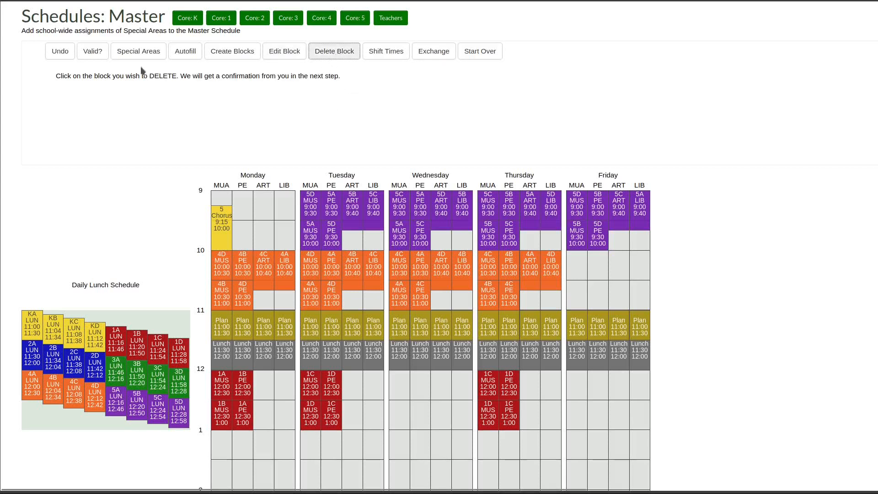
left_click(218, 228)
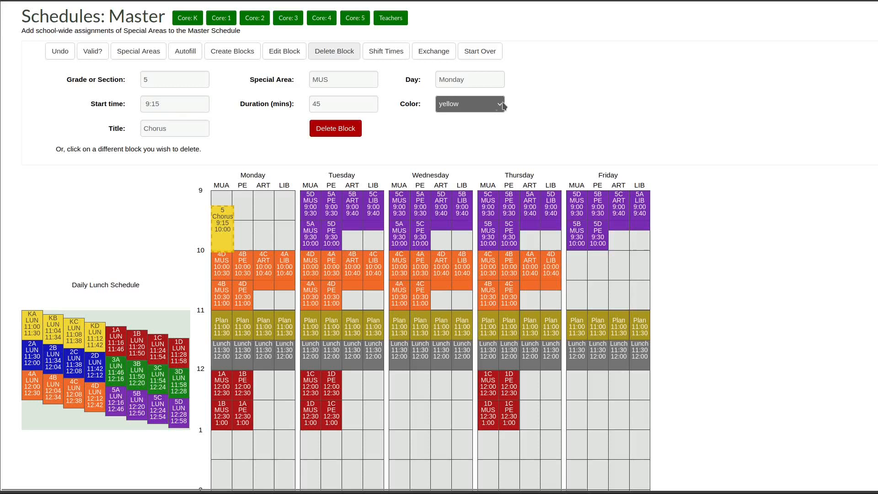
left_click(329, 132)
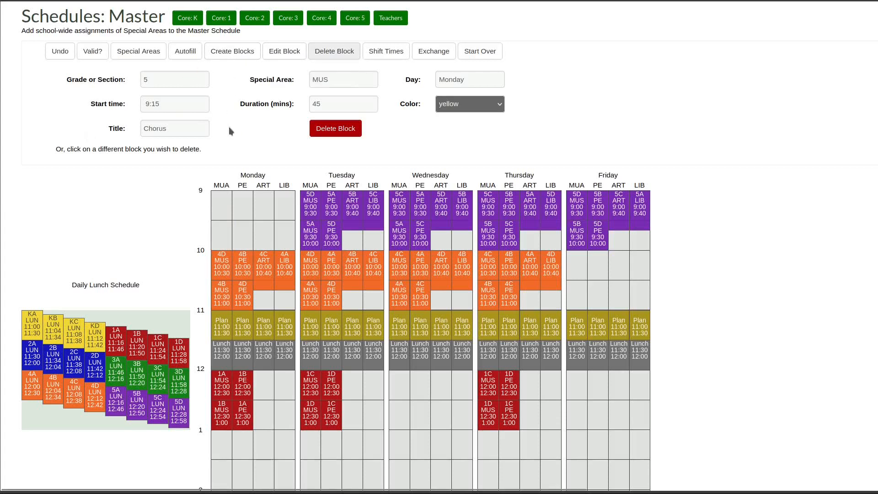
Step: Examine the Grade 3 special areas placement form and the Shift Times, Exchange and Start Over options
left_click(151, 53)
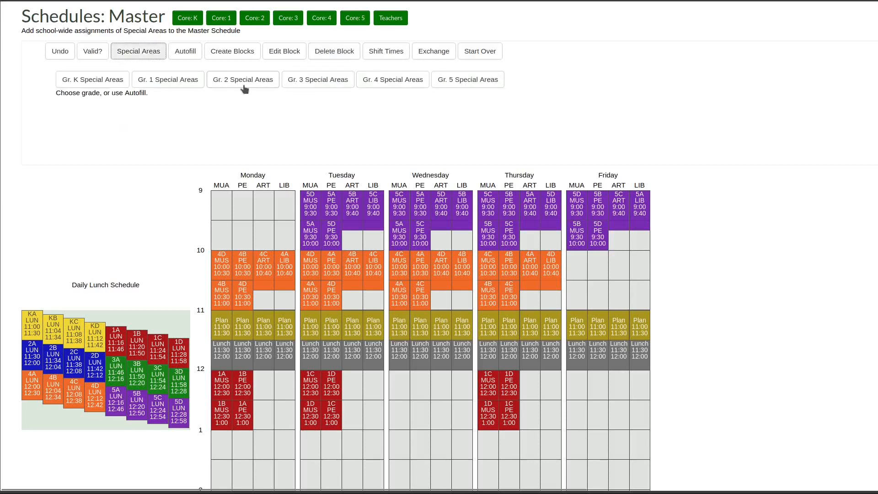
left_click(314, 81)
left_click(70, 22)
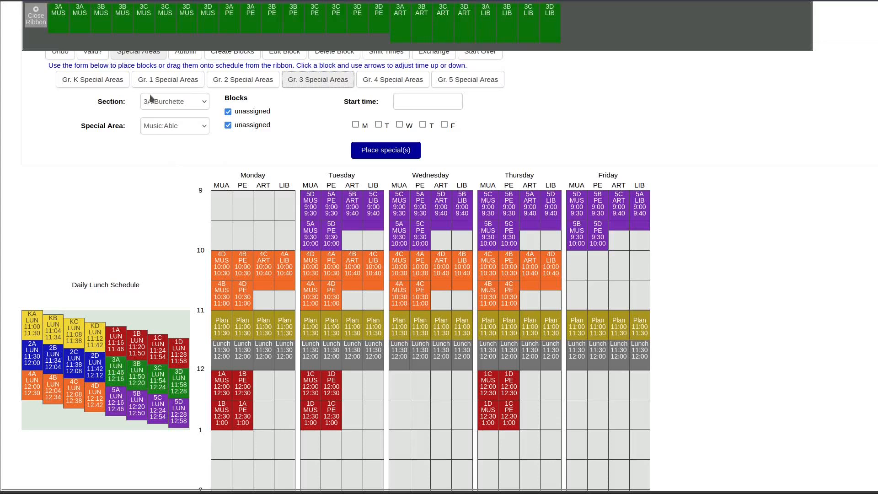
left_click(34, 17)
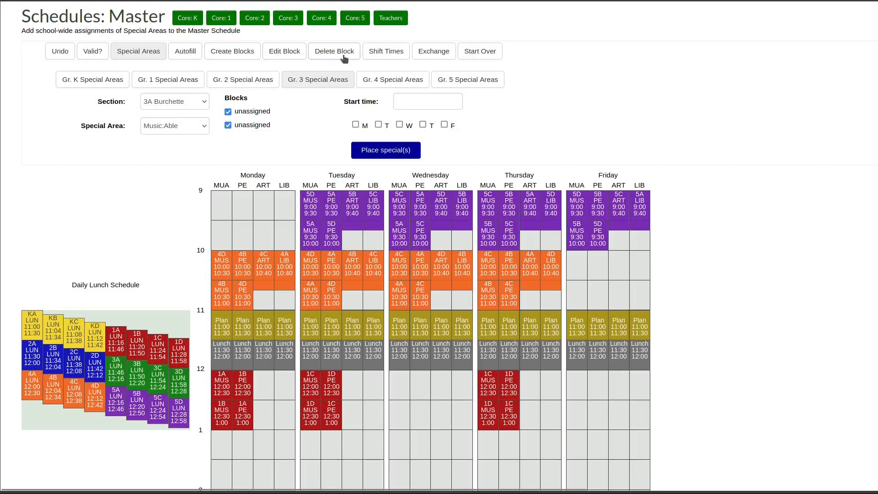
left_click(397, 53)
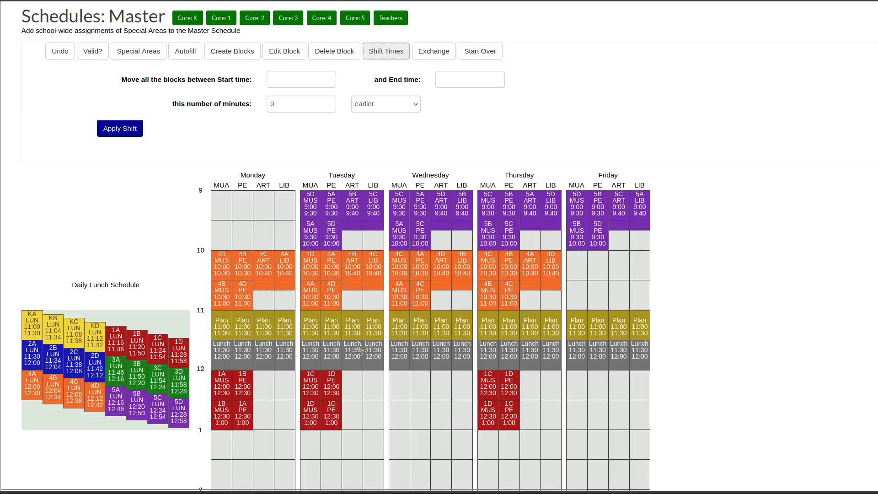
left_click(429, 52)
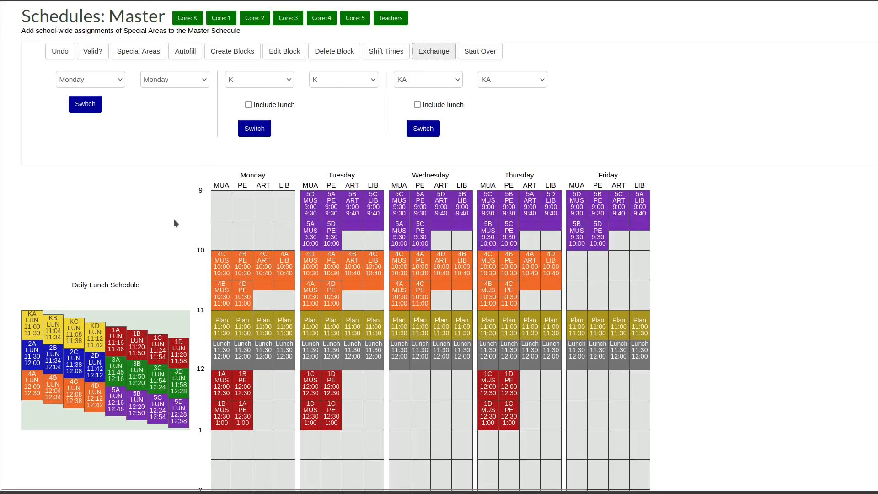
left_click(477, 54)
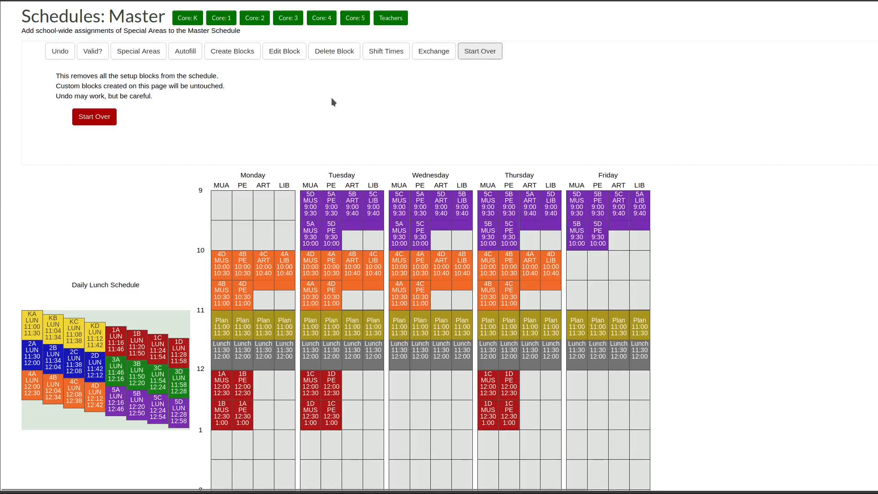
Step: Open the grade 5 core schedule and look over its weekly grid of special areas and lunches
left_click(161, 57)
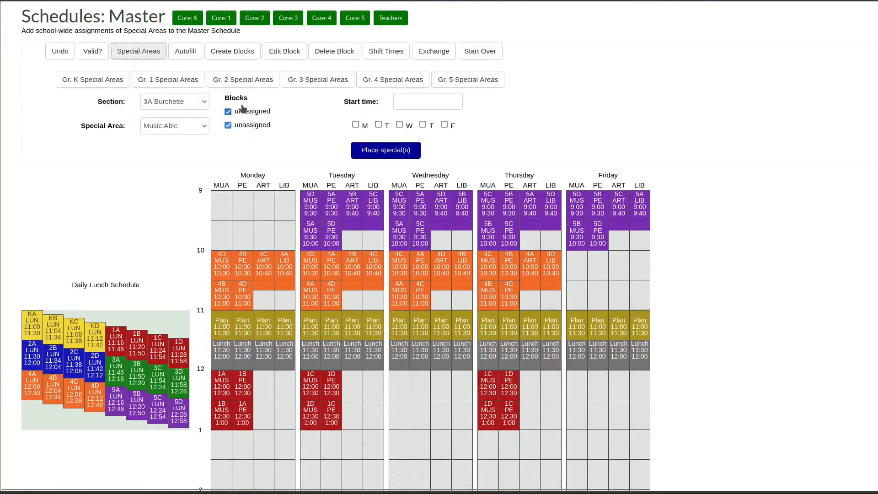
scroll(243, 108, "up", 2)
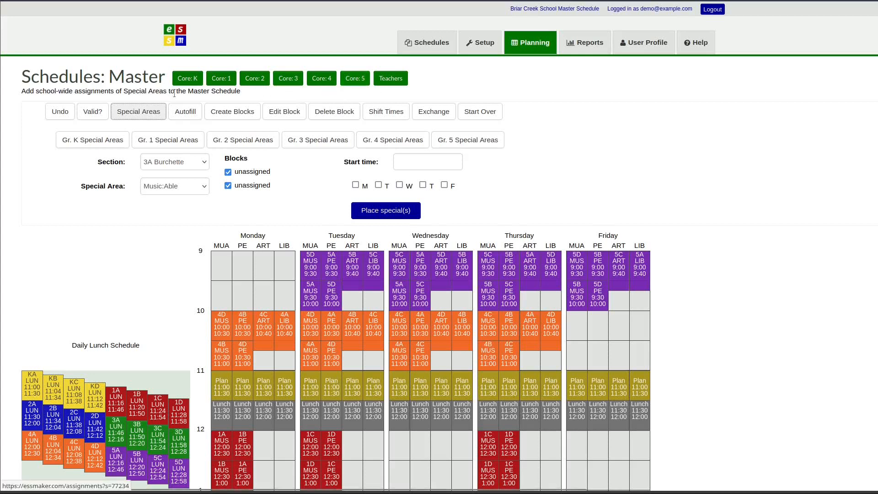
left_click(354, 80)
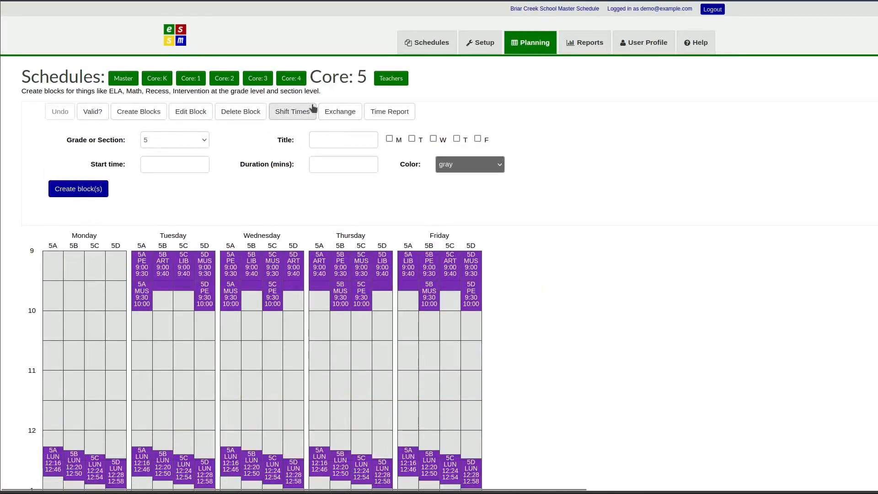
scroll(265, 145, "down", 1)
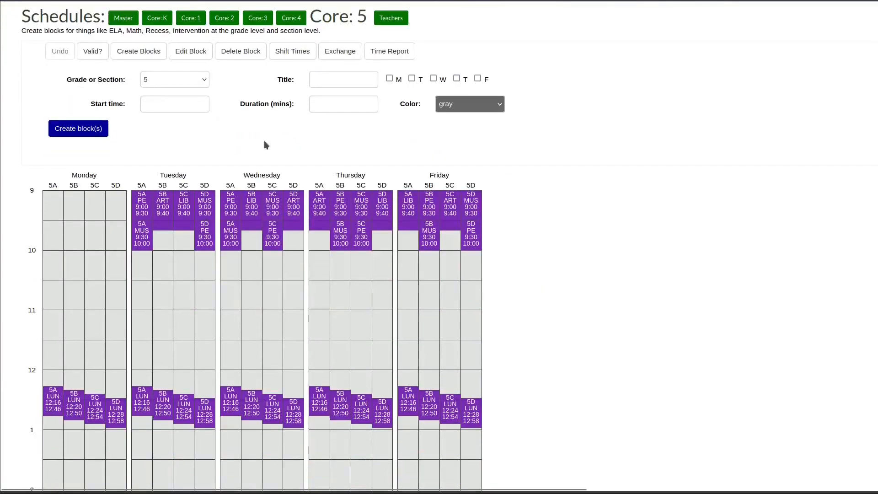
scroll(265, 141, "down", 1)
scroll(265, 140, "up", 1)
scroll(103, 289, "down", 2)
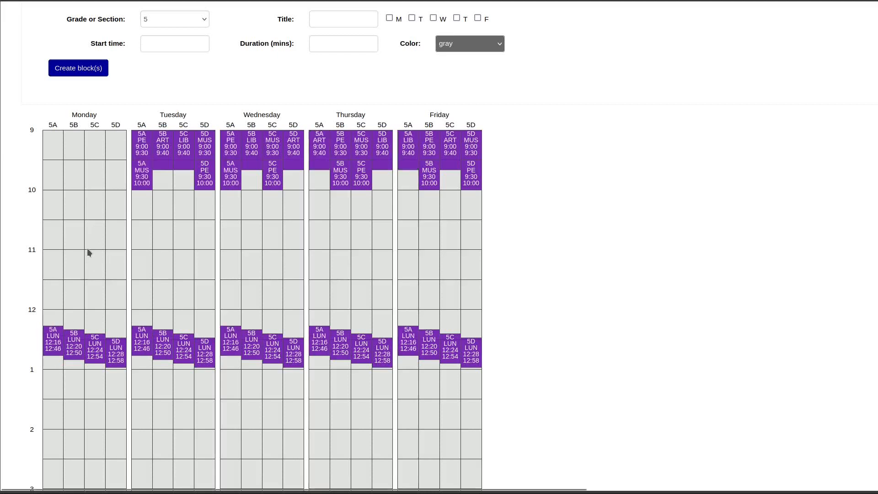
scroll(86, 248, "up", 2)
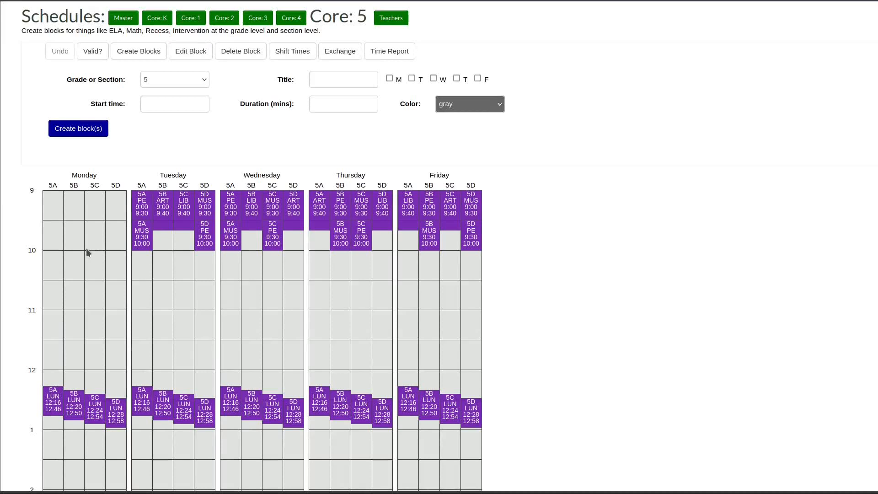
scroll(86, 248, "up", 2)
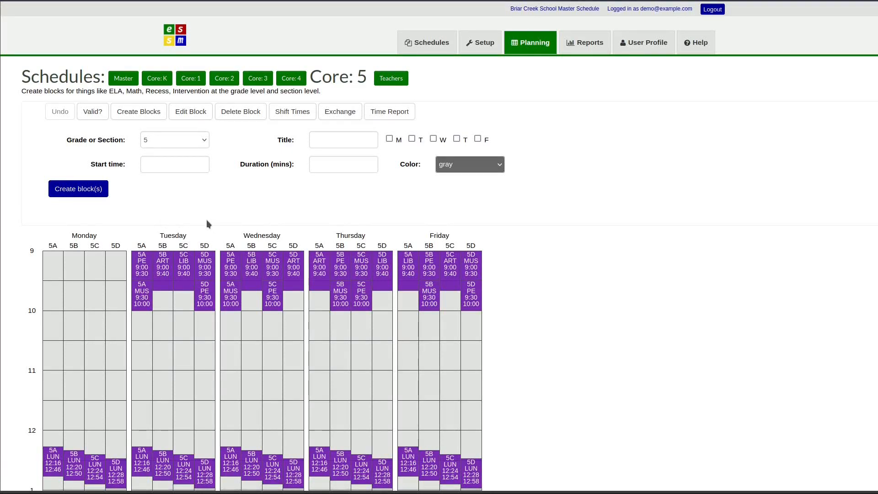
Step: Set up a new block for all of grade 5 titled ELA on all five weekdays
left_click(196, 141)
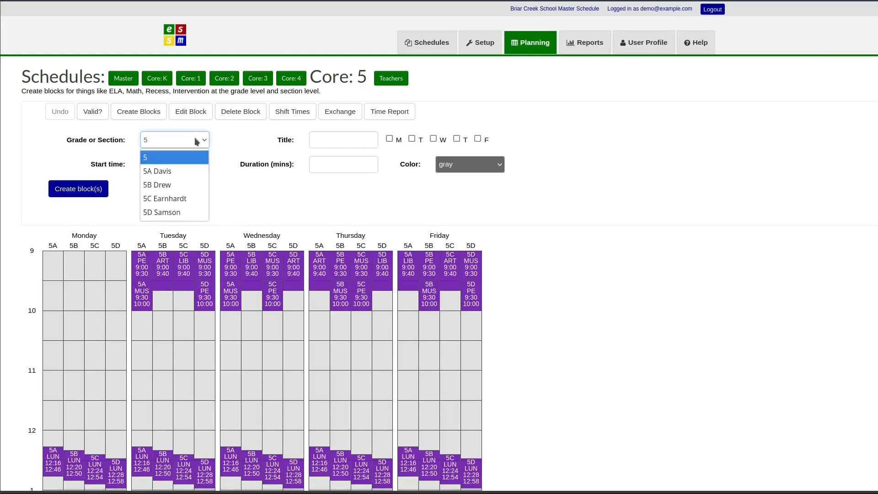
left_click(158, 160)
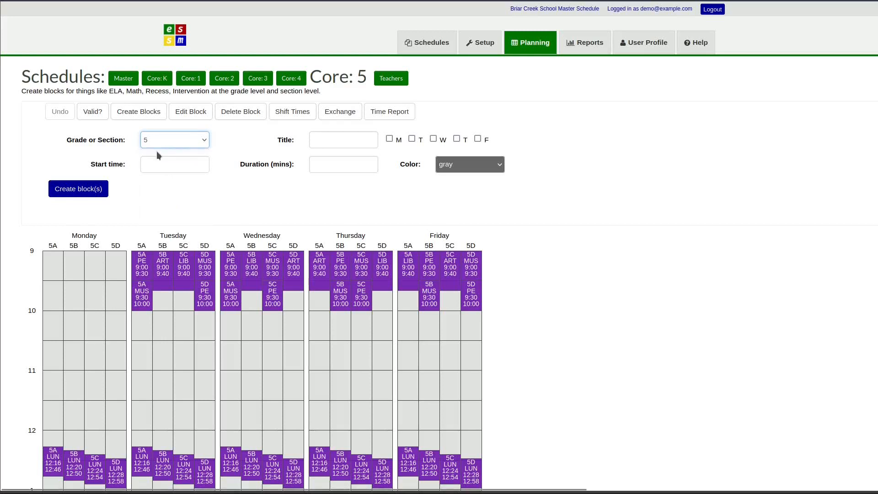
left_click(163, 142)
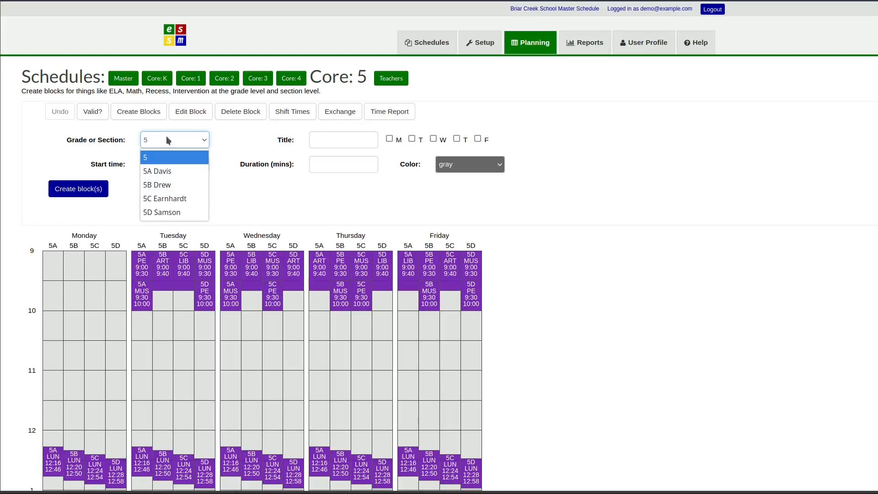
left_click(169, 157)
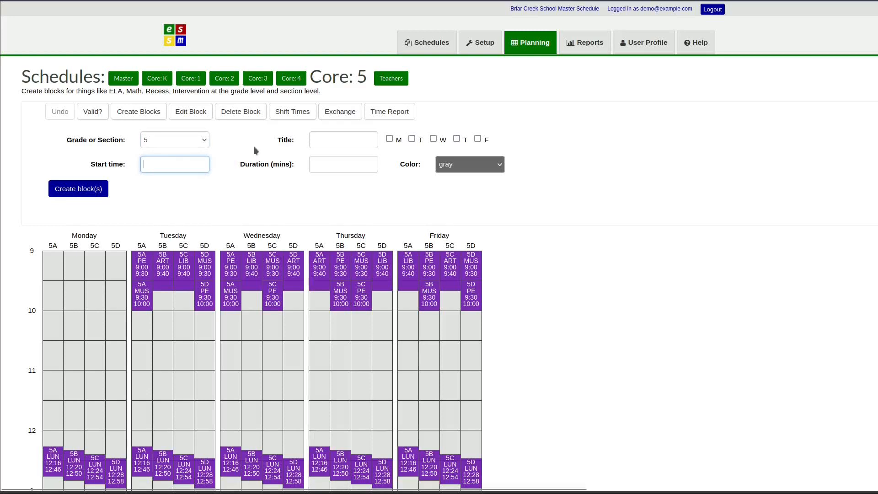
key("Tab")
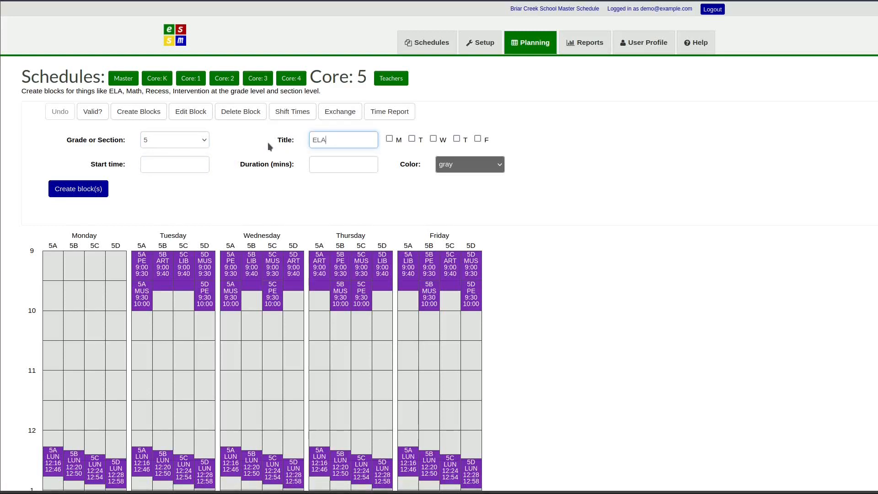
left_click(389, 139)
left_click(412, 139)
left_click(433, 139)
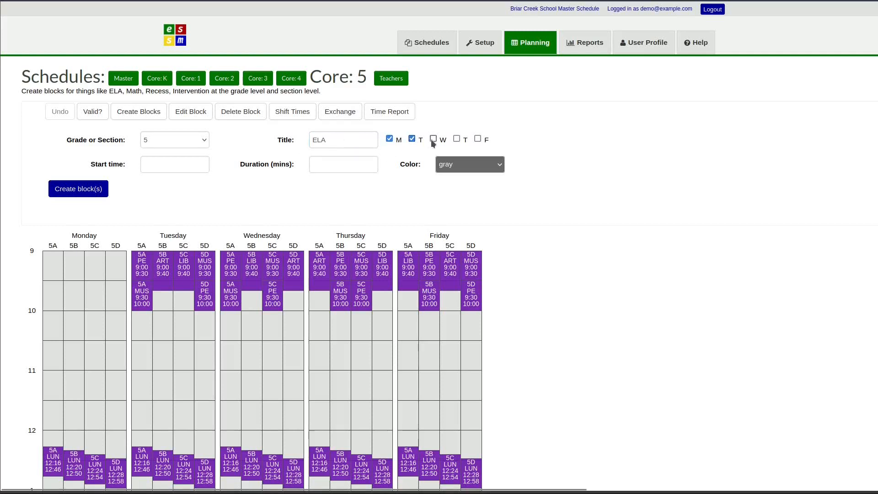
left_click(456, 139)
left_click(478, 138)
Step: Create the grade 5 ELA blocks with a 10:00 start time, a 90-minute duration and dark green color
left_click(152, 168)
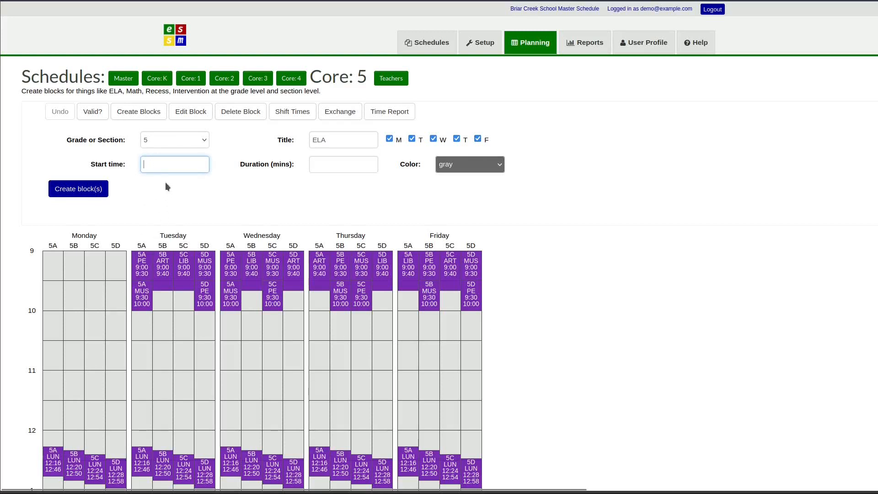
type("1")
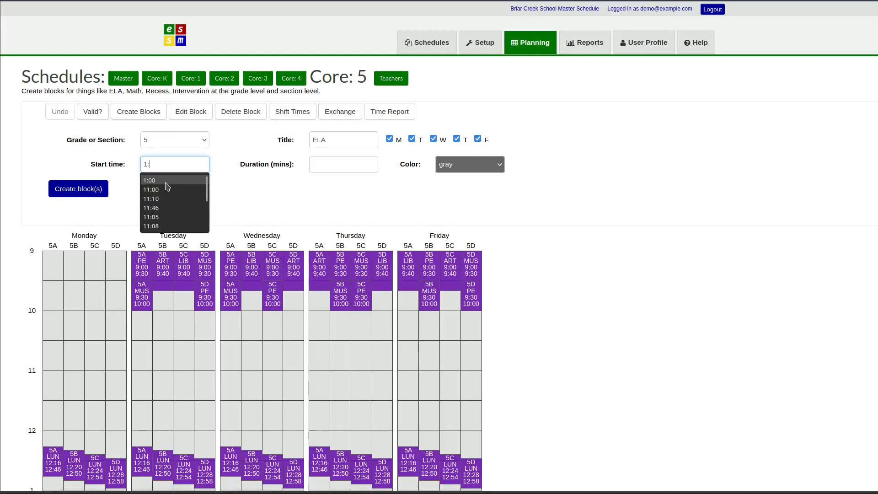
type("0:00")
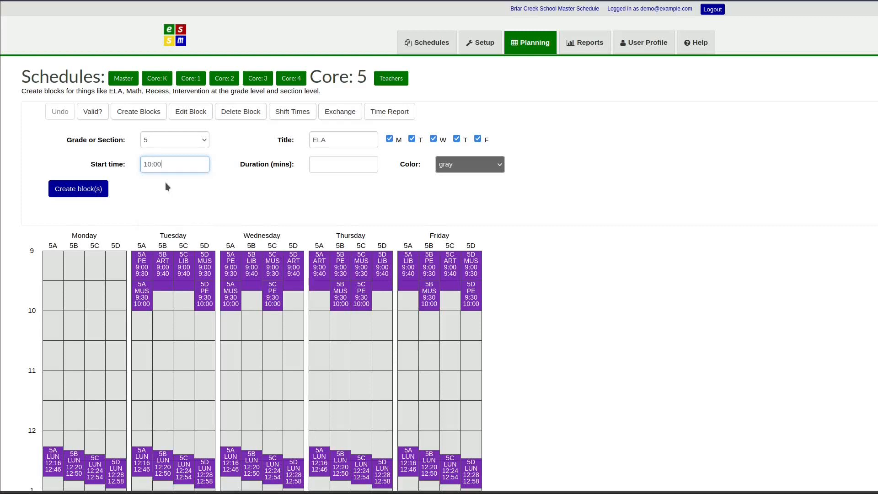
left_click(314, 162)
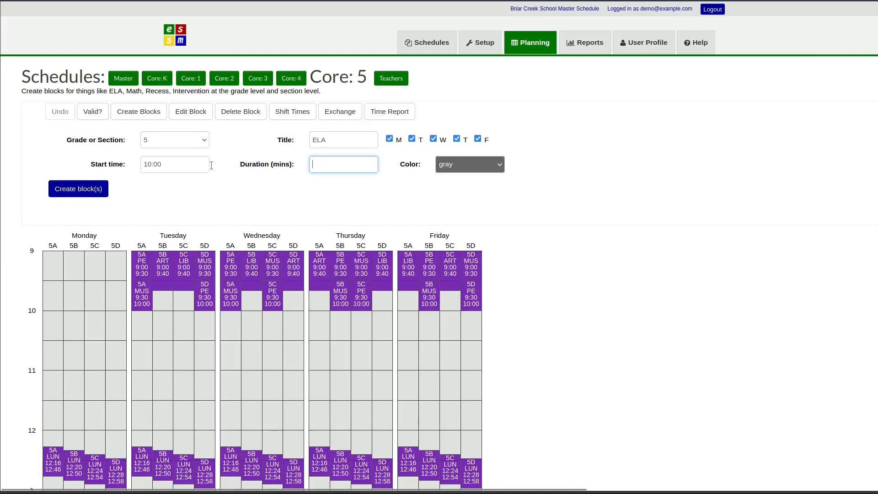
left_click(318, 165)
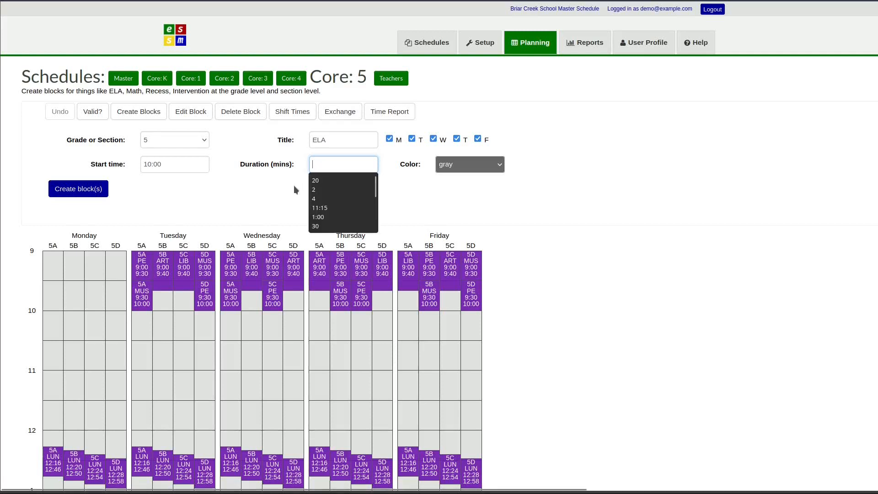
key("Escape")
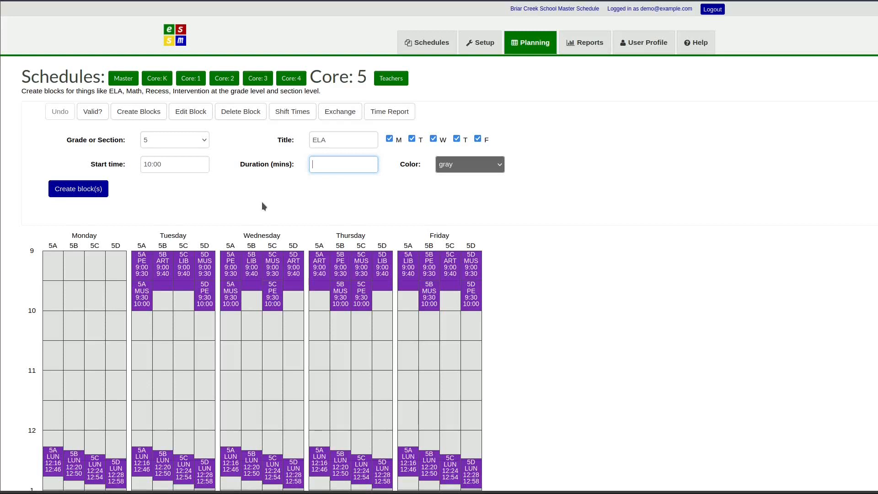
type("90")
left_click(486, 169)
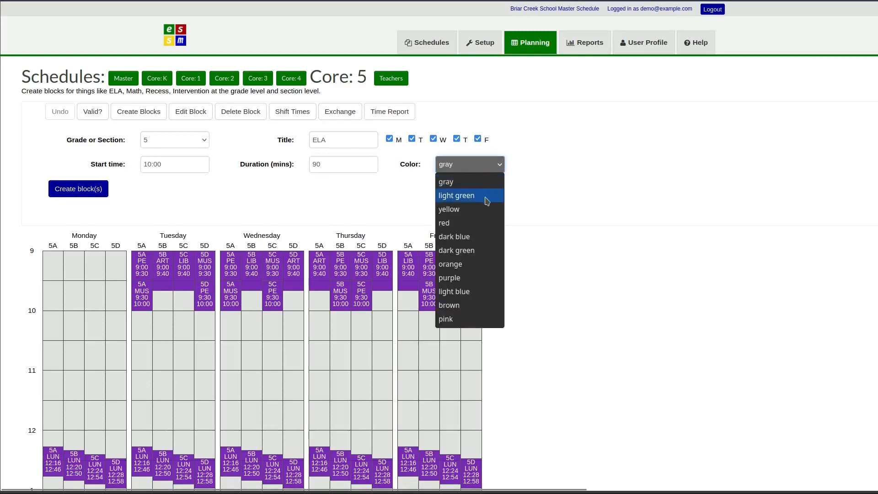
left_click(478, 250)
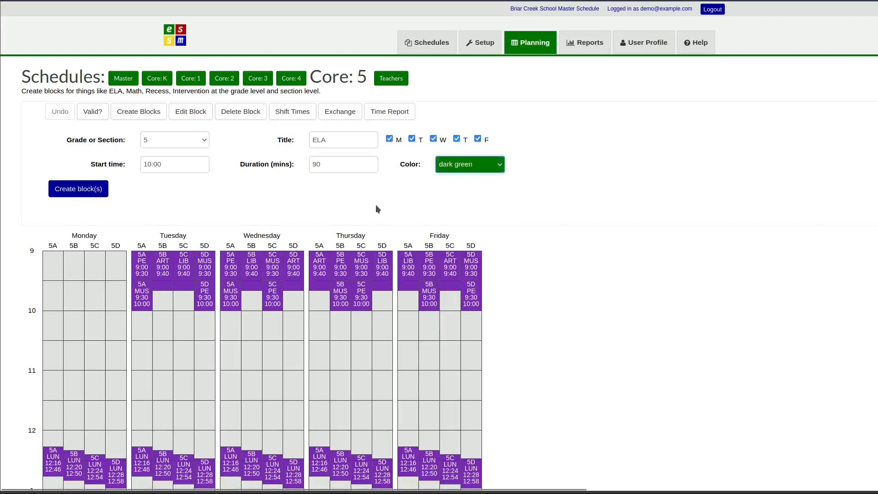
left_click(85, 189)
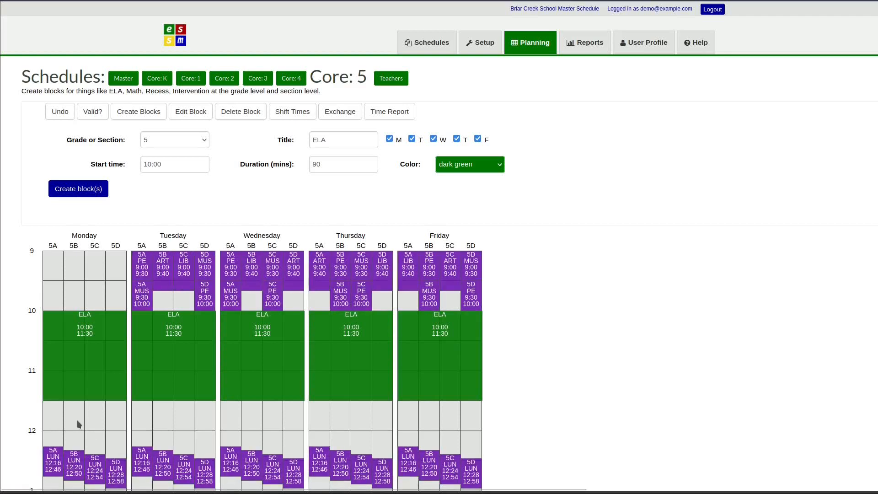
Step: Switch the block form to section 5A and change the block title to MATH
left_click(187, 140)
left_click(153, 173)
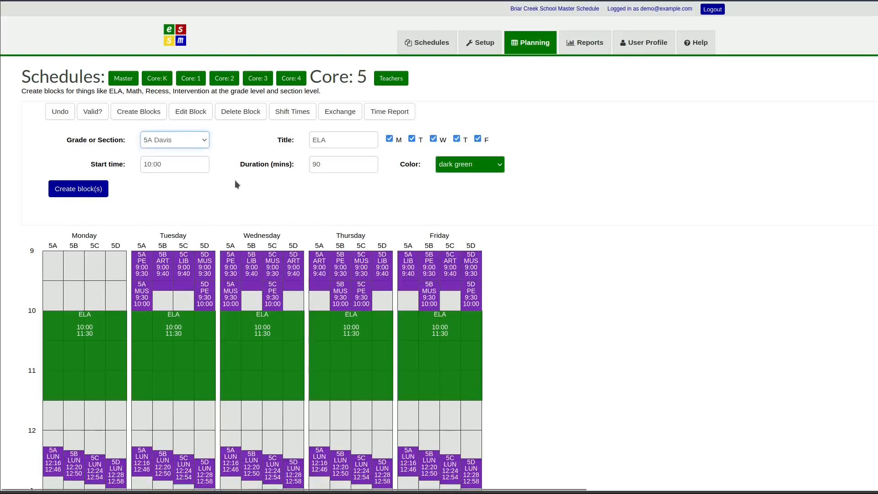
left_click(280, 139)
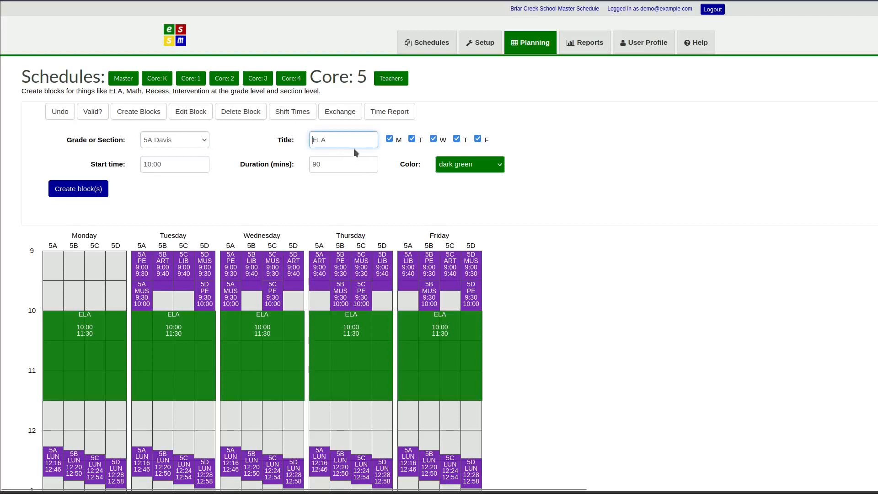
double_click(318, 139)
type("M")
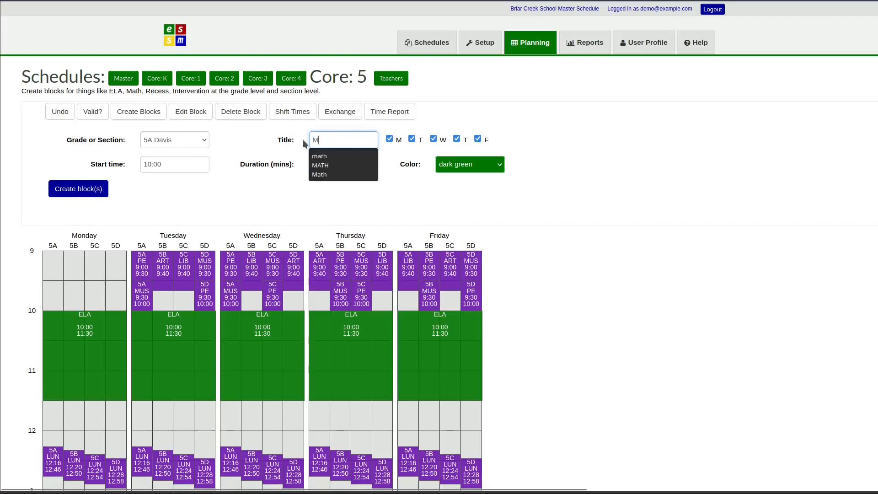
type("ATH")
left_click(302, 140)
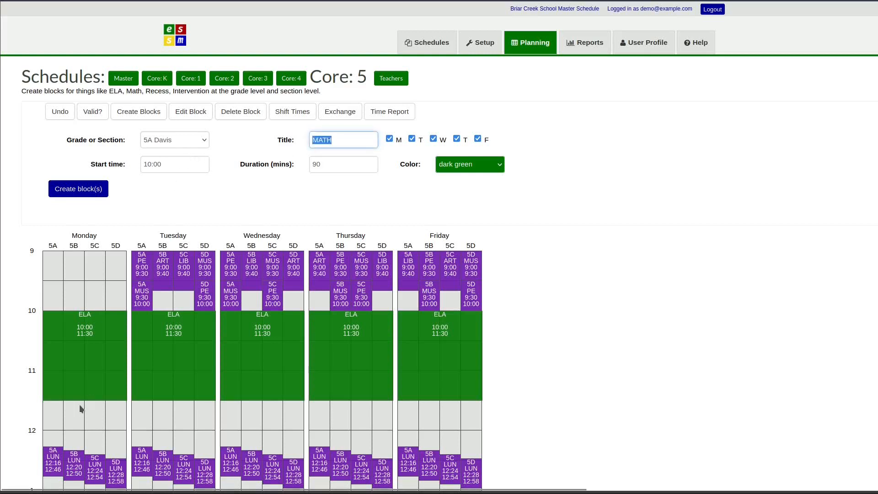
Step: Create section 5A's MATH blocks with an 11:30 start time, a 45-minute duration and dark blue color
left_click_drag(164, 164, 130, 160)
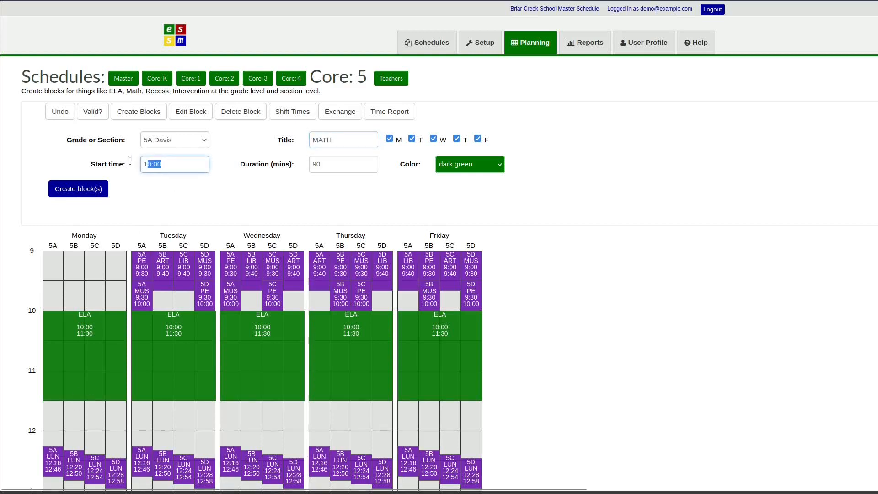
type("11:30")
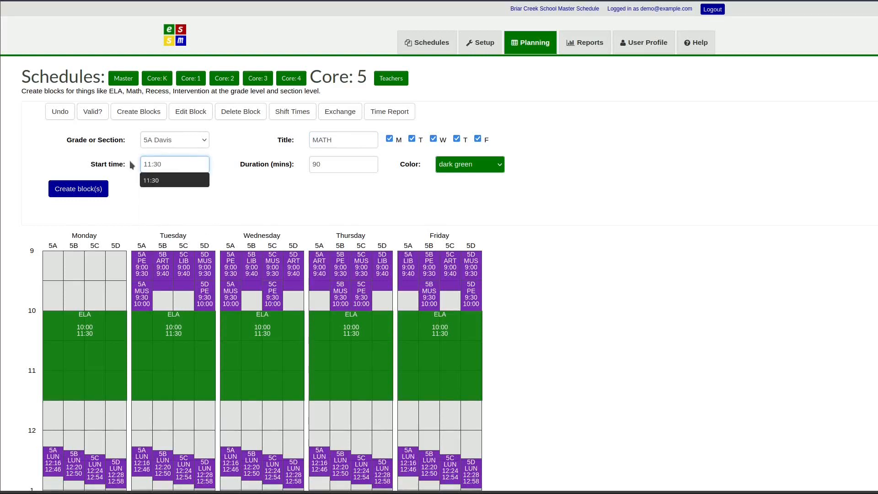
left_click(290, 200)
left_click_drag(324, 161, 303, 166)
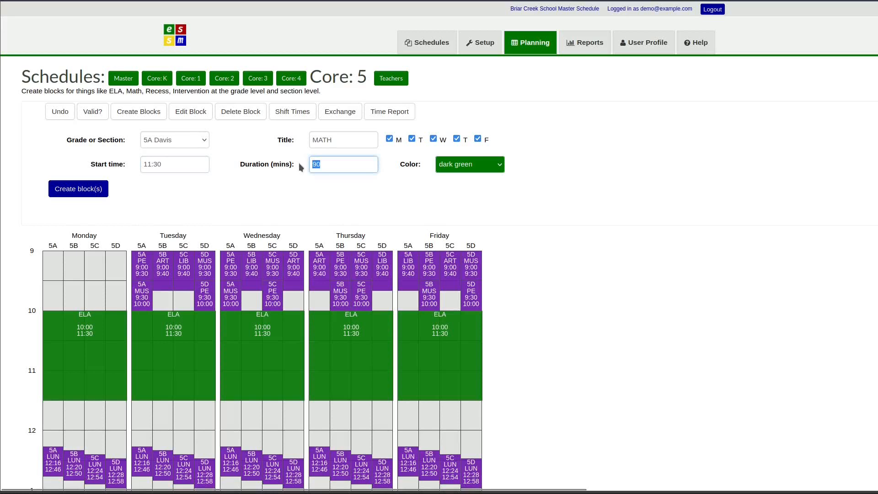
type("45")
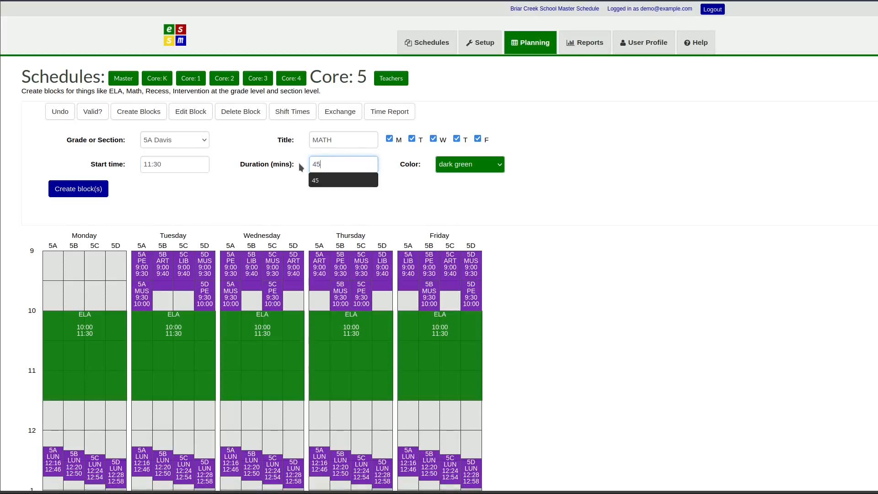
left_click(260, 181)
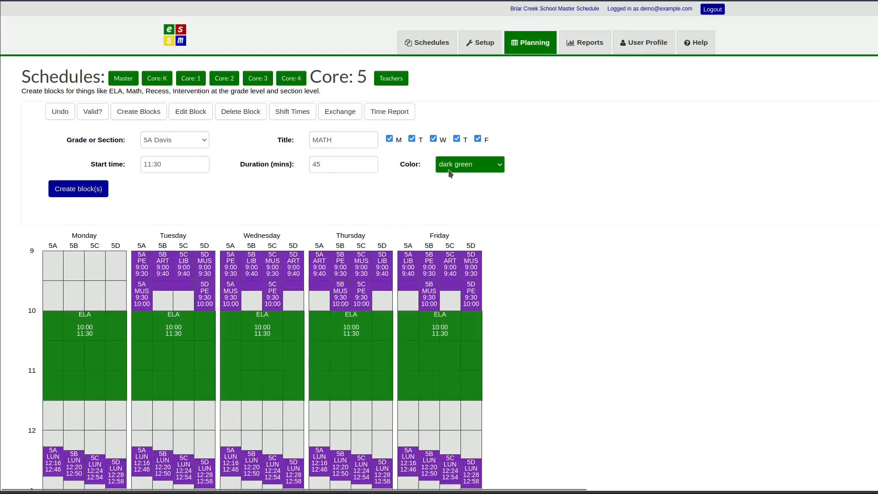
left_click(500, 165)
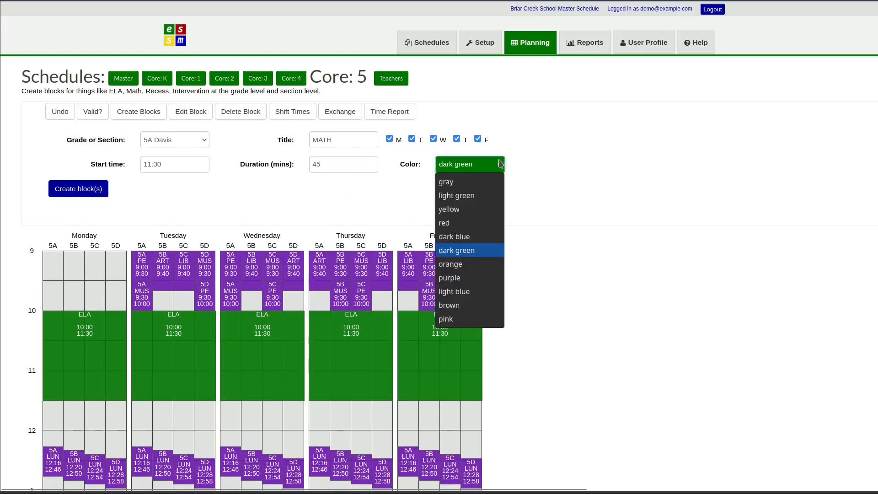
left_click(485, 240)
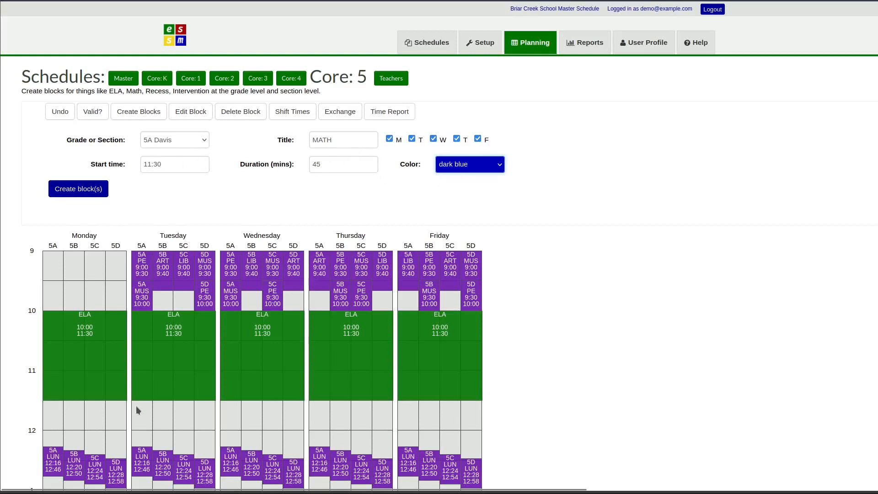
left_click(94, 191)
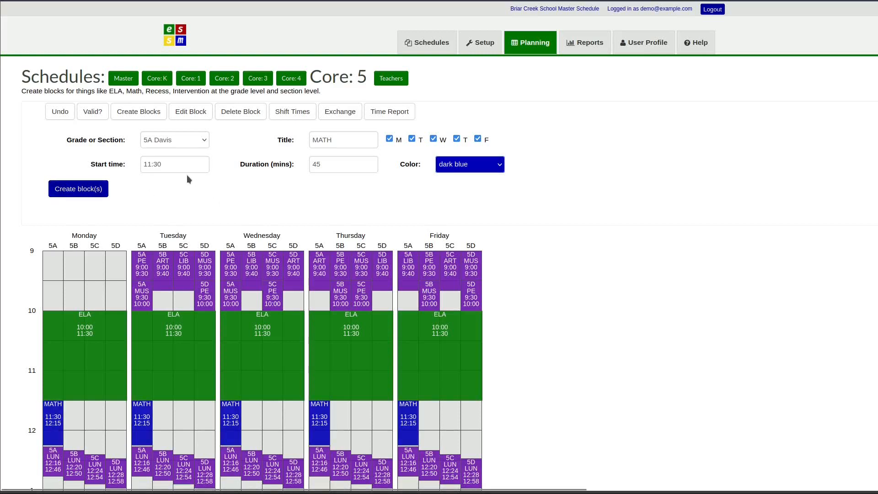
Step: Create section 5B's MATH blocks on all five weekdays, reusing the 11:30 start time, 45-minute duration and dark blue color
left_click(184, 143)
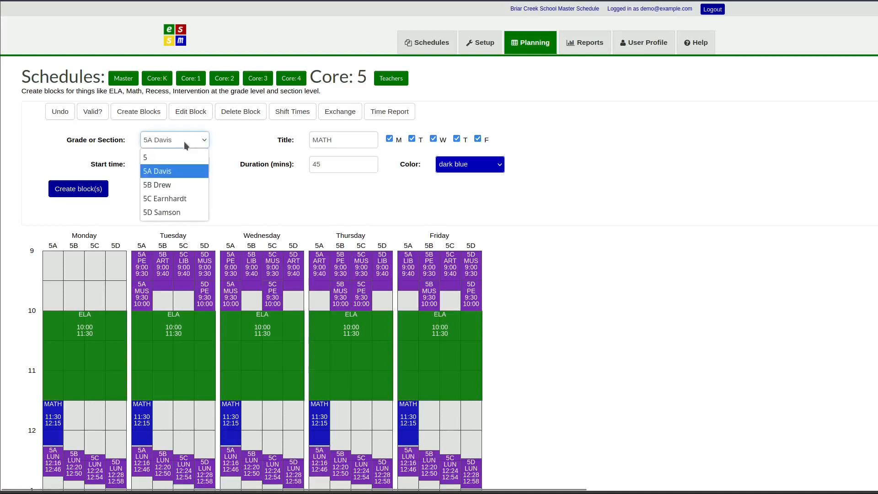
left_click(179, 185)
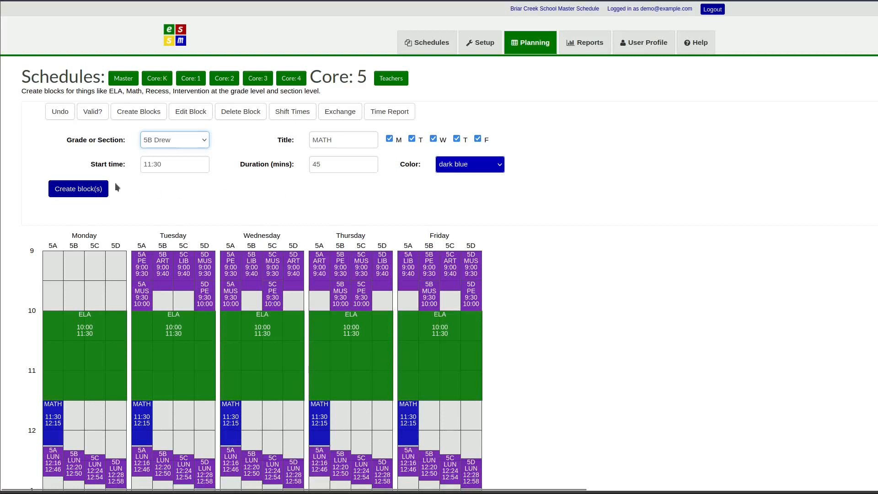
left_click(97, 187)
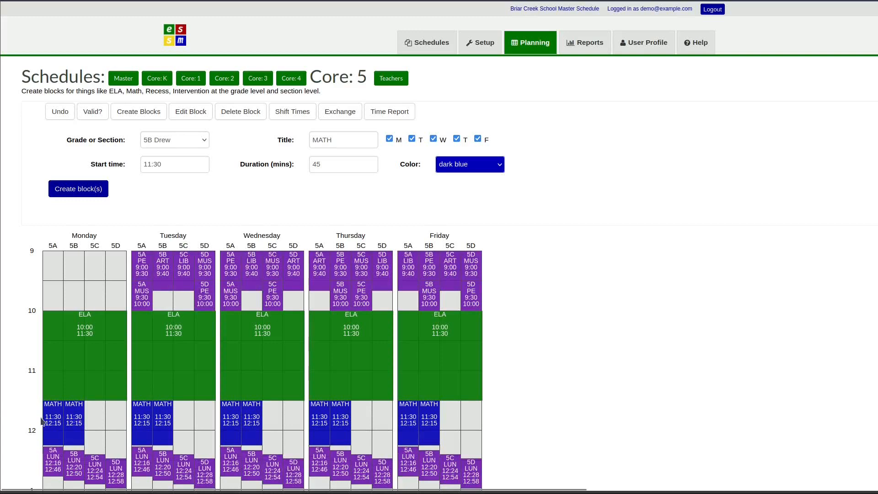
scroll(549, 273, "down", 3)
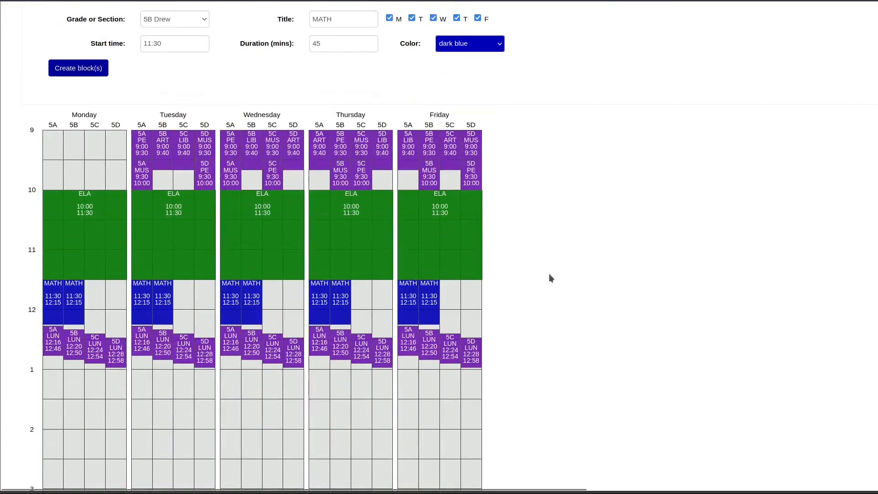
scroll(550, 278, "up", 3)
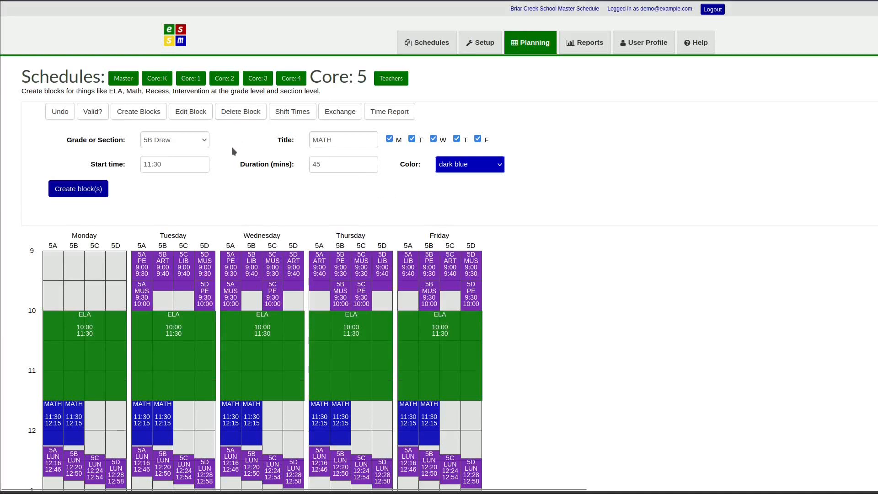
Step: Delete section 5B's MATH blocks one by one for Monday through Friday
left_click(242, 117)
scroll(229, 156, "down", 2)
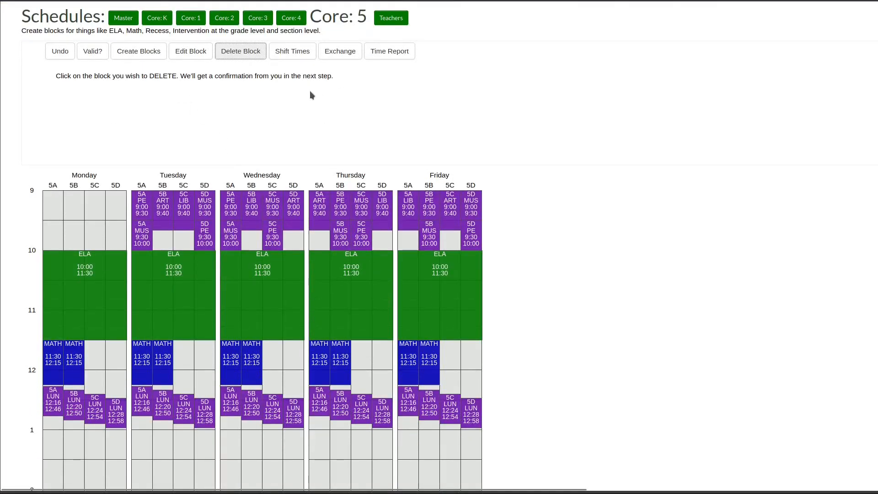
left_click(77, 363)
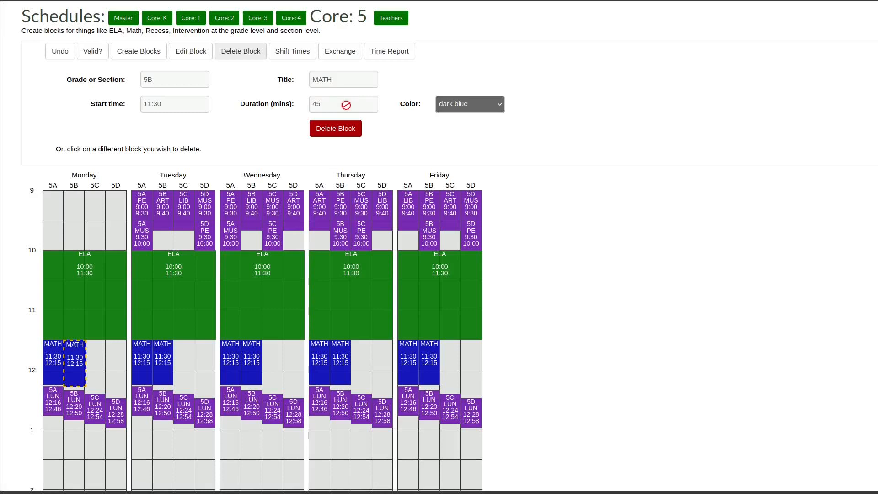
left_click(330, 130)
left_click(163, 356)
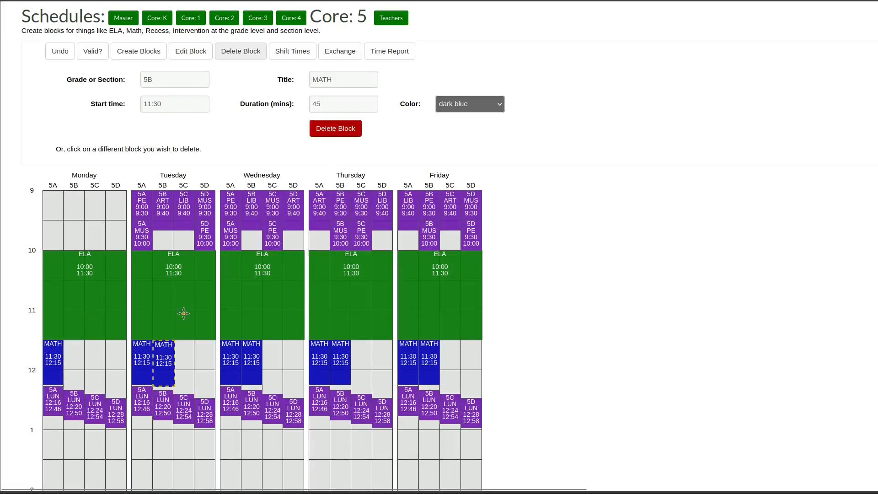
left_click(336, 134)
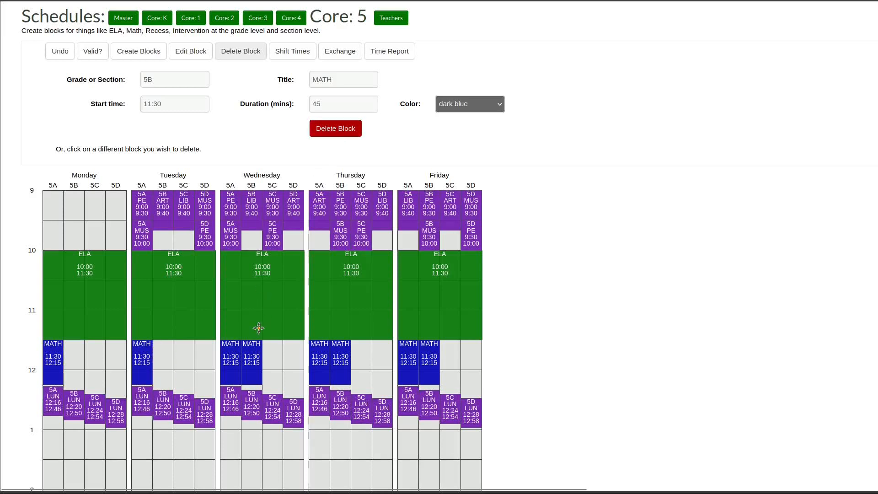
left_click(252, 354)
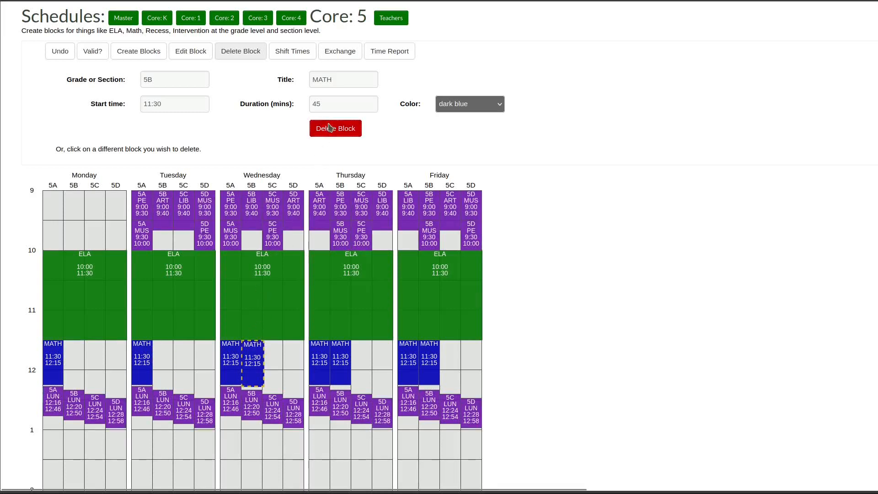
left_click(328, 130)
left_click(339, 356)
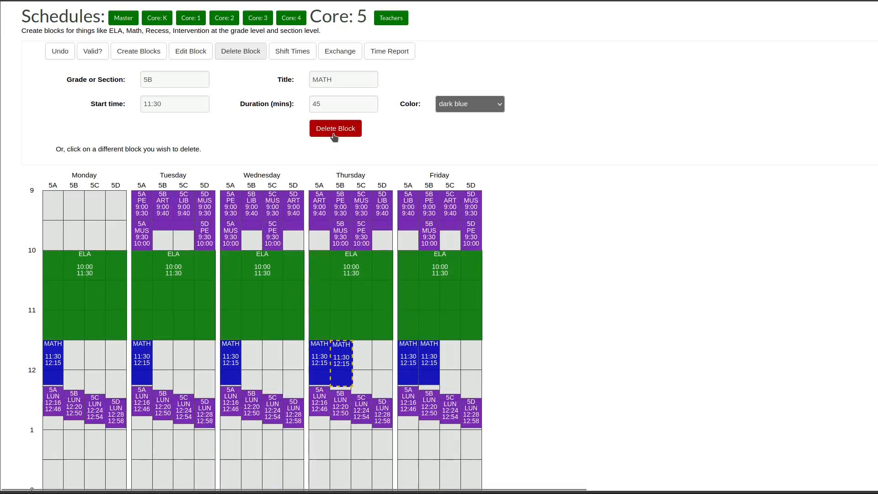
left_click(335, 133)
left_click(432, 366)
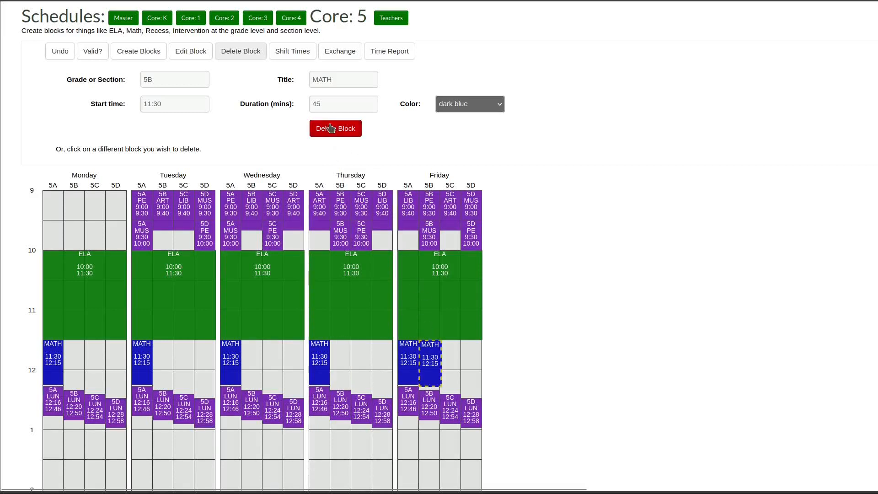
left_click(331, 130)
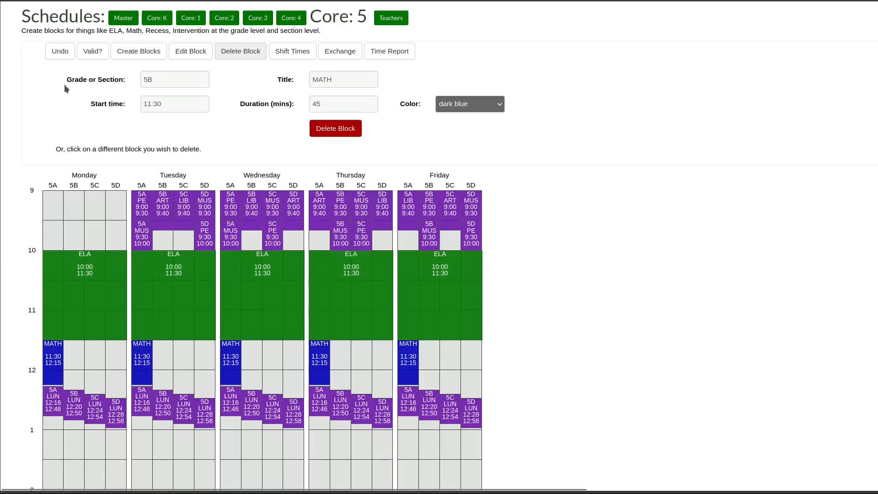
Step: Review the edit form for section 5A's Tuesday MATH block and the options for shifting times and exchanging days or sections
left_click(136, 53)
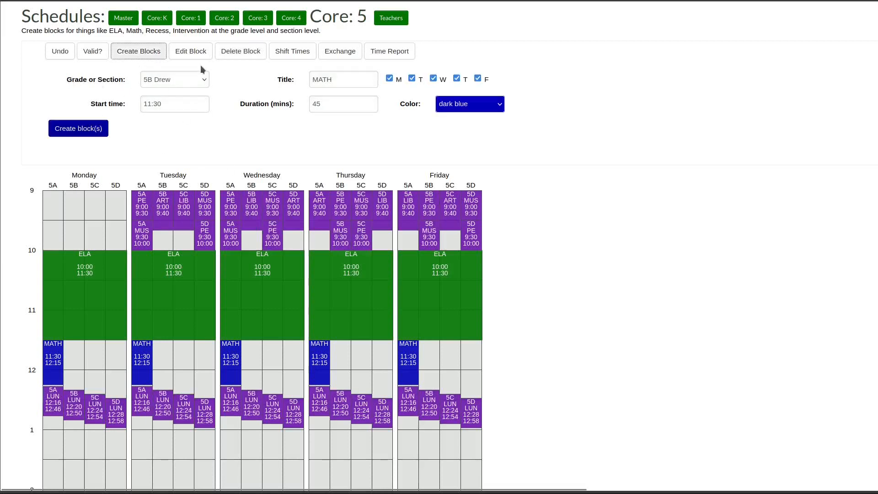
left_click(198, 53)
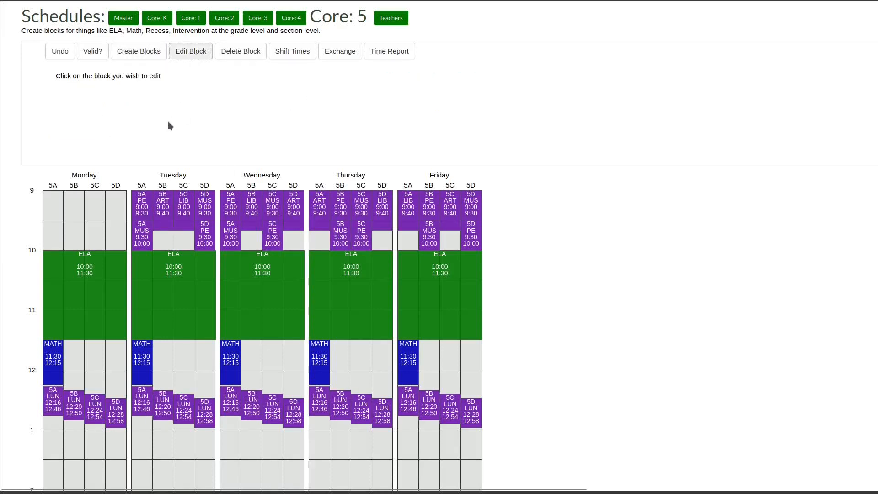
left_click(141, 359)
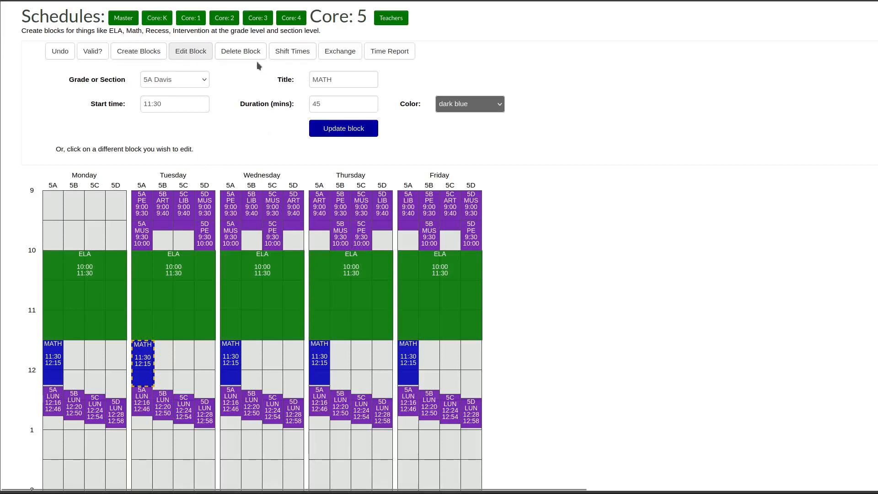
left_click(292, 53)
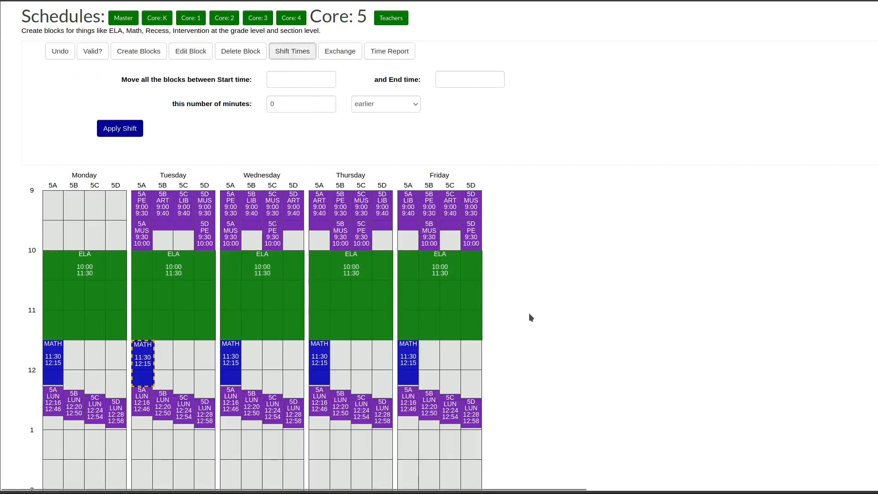
left_click(349, 58)
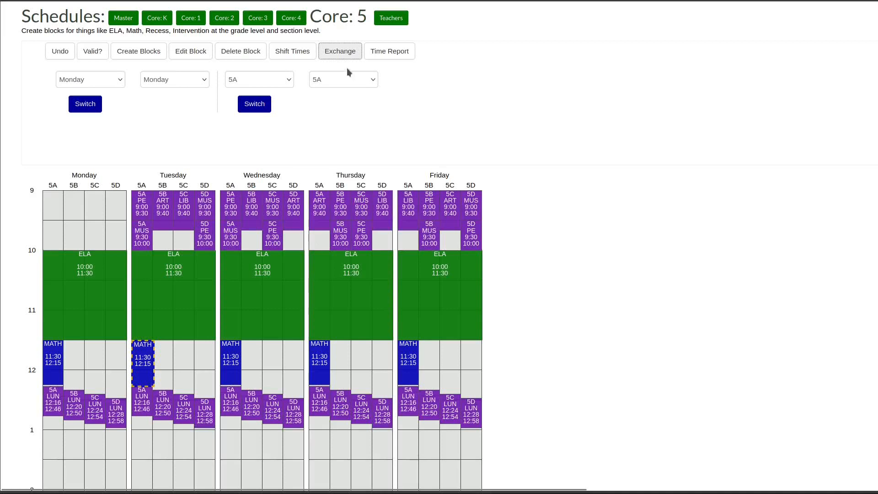
Step: Open the grade 5 time report and review the weekly minutes per subject for each section
left_click(384, 52)
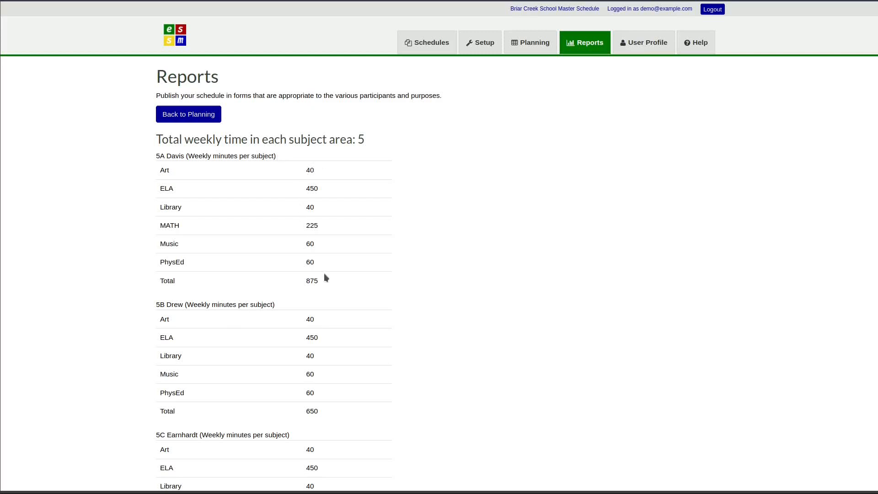
scroll(254, 249, "down", 3)
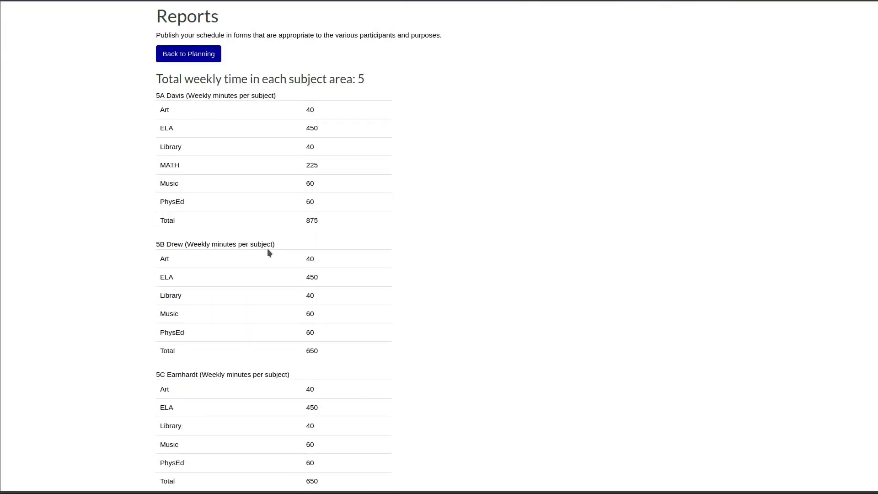
scroll(270, 251, "down", 4)
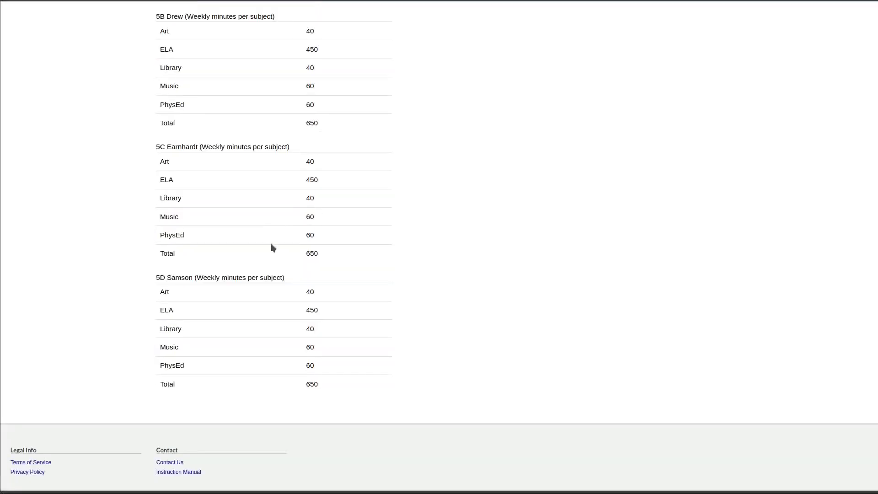
scroll(272, 247, "up", 4)
scroll(272, 247, "up", 4)
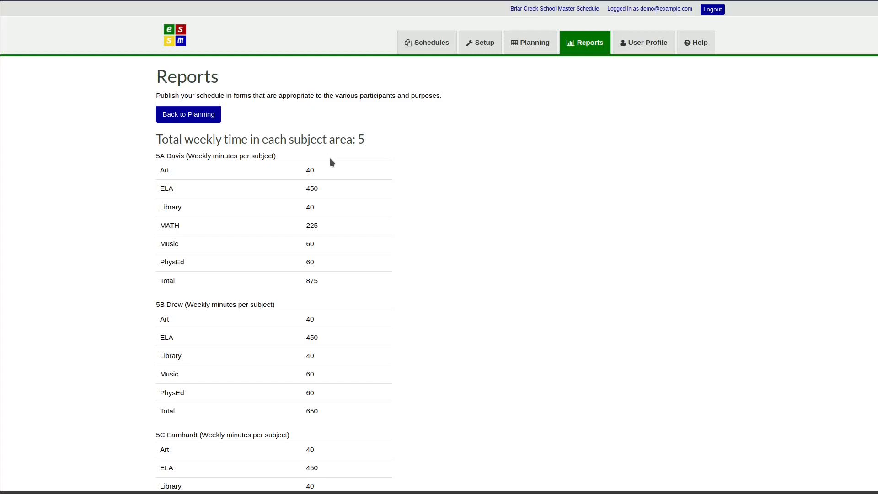
scroll(330, 158, "down", 1)
scroll(333, 190, "down", 3)
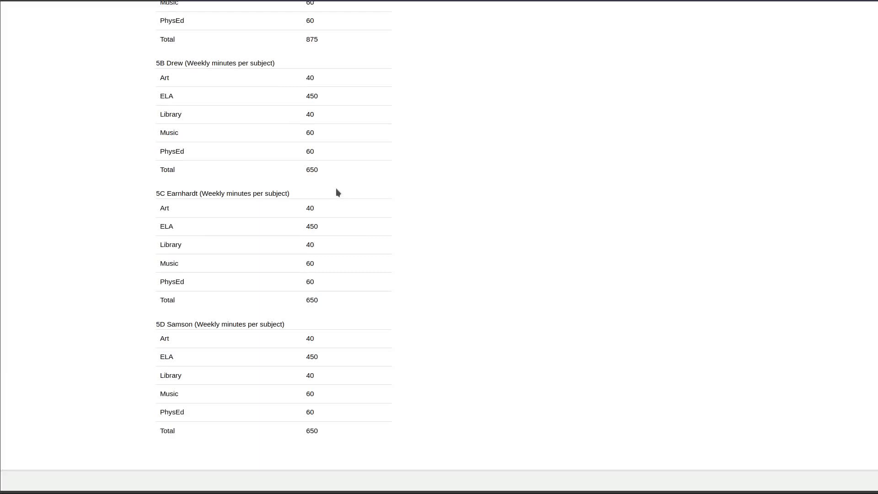
scroll(335, 188, "up", 3)
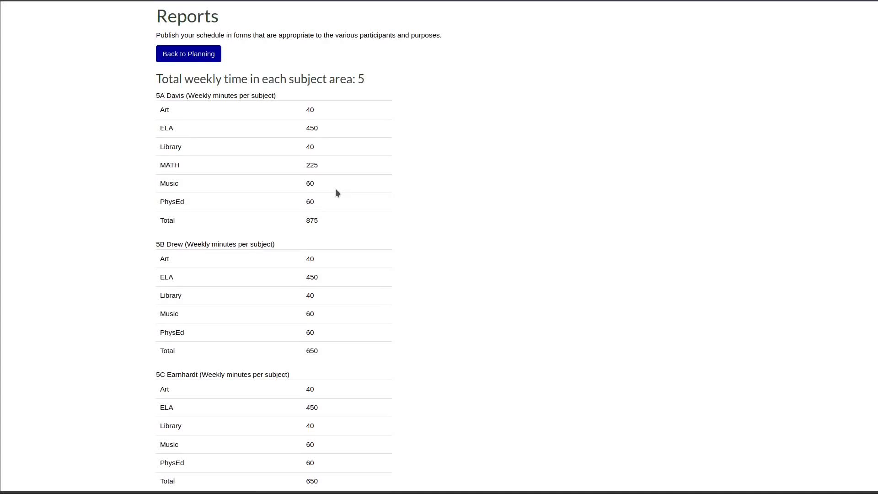
Step: Return from the time report to planning and view the grade 3 core schedule
left_click(195, 58)
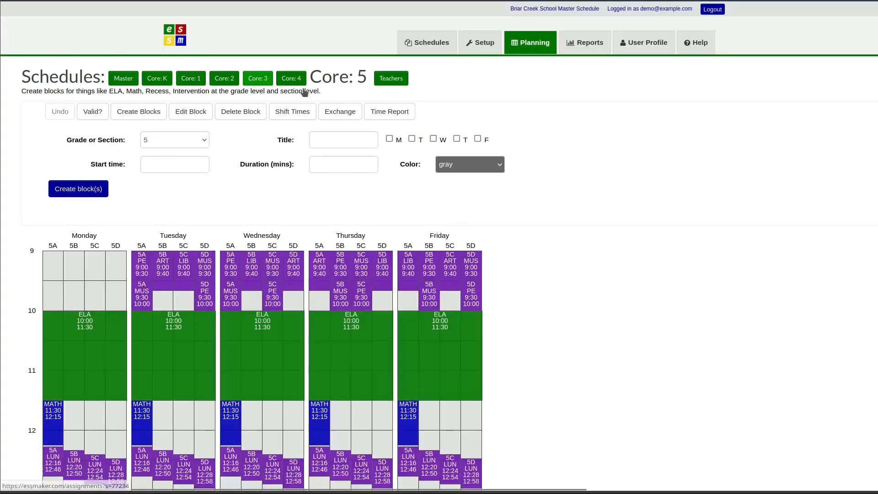
left_click(263, 78)
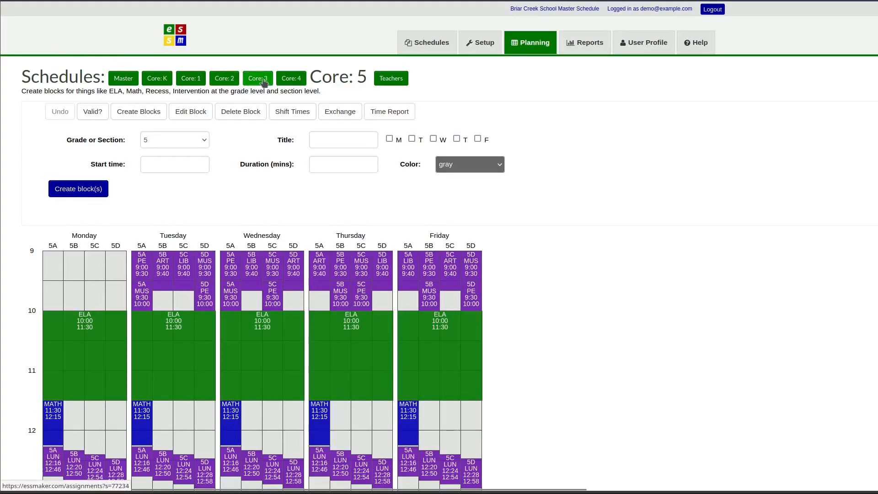
scroll(188, 210, "down", 1)
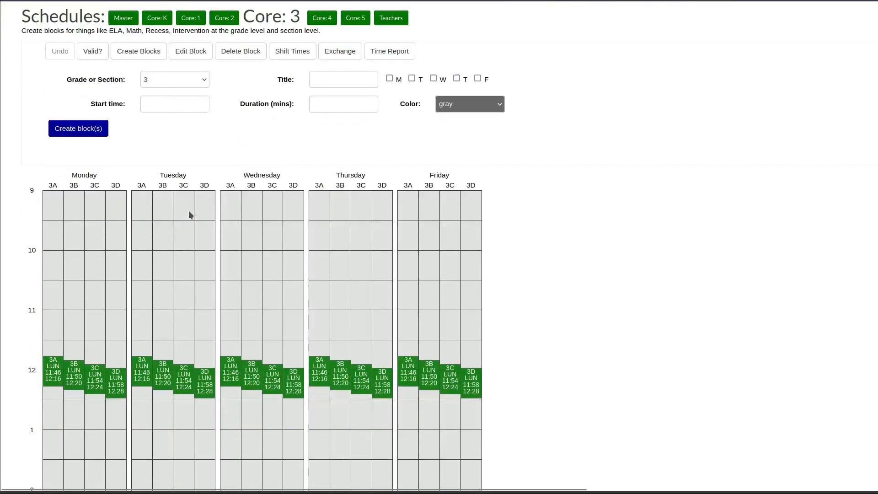
scroll(191, 209, "up", 1)
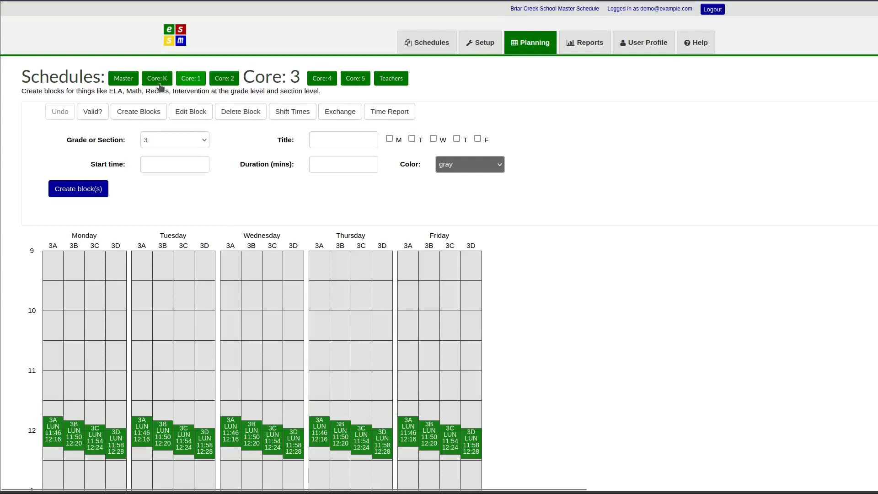
Step: Open the Teachers schedules and review the music teacher's weekly schedule
left_click(391, 79)
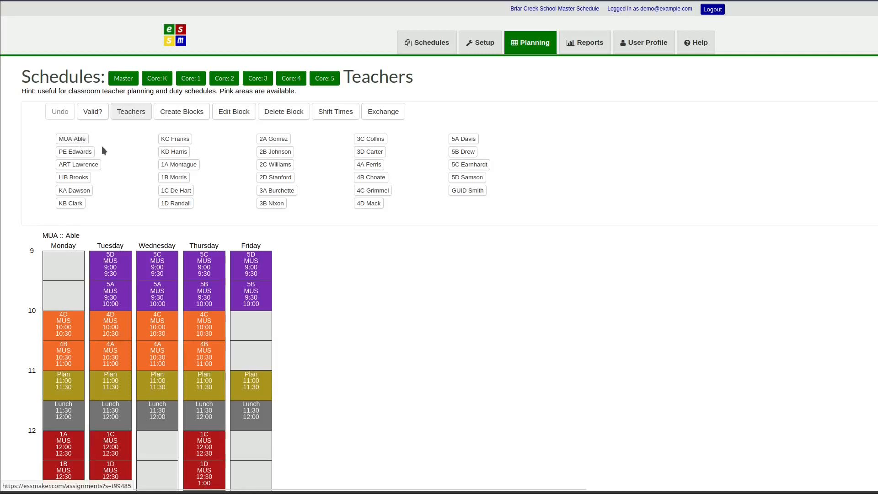
scroll(120, 178, "down", 1)
scroll(120, 177, "down", 4)
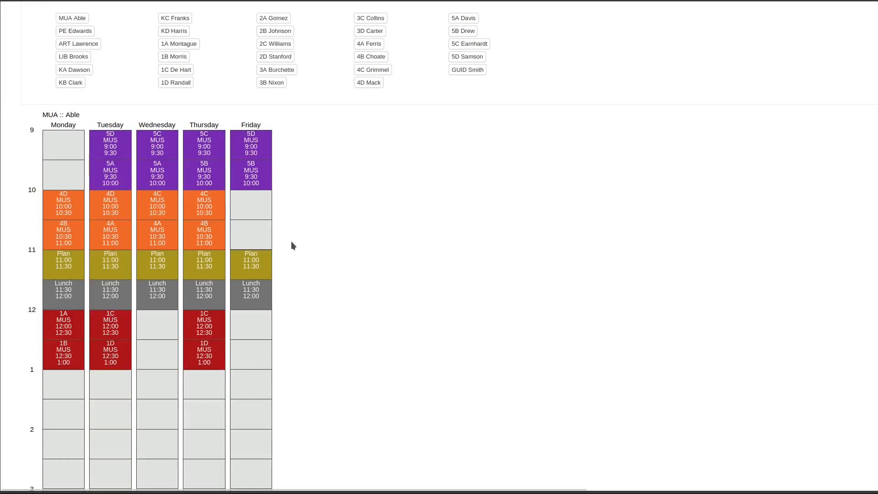
scroll(292, 242, "up", 4)
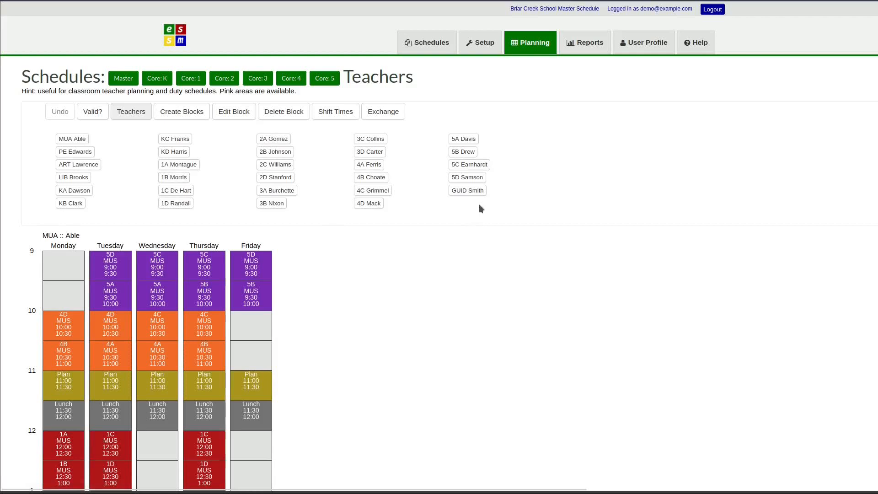
Step: Display the section 5B teacher's weekly schedule and examine the available pink areas
left_click(464, 154)
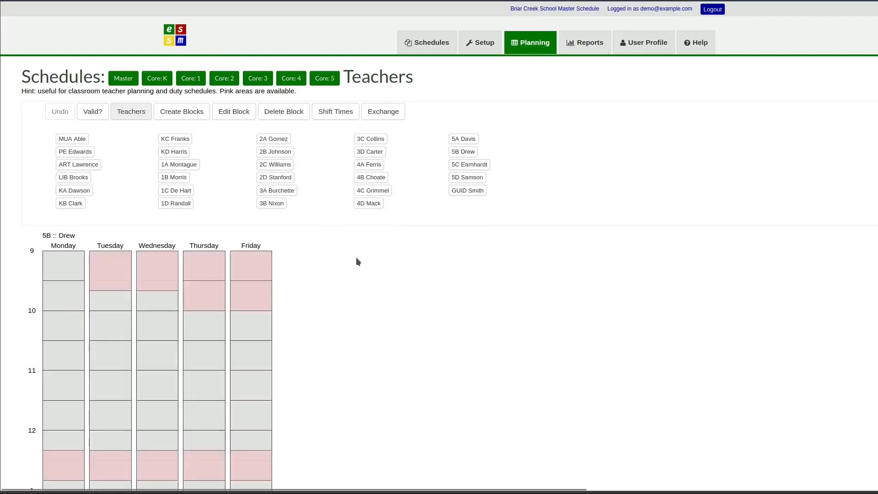
scroll(351, 267, "down", 3)
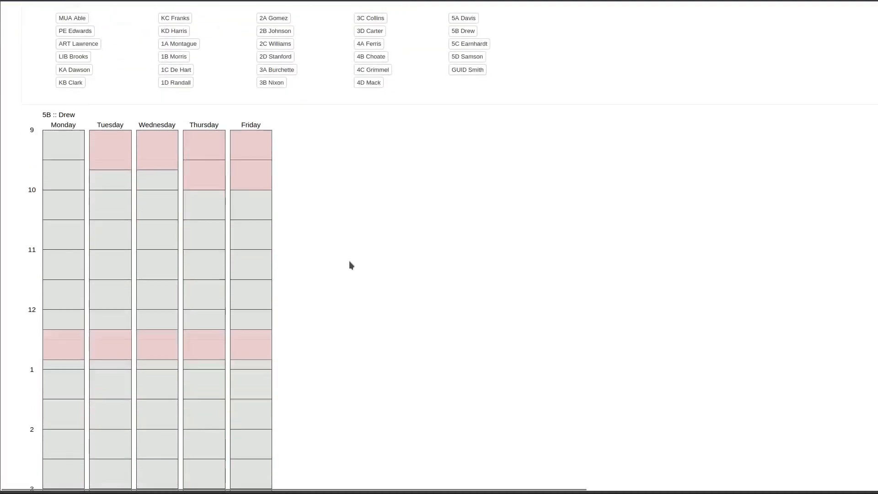
scroll(350, 265, "down", 2)
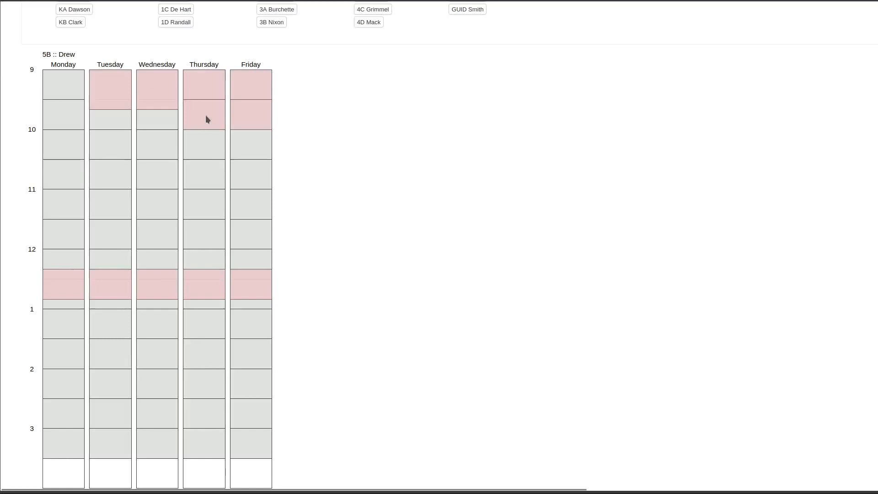
scroll(206, 119, "up", 2)
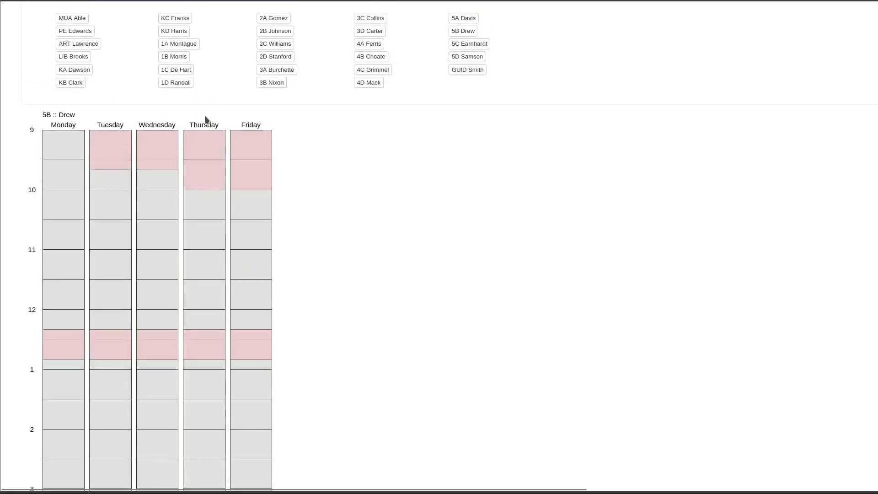
Step: Set up a new block titled Plan for the section 5B teacher, starting at 9 and lasting 30 minutes
scroll(323, 155, "up", 2)
scroll(323, 154, "down", 2)
scroll(341, 241, "down", 1)
scroll(342, 241, "up", 5)
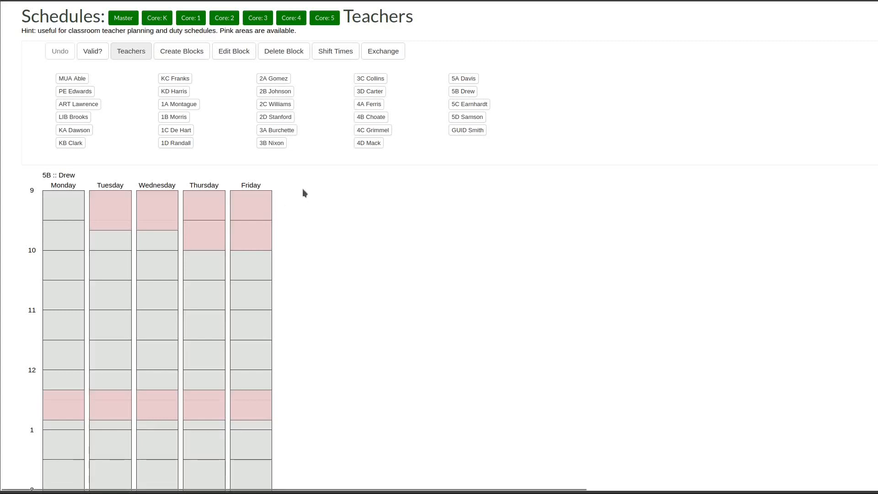
left_click(205, 58)
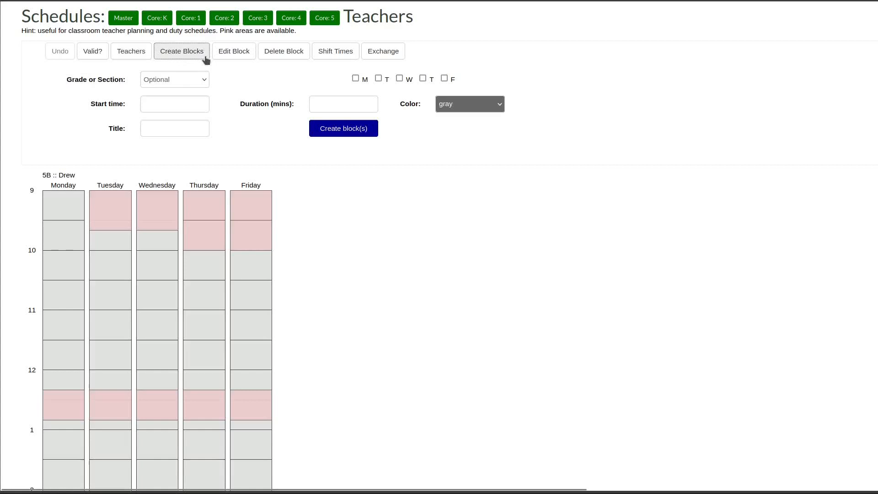
left_click(187, 105)
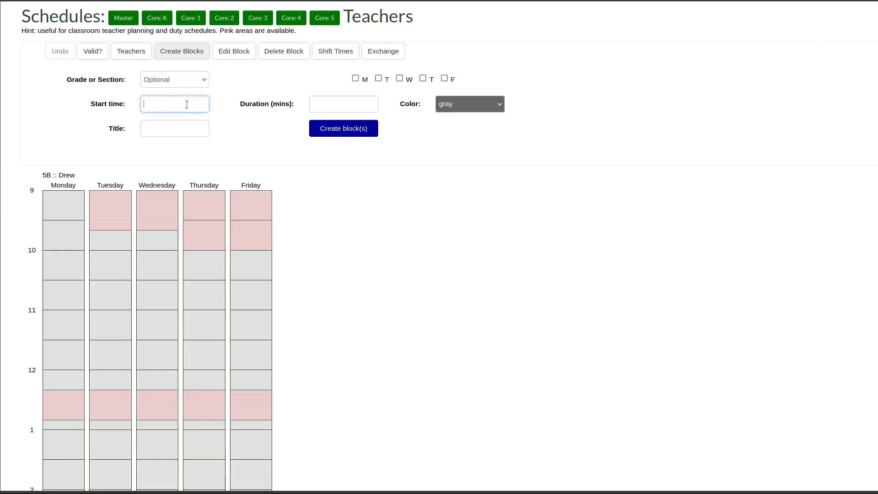
type("9")
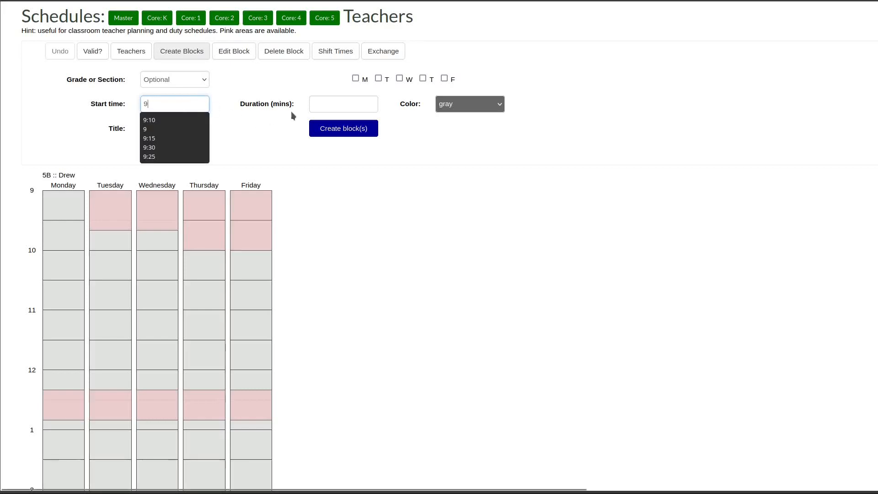
left_click(317, 106)
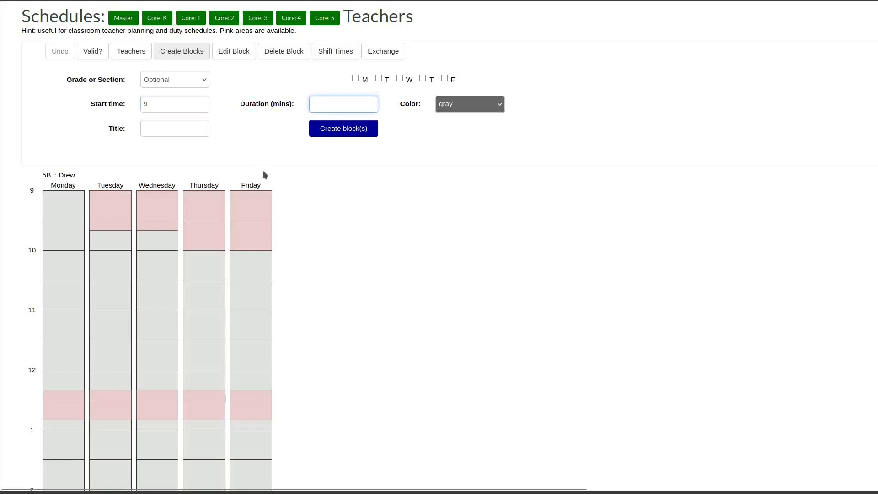
type("30")
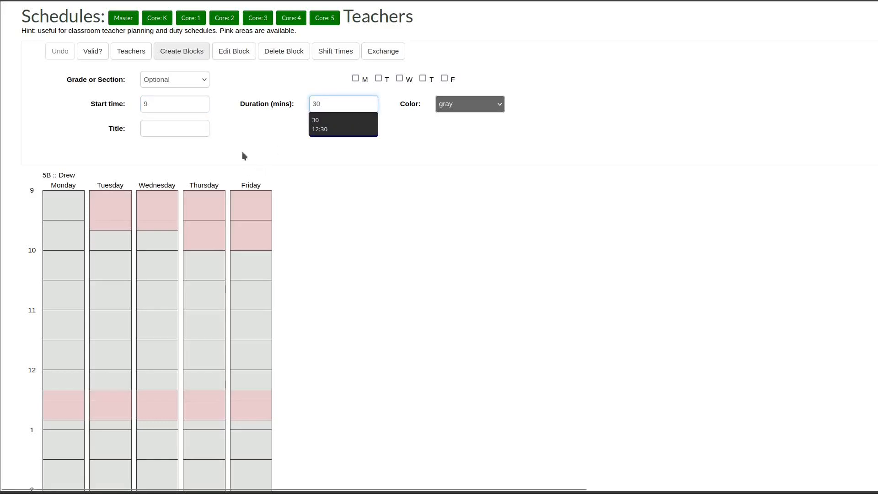
left_click(165, 128)
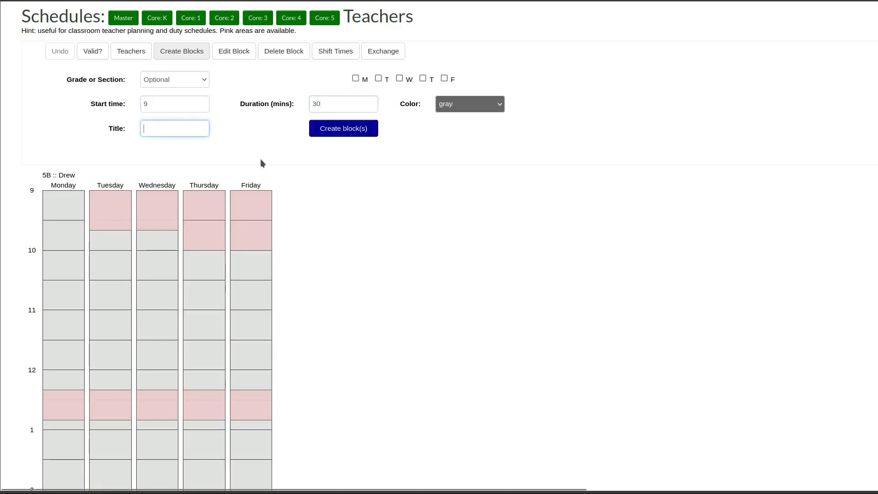
type("Plan")
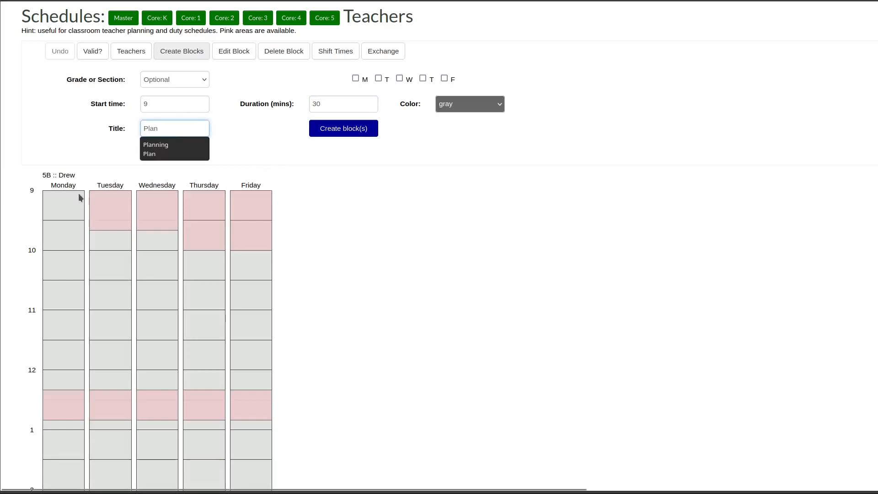
Step: Assign the Plan block to Tuesday, Wednesday, Thursday and Friday and create it on the section 5B teacher's schedule
left_click(309, 177)
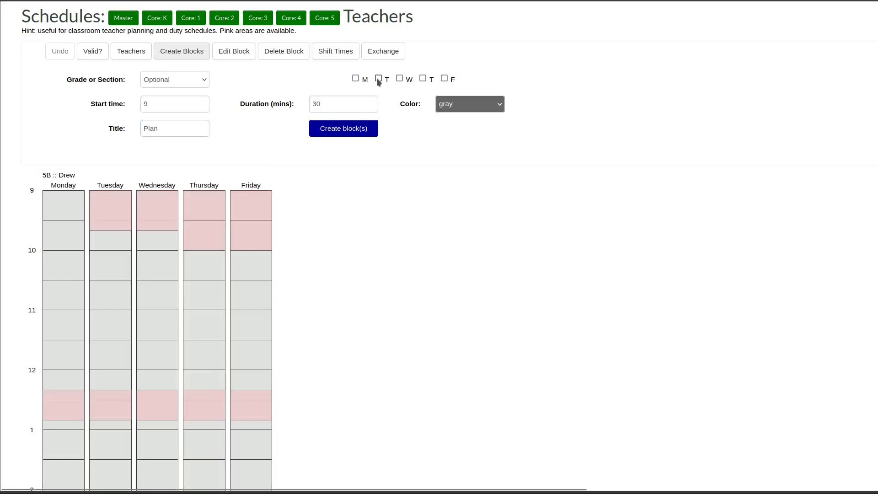
left_click(400, 80)
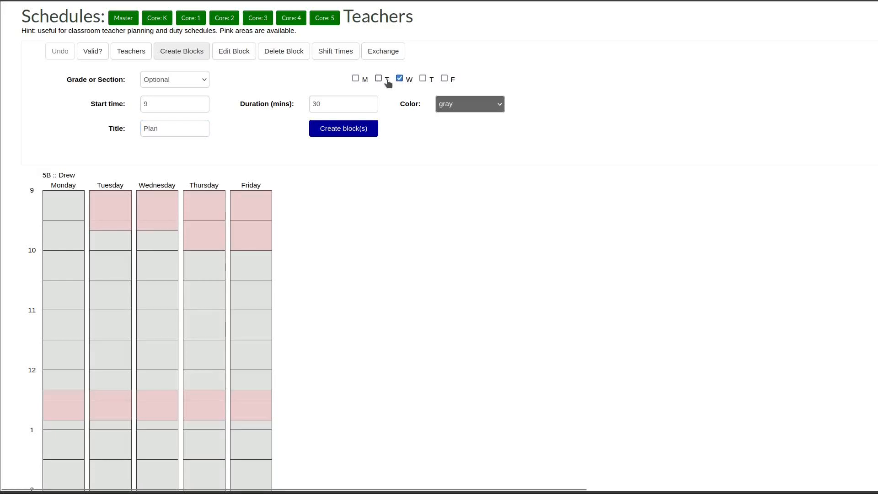
left_click(379, 79)
left_click(423, 79)
left_click(445, 78)
left_click(368, 133)
left_click(368, 133)
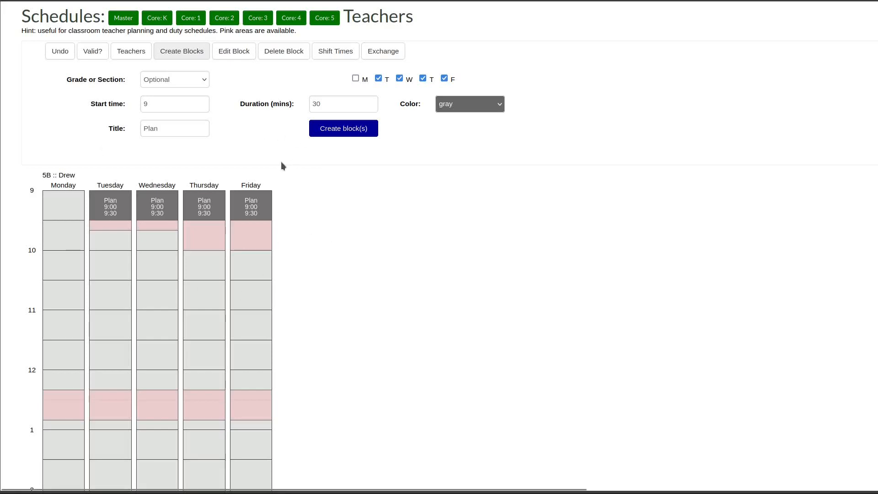
Step: Display the guidance (GUID) teacher's weekly schedule and look through all five days
left_click(141, 54)
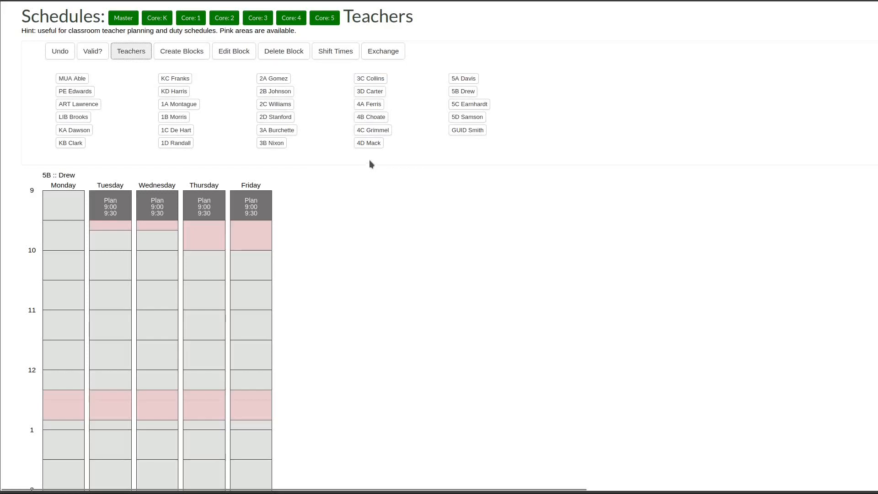
left_click(468, 129)
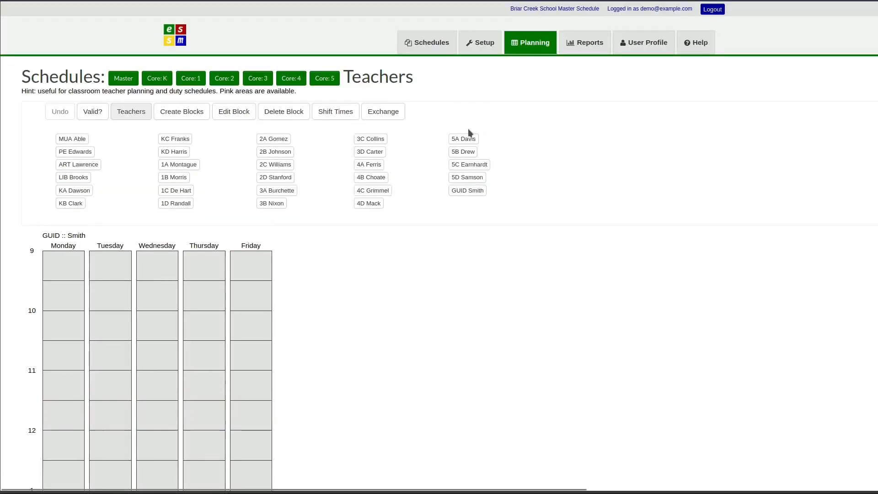
scroll(57, 147, "down", 3)
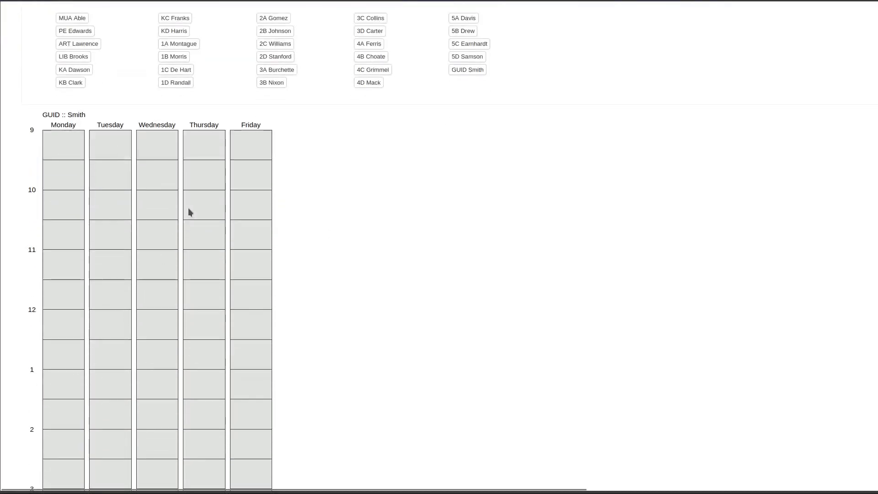
scroll(188, 210, "down", 4)
scroll(289, 144, "up", 4)
scroll(340, 224, "up", 3)
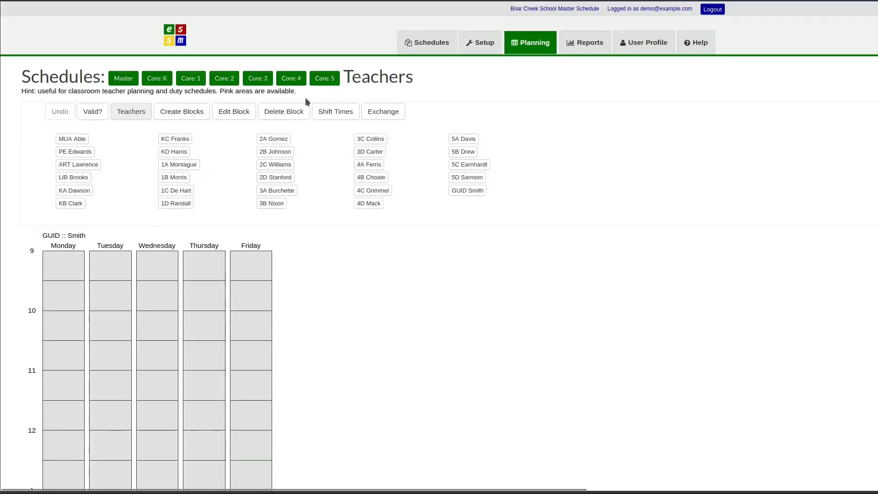
scroll(334, 258, "down", 2)
scroll(332, 259, "down", 1)
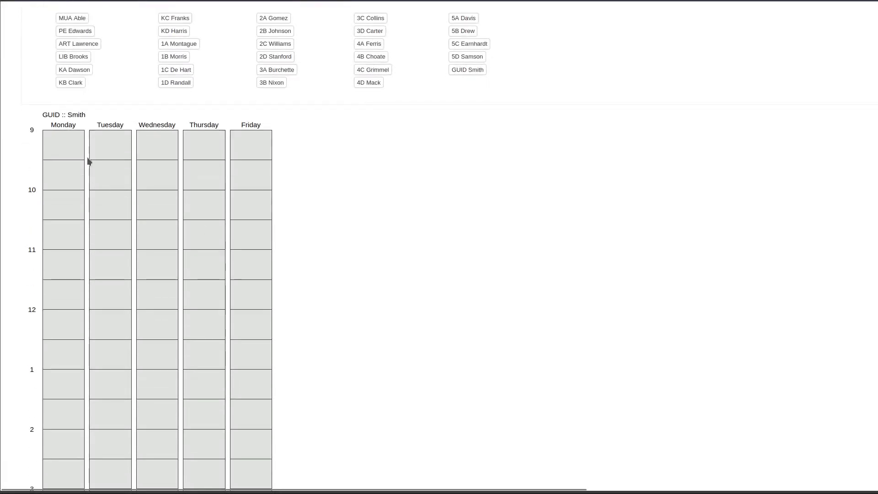
scroll(455, 223, "up", 3)
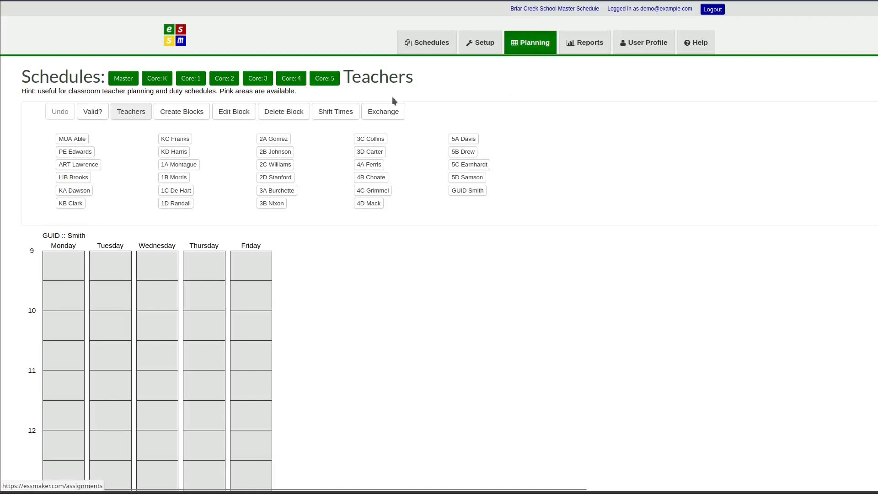
Step: Return to the master schedule, then open the reports and review the validation check for unassigned classes
left_click(124, 81)
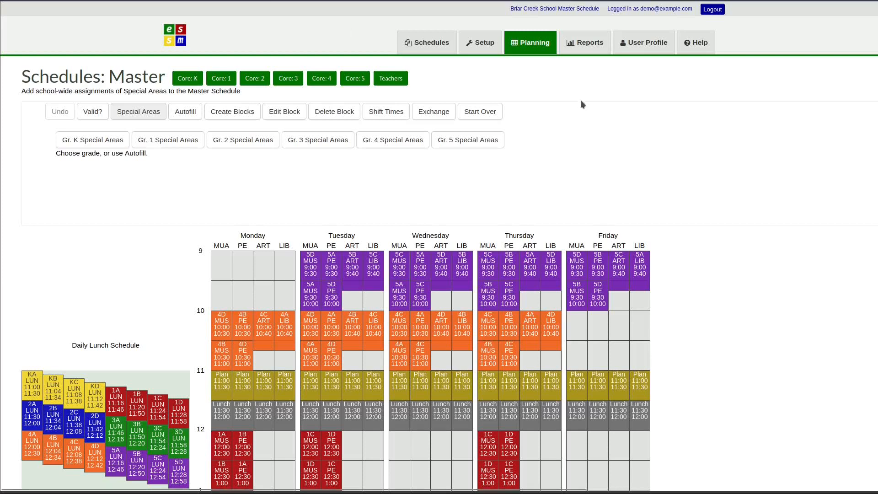
left_click(587, 45)
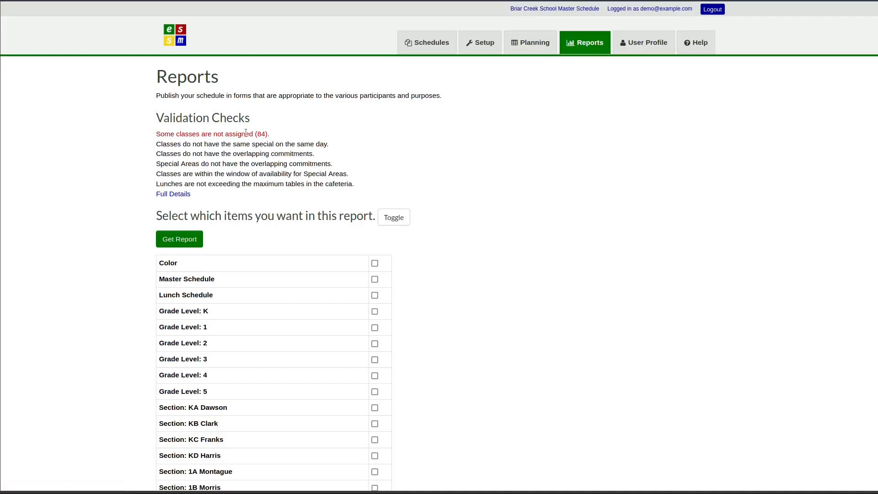
left_click_drag(188, 136, 267, 133)
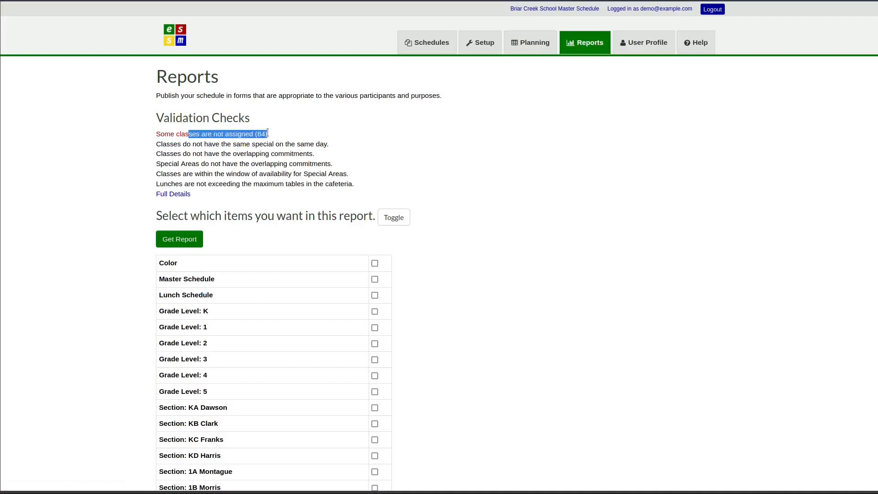
left_click(280, 155)
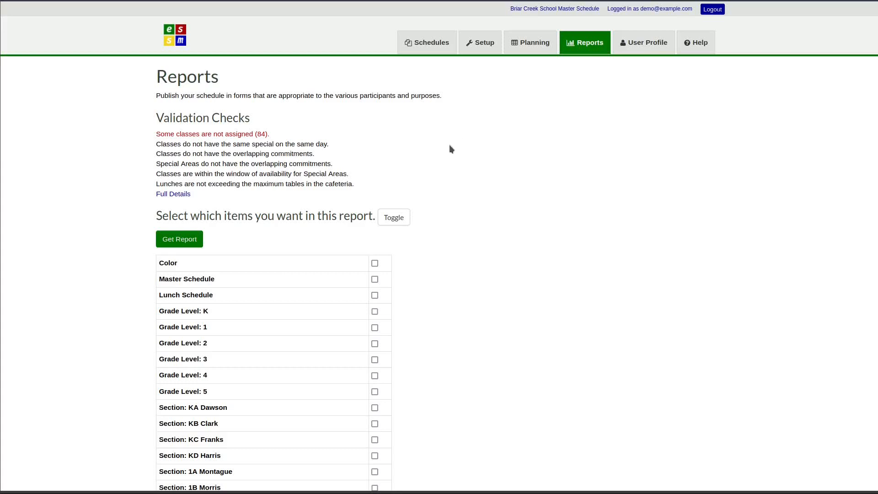
Step: Select every report item at once, look through the list, and clear the whole selection again
scroll(451, 149, "down", 2)
scroll(436, 176, "down", 2)
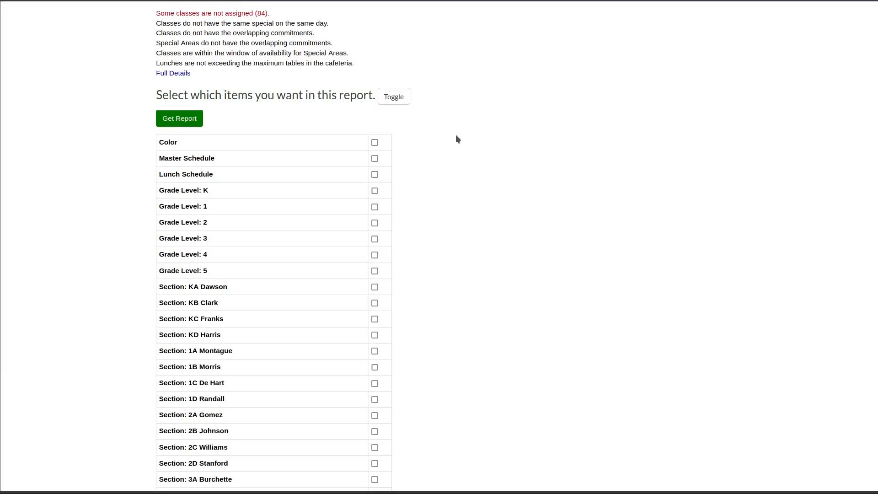
scroll(456, 137, "up", 2)
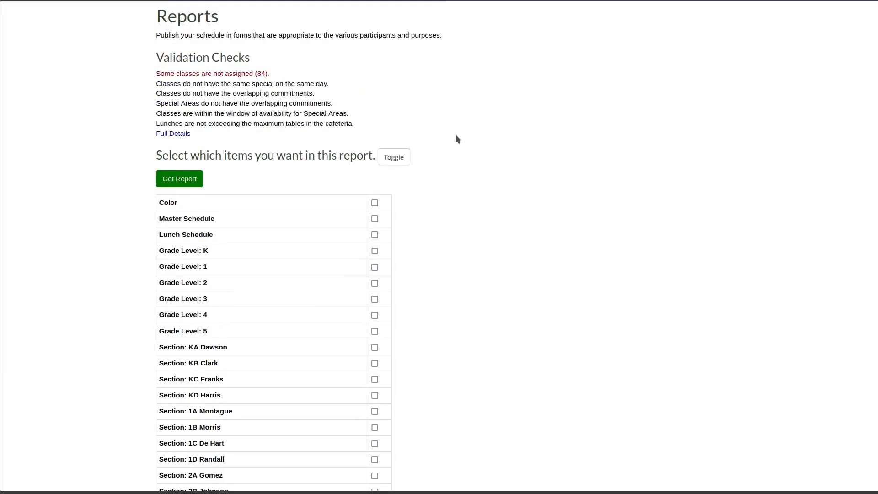
left_click(398, 162)
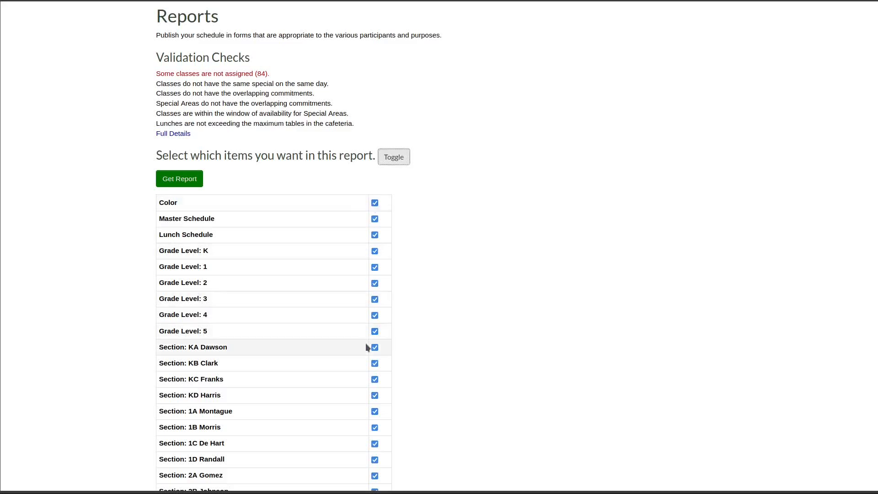
scroll(451, 200, "down", 3)
scroll(450, 197, "down", 8)
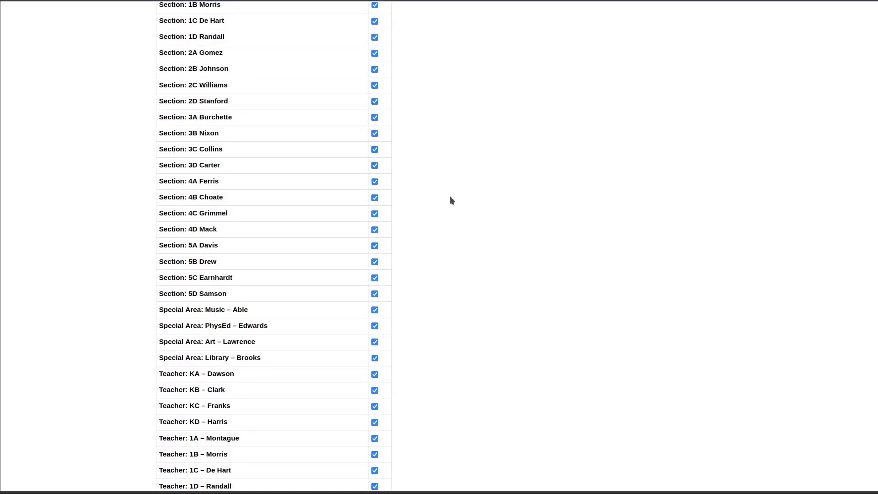
scroll(450, 193, "up", 6)
scroll(450, 196, "up", 2)
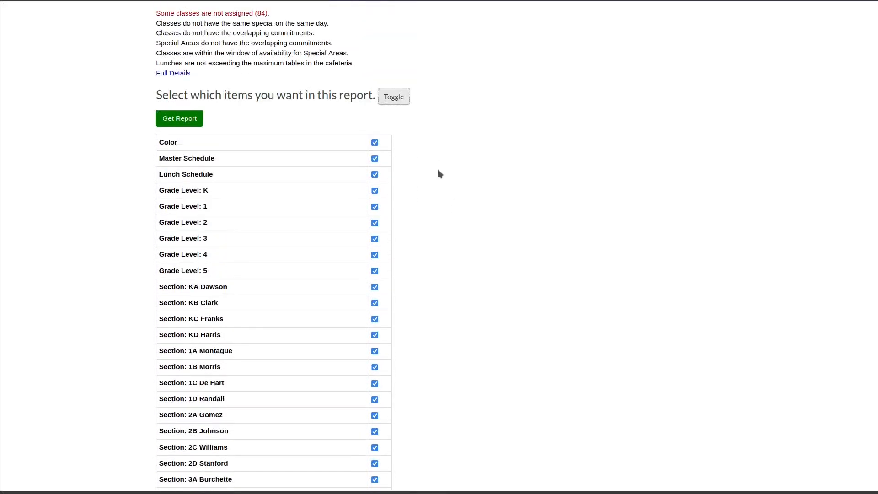
left_click(394, 96)
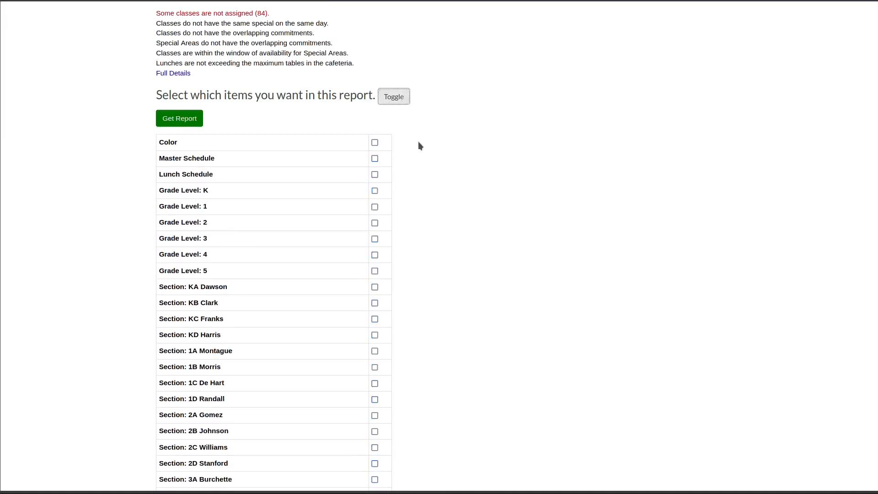
Step: Select Color, Master Schedule and Lunch Schedule for the report, and deselect all three again
left_click(374, 143)
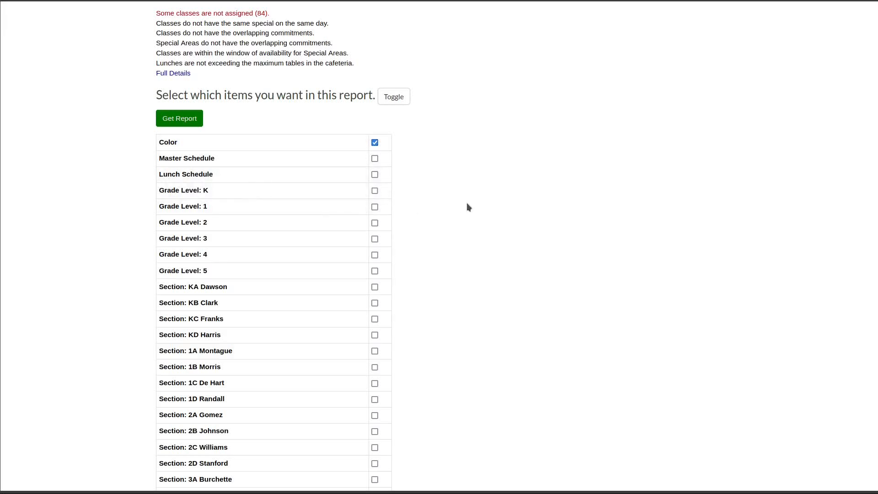
left_click(376, 159)
left_click(375, 176)
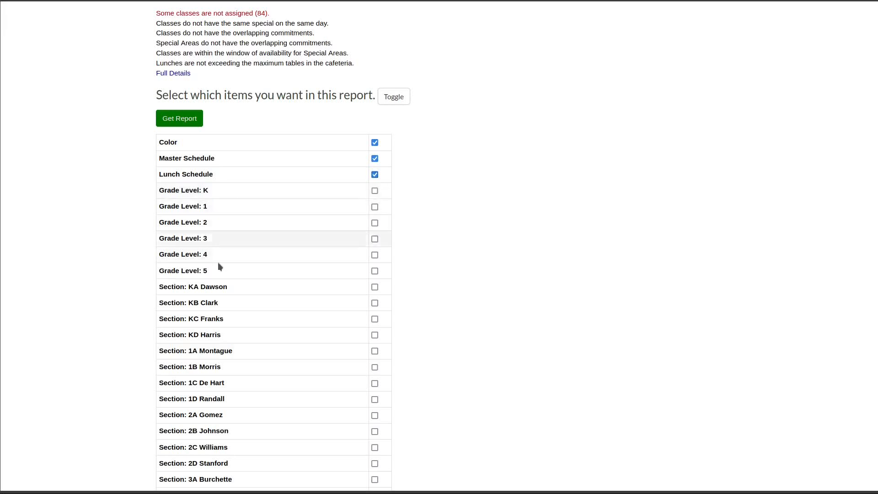
left_click(374, 143)
left_click(375, 158)
left_click(375, 174)
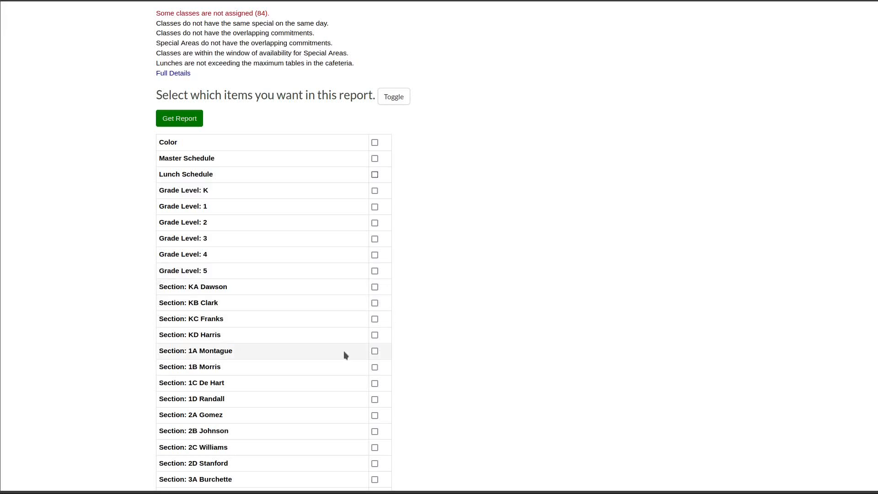
Step: Look through the section, special area and teacher items offered for the report, down to the end of the list
scroll(334, 337, "down", 3)
scroll(334, 337, "down", 4)
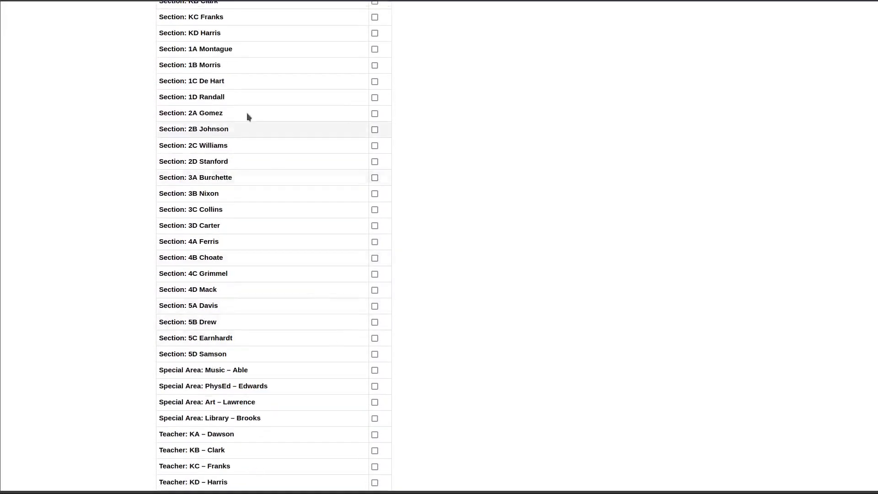
scroll(304, 305, "down", 2)
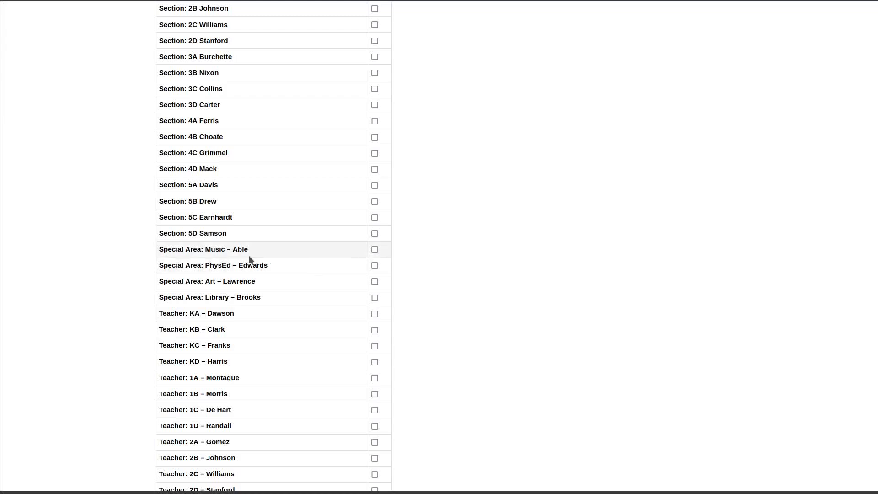
left_click(376, 250)
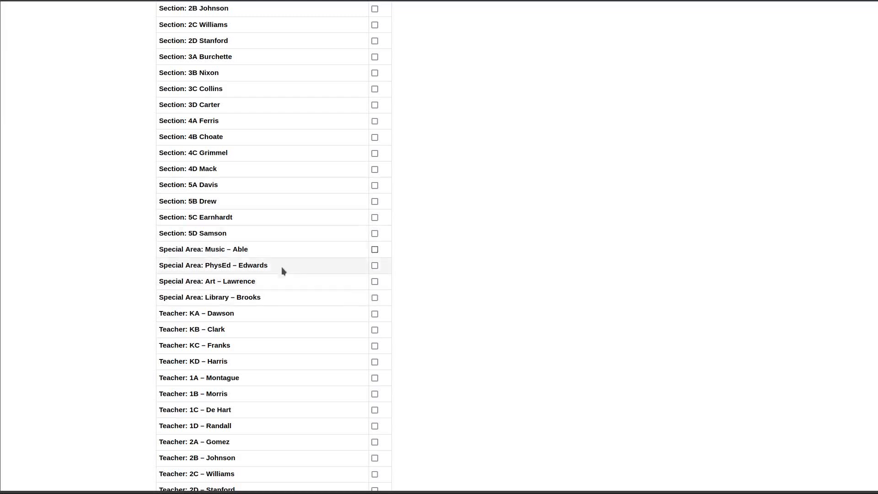
scroll(282, 263, "down", 3)
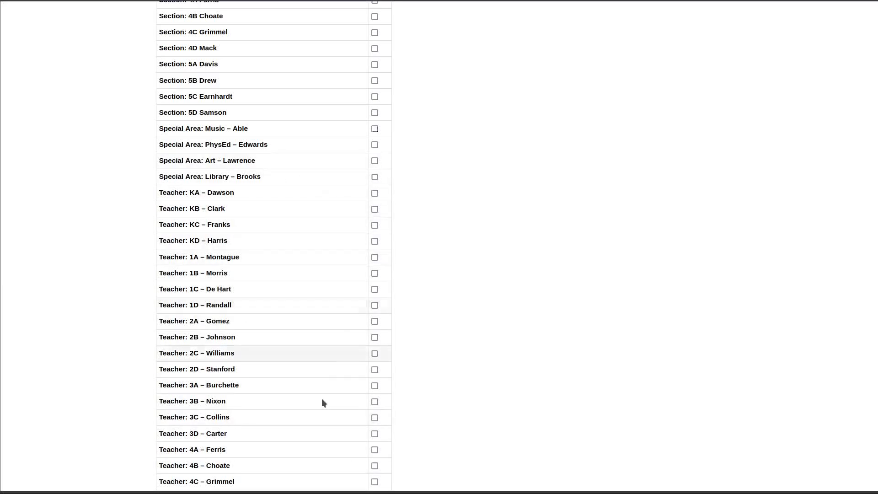
scroll(274, 274, "down", 5)
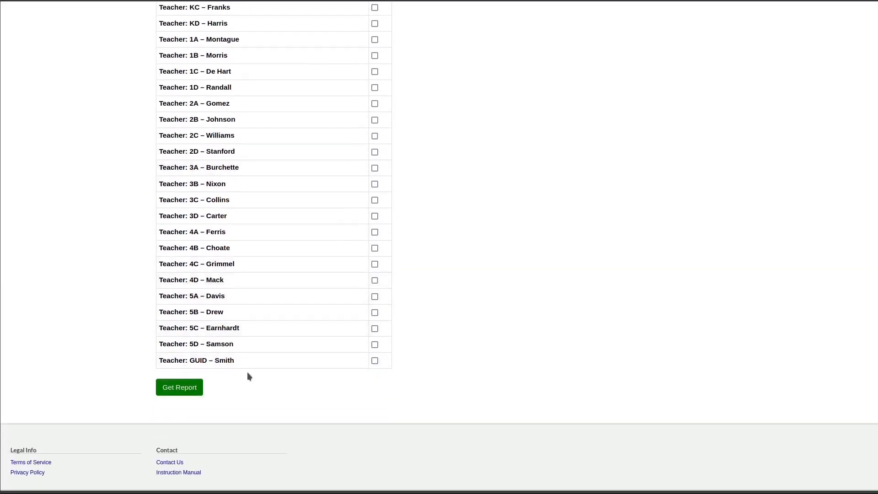
Step: Select every report item at once and generate the full report
scroll(275, 276, "up", 5)
scroll(275, 277, "up", 11)
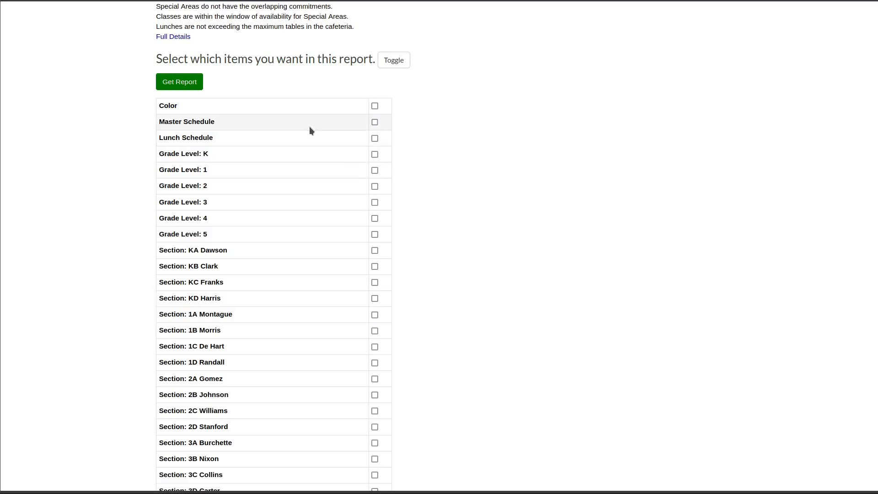
left_click(387, 63)
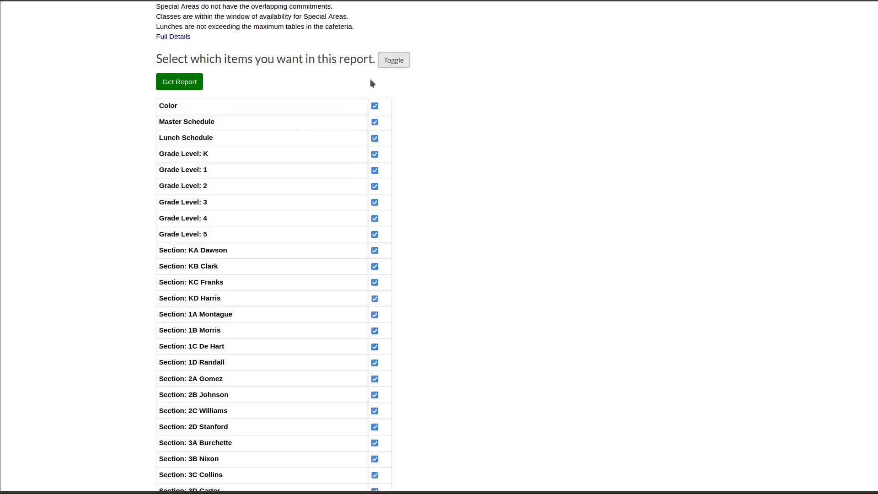
scroll(442, 128, "down", 8)
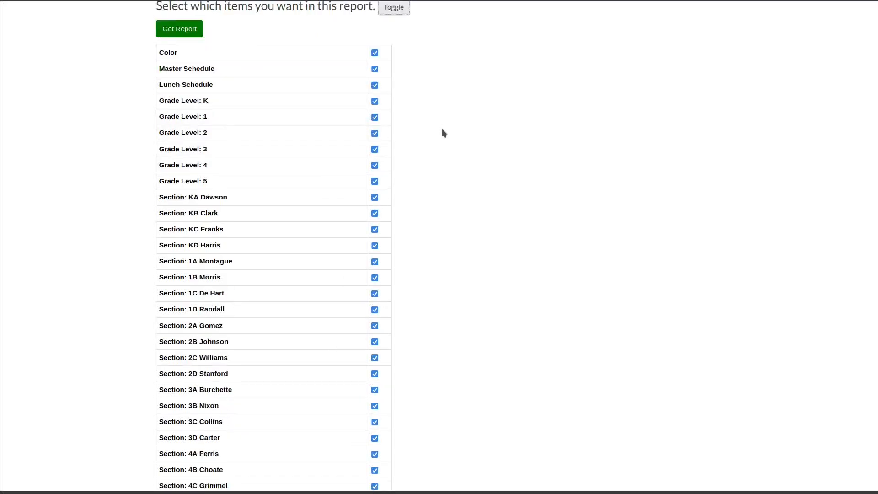
scroll(441, 132, "up", 9)
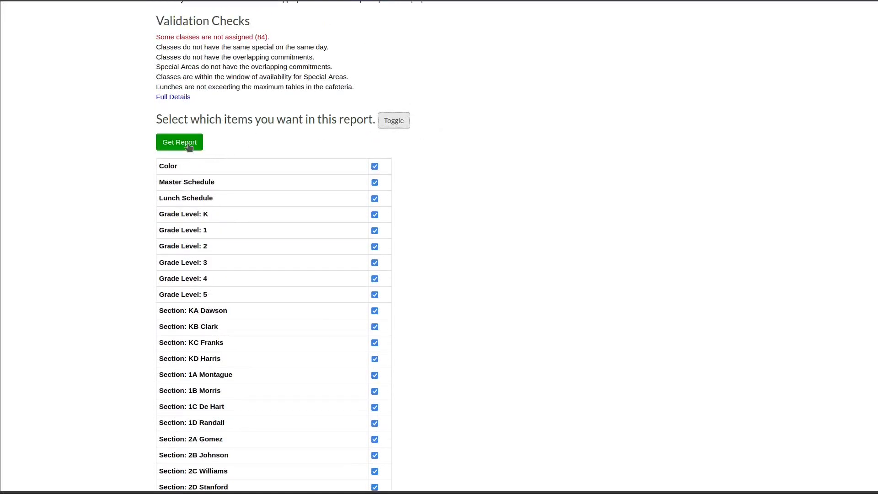
left_click(188, 146)
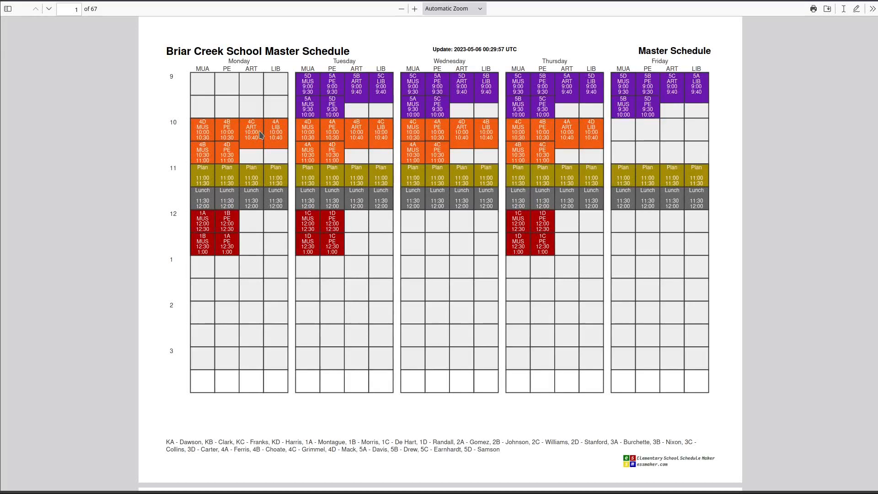
Step: Review the special areas master schedule and the lunch schedule pages of the generated report
scroll(432, 136, "up", 1)
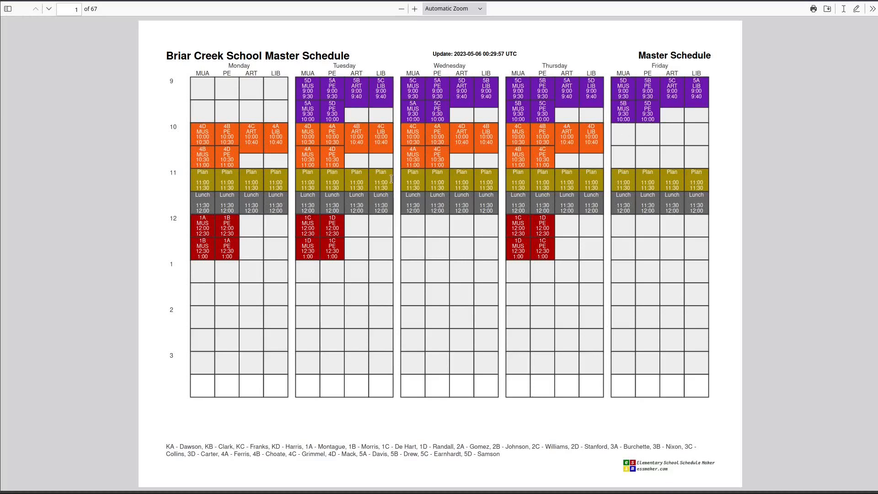
scroll(458, 128, "down", 7)
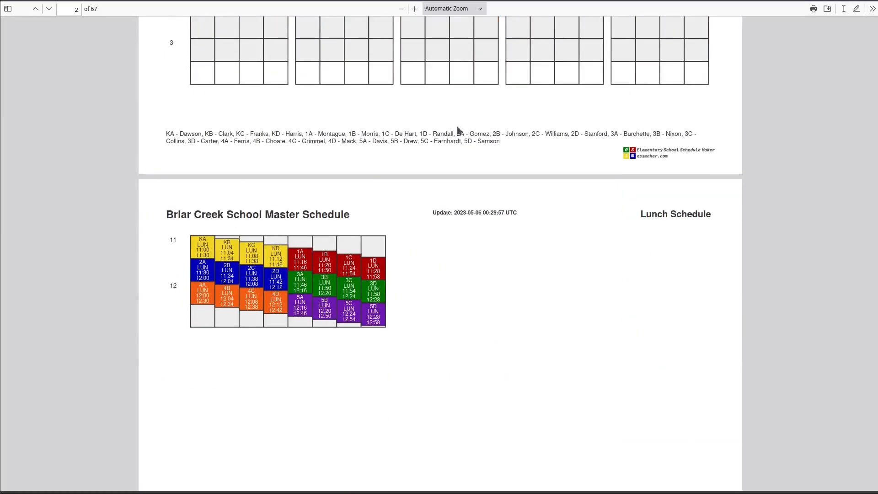
scroll(458, 130, "down", 4)
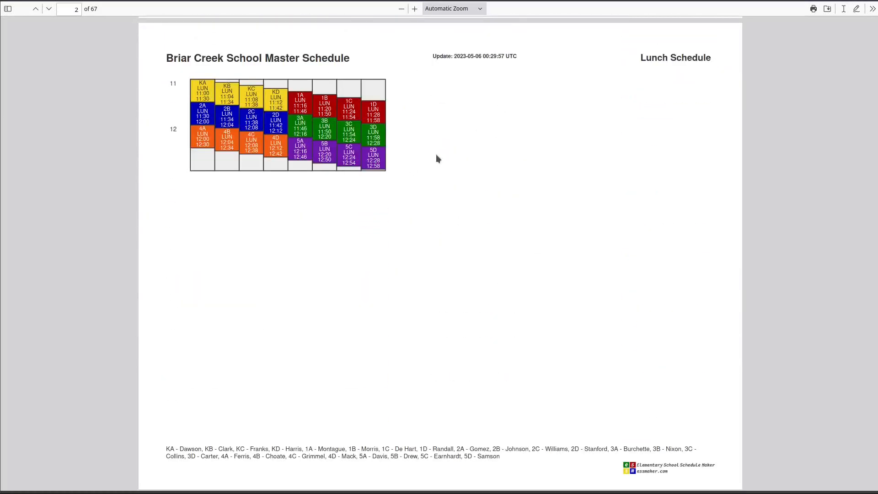
scroll(438, 159, "down", 1)
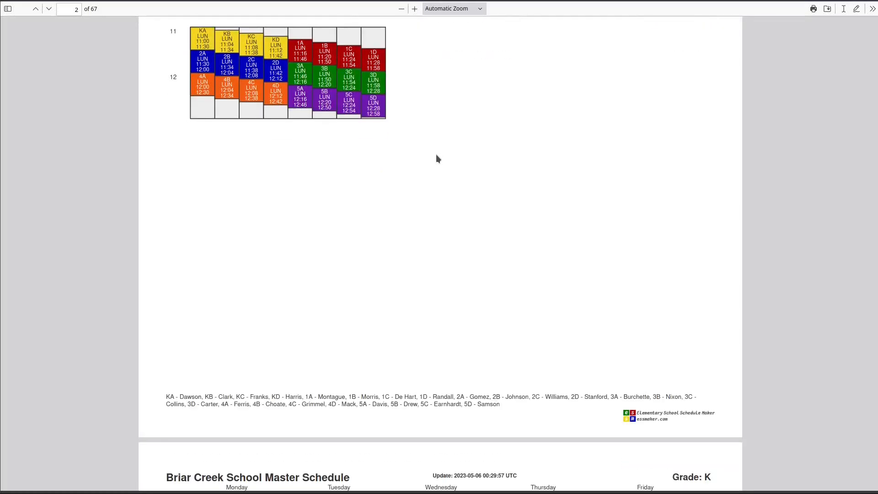
scroll(436, 156, "down", 1)
scroll(436, 155, "up", 1)
Step: Examine the weekly schedule and allocated minutes pages for Grade K and Grade 1
scroll(397, 284, "down", 6)
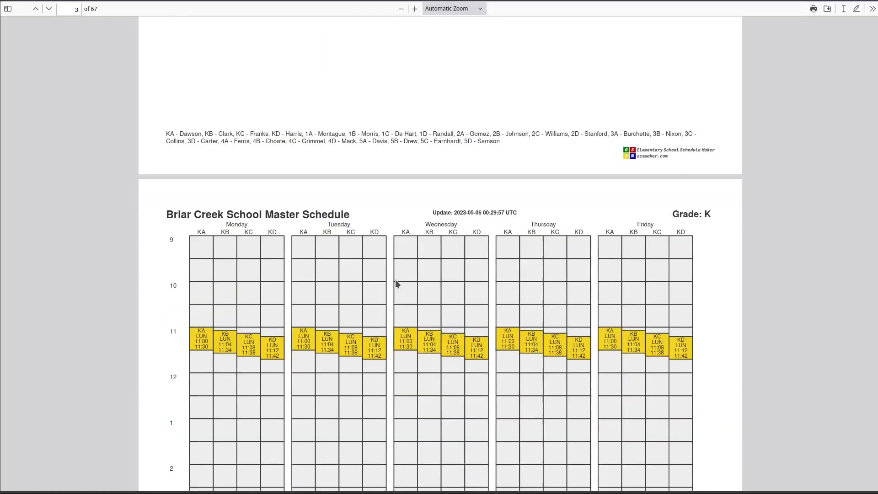
scroll(397, 284, "down", 2)
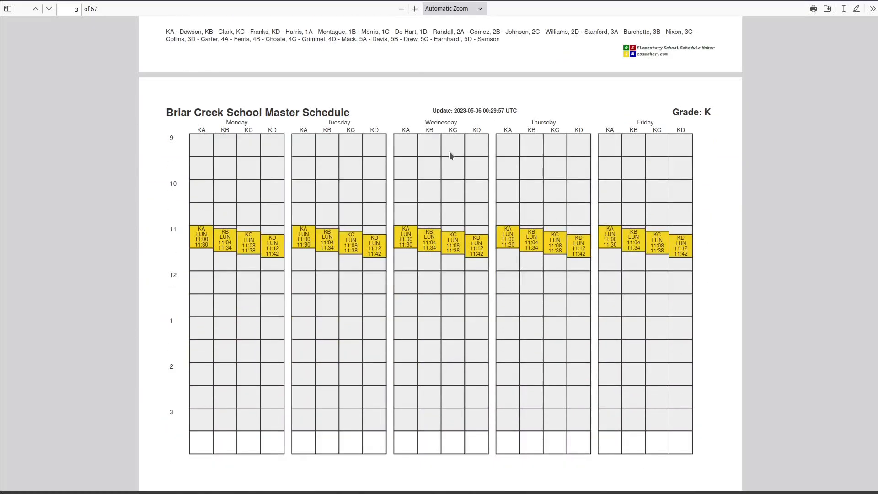
scroll(434, 309, "down", 7)
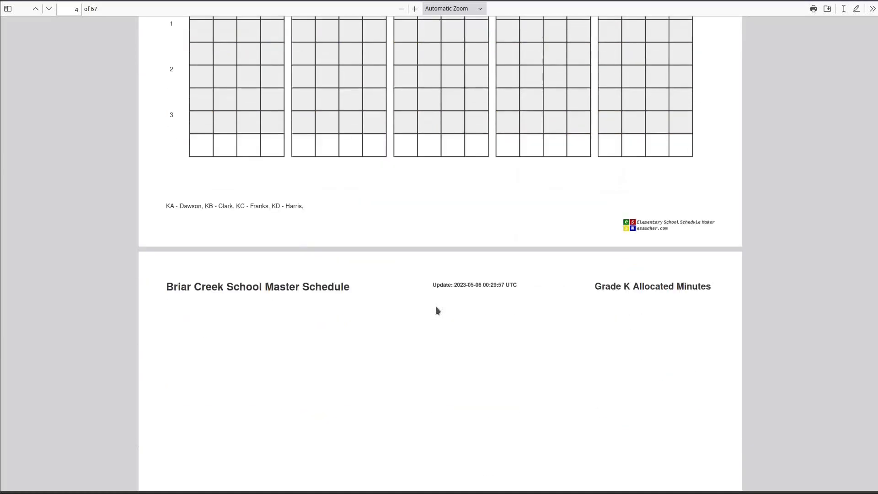
scroll(435, 306, "down", 9)
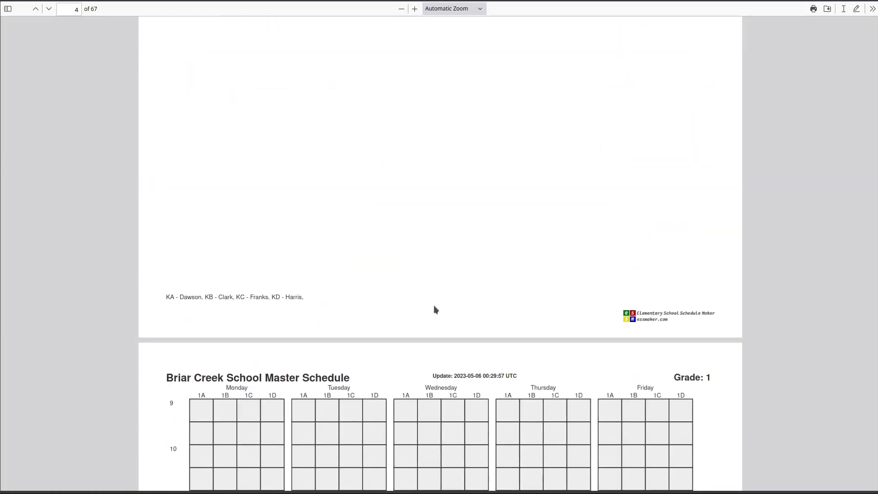
scroll(434, 306, "down", 3)
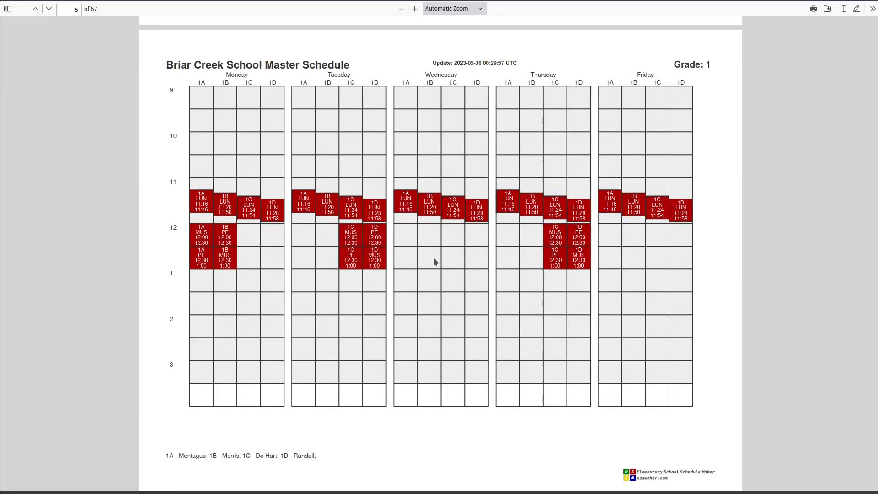
scroll(433, 257, "down", 8)
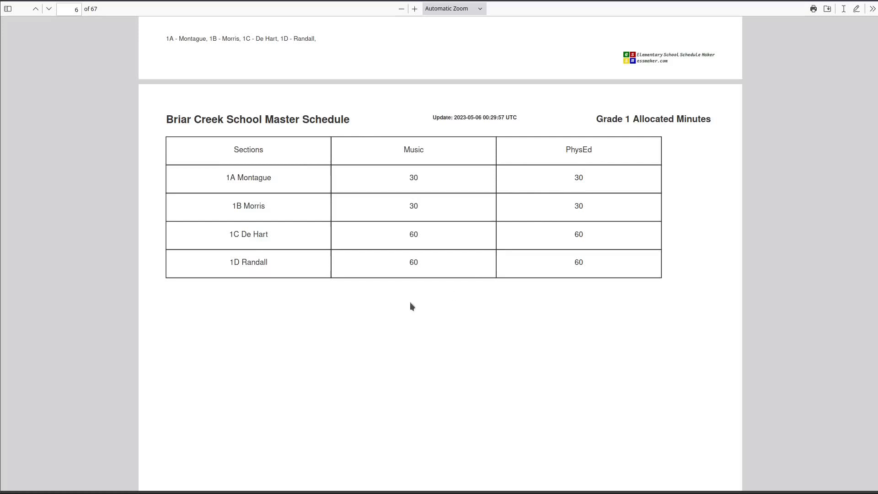
Step: Look through the schedule and allocated minutes pages for Grades 2, 3 and 4
scroll(396, 323, "down", 10)
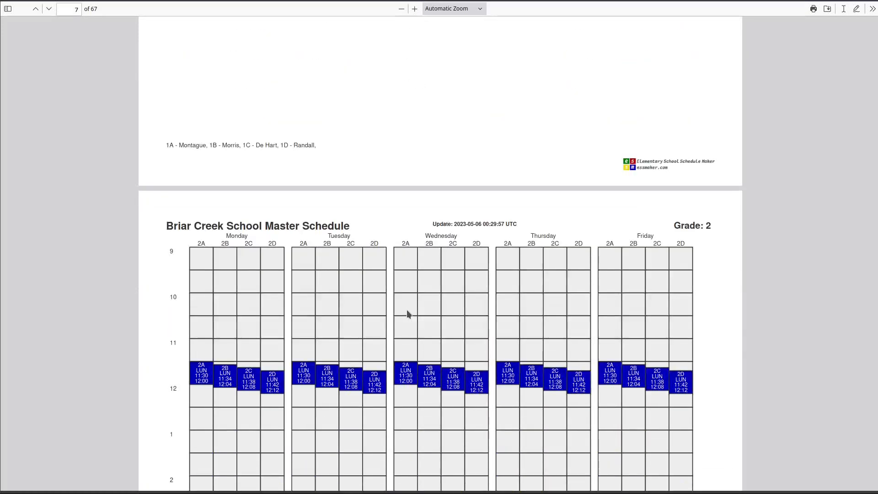
scroll(407, 310, "down", 15)
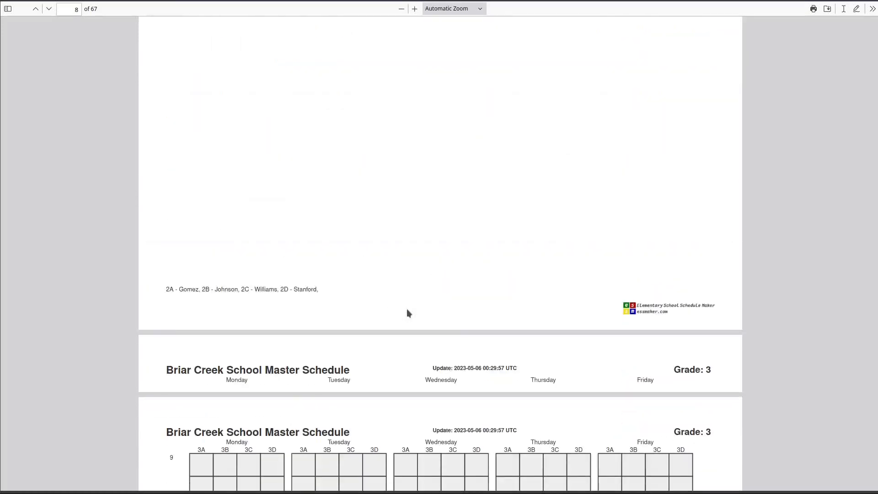
scroll(409, 313, "down", 15)
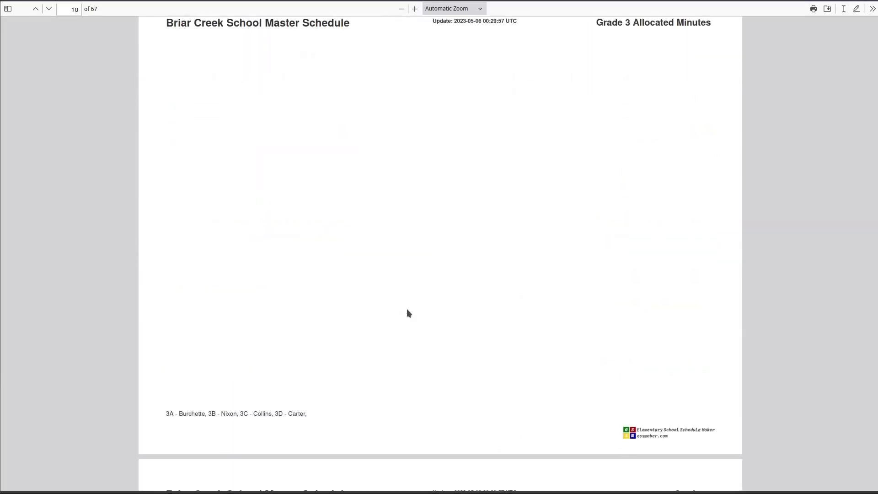
scroll(409, 313, "down", 15)
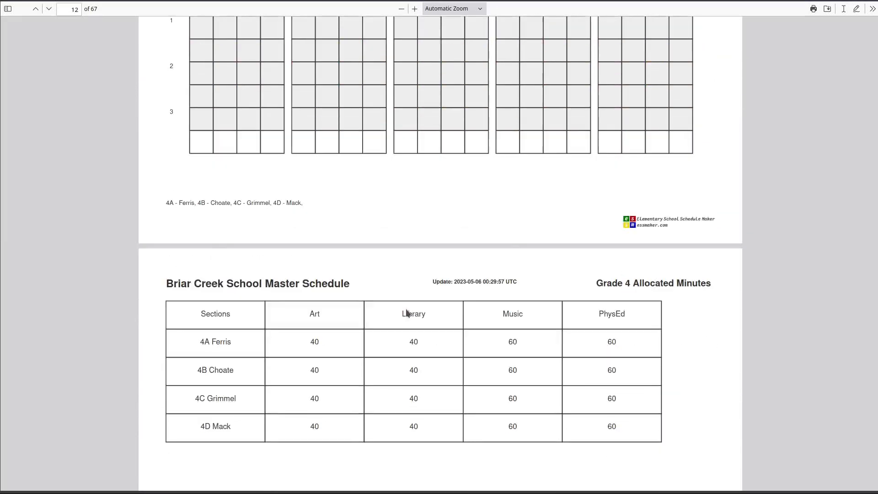
Step: Compare the Grade 5 weekly schedule, including its ELA and MATH blocks, with the Grade 5 allocated minutes table
scroll(407, 309, "down", 8)
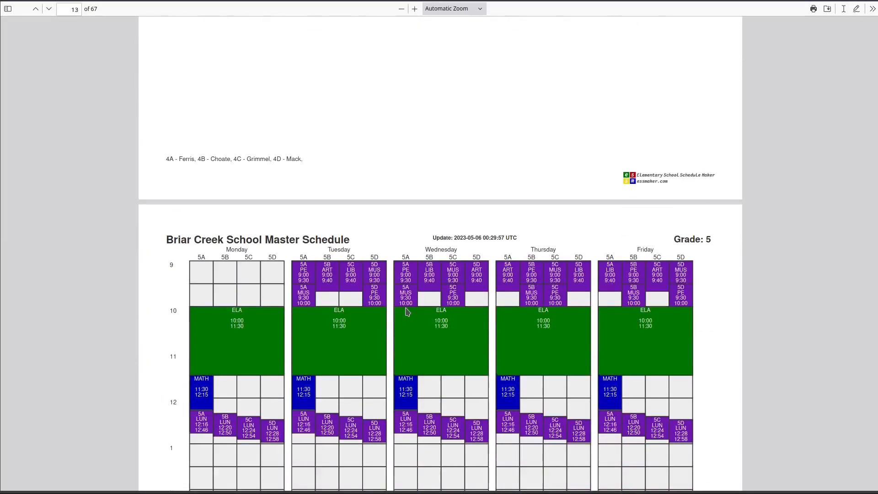
scroll(408, 312, "down", 3)
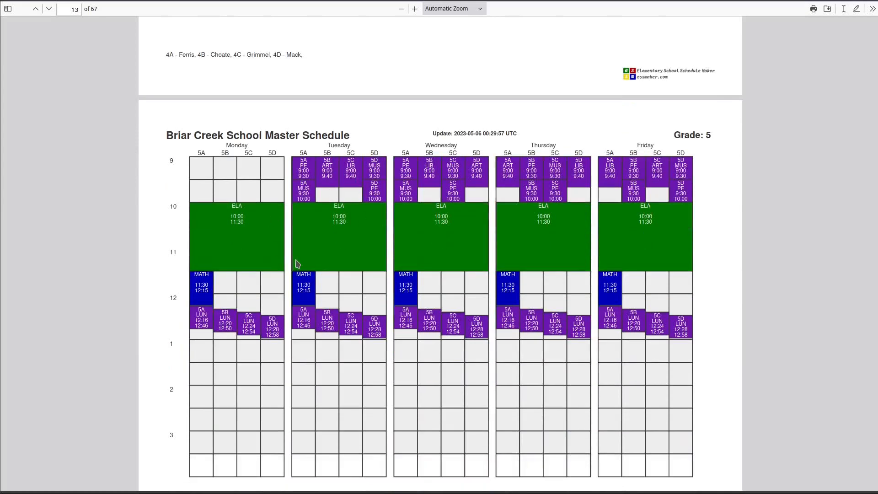
scroll(457, 213, "down", 8)
scroll(455, 212, "down", 3)
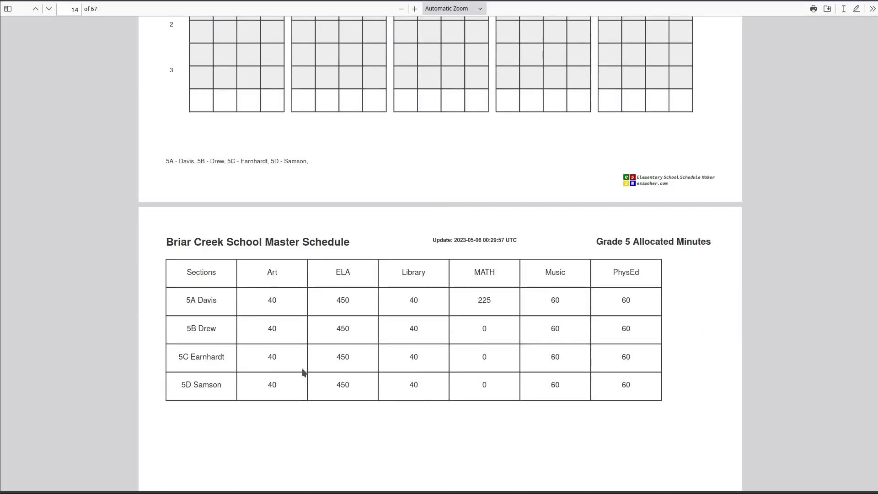
scroll(304, 371, "up", 4)
scroll(305, 371, "down", 15)
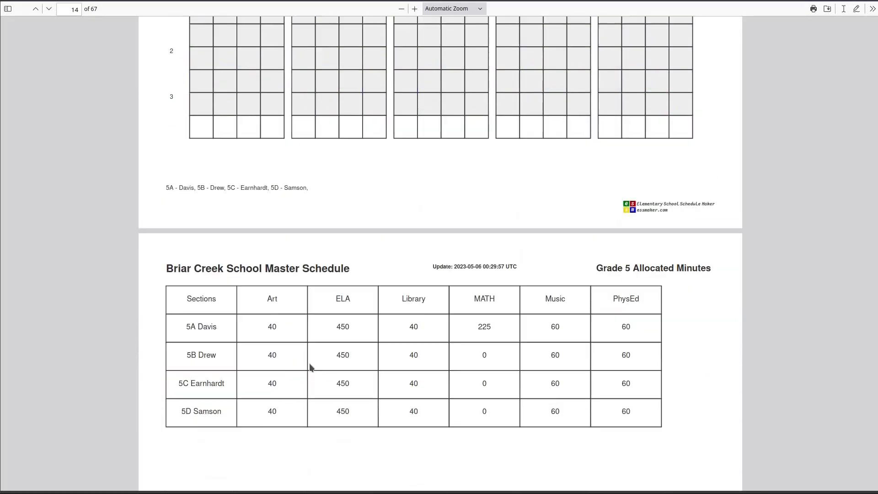
Step: Review the individual special area teacher schedules for Music, PhysEd, Art and Library
scroll(319, 363, "down", 3)
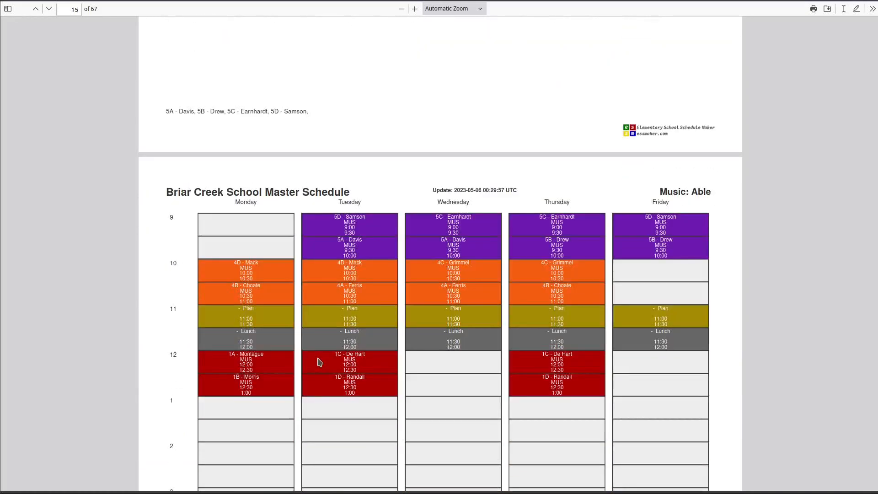
scroll(351, 370, "down", 1)
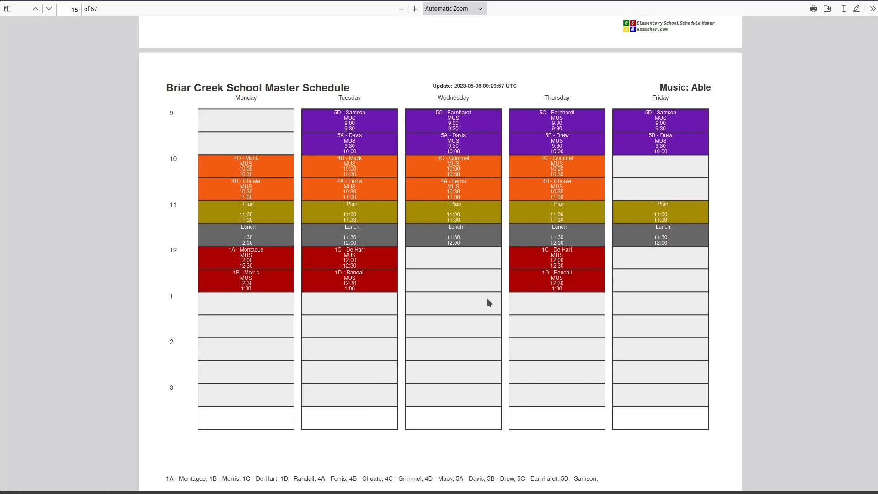
scroll(454, 218, "down", 3)
scroll(455, 218, "down", 8)
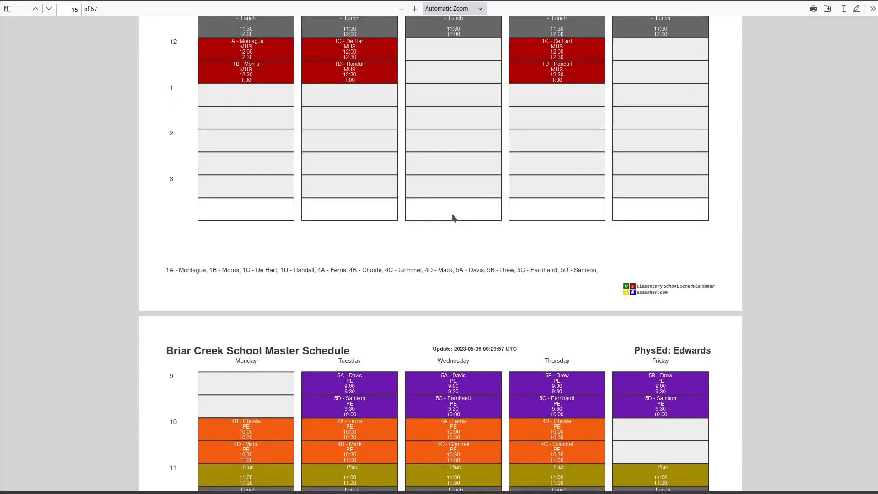
scroll(453, 217, "down", 15)
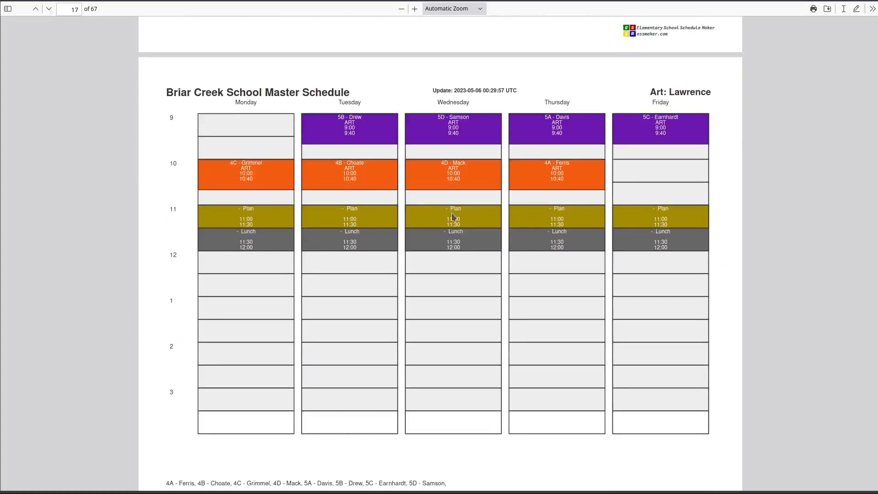
scroll(444, 238, "down", 10)
scroll(446, 240, "down", 12)
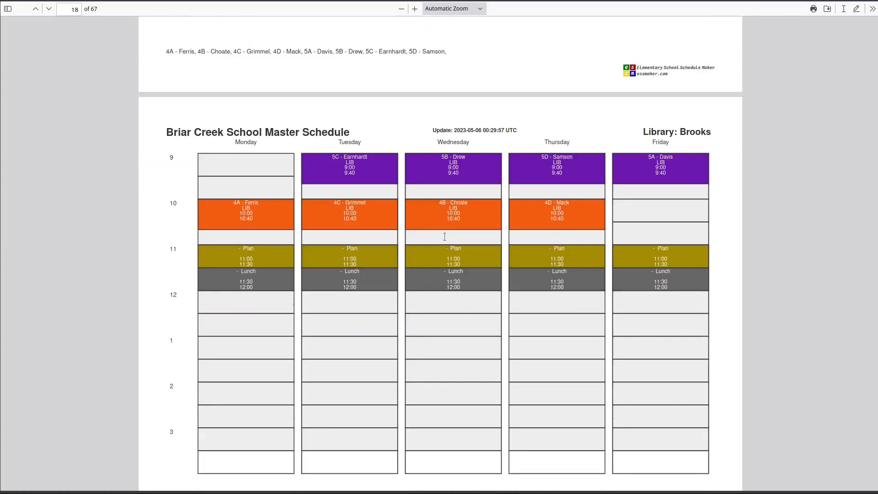
Step: Look through the individual teacher pages and the section schedules up to 2A, and go back to the report item selection
scroll(545, 281, "down", 3)
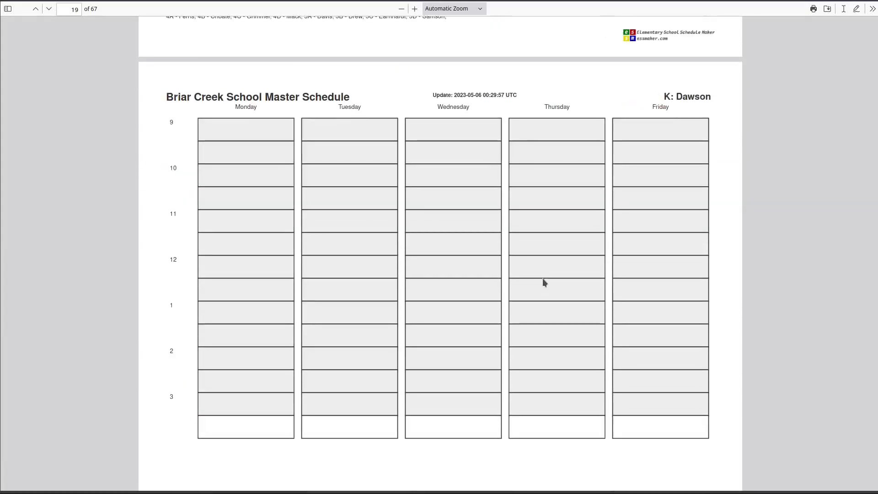
scroll(522, 265, "down", 5)
scroll(726, 157, "down", 3)
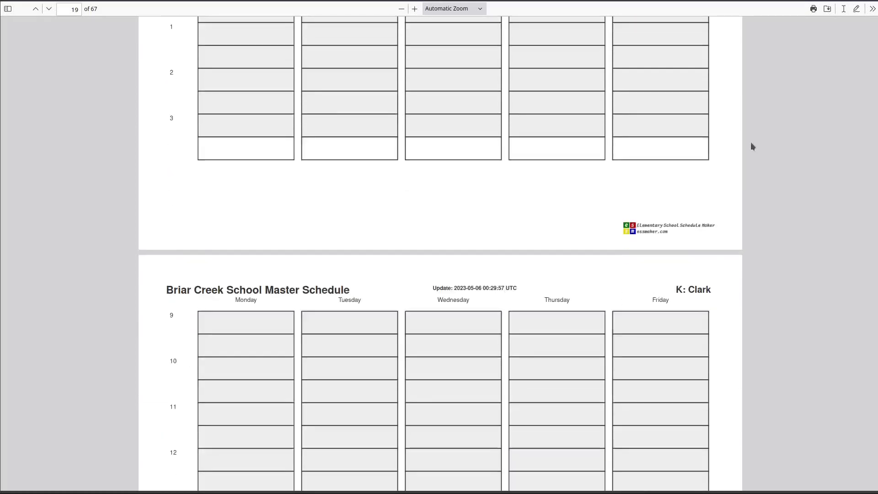
left_click_drag(871, 153, 855, 334)
scroll(854, 335, "down", 7)
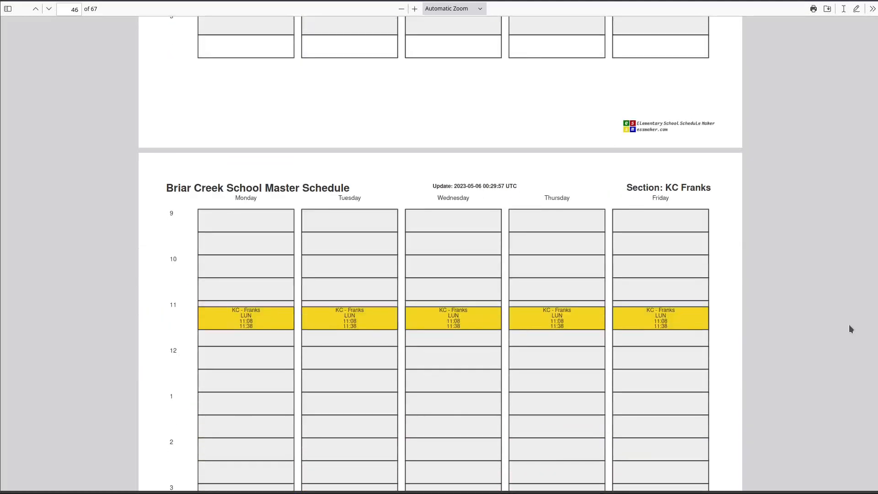
scroll(832, 323, "down", 20)
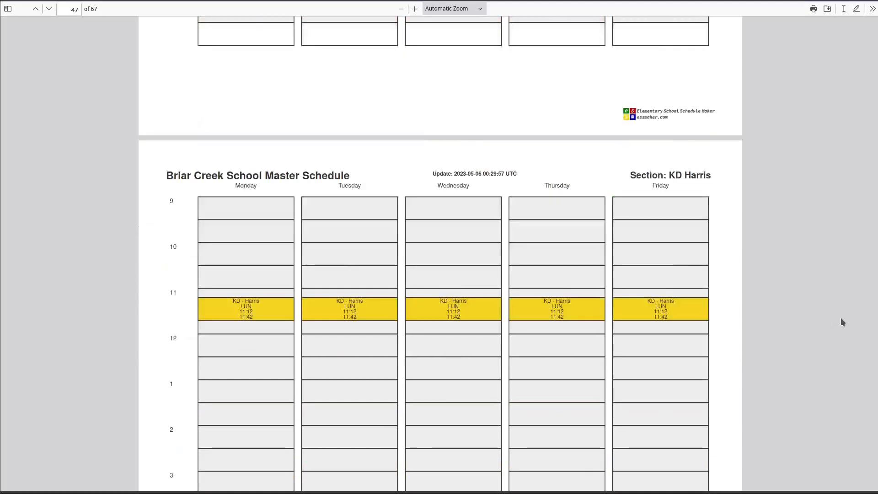
scroll(840, 318, "down", 11)
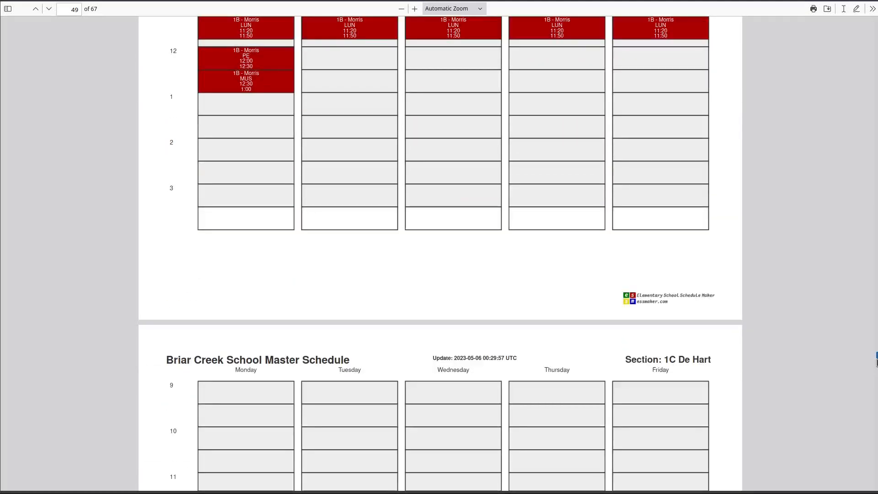
scroll(877, 364, "down", 20)
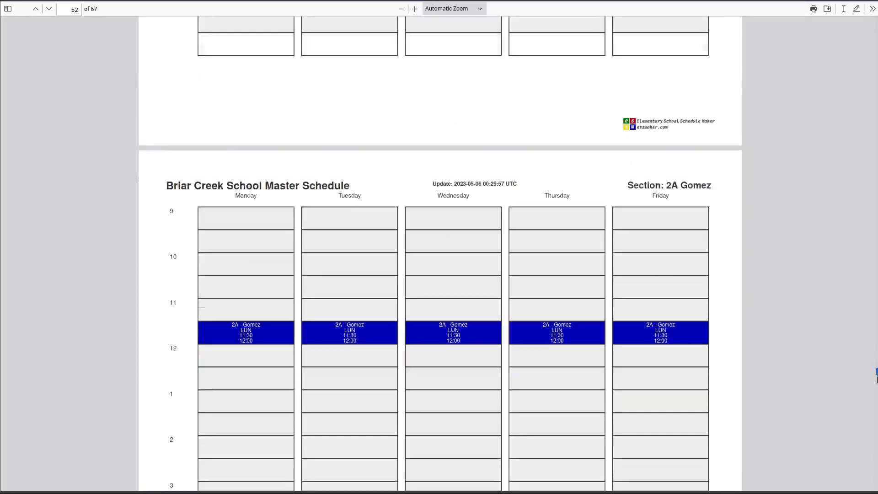
left_click_drag(877, 375, 876, 18)
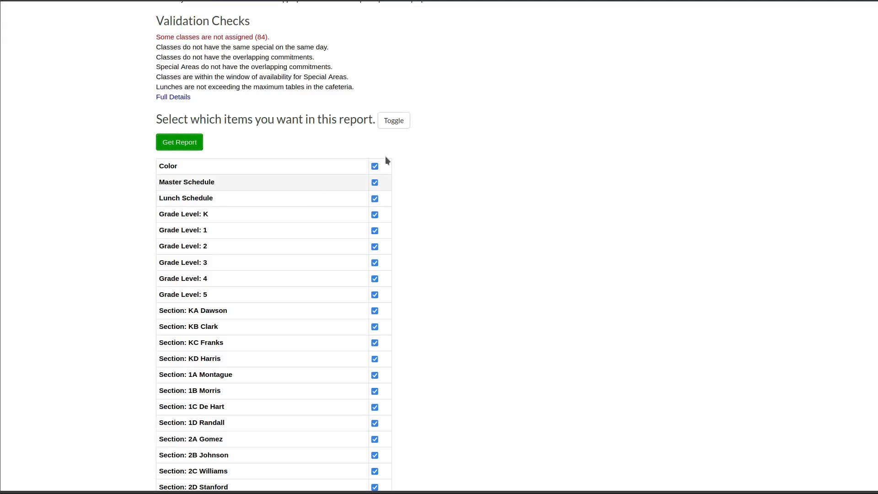
Step: Limit the report items to Color, Master Schedule and Lunch Schedule, leaving every grade level and section unselected
left_click(393, 121)
left_click(375, 166)
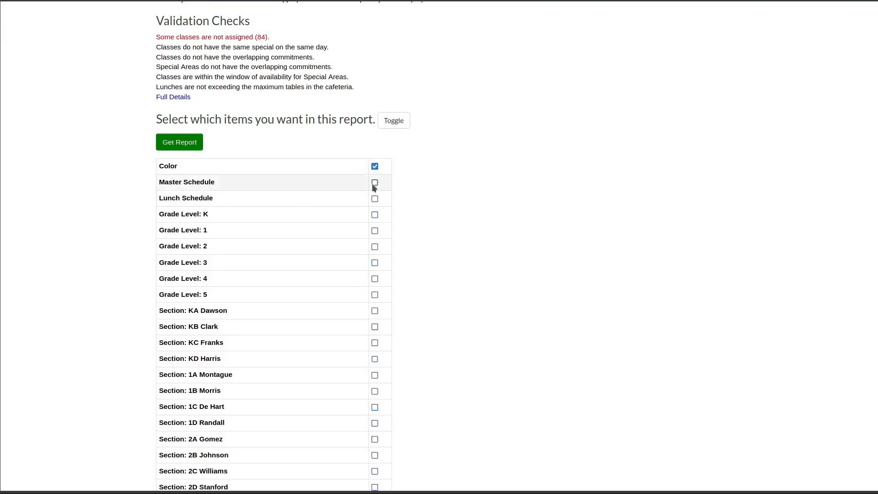
left_click(375, 182)
left_click(375, 198)
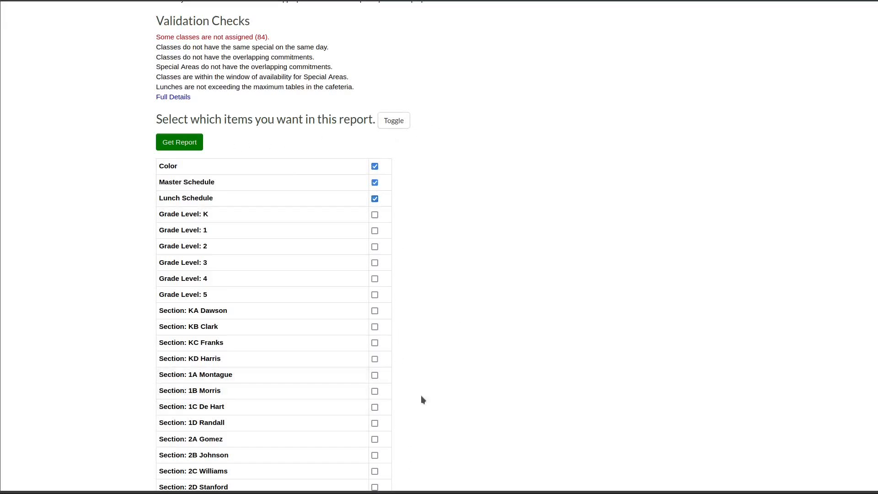
Step: Open the user profile and review its email address, password and nomenclature settings for master, section and special area
scroll(447, 143, "up", 3)
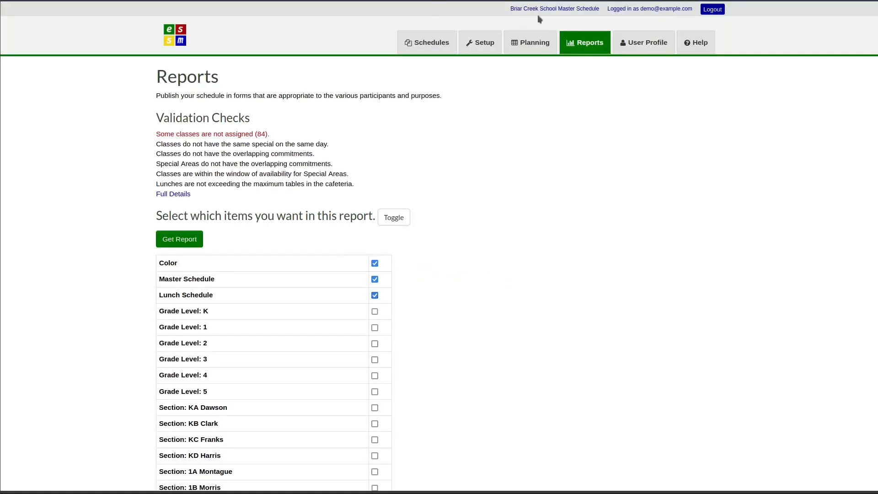
left_click(618, 40)
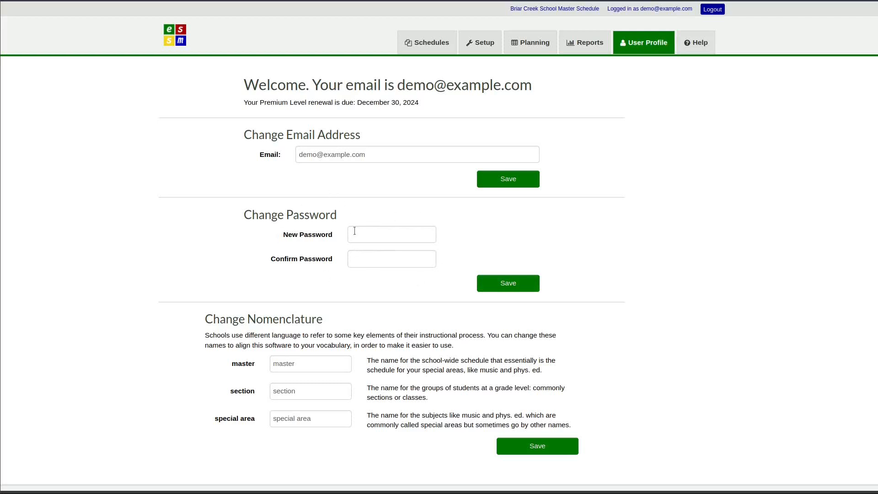
scroll(366, 224, "down", 1)
scroll(366, 223, "down", 2)
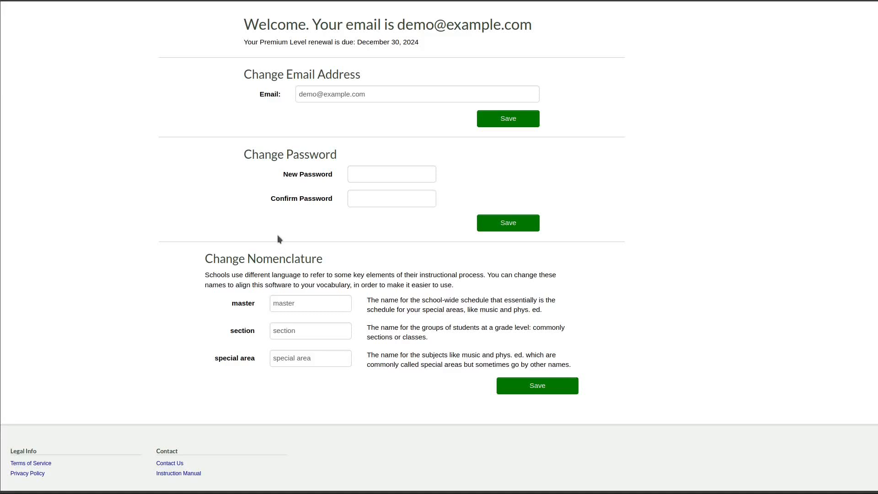
scroll(279, 239, "up", 2)
scroll(278, 234, "down", 2)
scroll(277, 235, "up", 2)
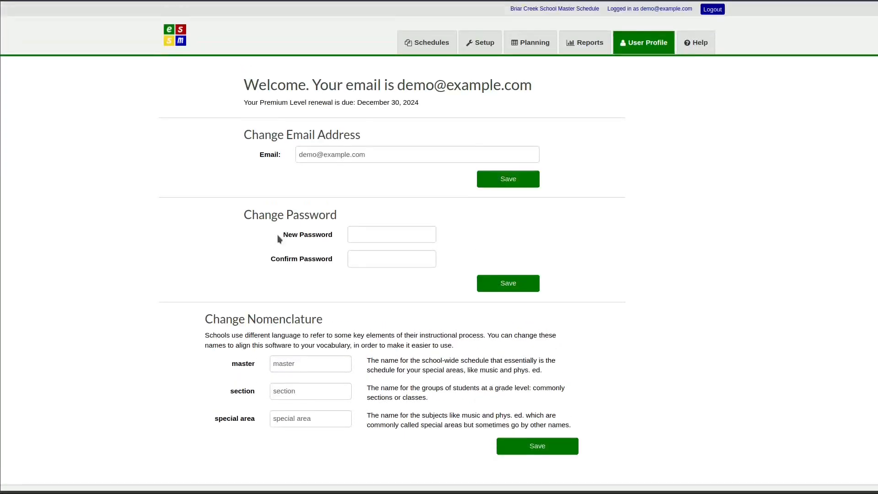